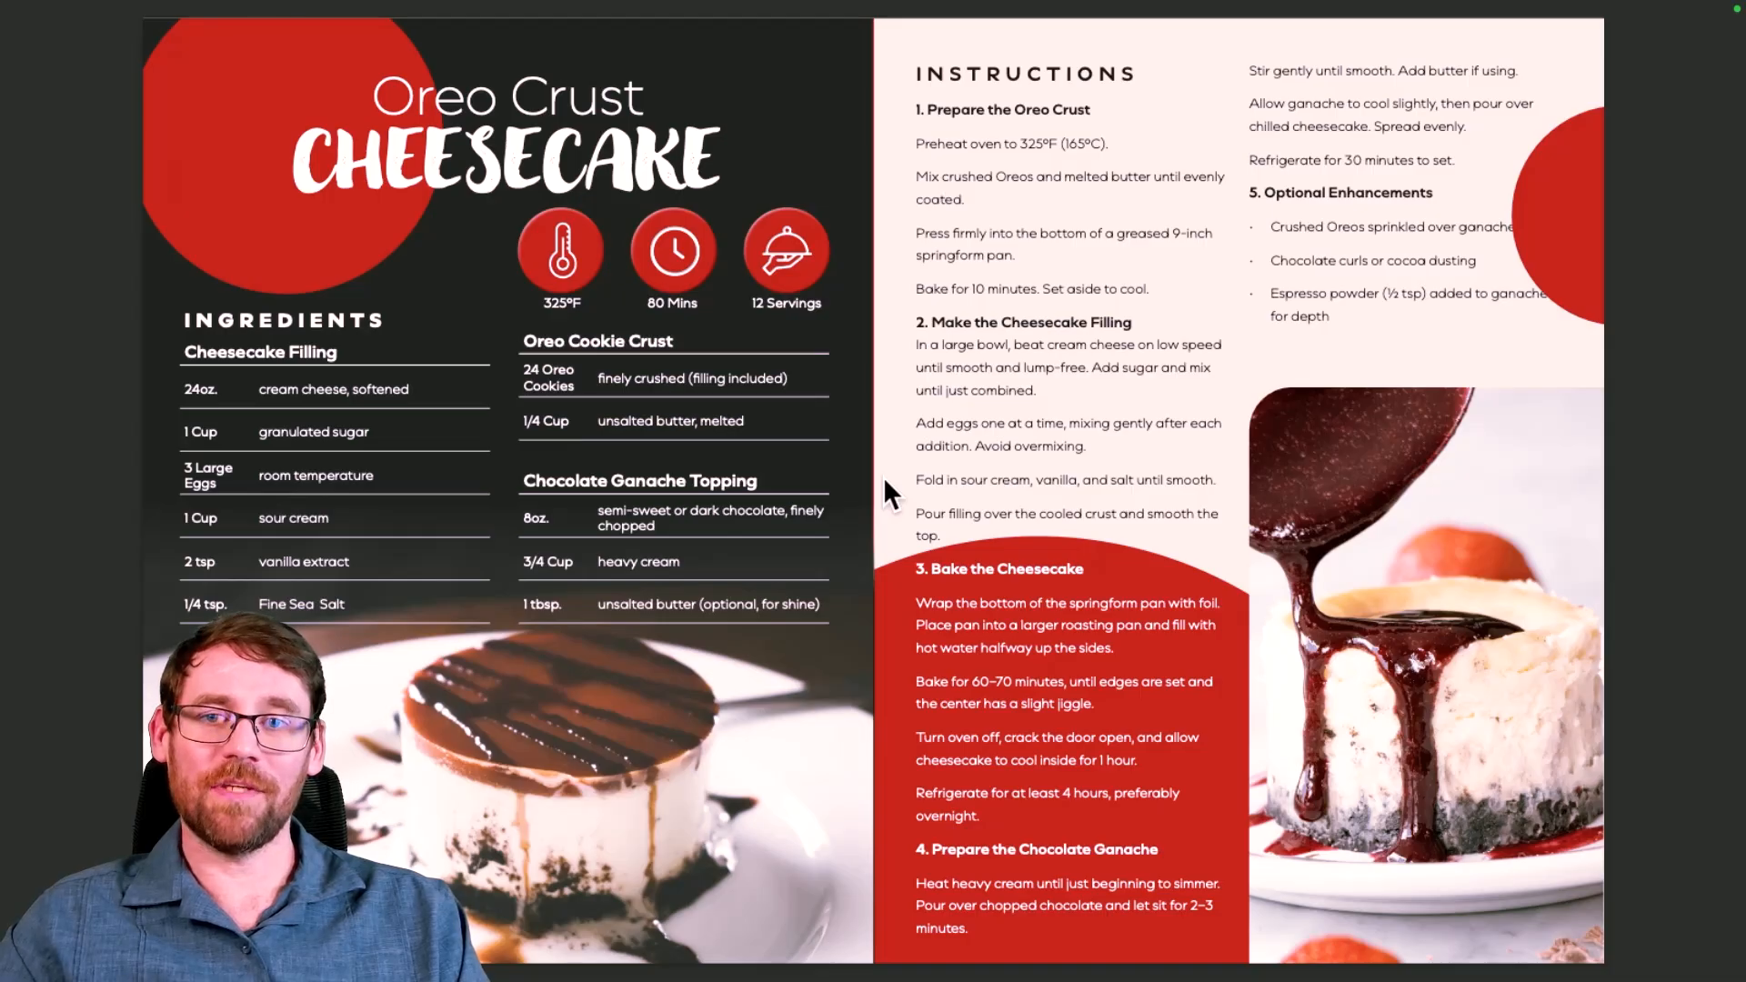
Step: Page the finished example back to its cover, forward to the desserts spread, then move to the brief
key(Left)
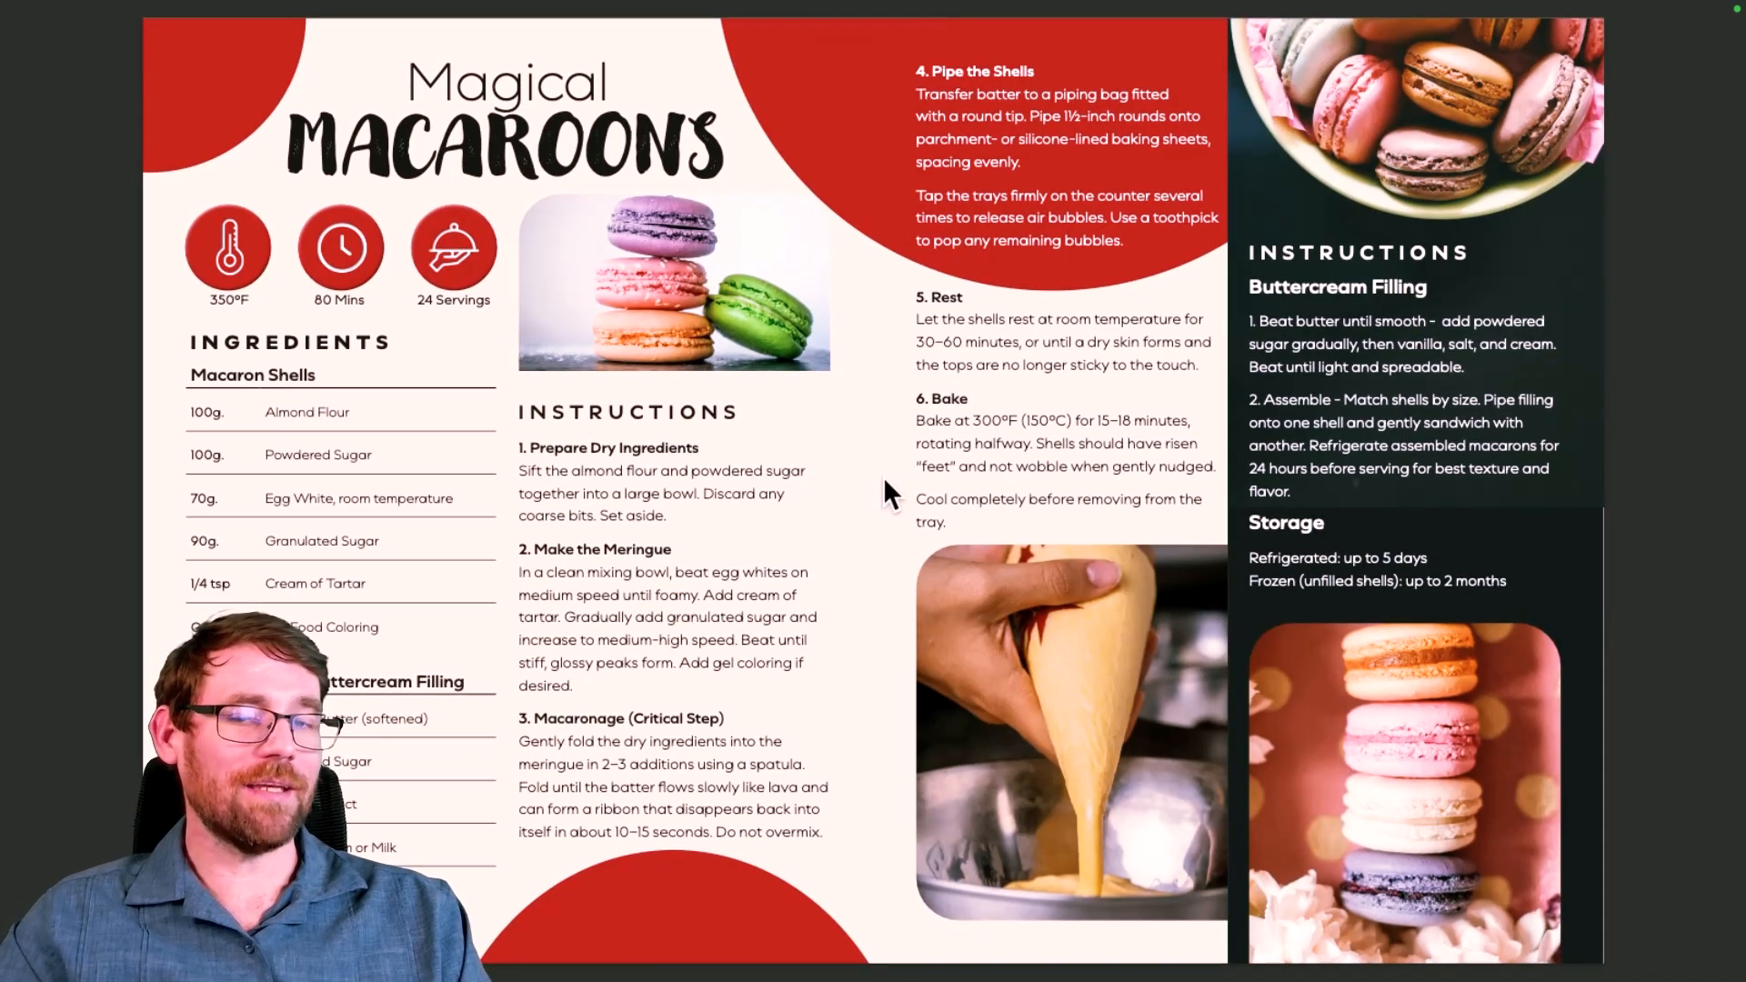
key(Left)
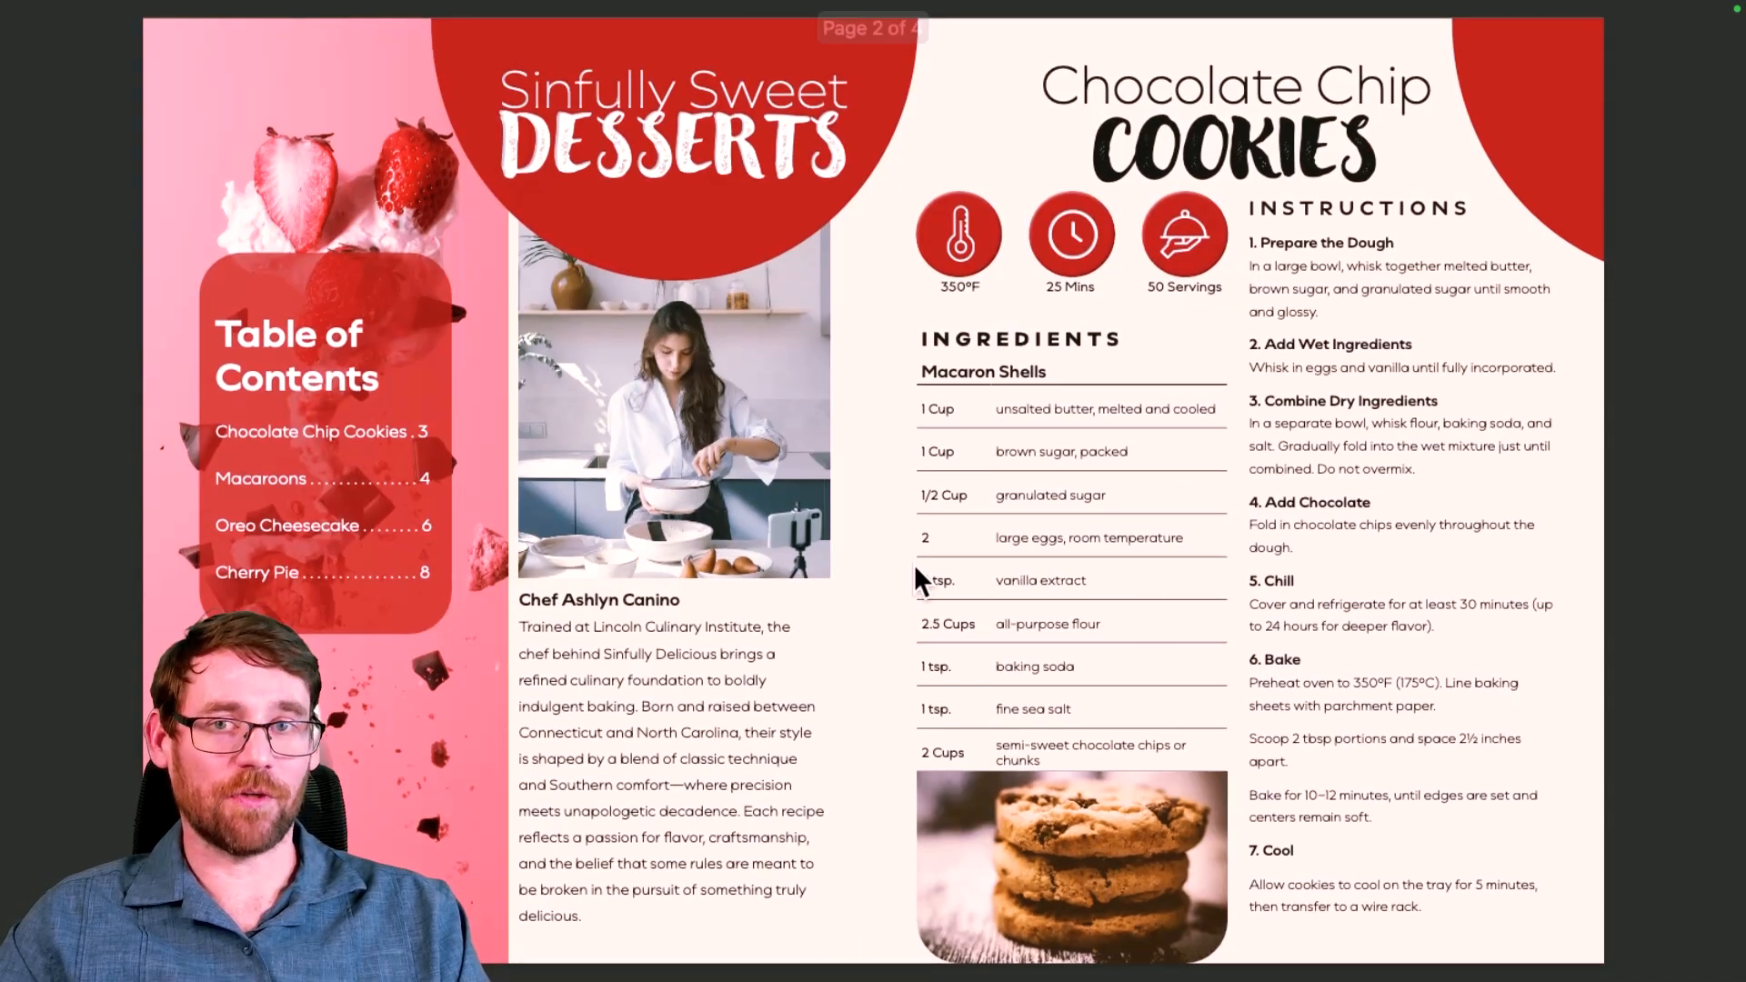
key(Left)
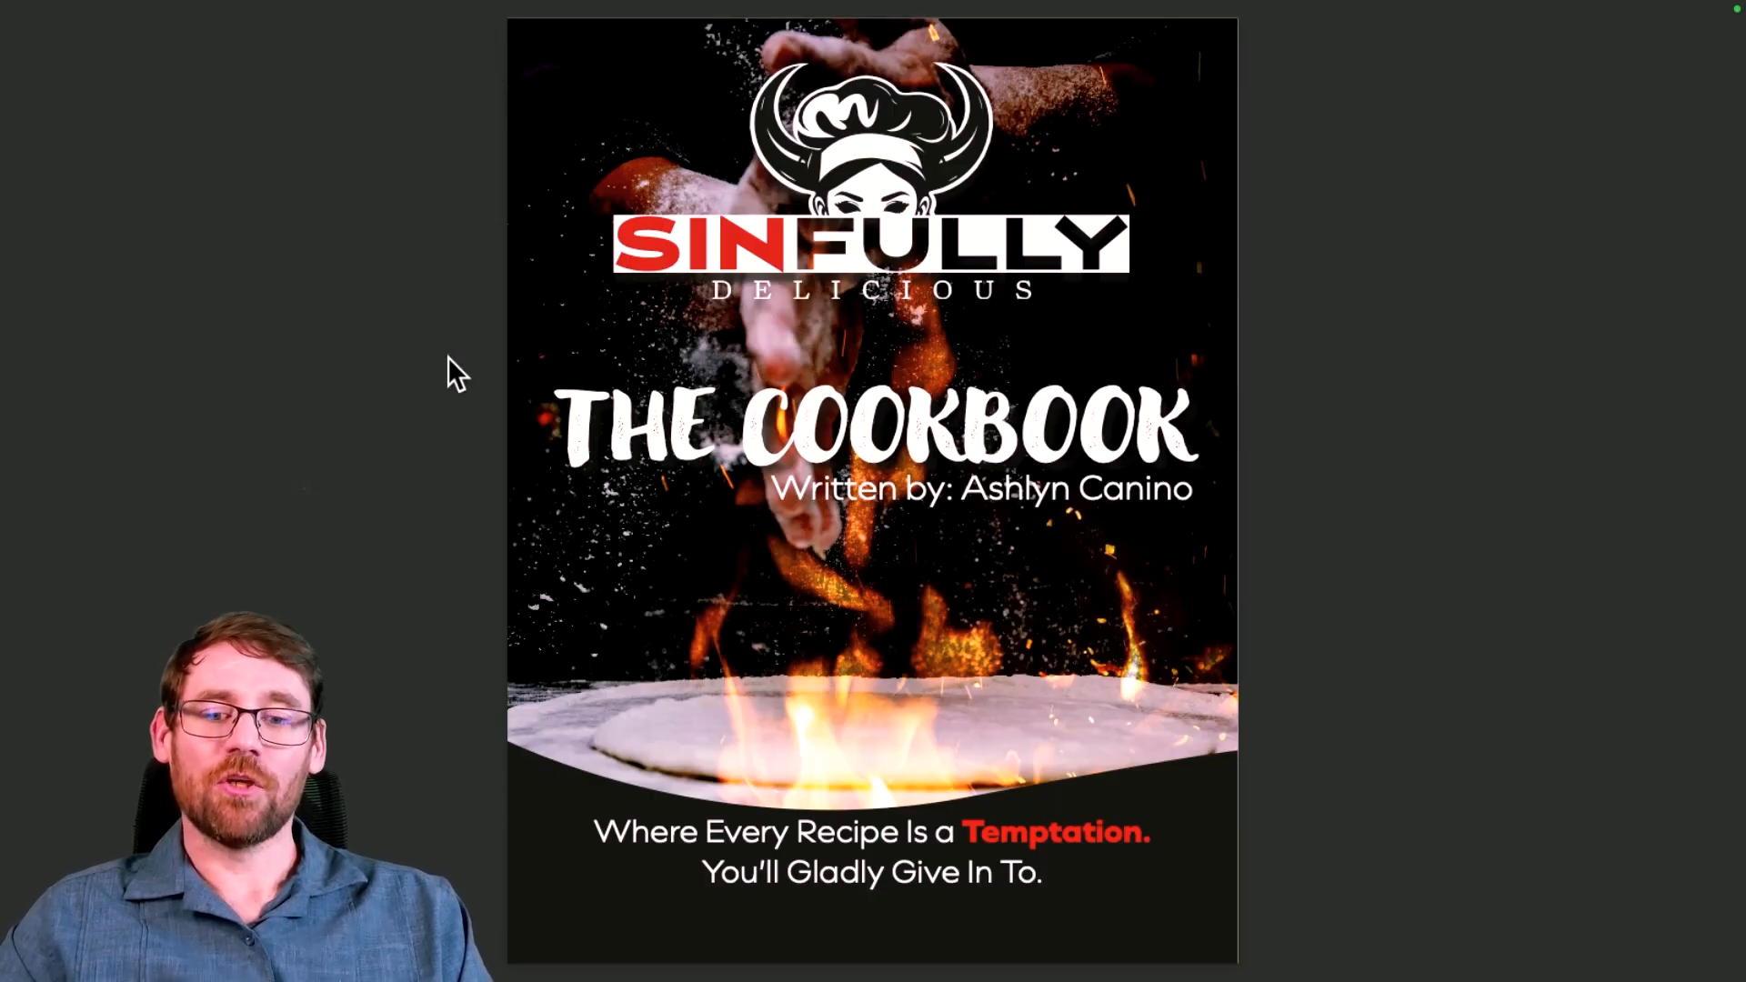
click(717, 286)
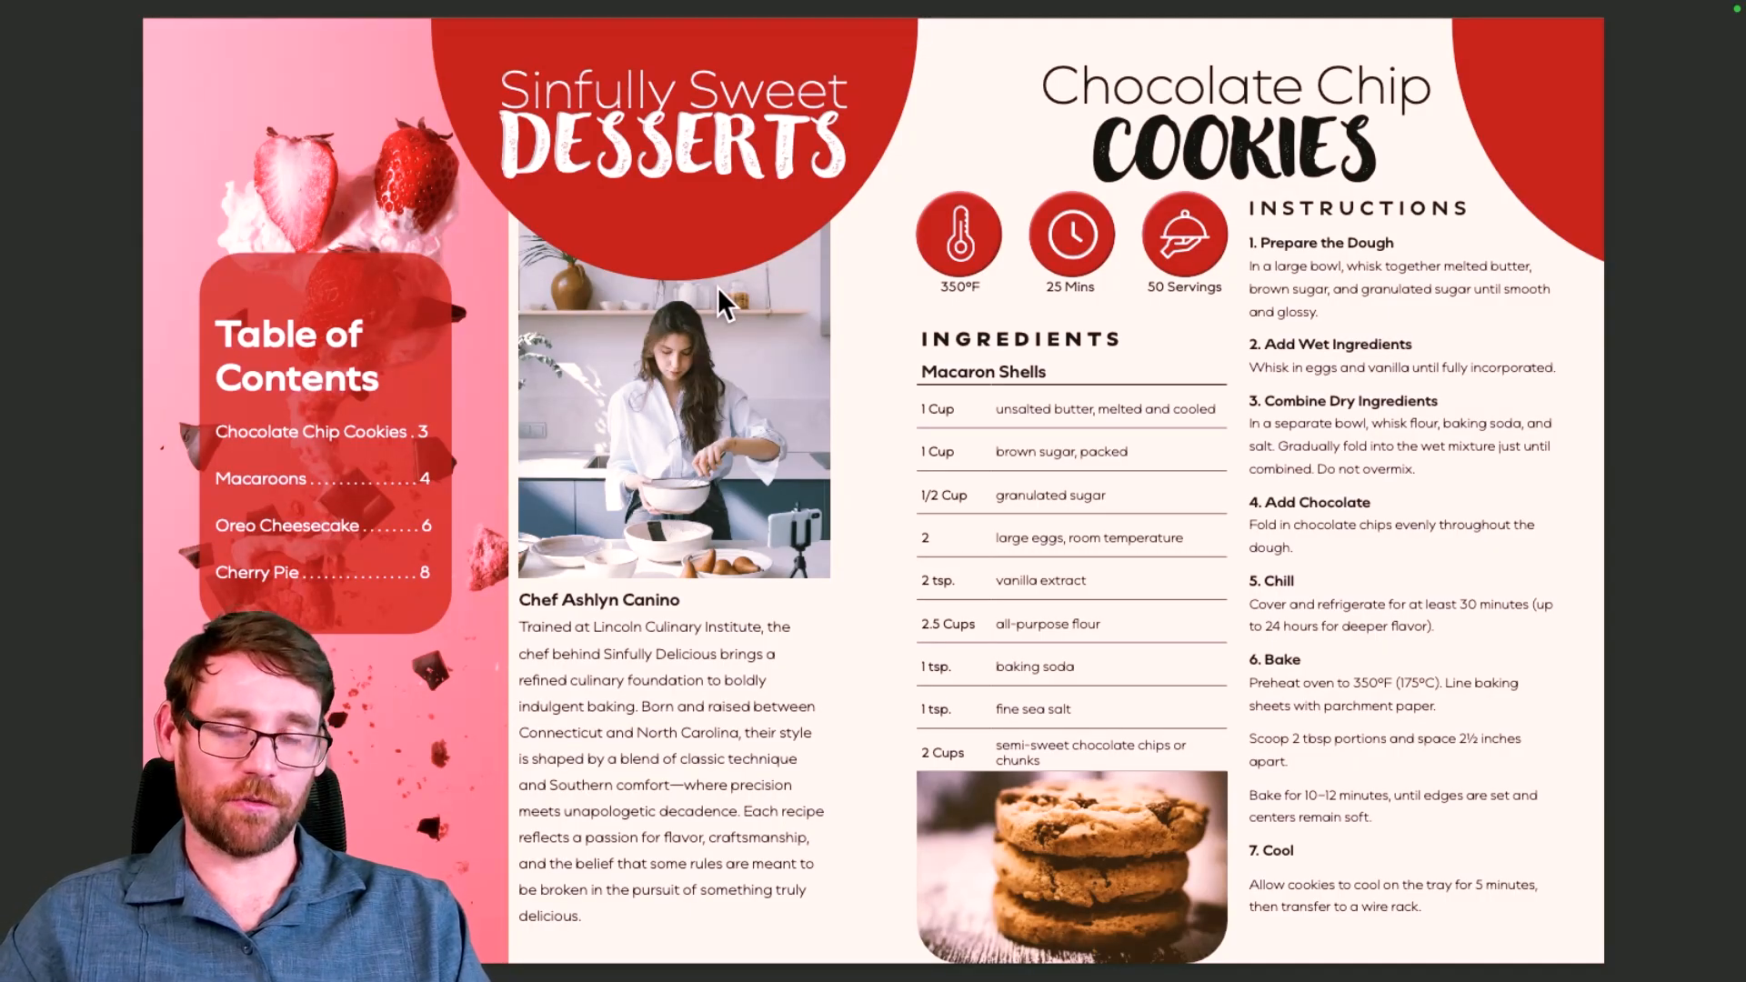
key(ctrl+Right)
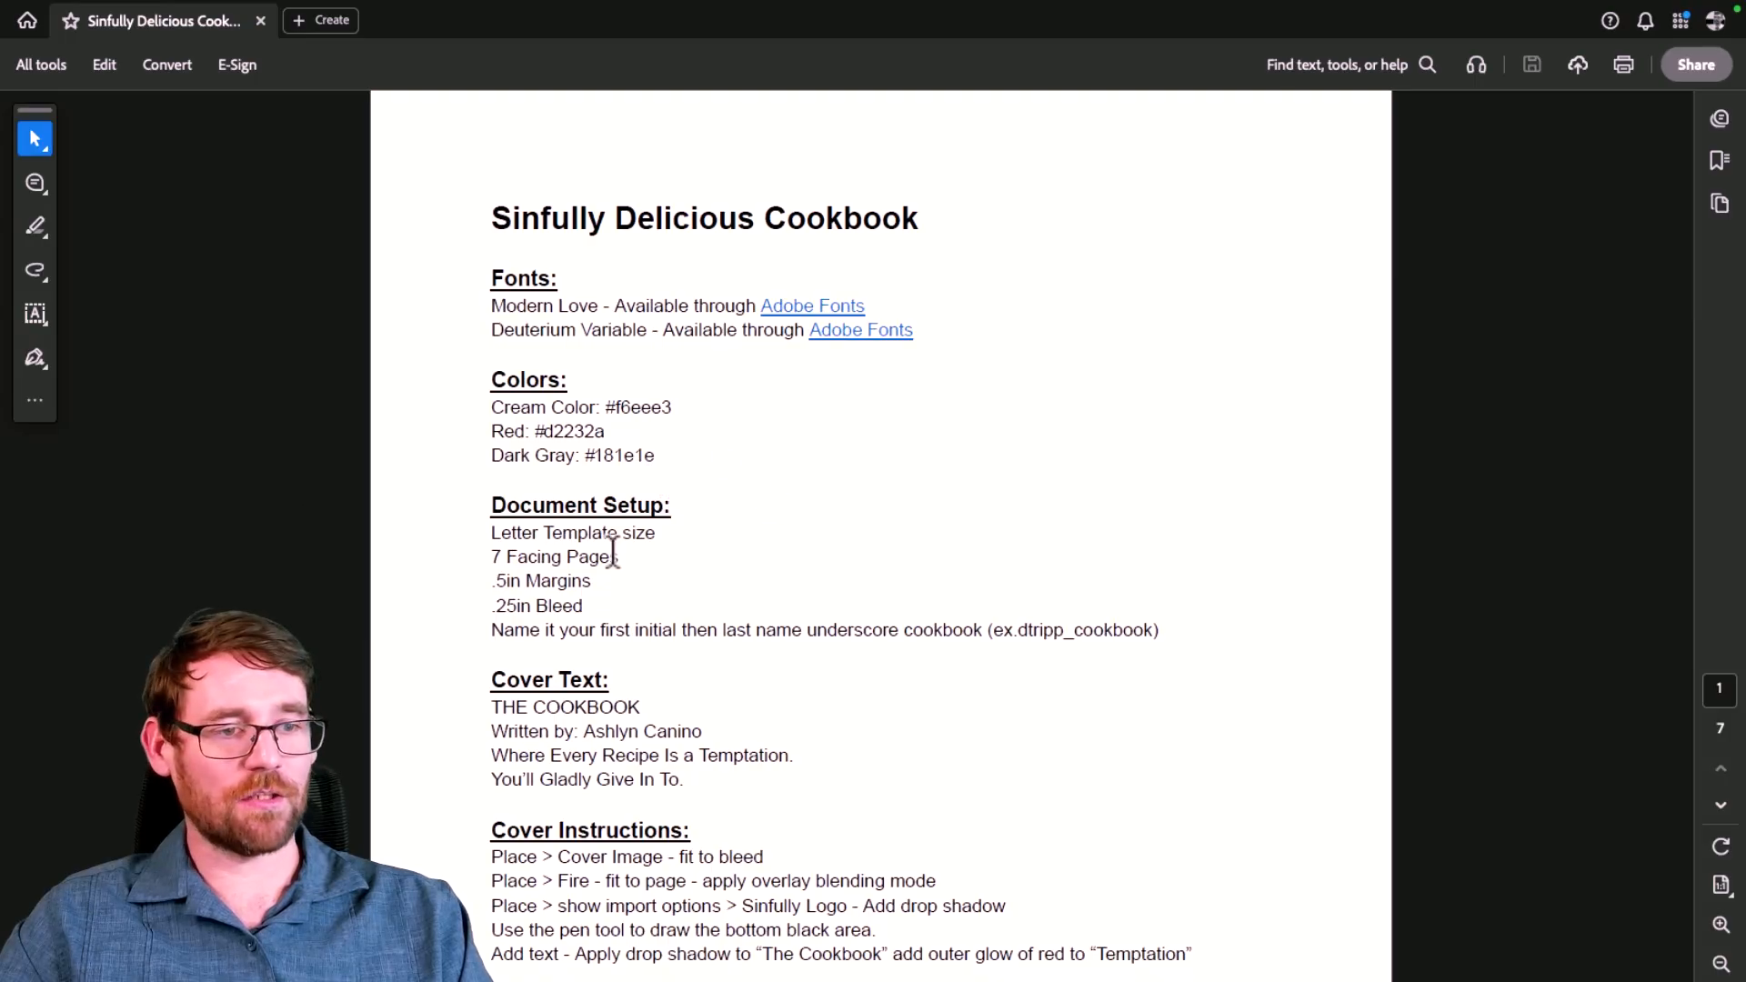
Step: Scroll down through the brief's setup and recipe pages, then back up toward the top
scroll(716, 584, down, 4)
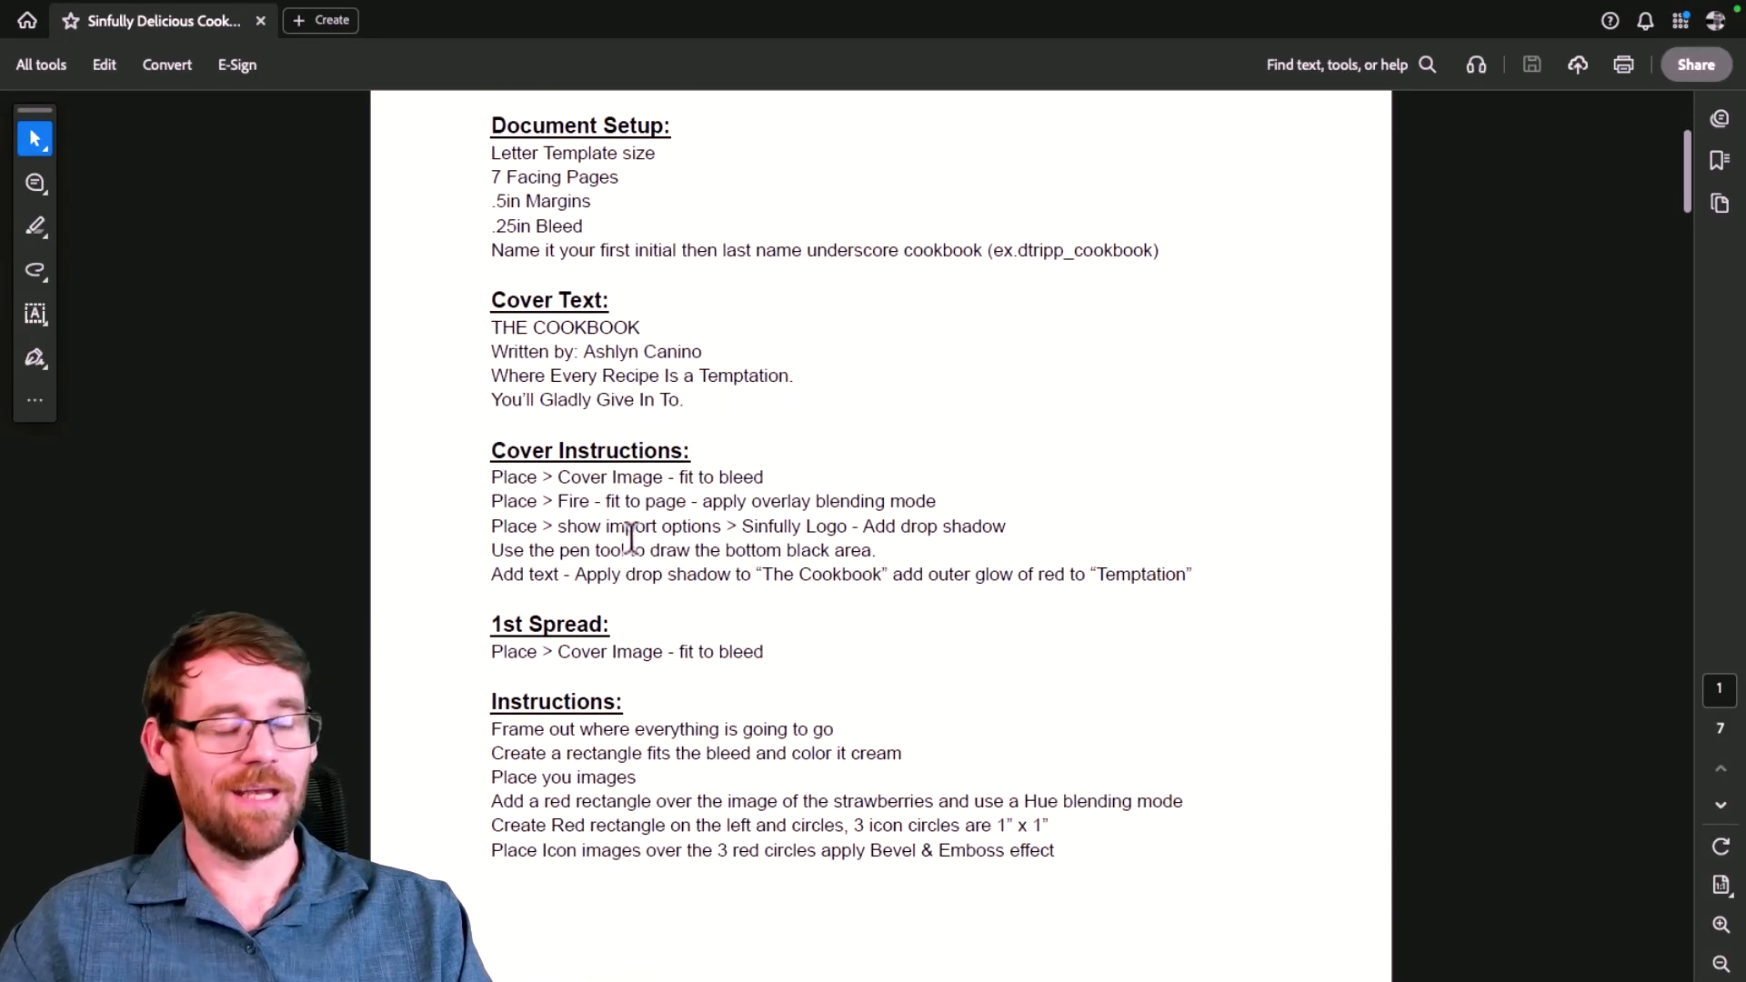
scroll(673, 536, down, 4)
scroll(679, 536, down, 15)
scroll(679, 536, down, 11)
scroll(679, 546, down, 15)
scroll(680, 536, down, 14)
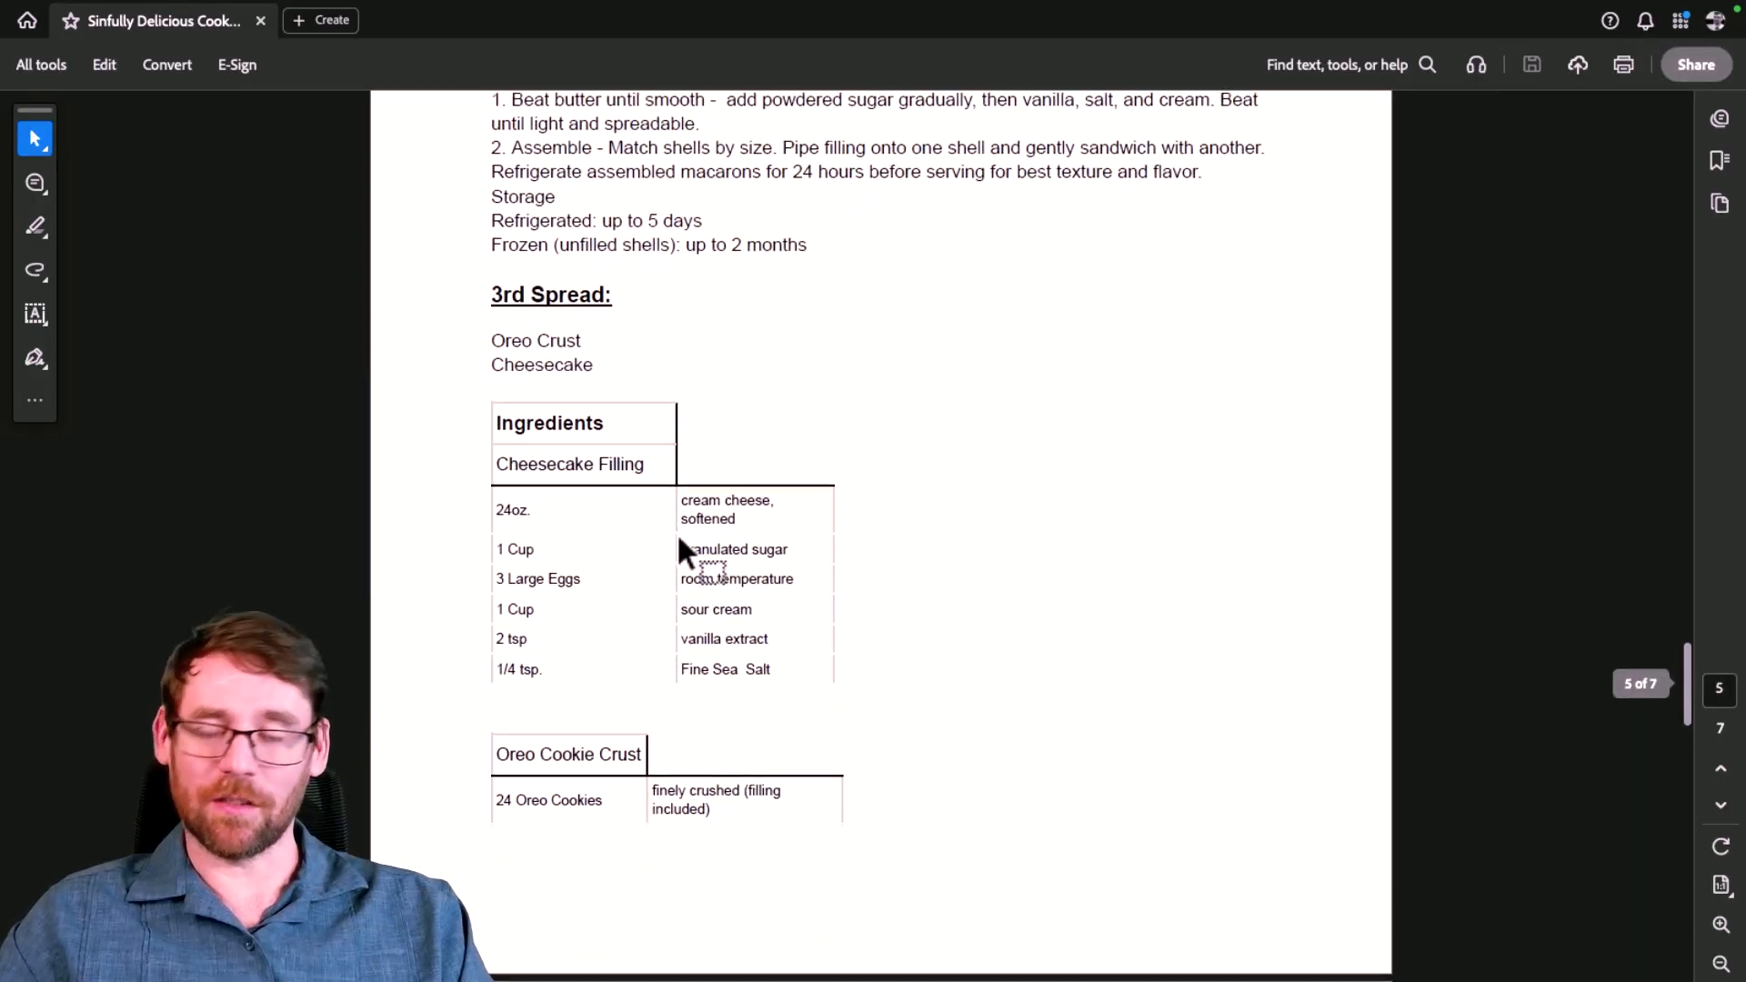
scroll(677, 536, up, 20)
scroll(679, 537, up, 14)
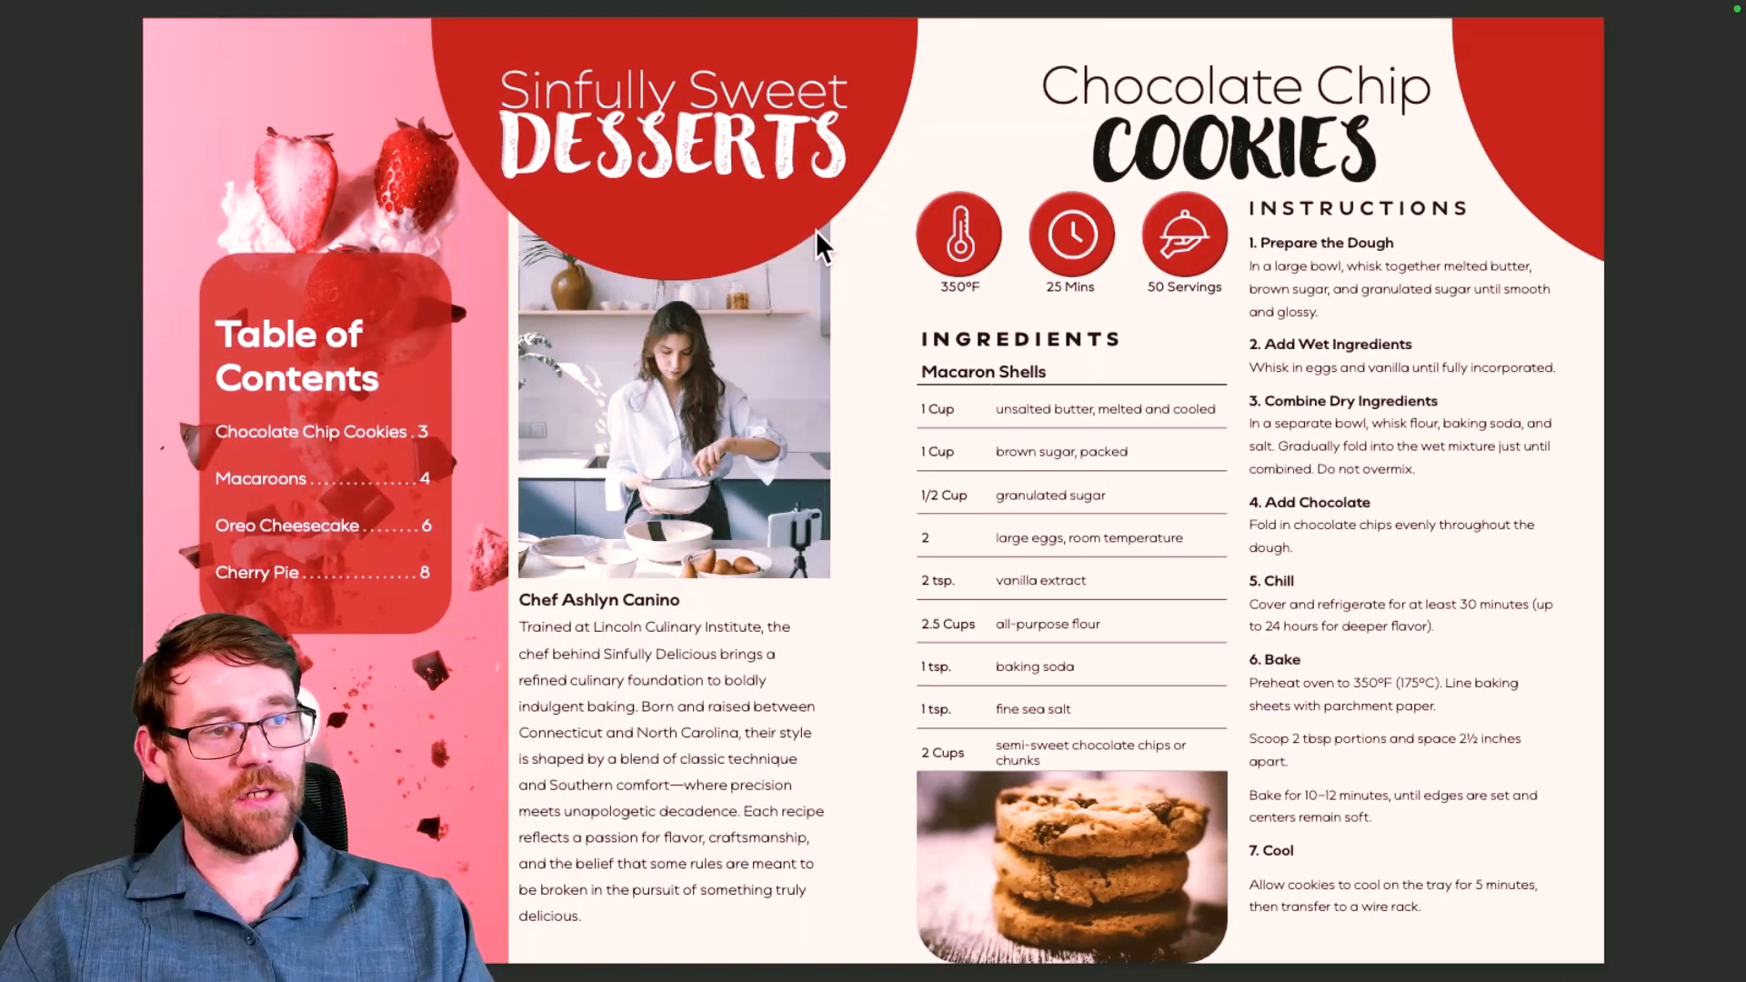
Step: Exit full-screen view of the example PDF, minimize it, and bring InDesign to the front
key(Left)
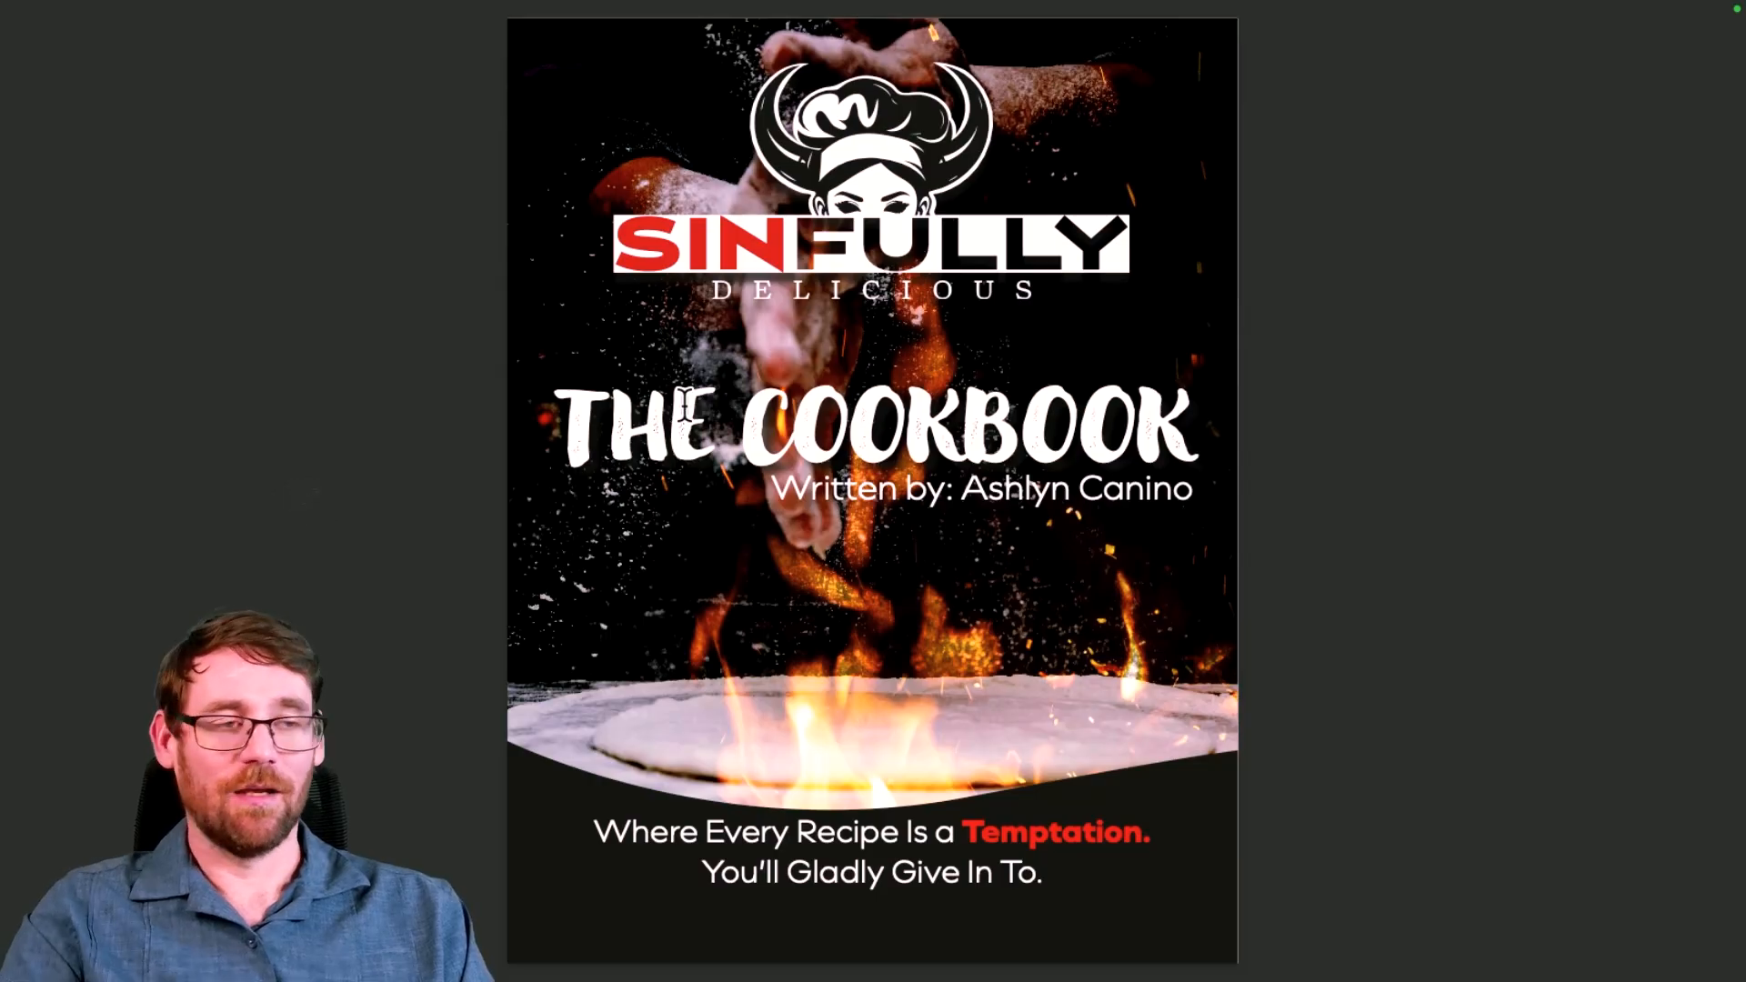
key(Escape)
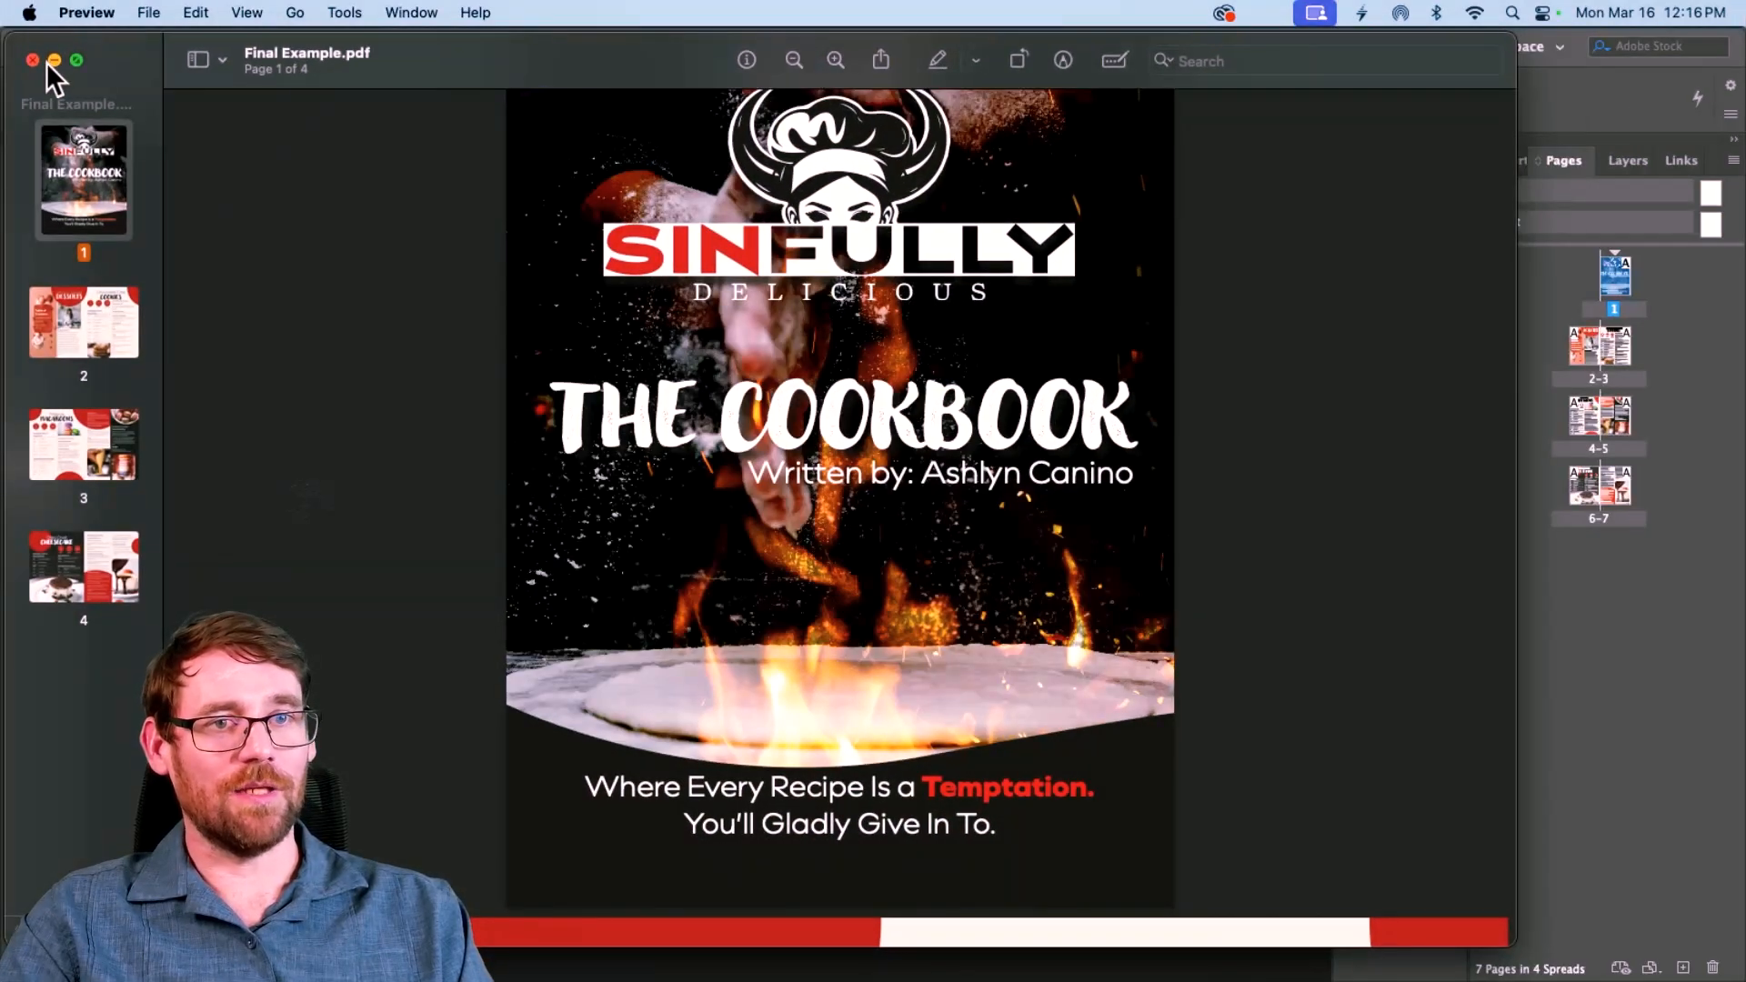
click(53, 52)
click(428, 47)
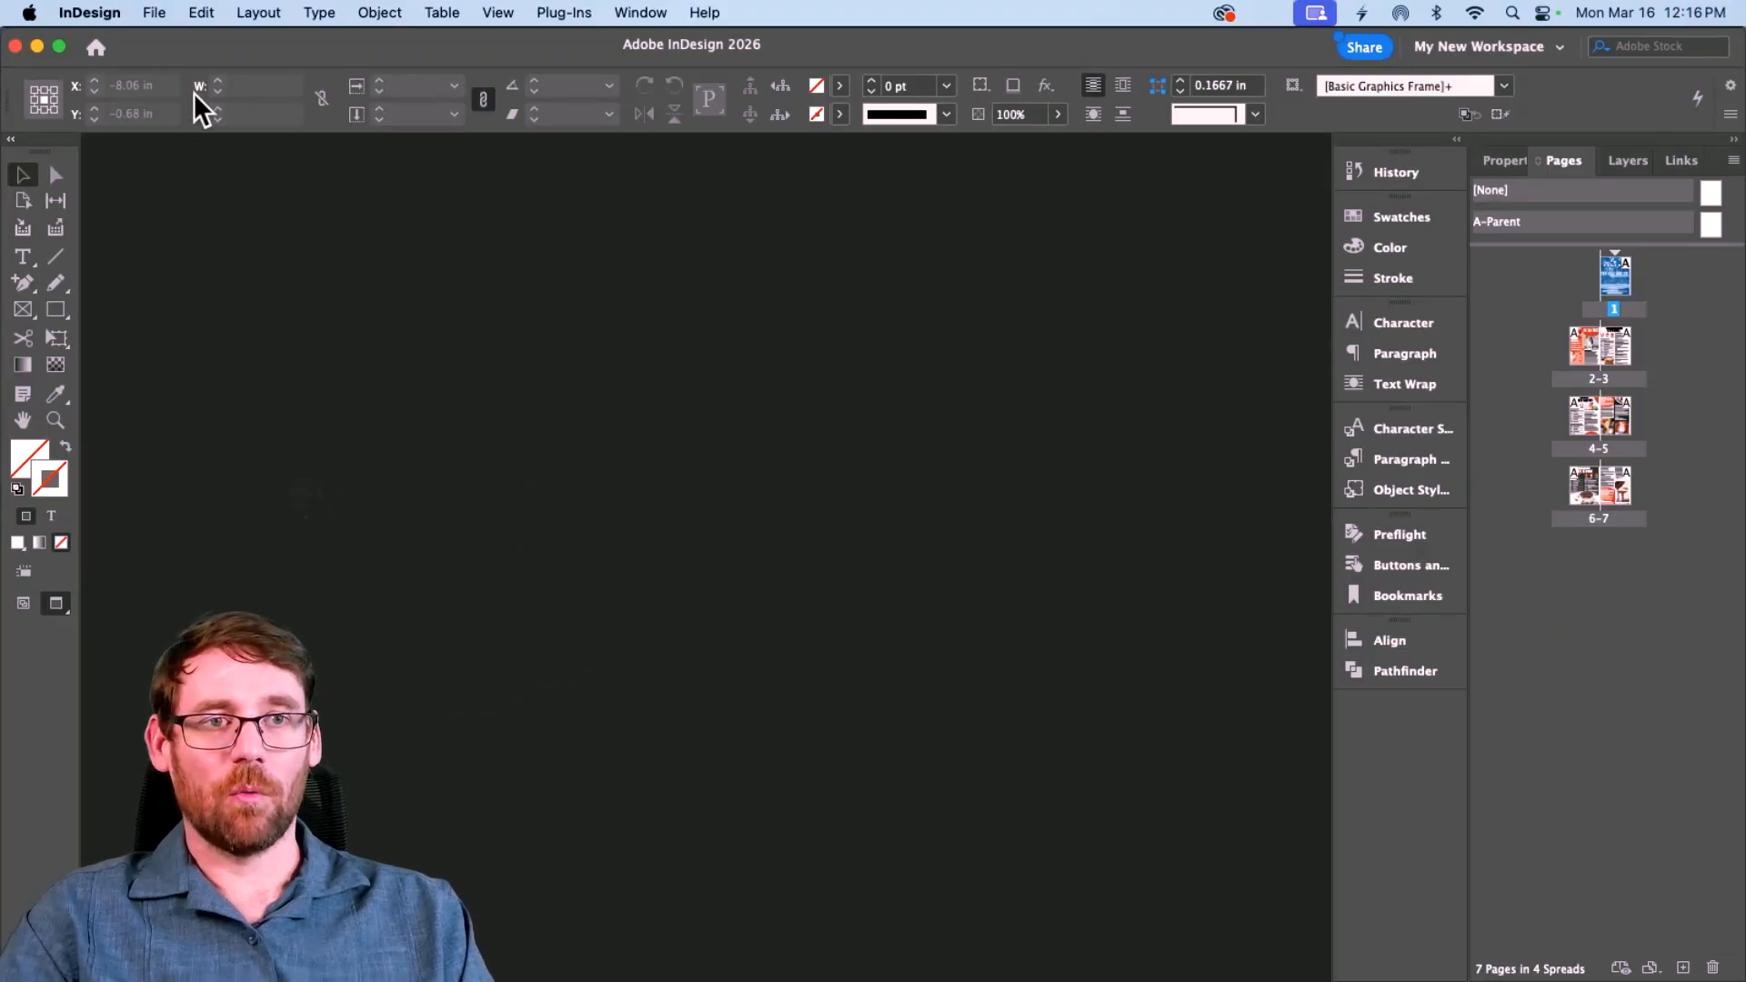
click(162, 13)
Step: Start a new Print document named with the designer's initial, surname and _Cookbook
mouse_move(167, 45)
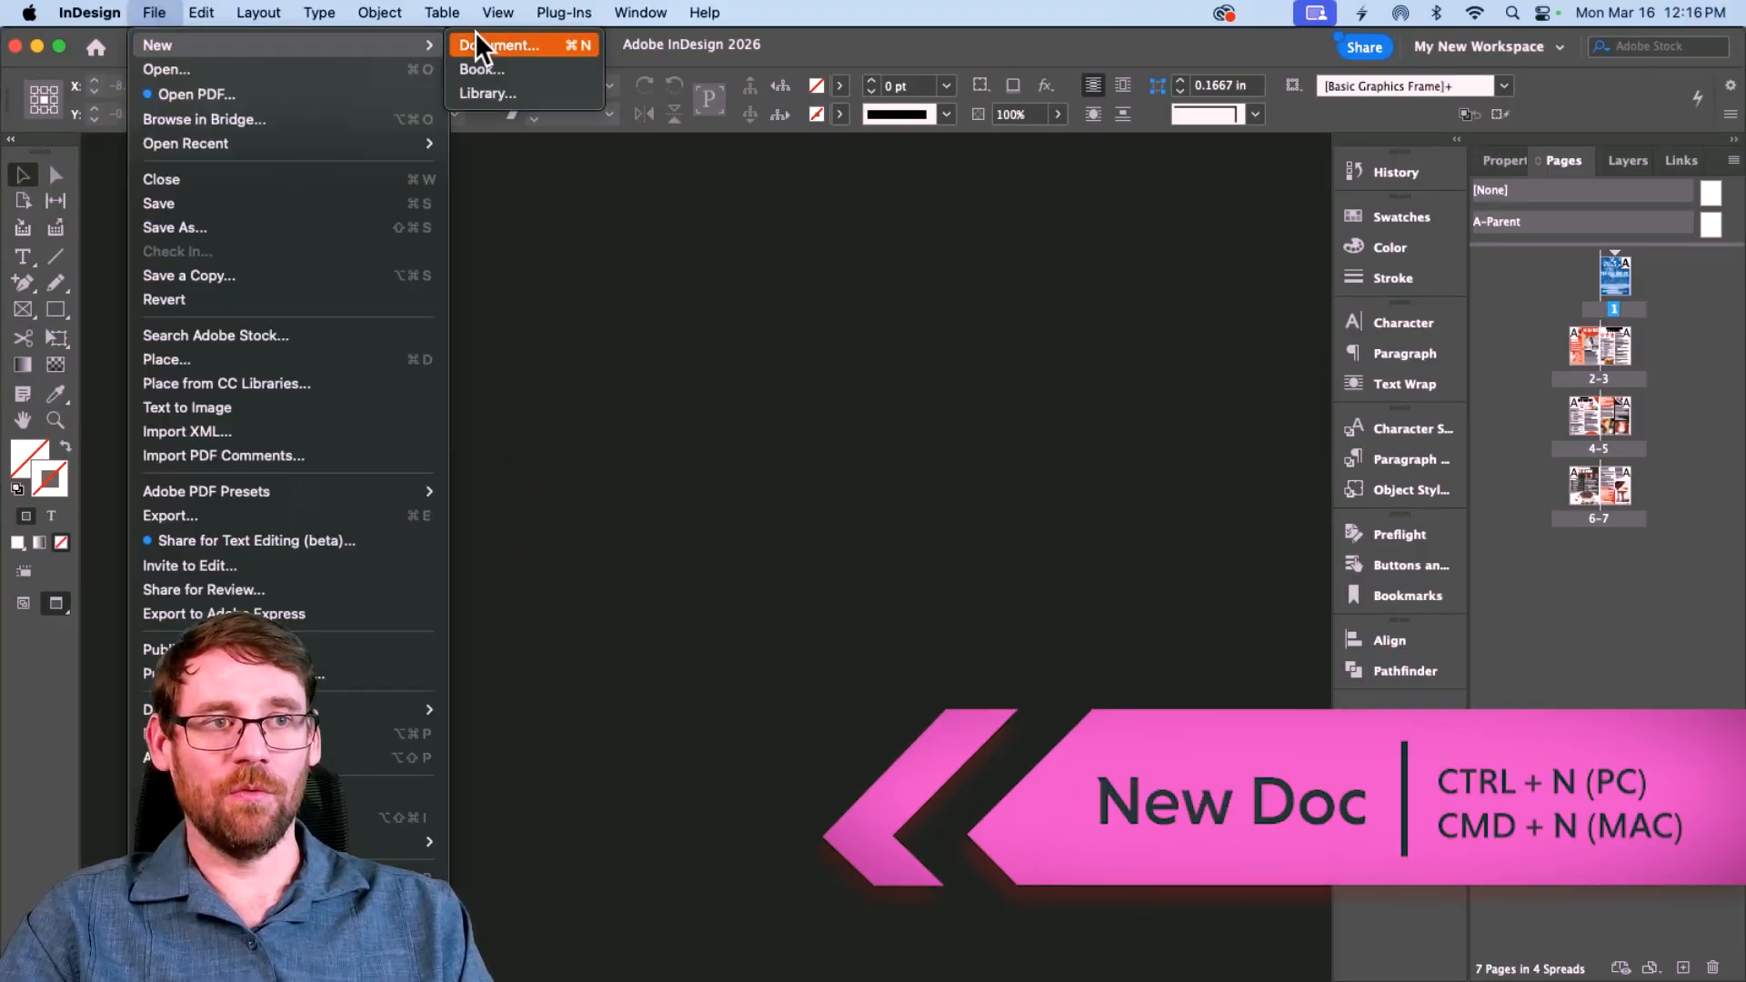
click(475, 35)
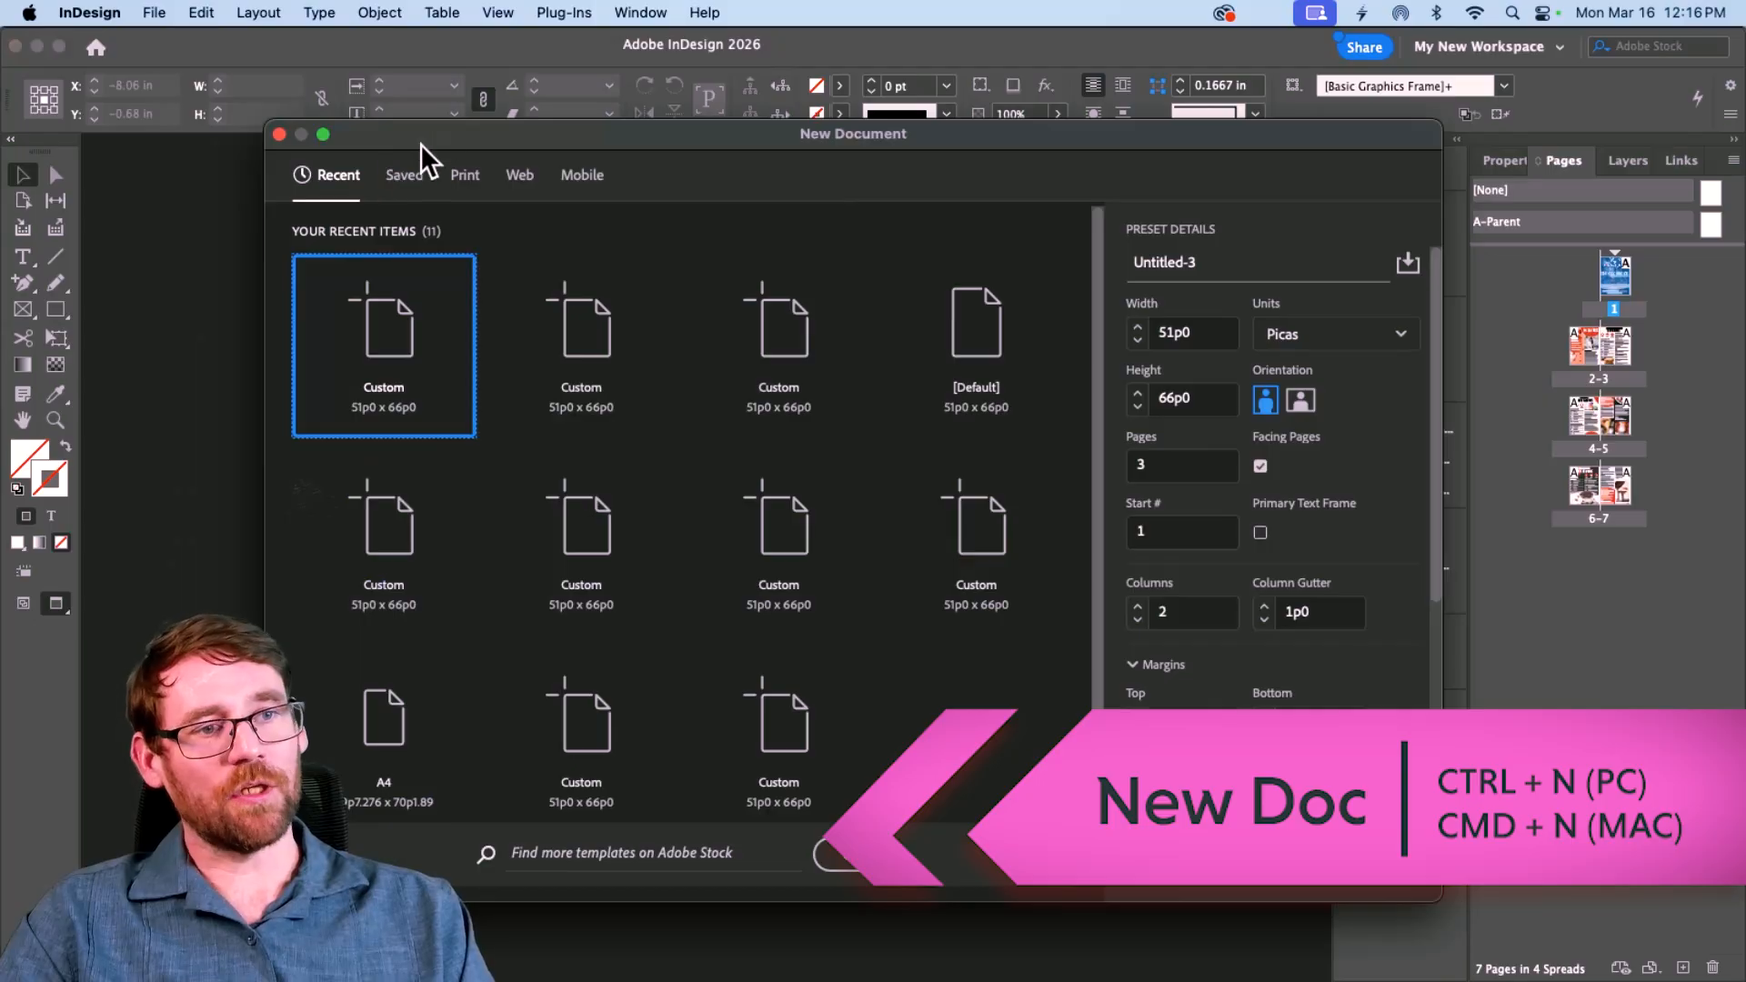
click(462, 177)
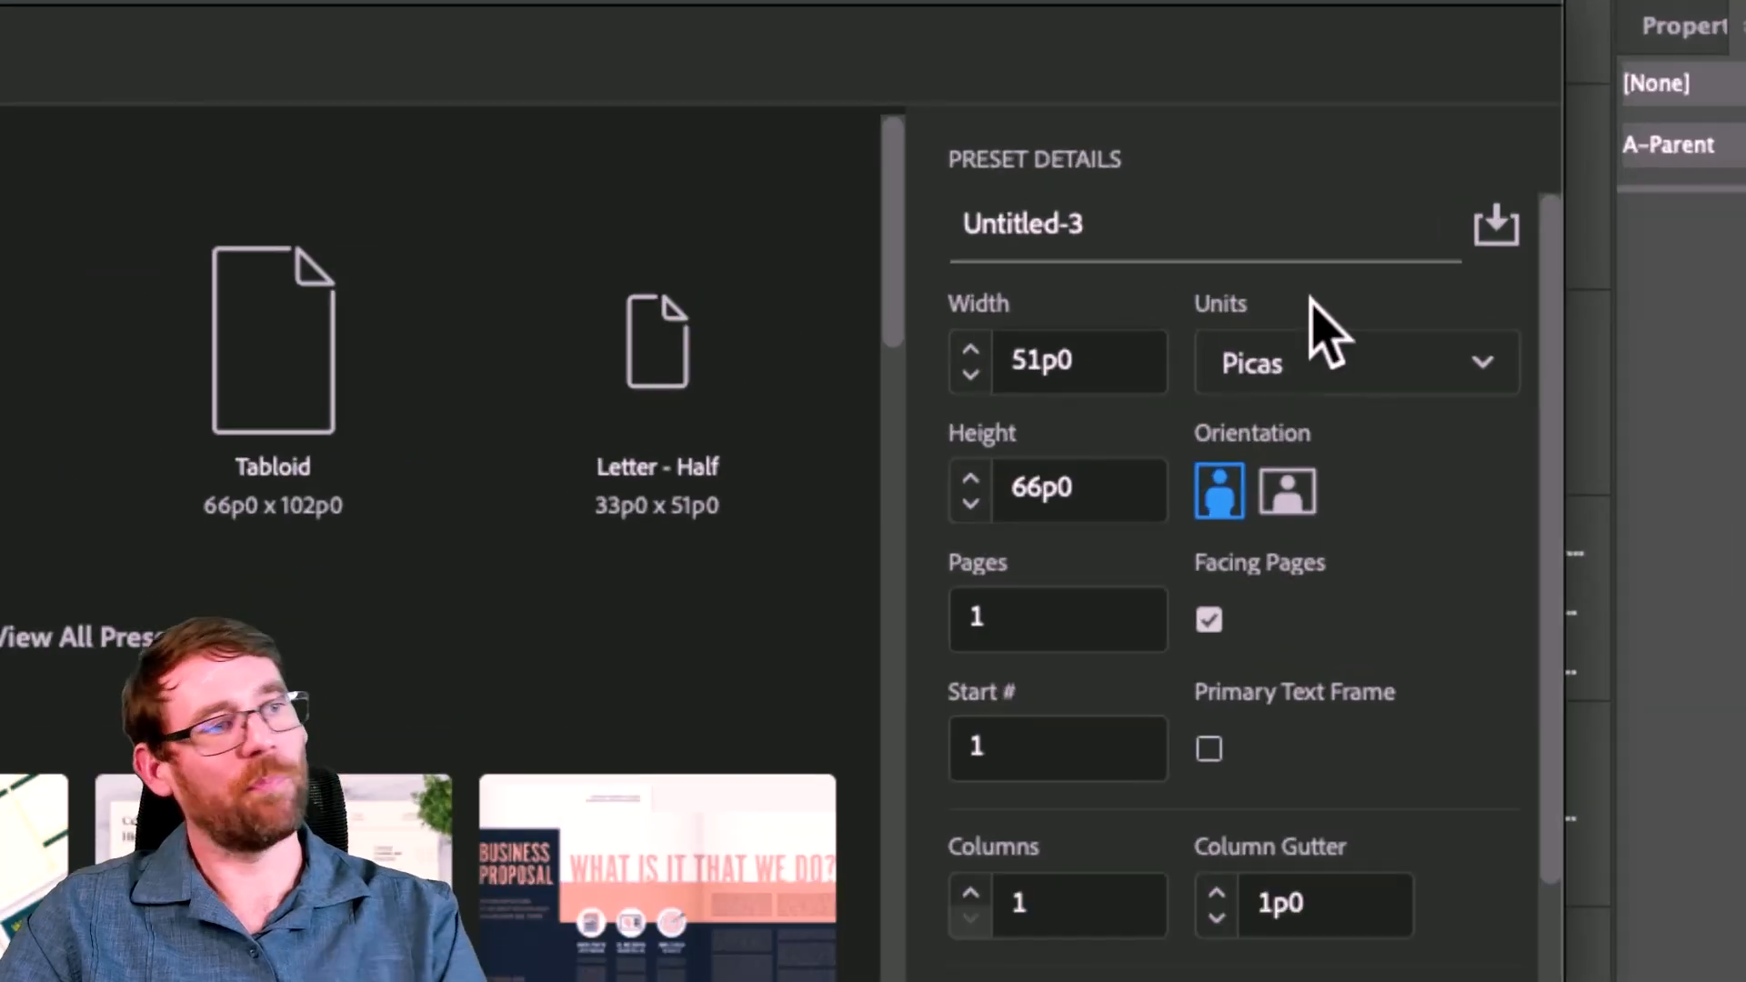
drag(1147, 233, 781, 211)
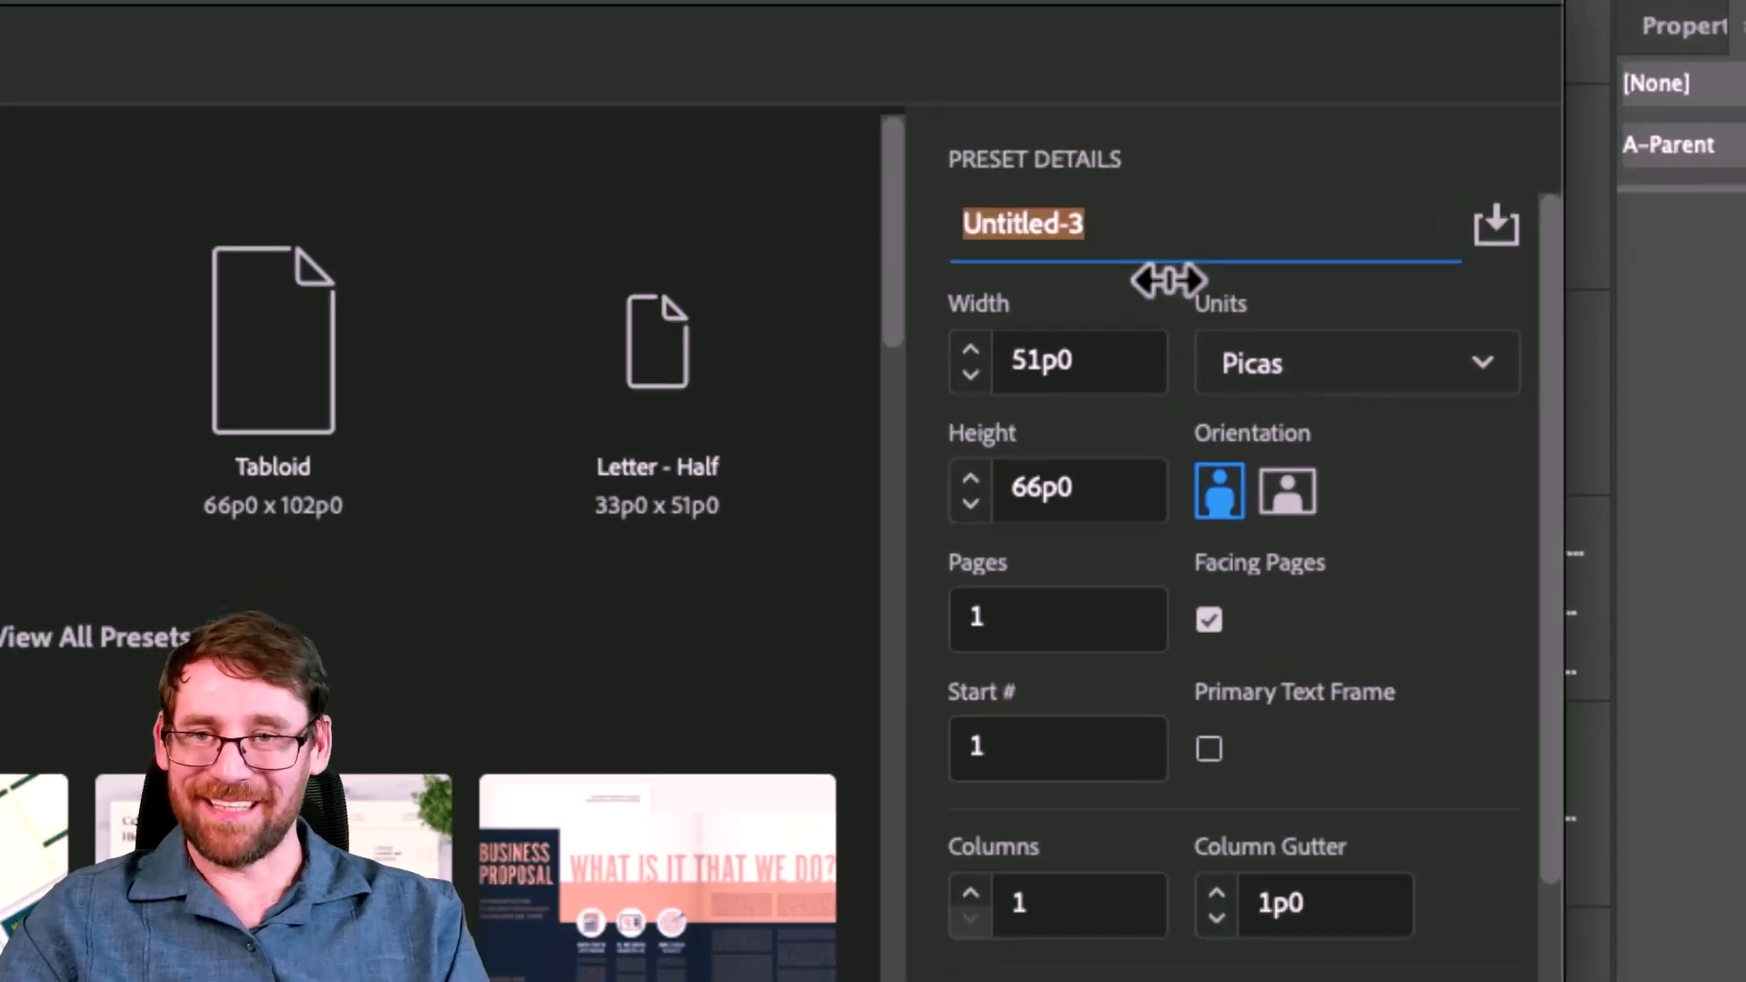
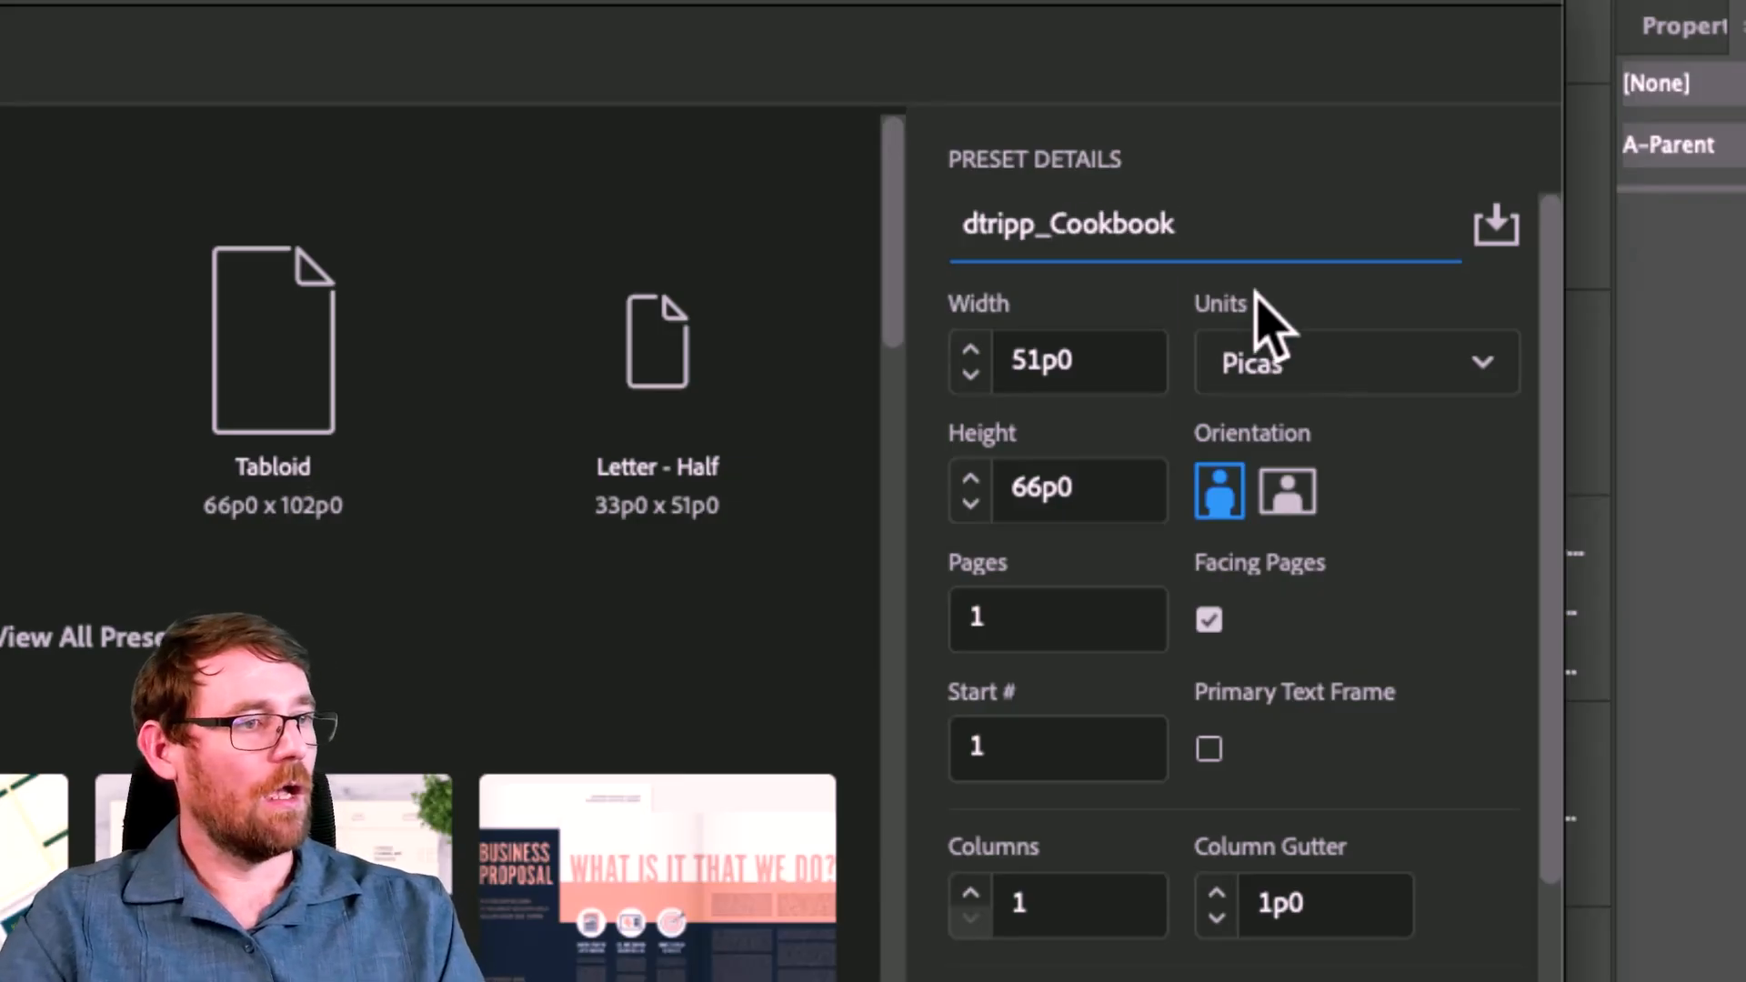
Step: Set the new document's units to Inches for an 8.5 × 11 in page
click(1305, 368)
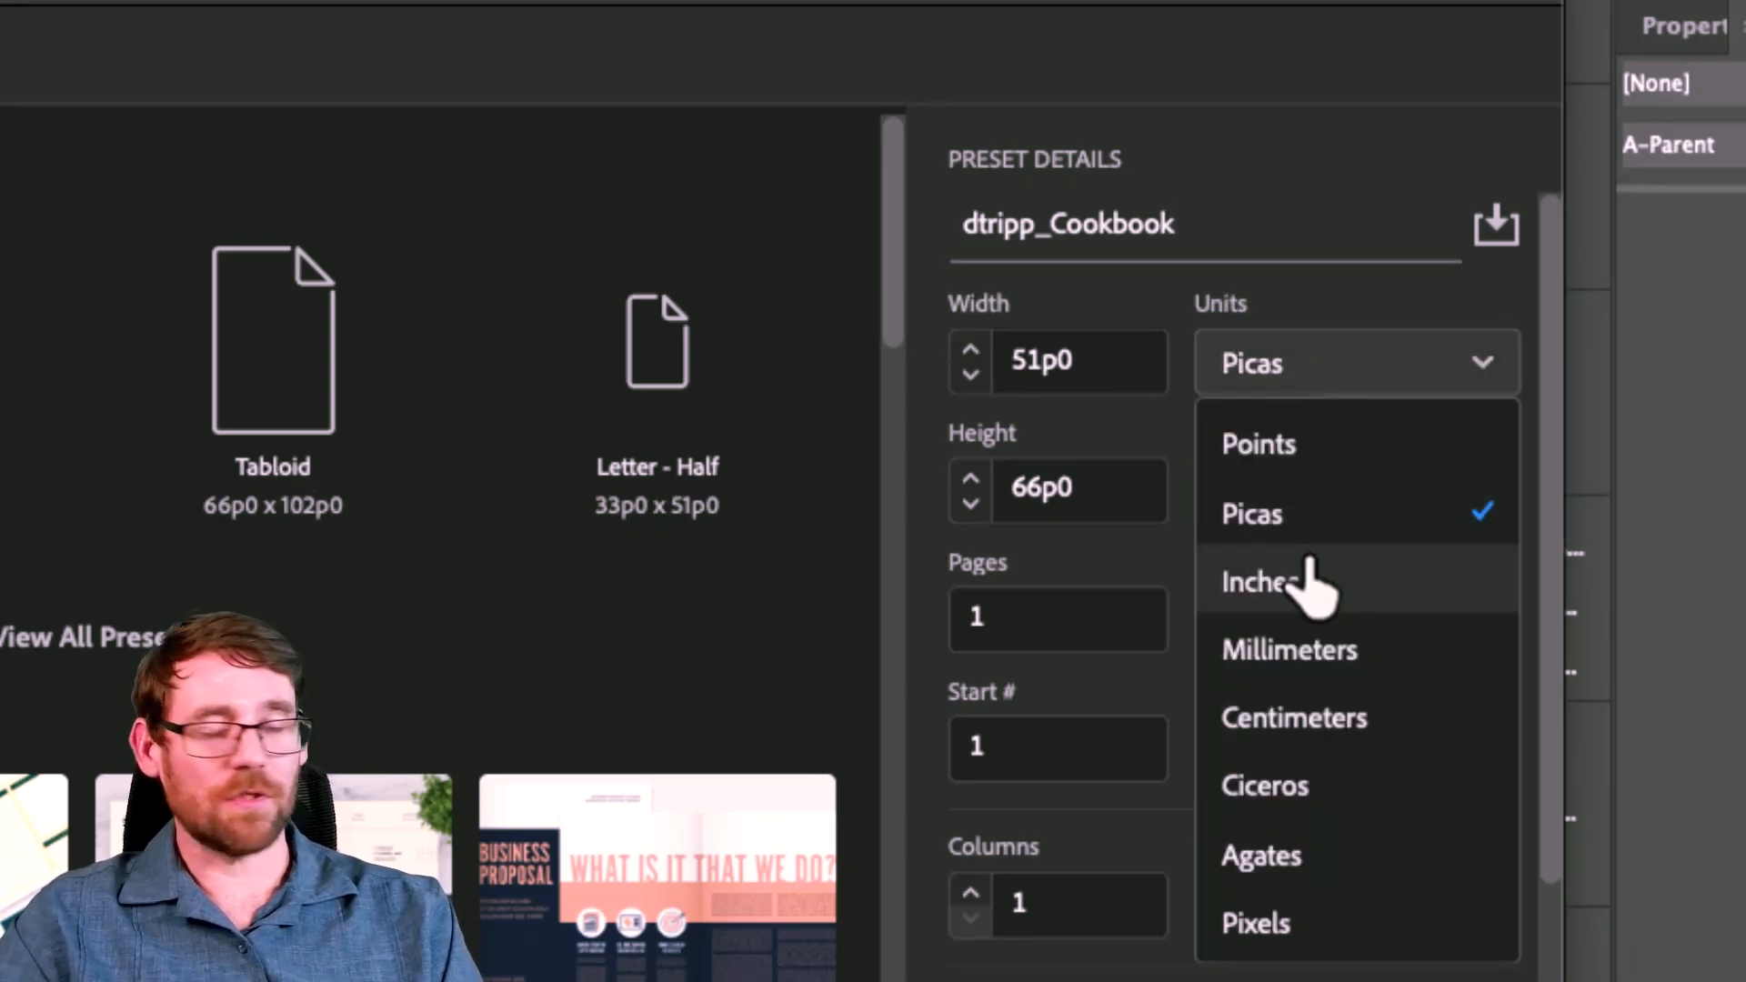
click(1309, 582)
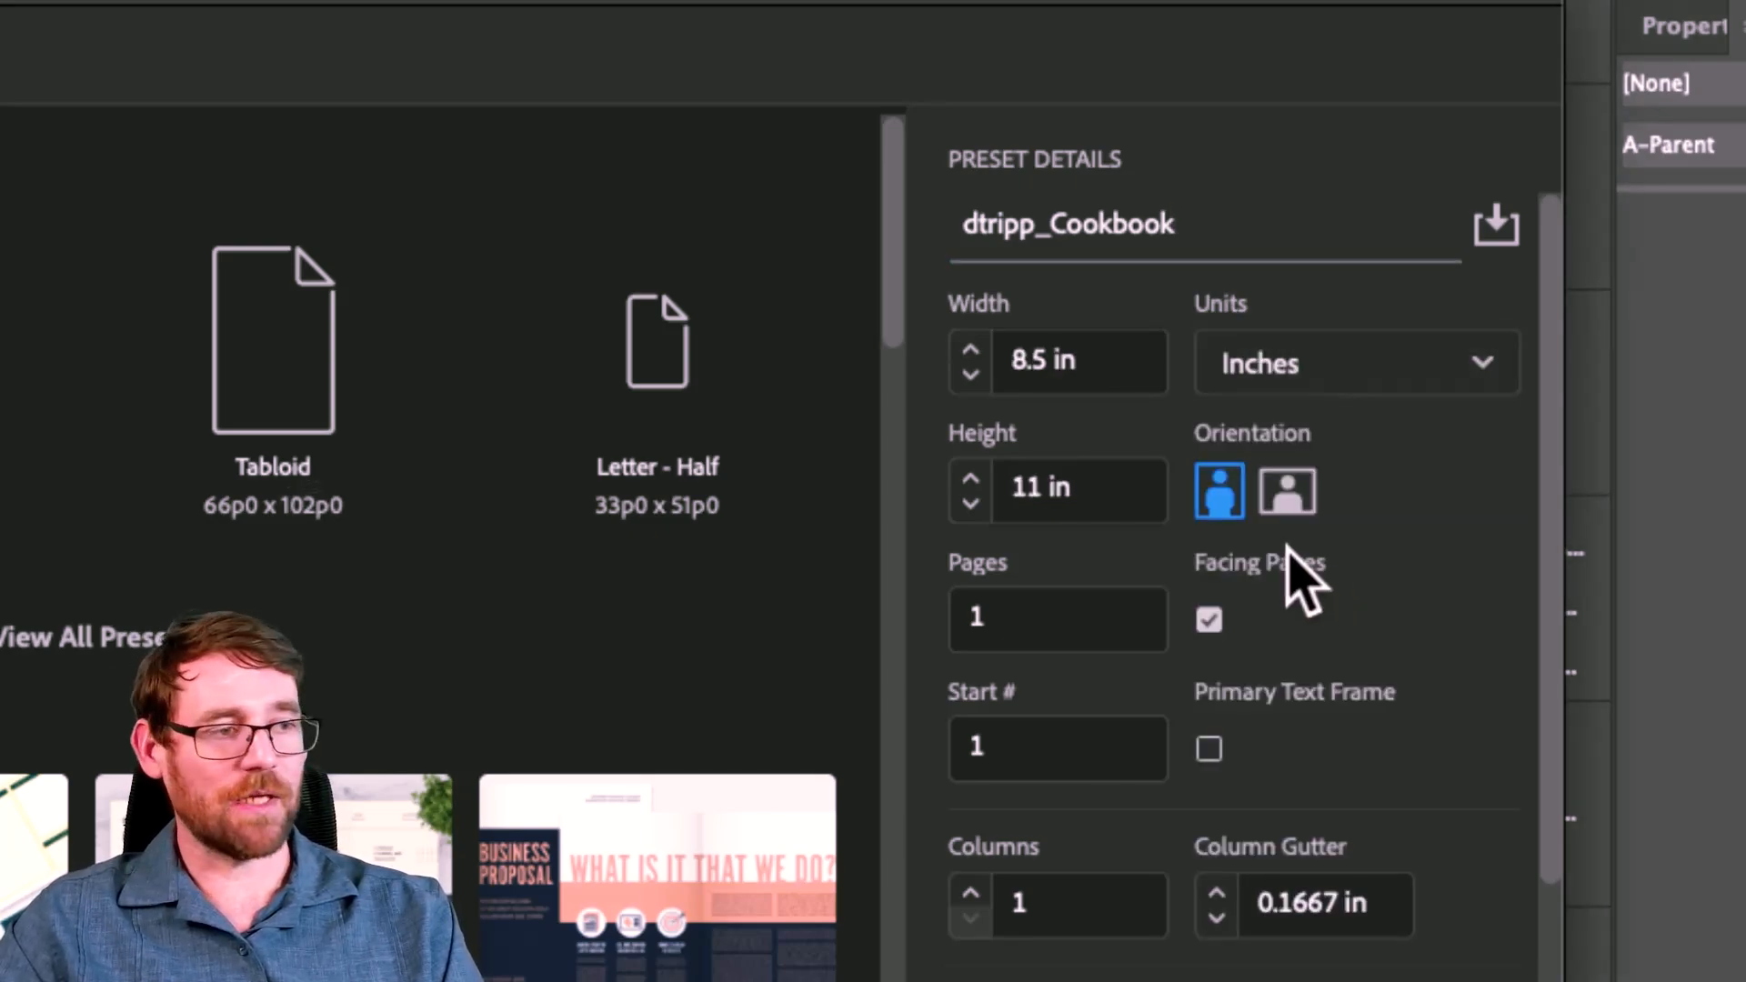
click(1300, 369)
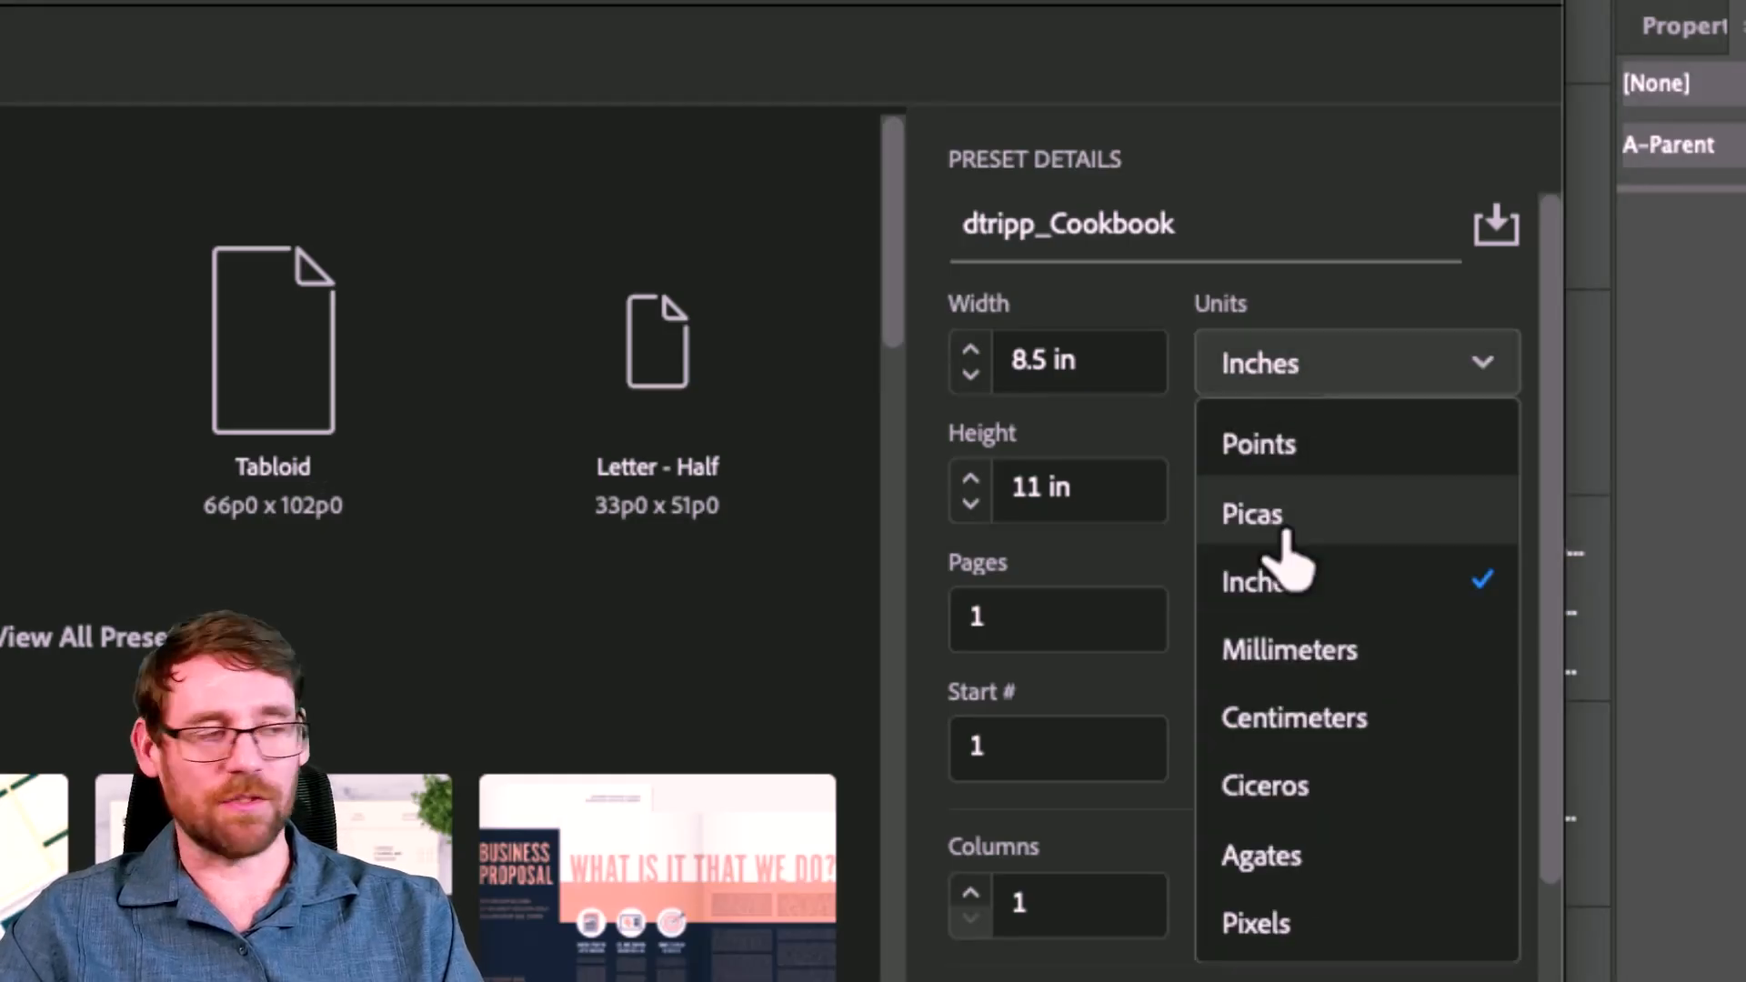
click(1286, 580)
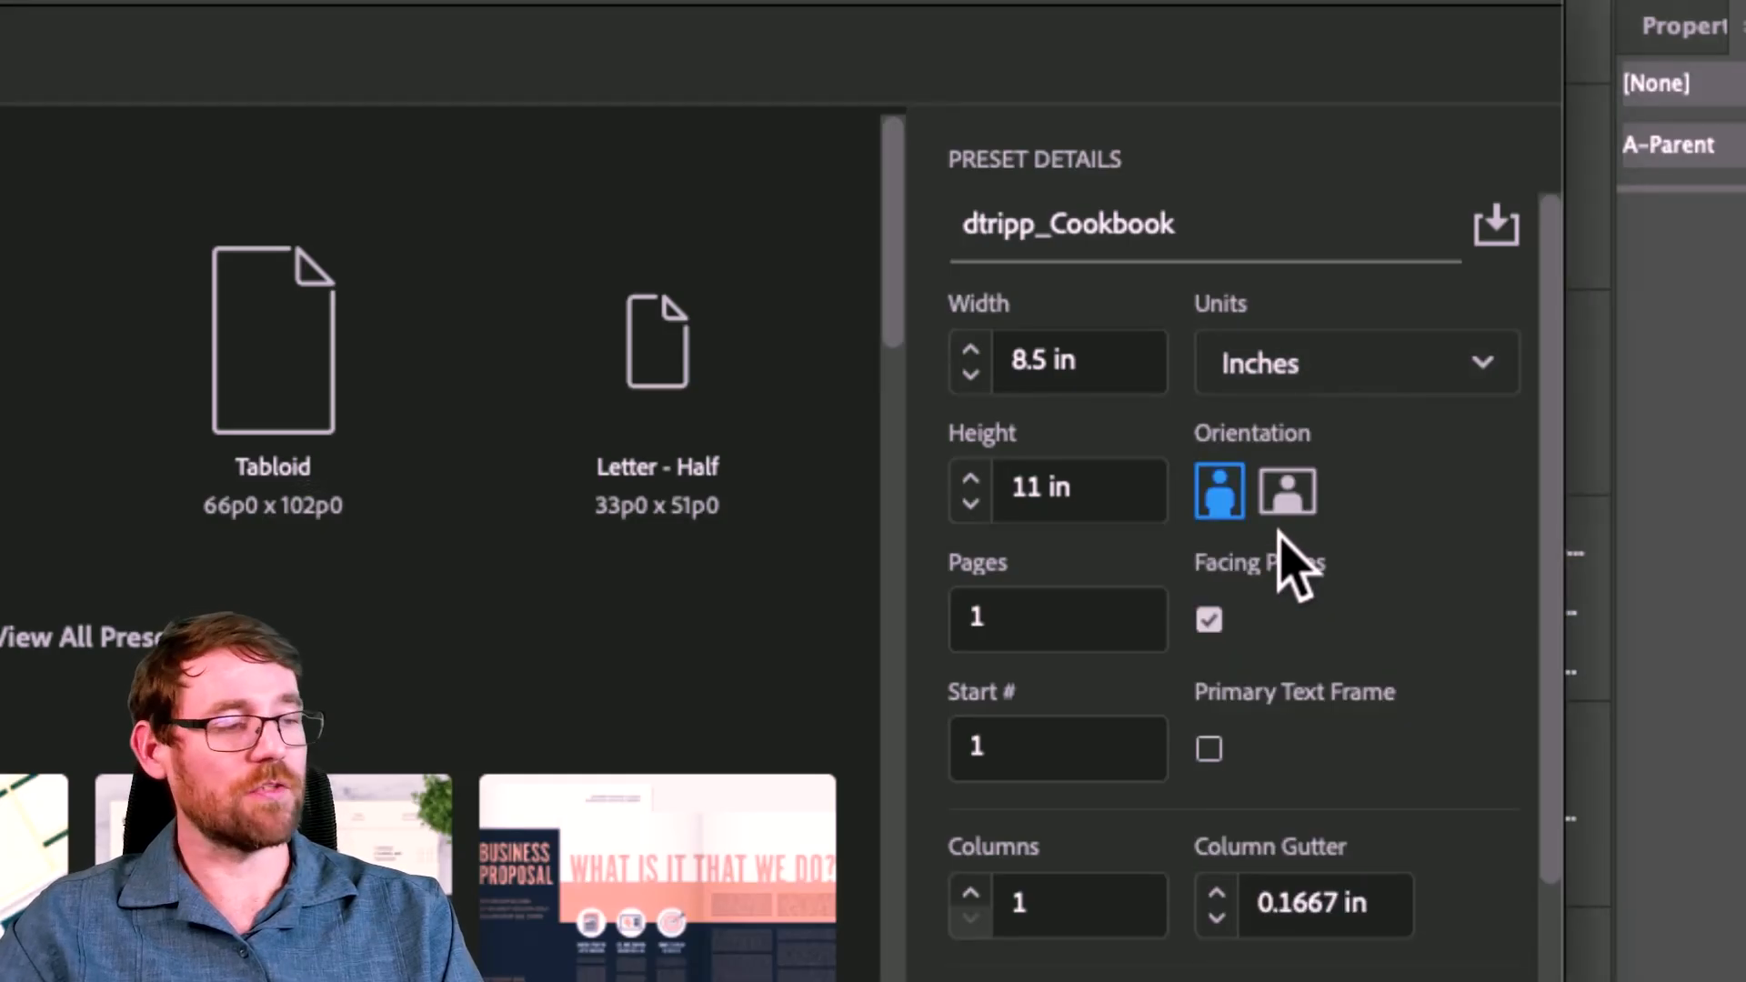
click(1005, 614)
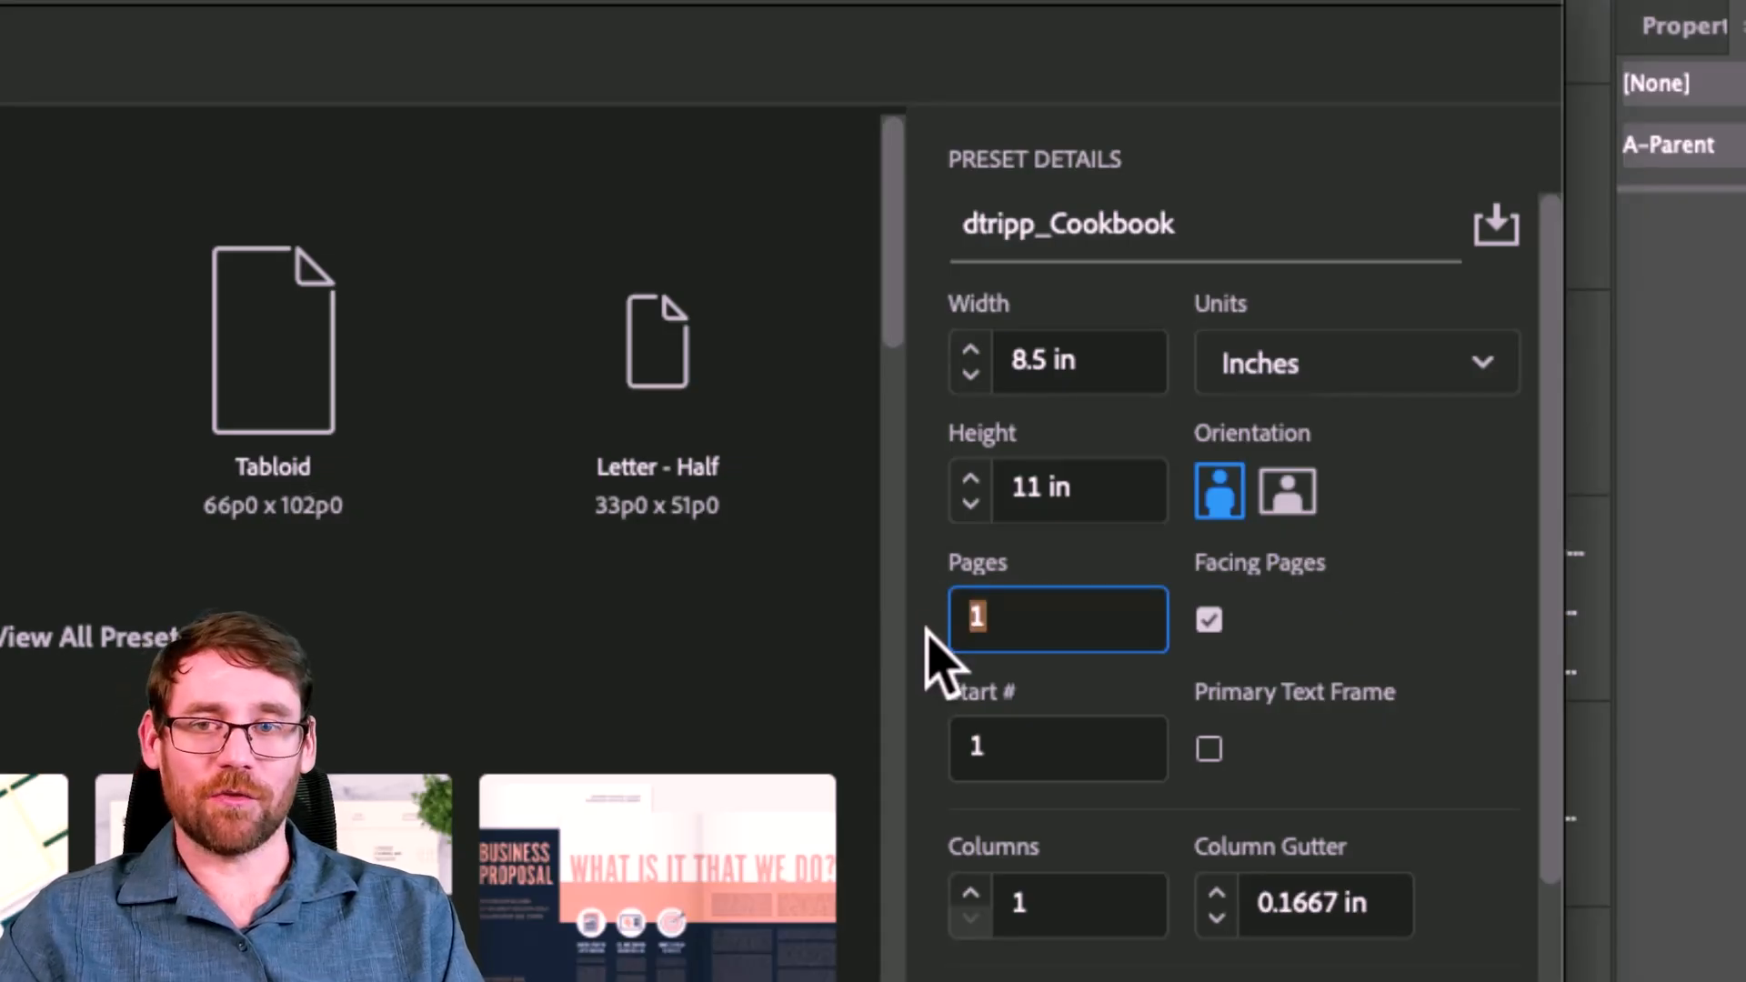
Step: Create the document with 3 pages, 2 columns and 0.25 in bleed on all sides
text(3)
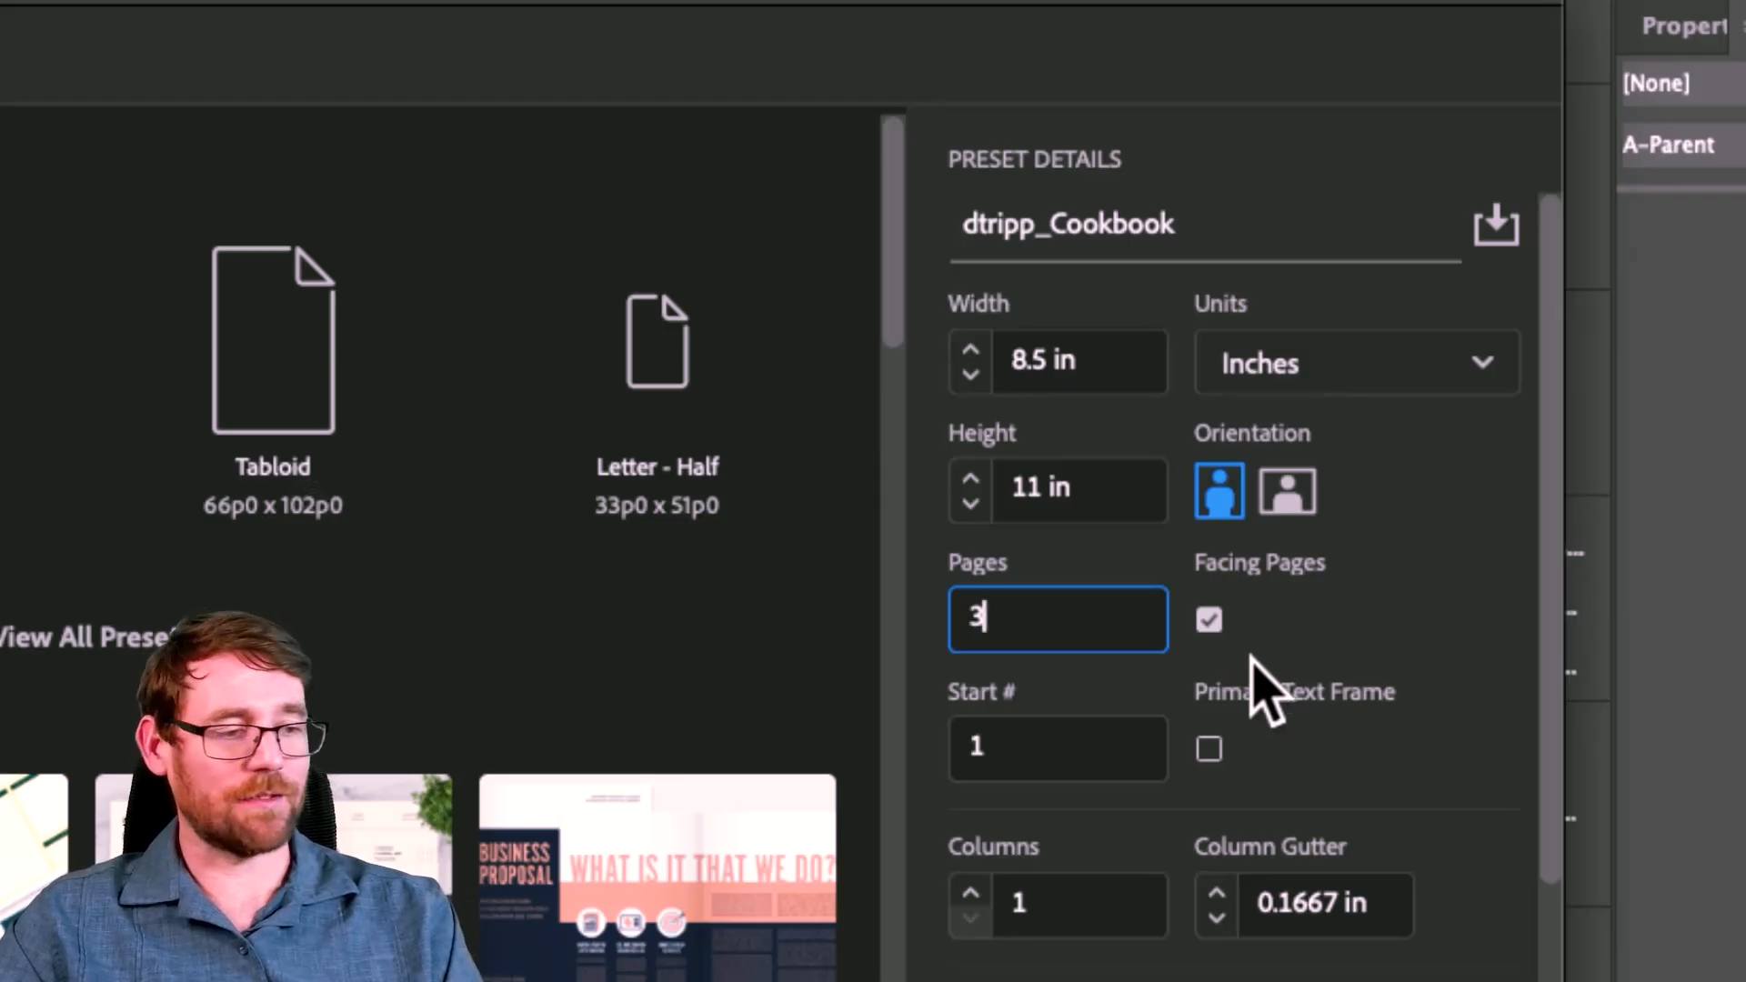
scroll(1335, 681, down, 5)
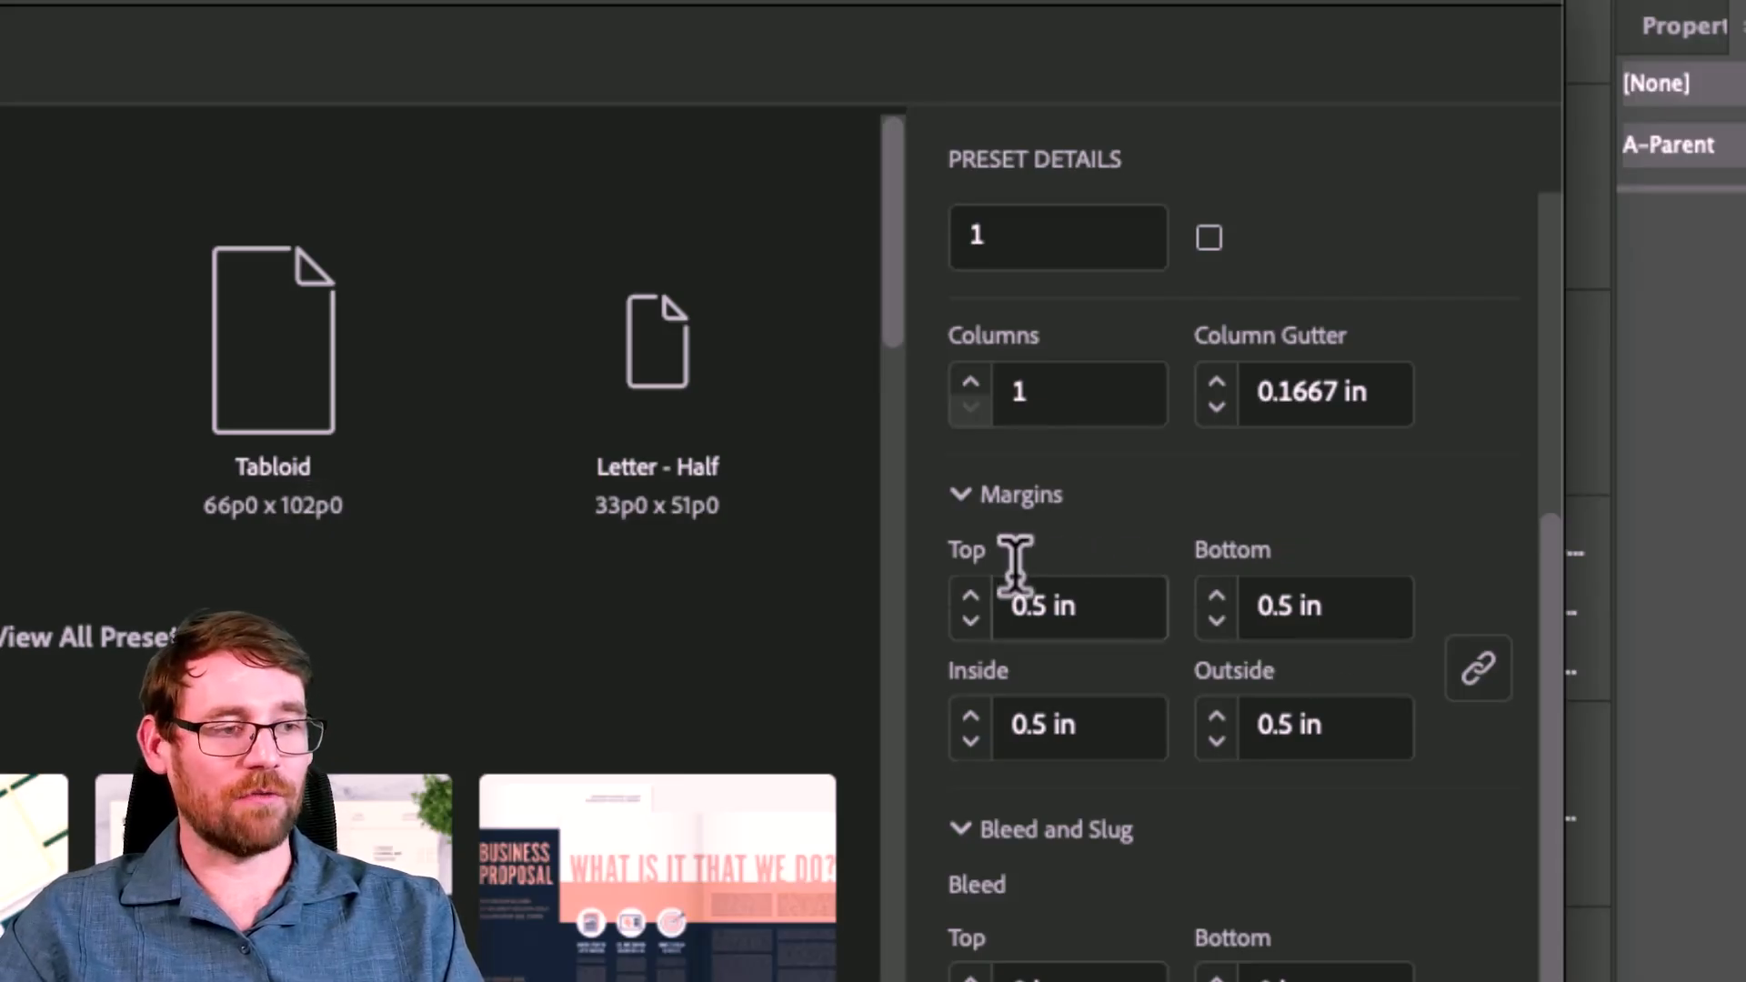
click(969, 382)
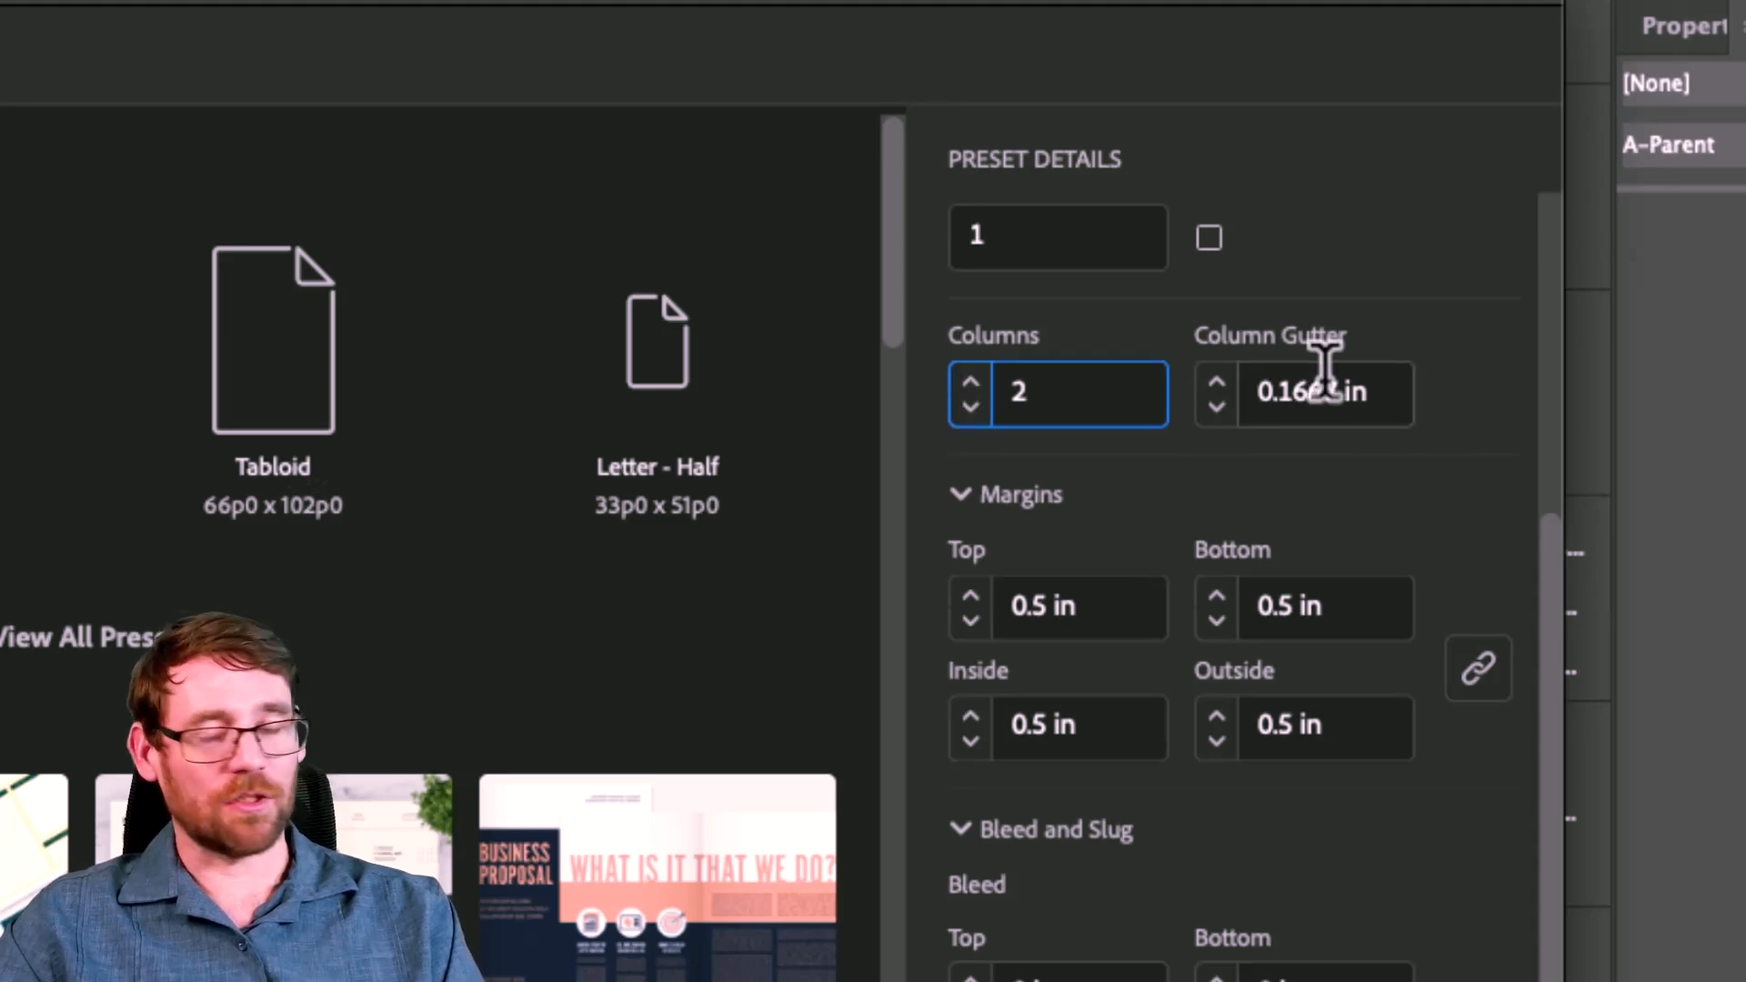
scroll(1107, 500, down, 3)
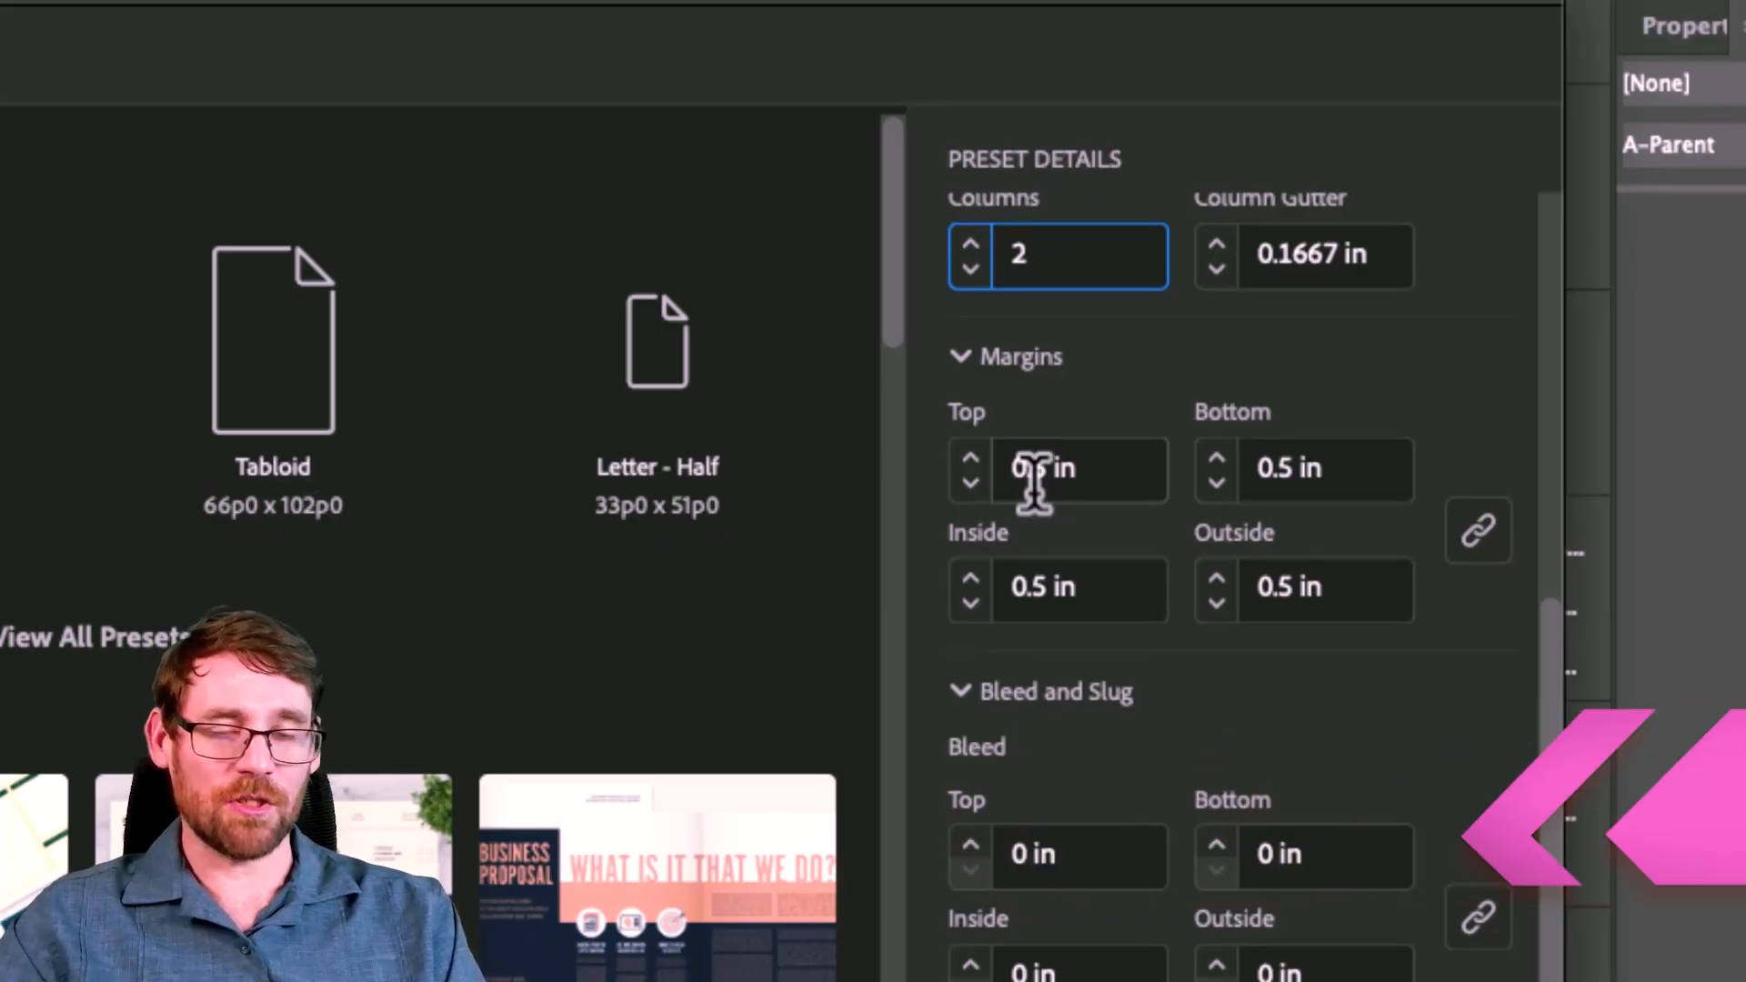
scroll(1033, 477, down, 1)
click(969, 827)
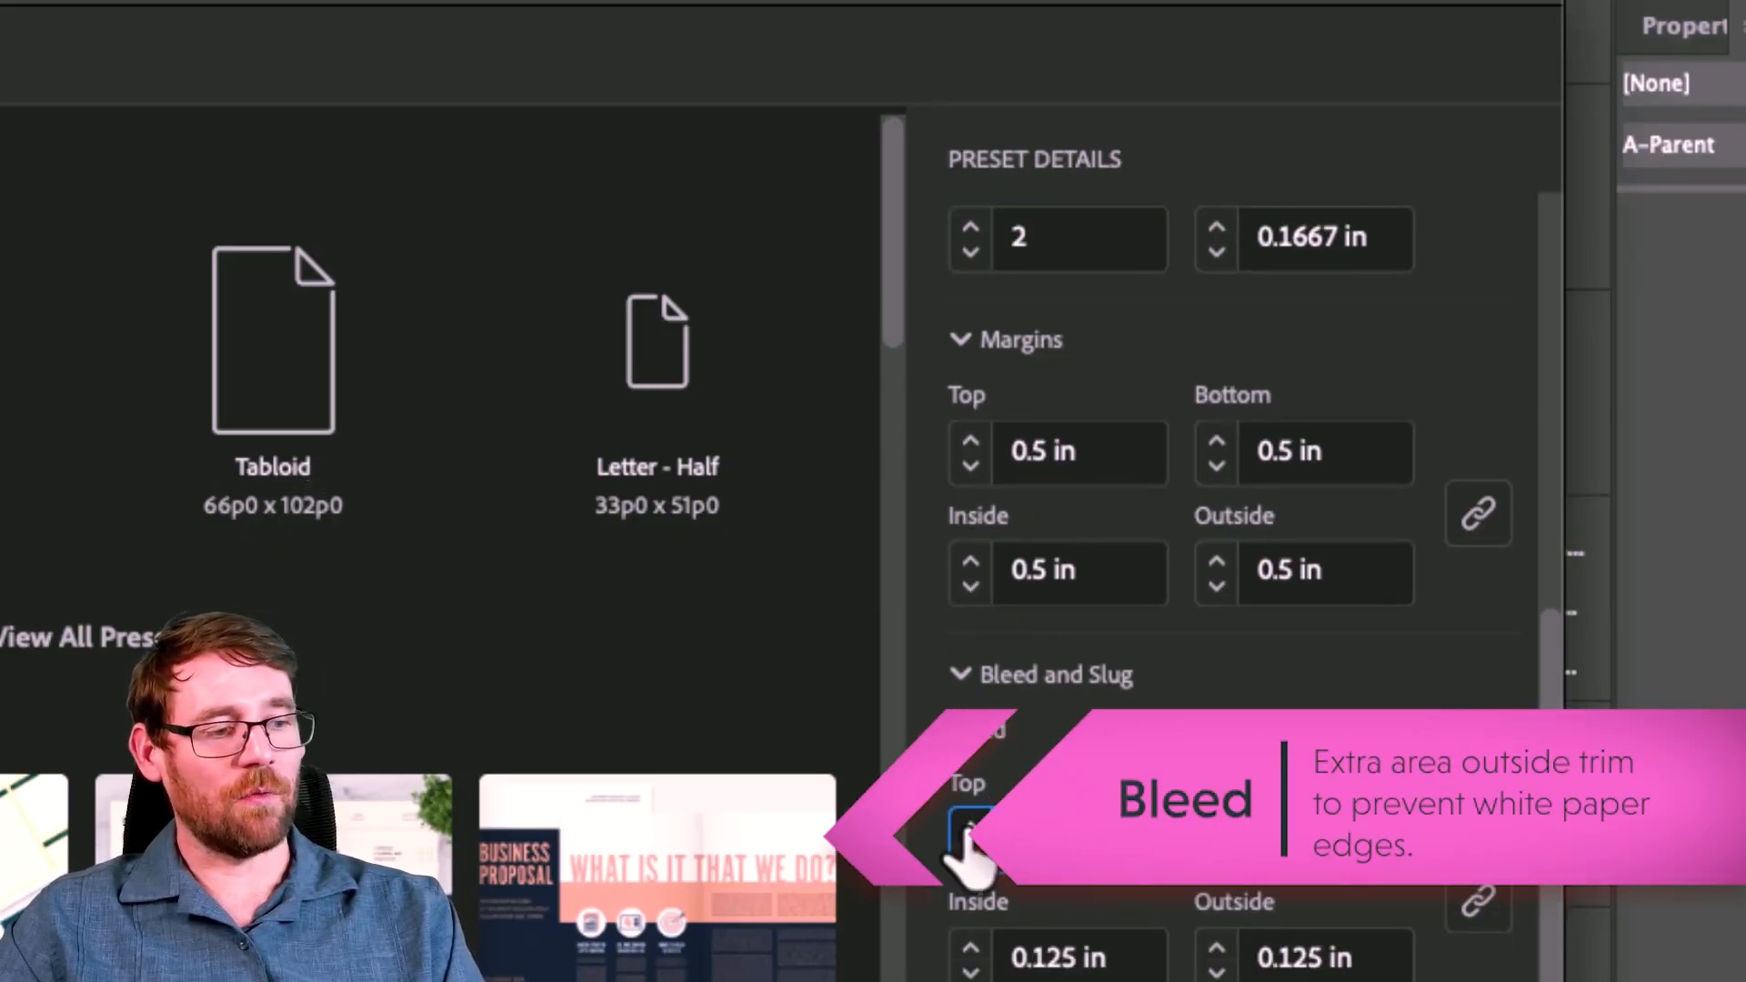
click(968, 830)
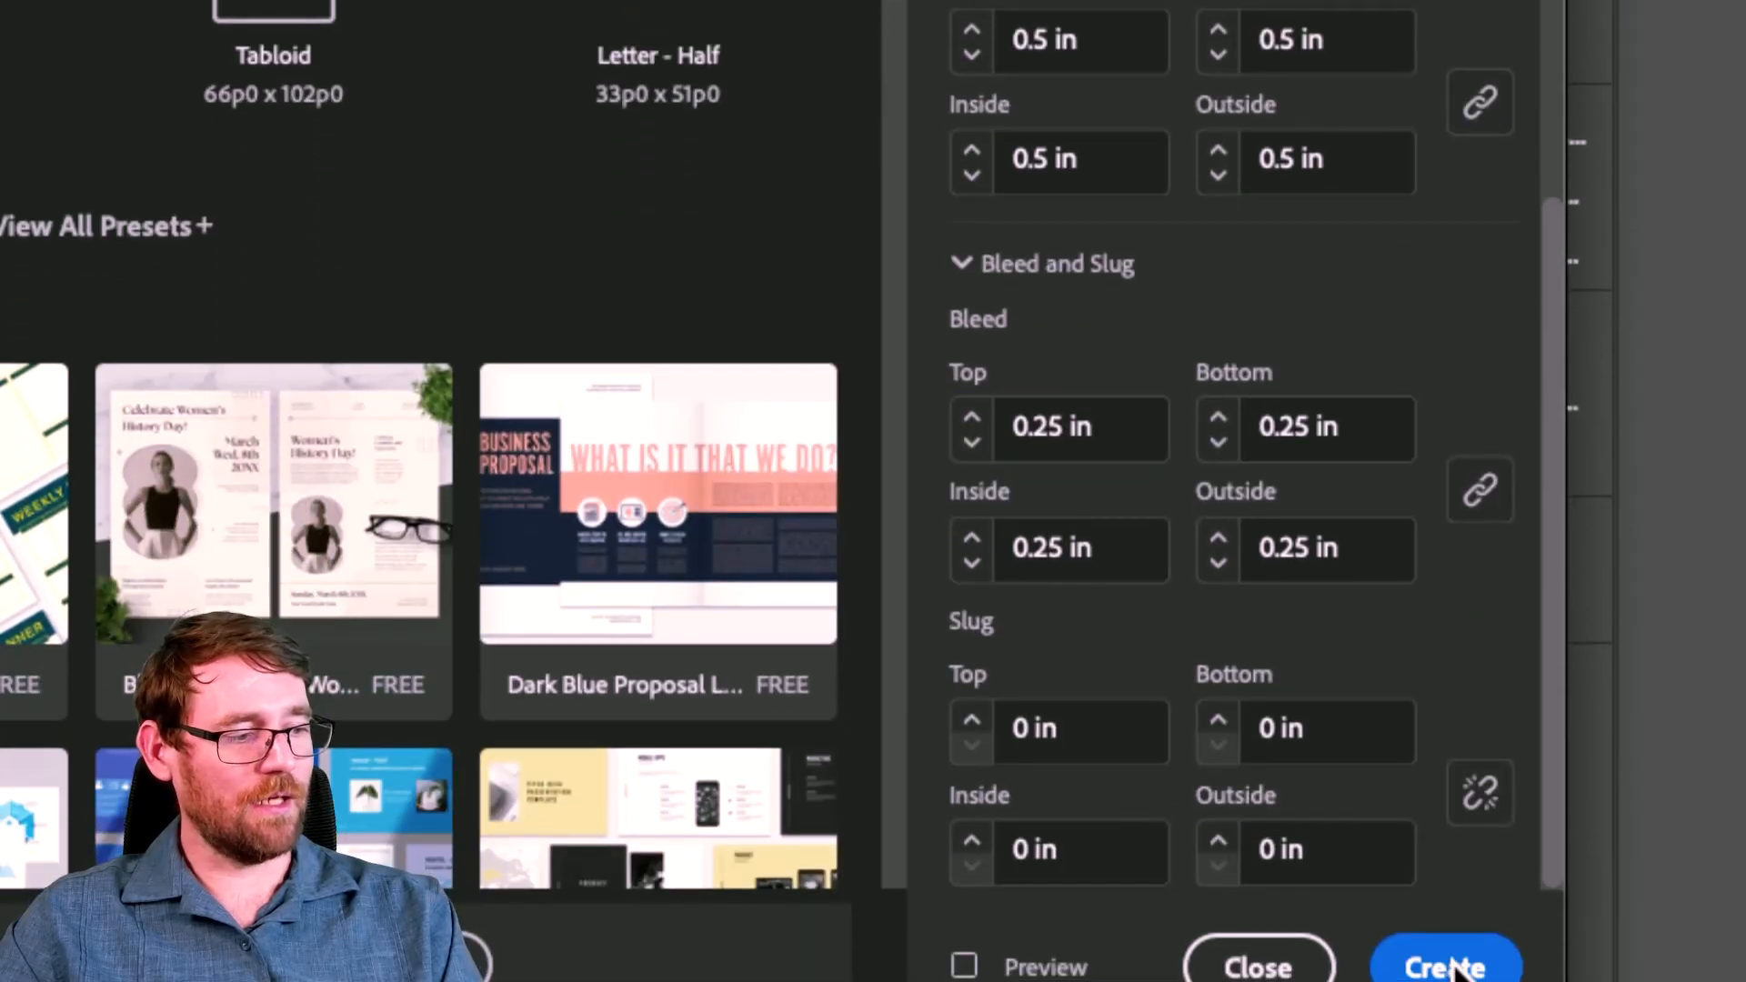
click(1449, 961)
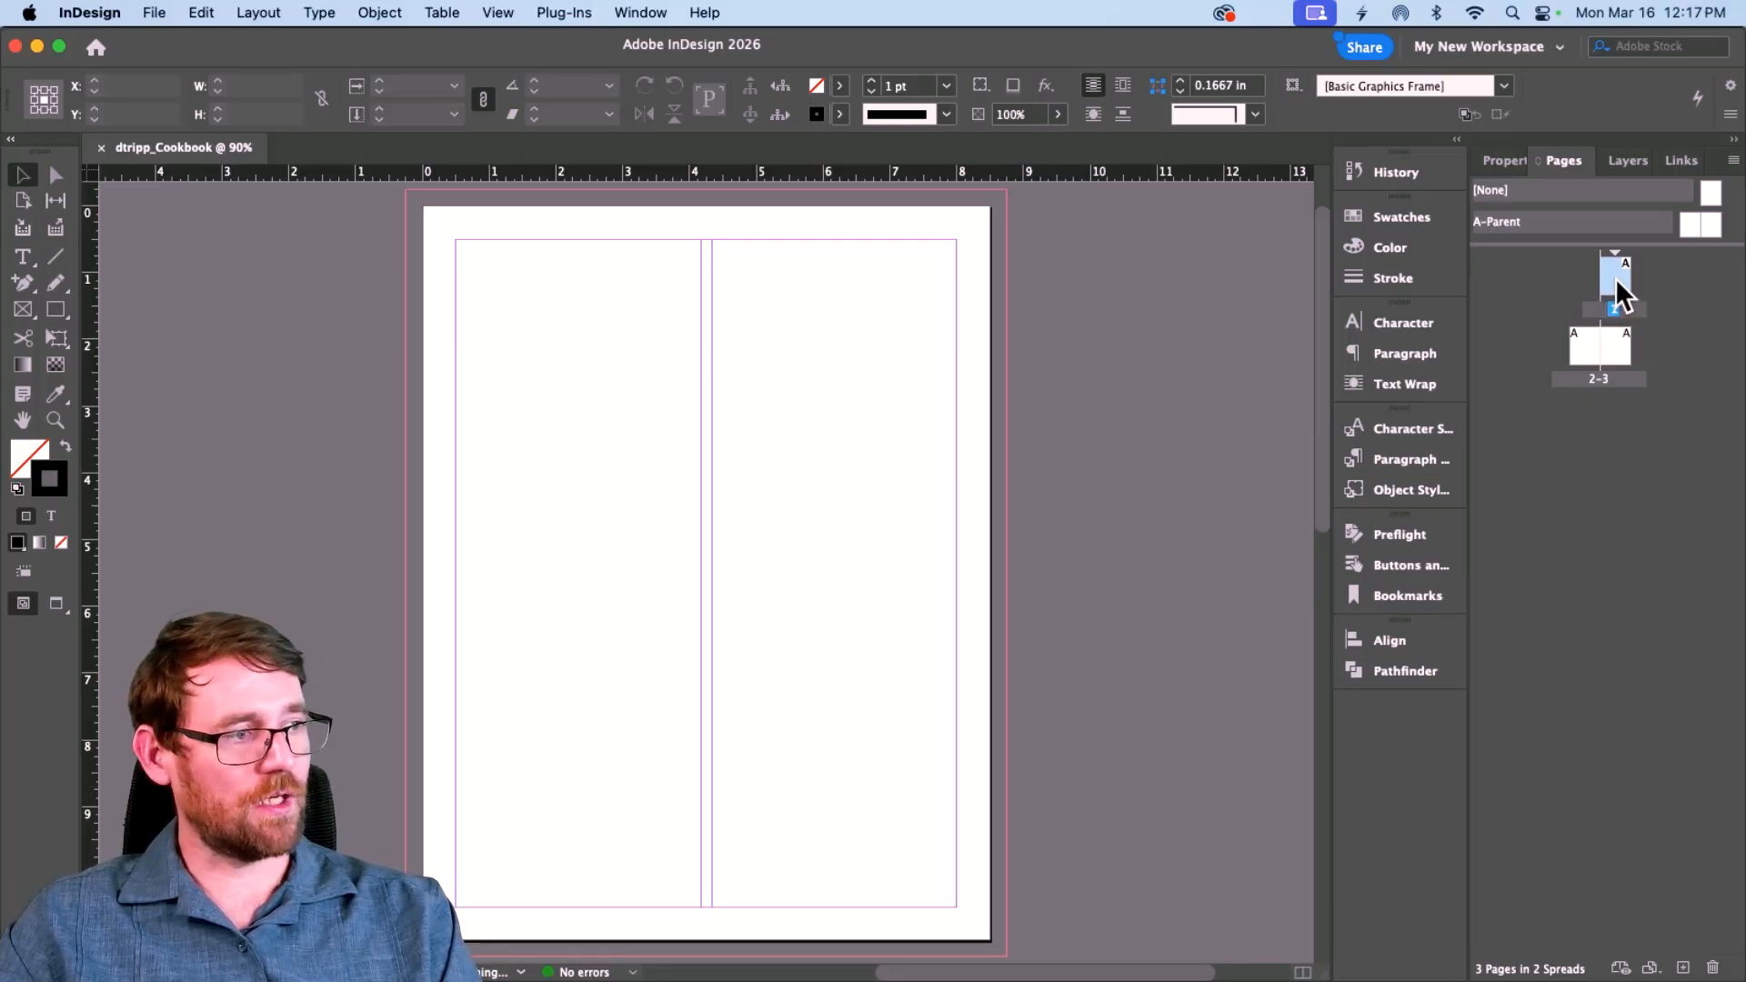
Step: Jump to the pages 2–3 spread and scroll it into view
double_click(1586, 347)
scroll(1045, 519, right, 3)
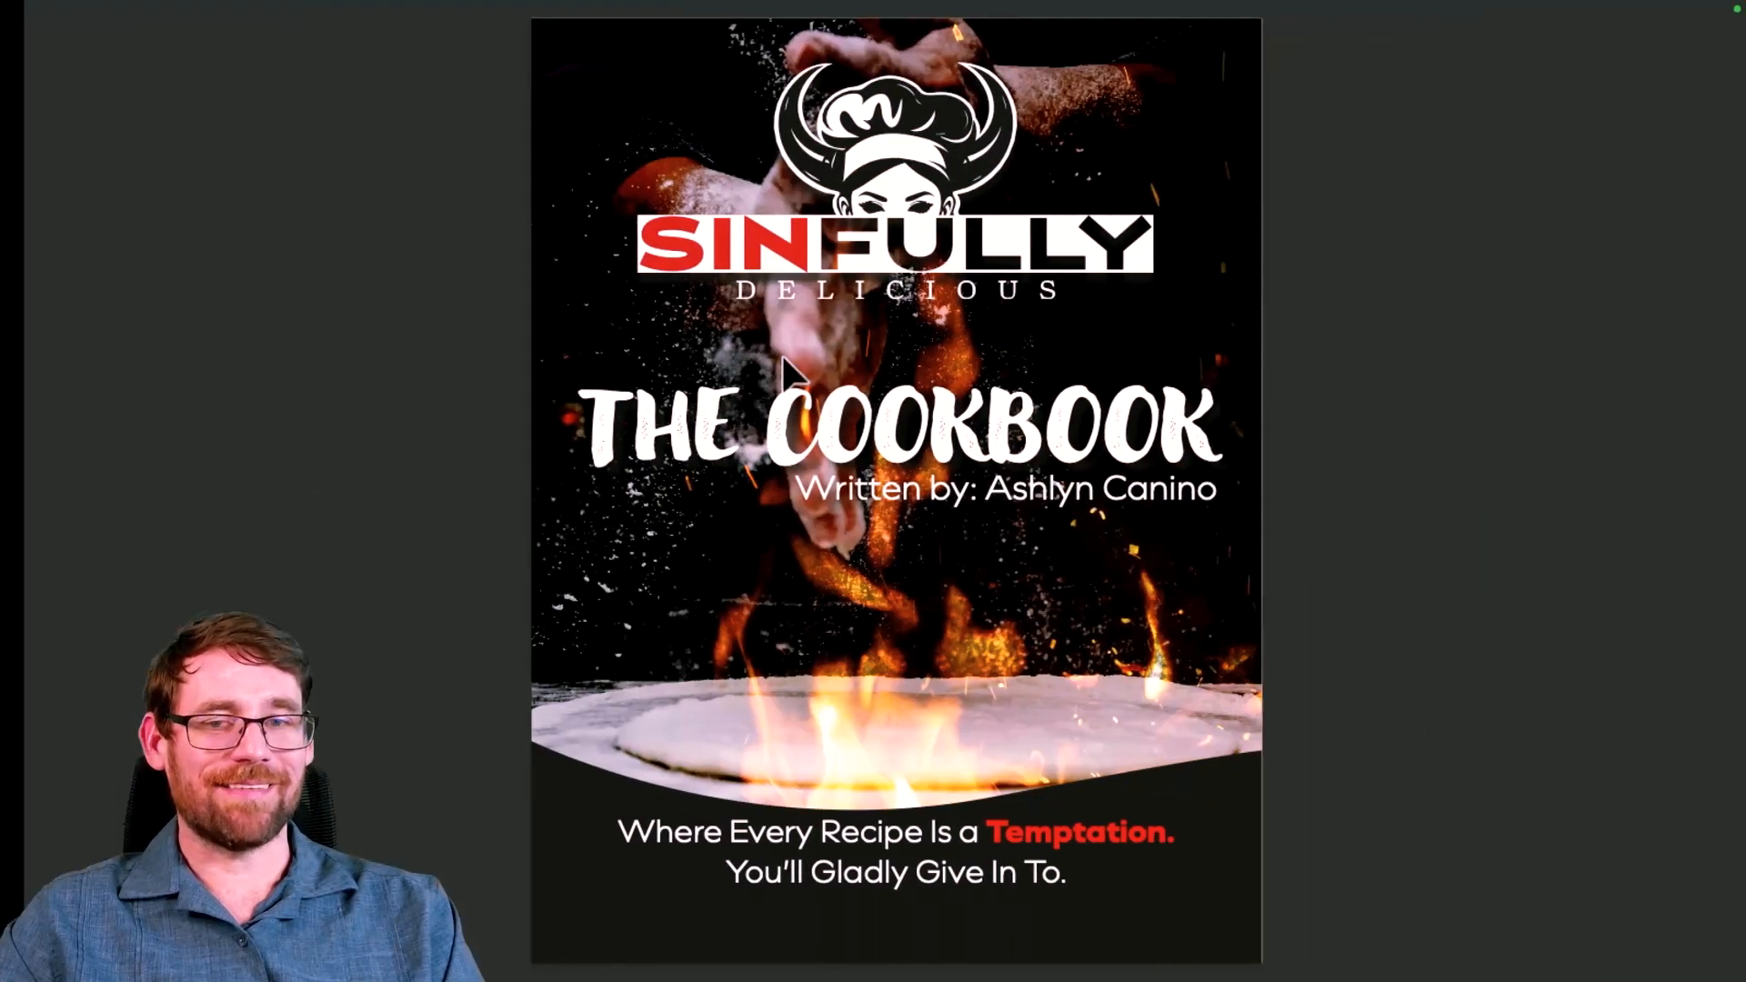
Step: Page forward from the cover of the finished cookbook example in Preview
key(Right)
key(Right)
key(Right)
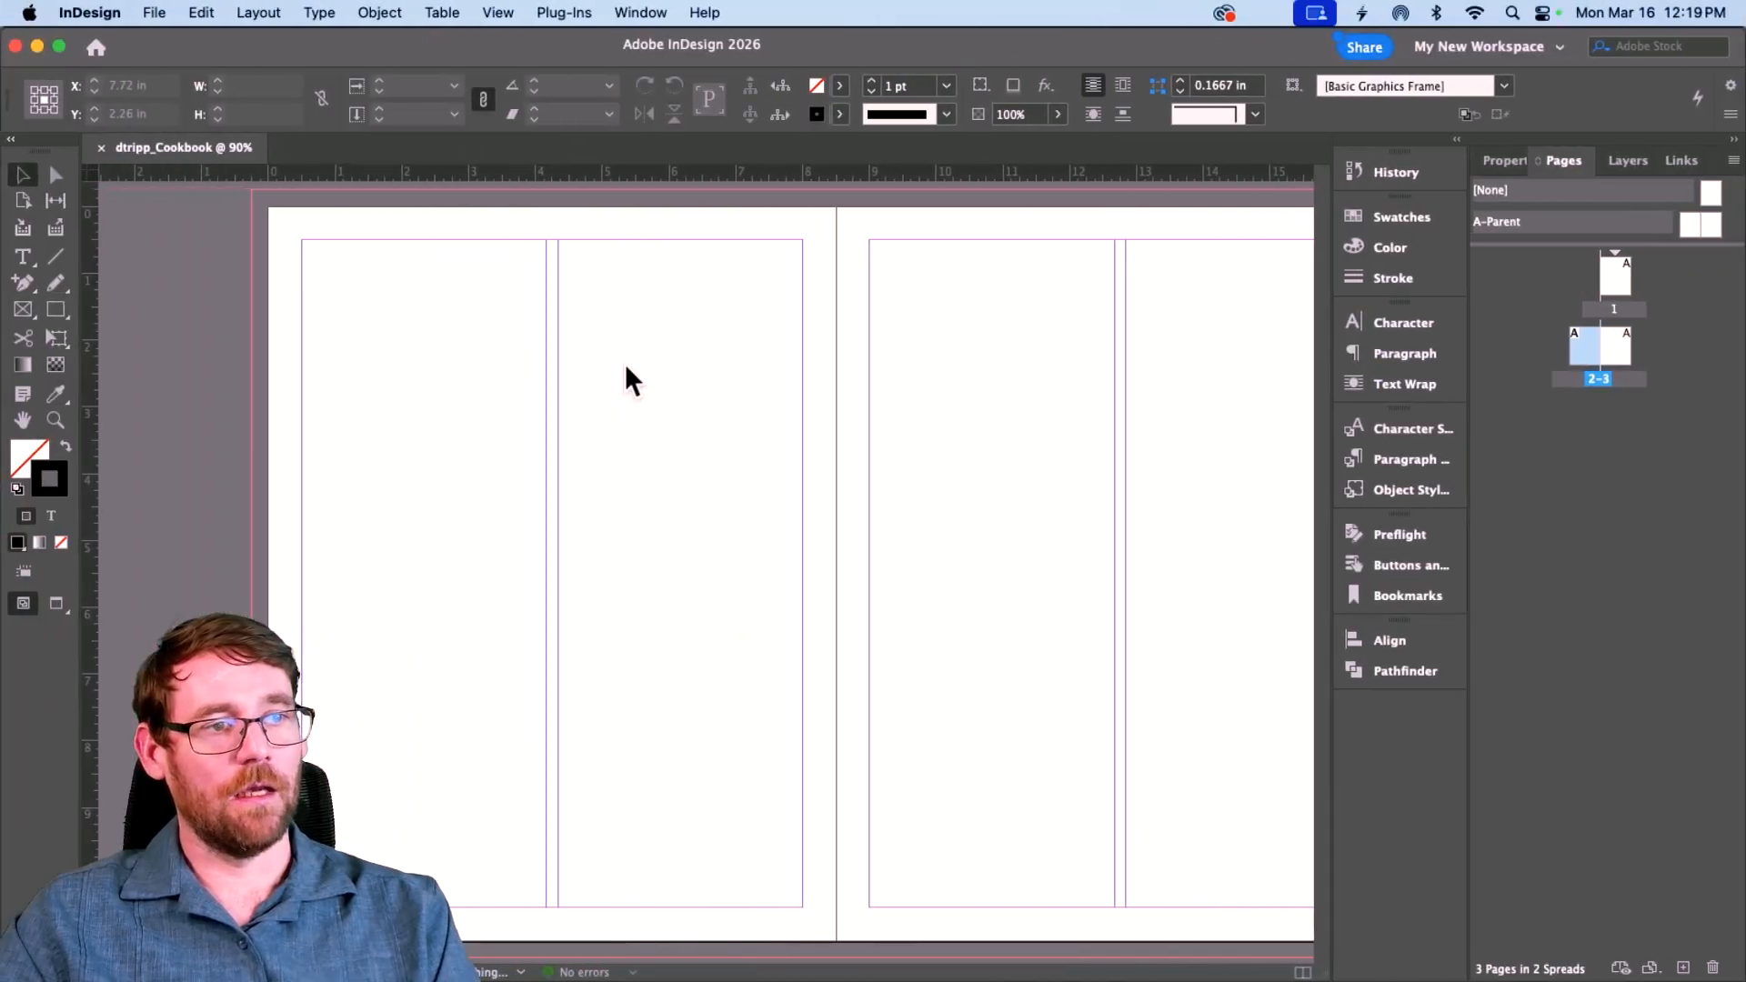
Step: Scroll up in the InDesign layout and page the finished example back toward its cover
scroll(624, 368, up, 5)
scroll(624, 367, up, 5)
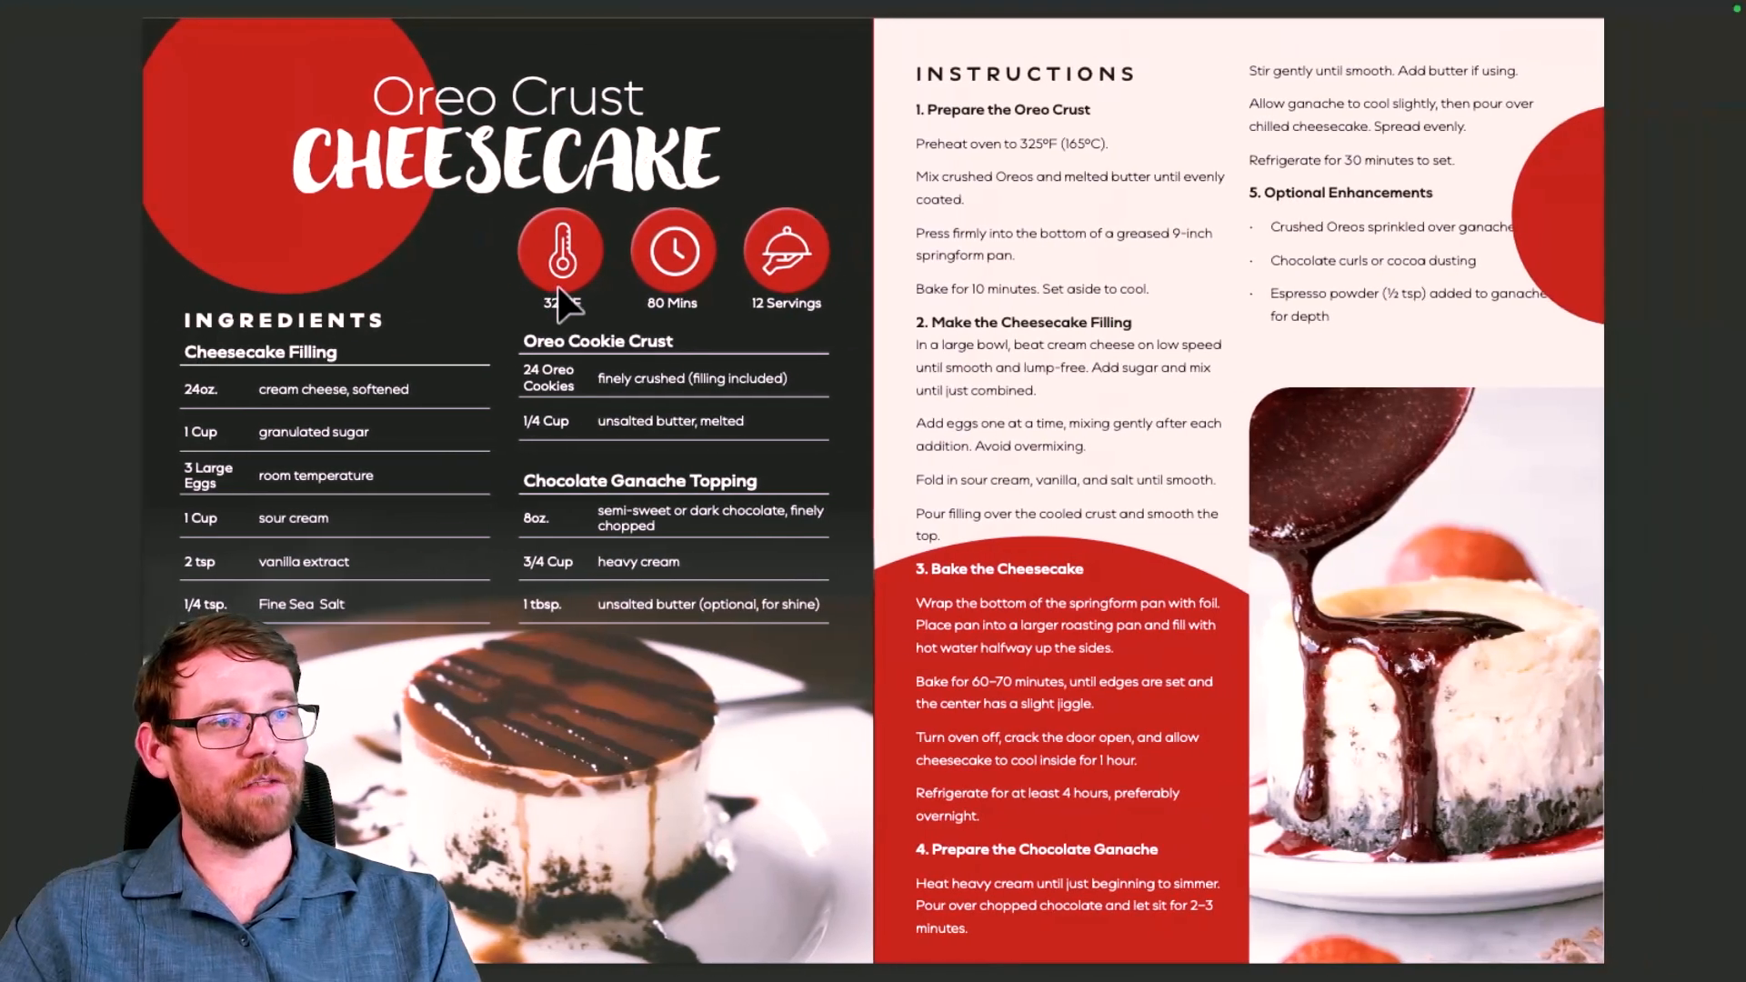
key(Left)
key(Left)
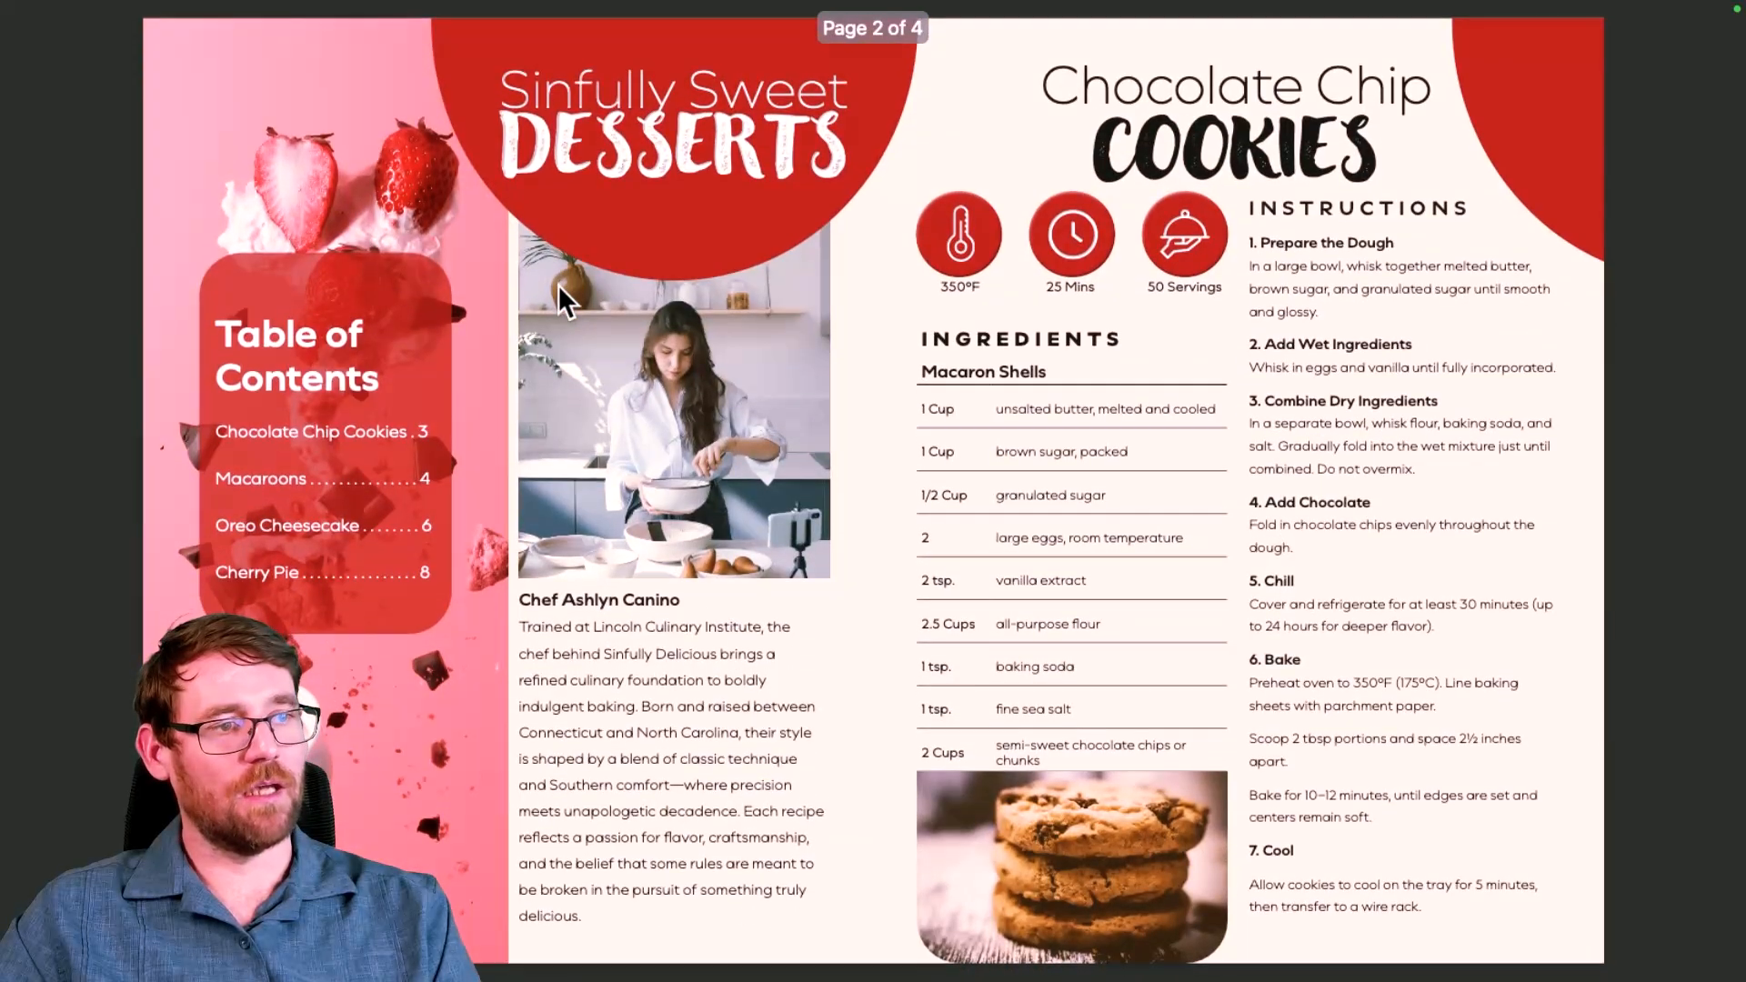
key(Left)
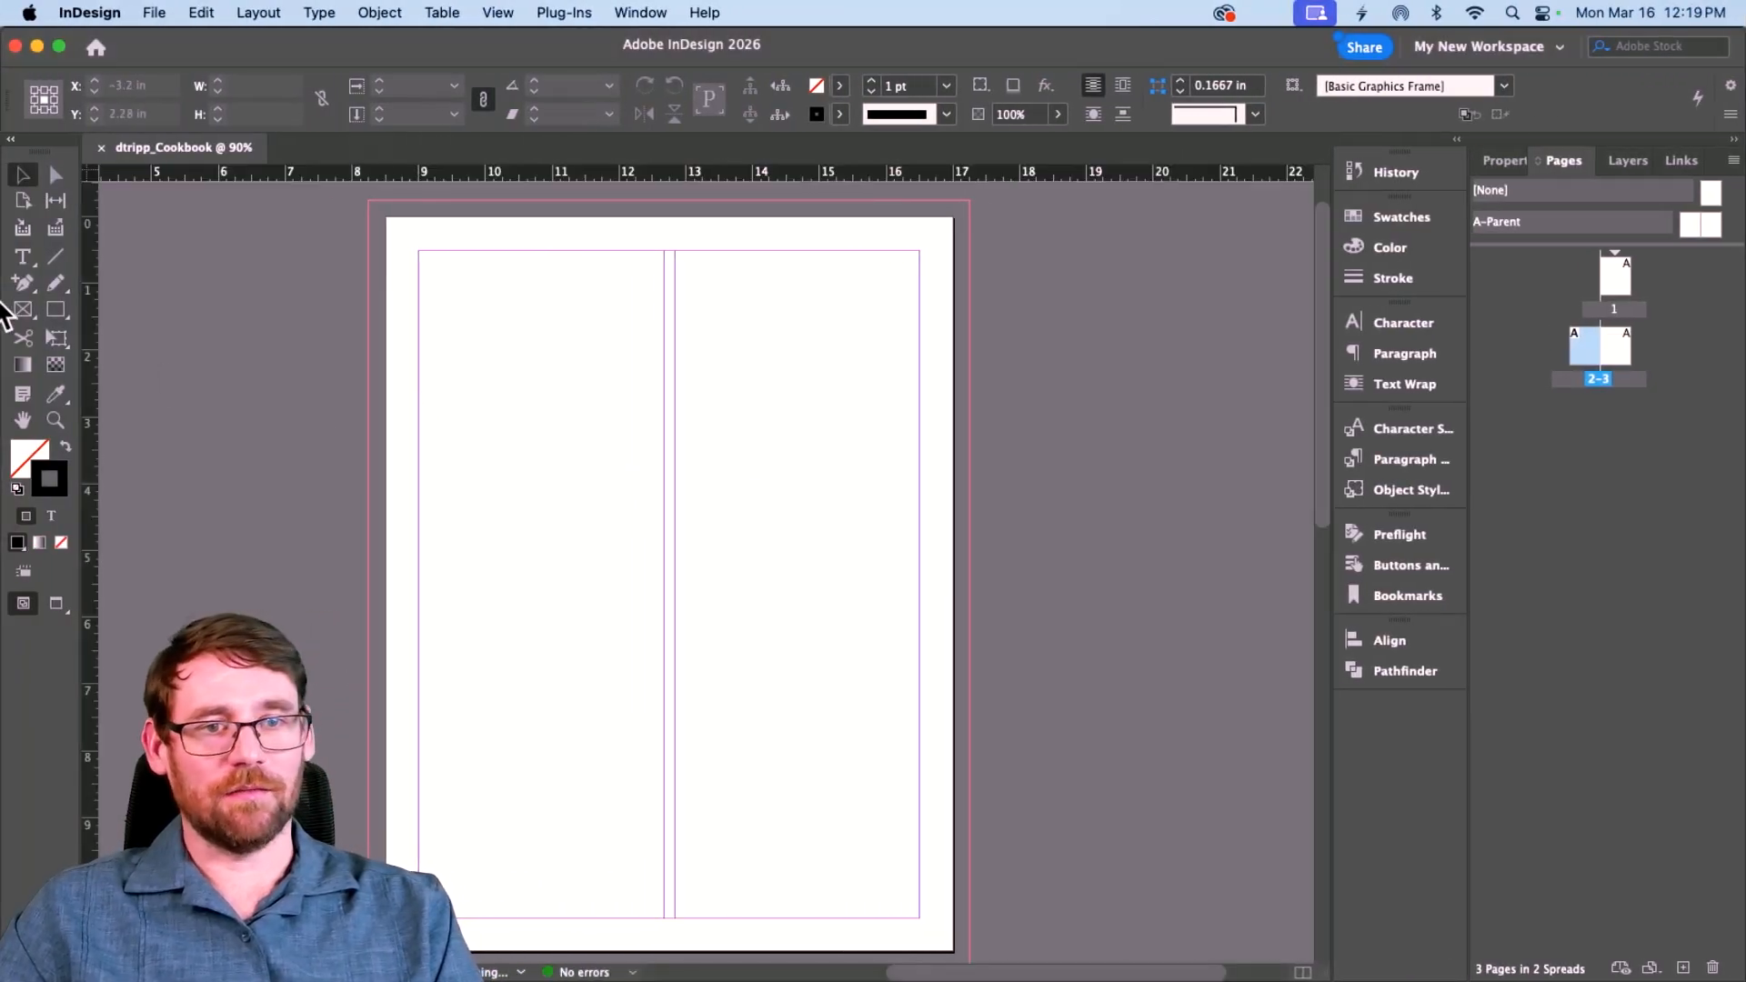
Step: Draw a 9 × 11.5 in rectangle frame covering the cover page
click(22, 313)
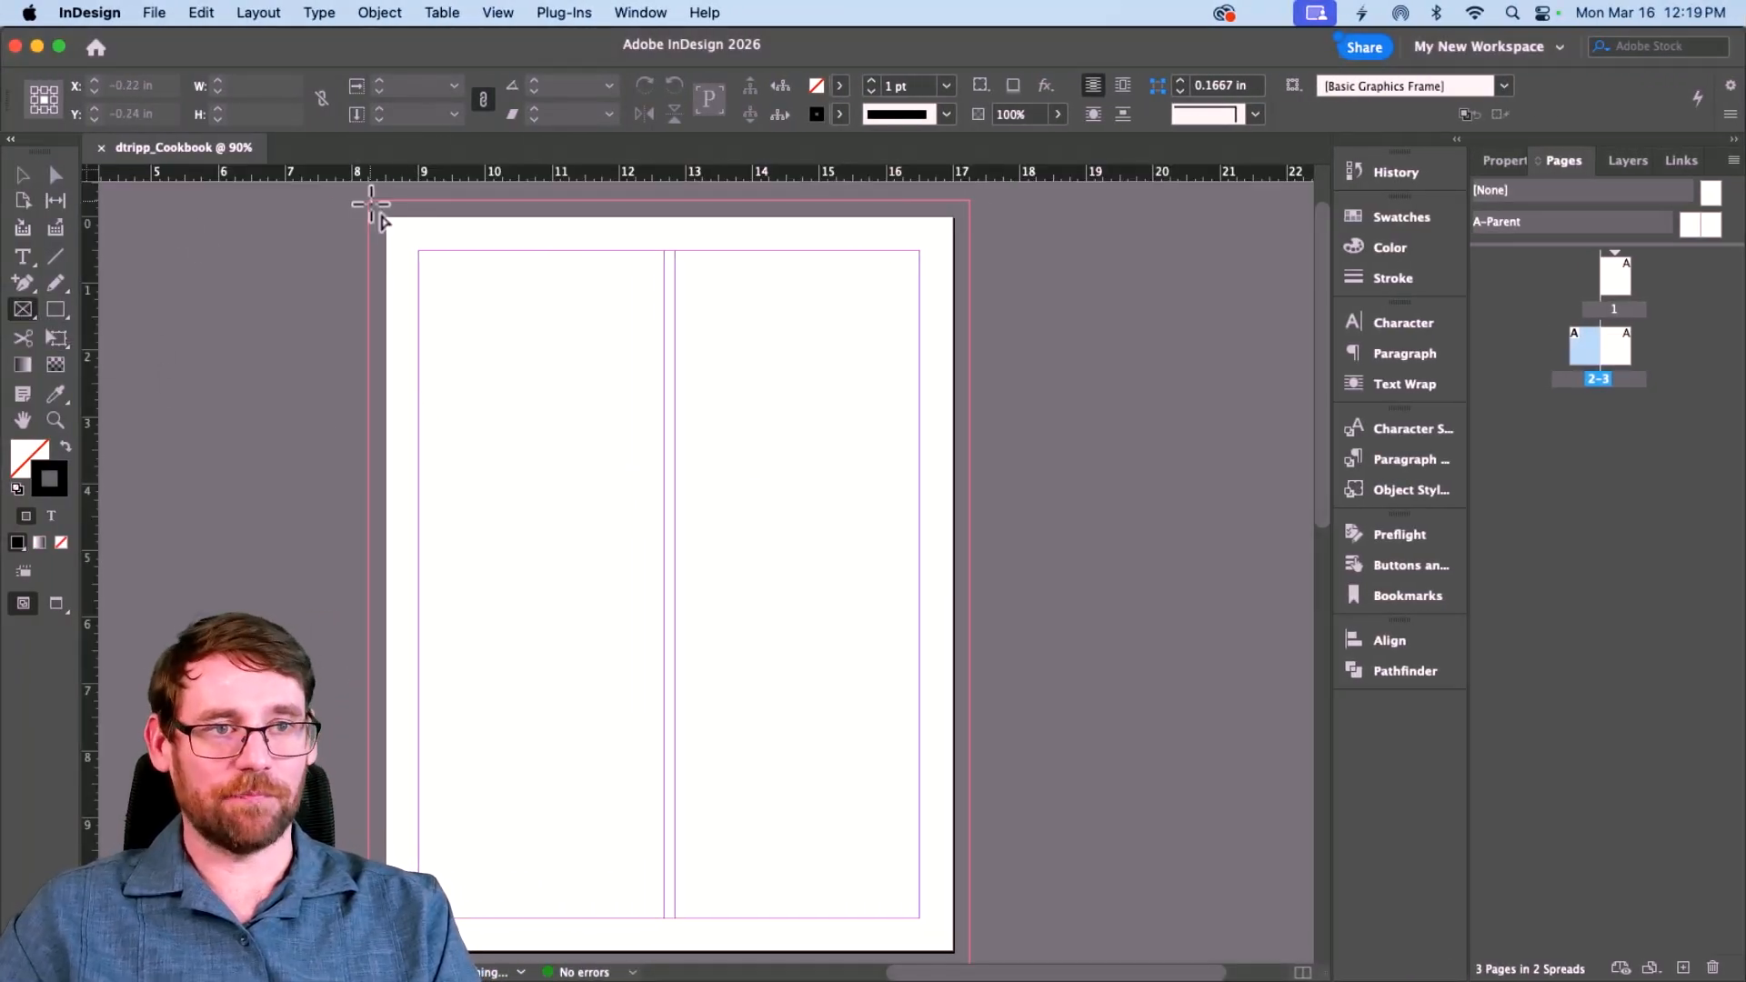
drag(368, 200, 967, 689)
scroll(597, 498, up, 1)
scroll(596, 498, up, 3)
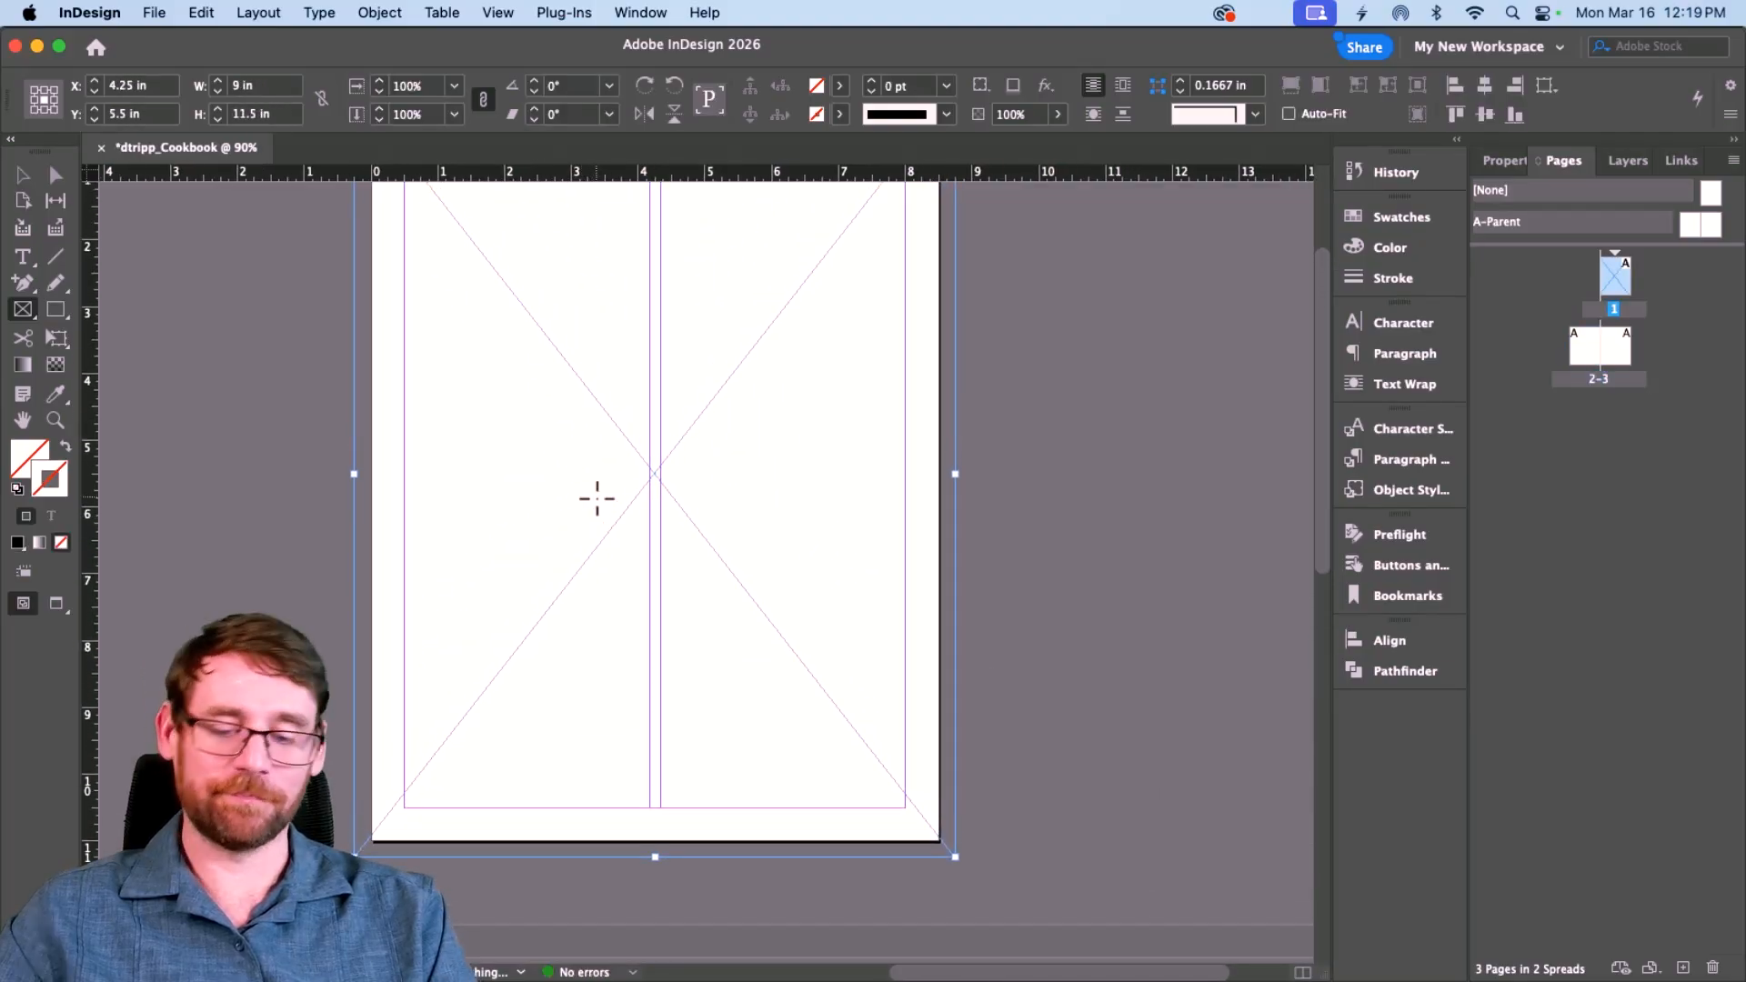
Step: Place Cover Image.jpg from the Images folder into the new frame
key(super+d)
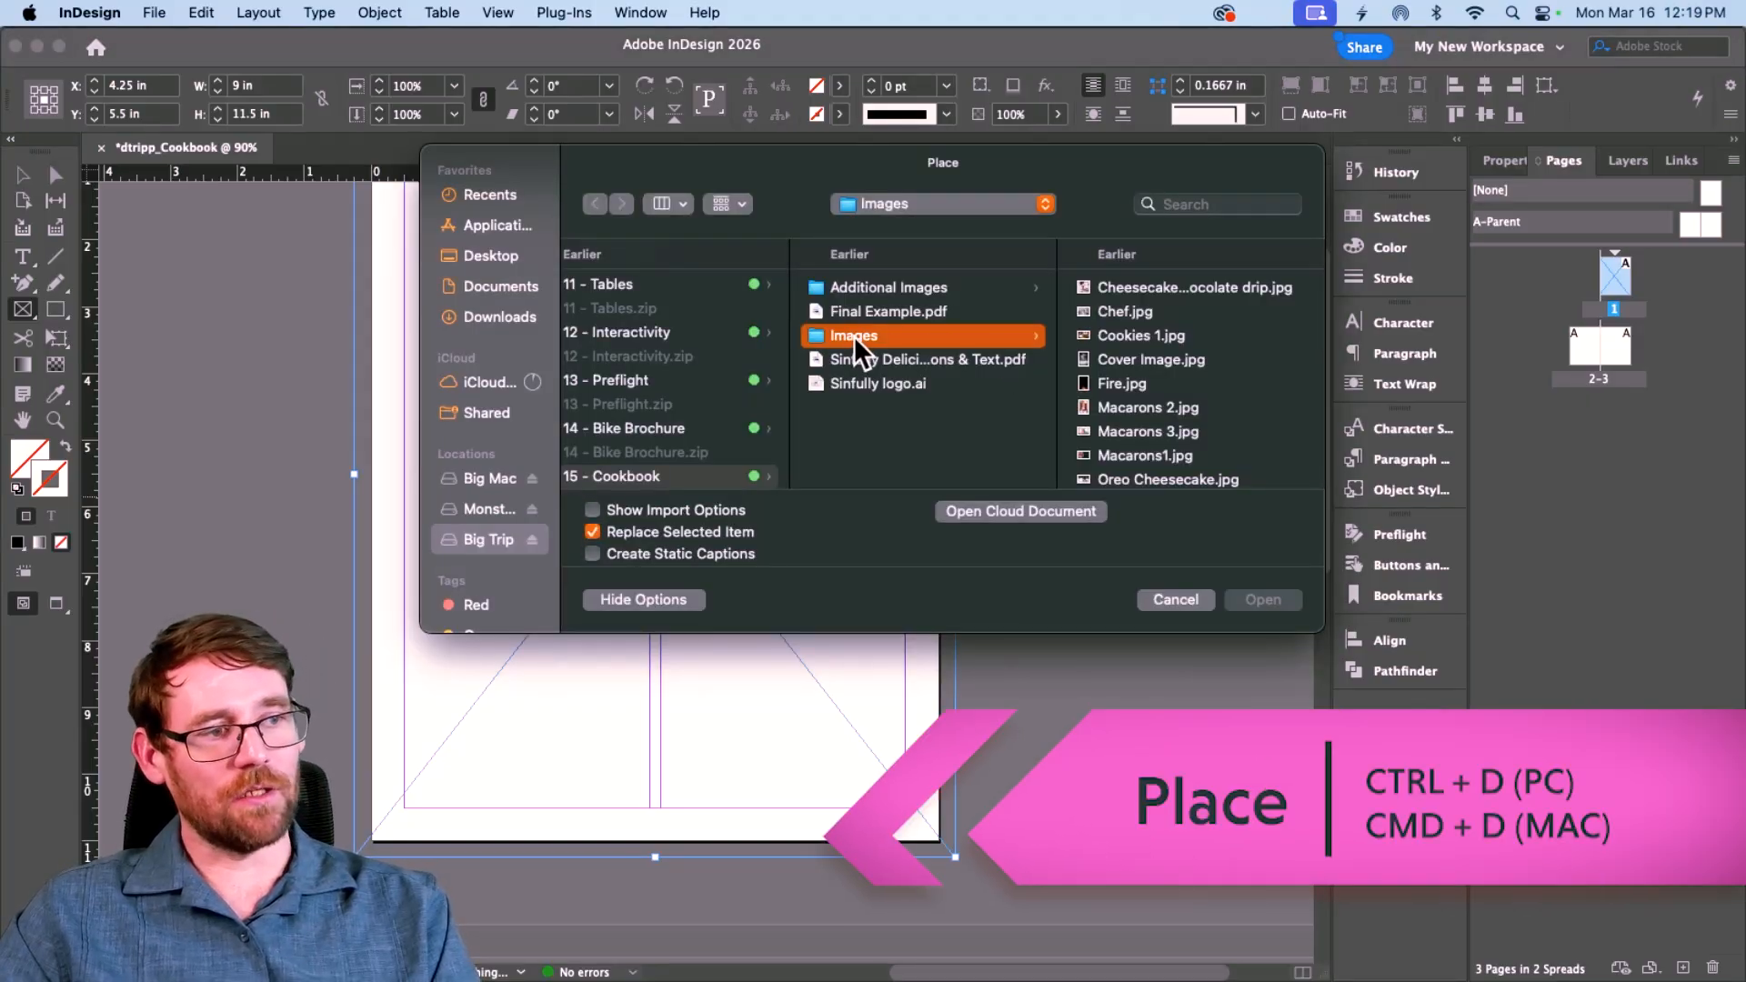
click(1116, 286)
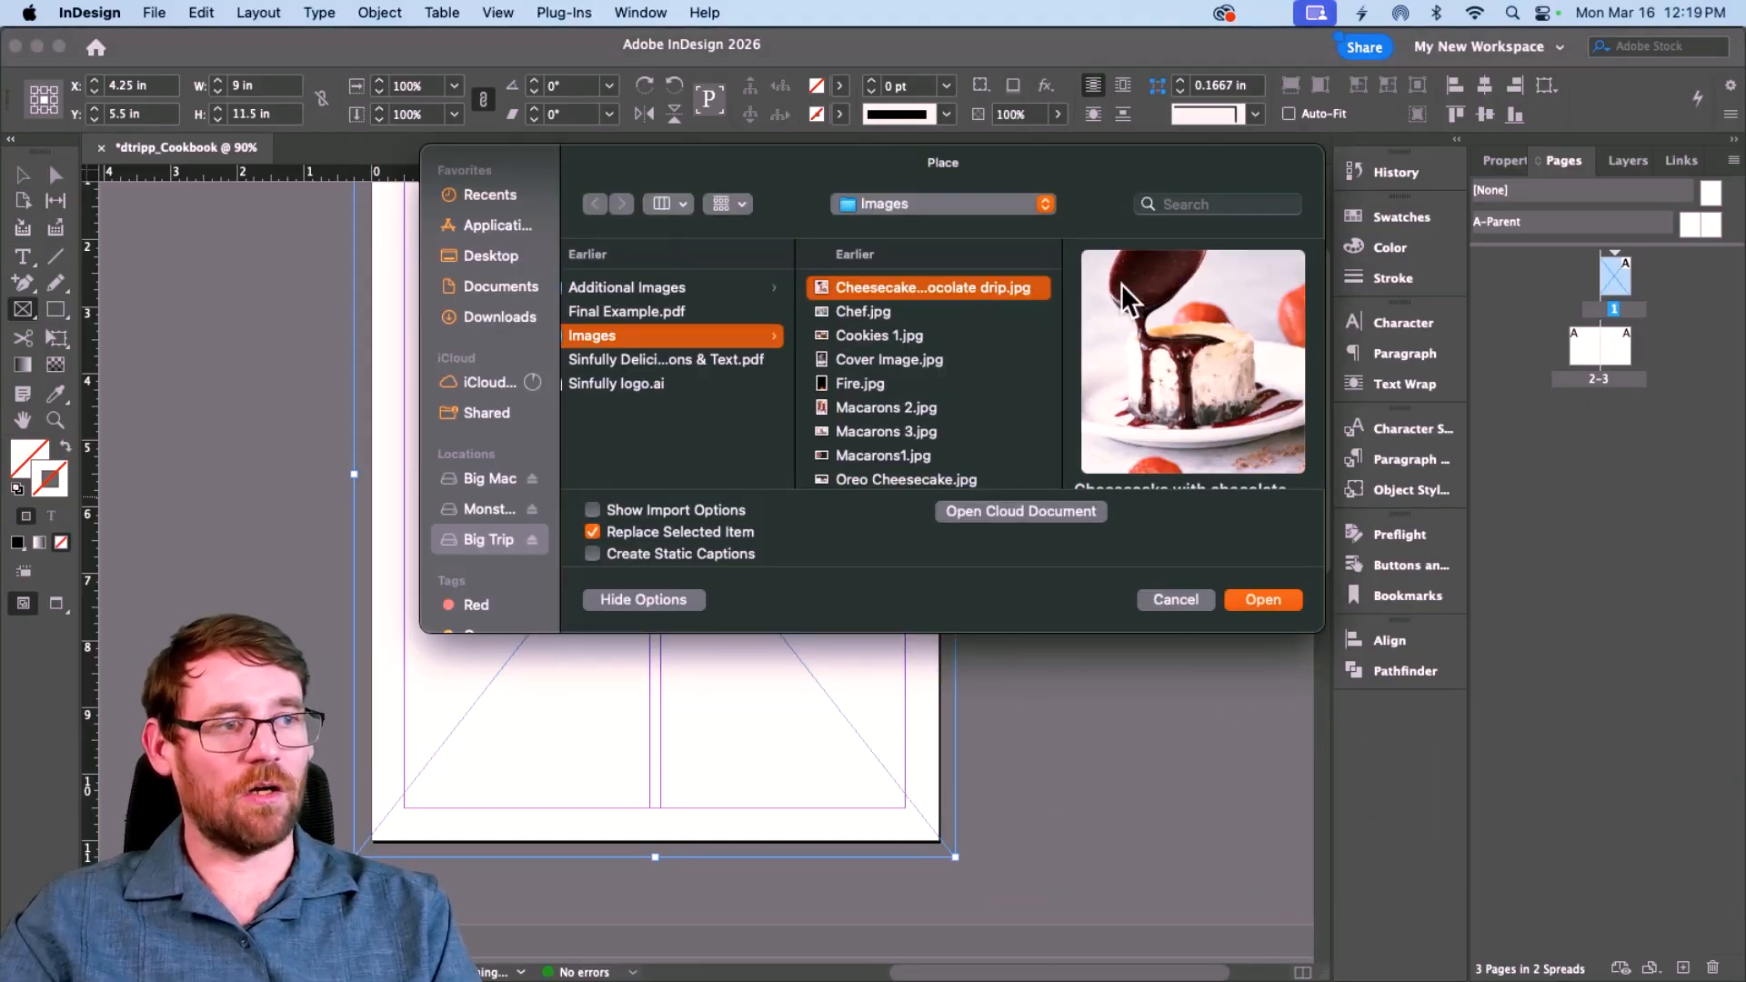
key(Down)
key(Down)
key(Down)
key(Down)
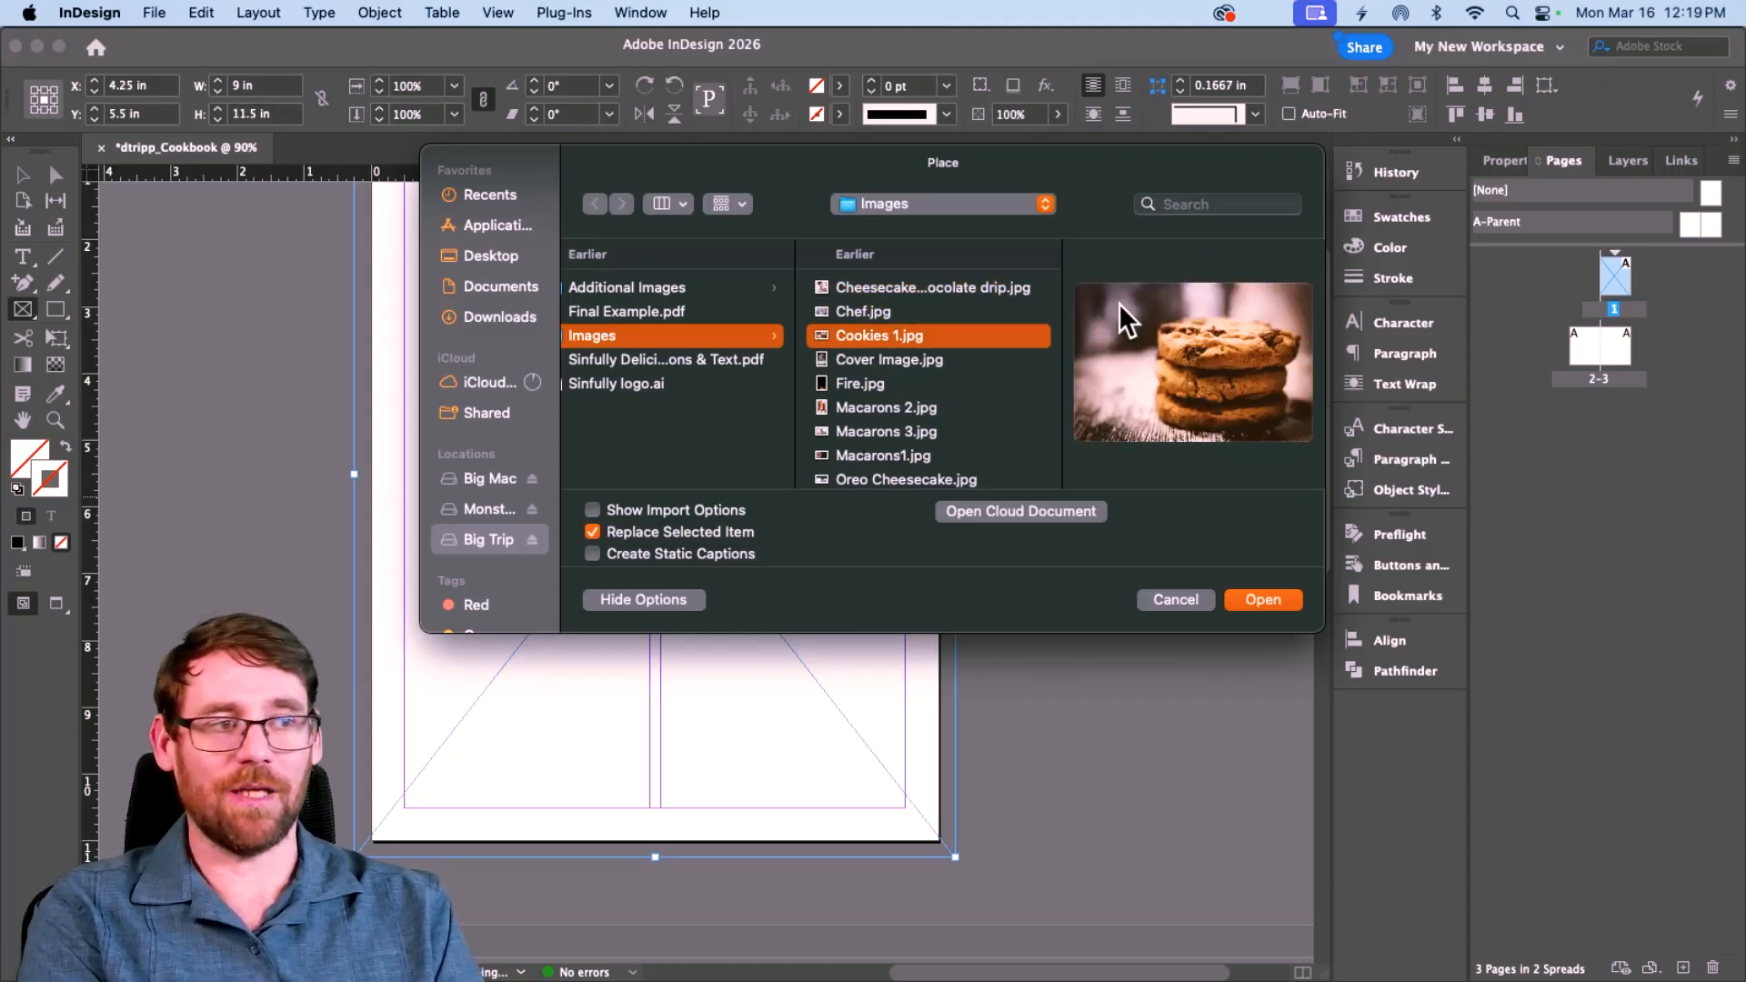
key(Up)
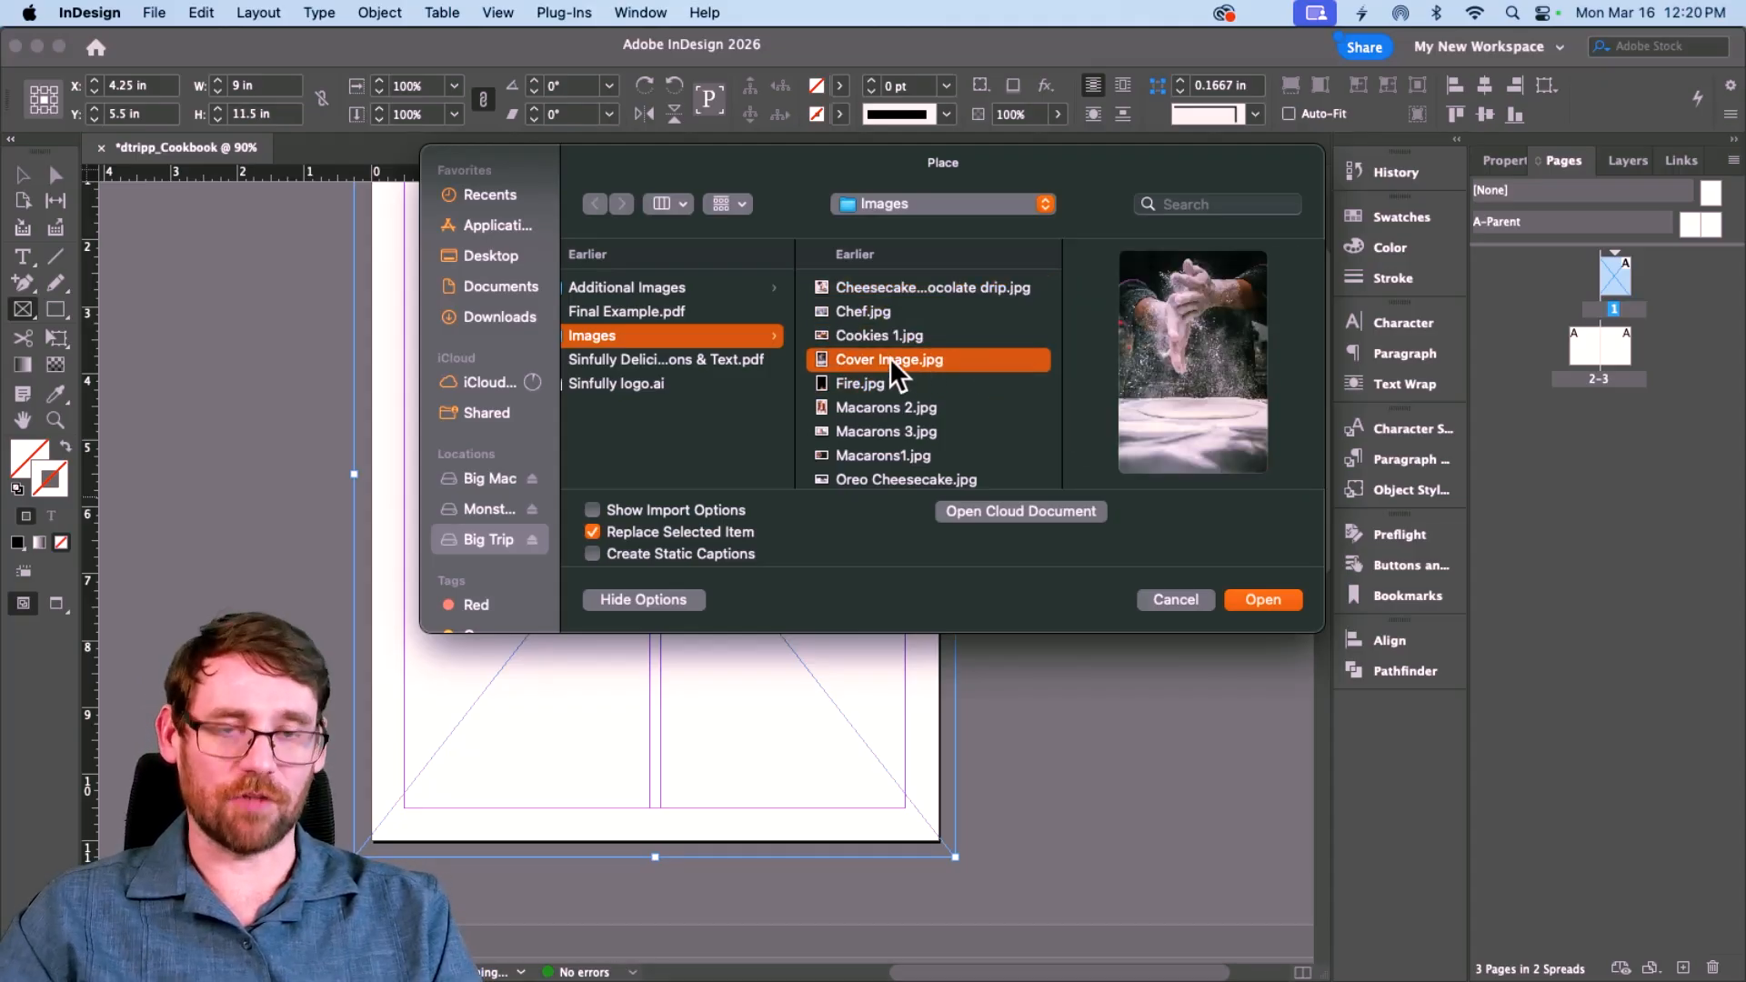
click(1264, 600)
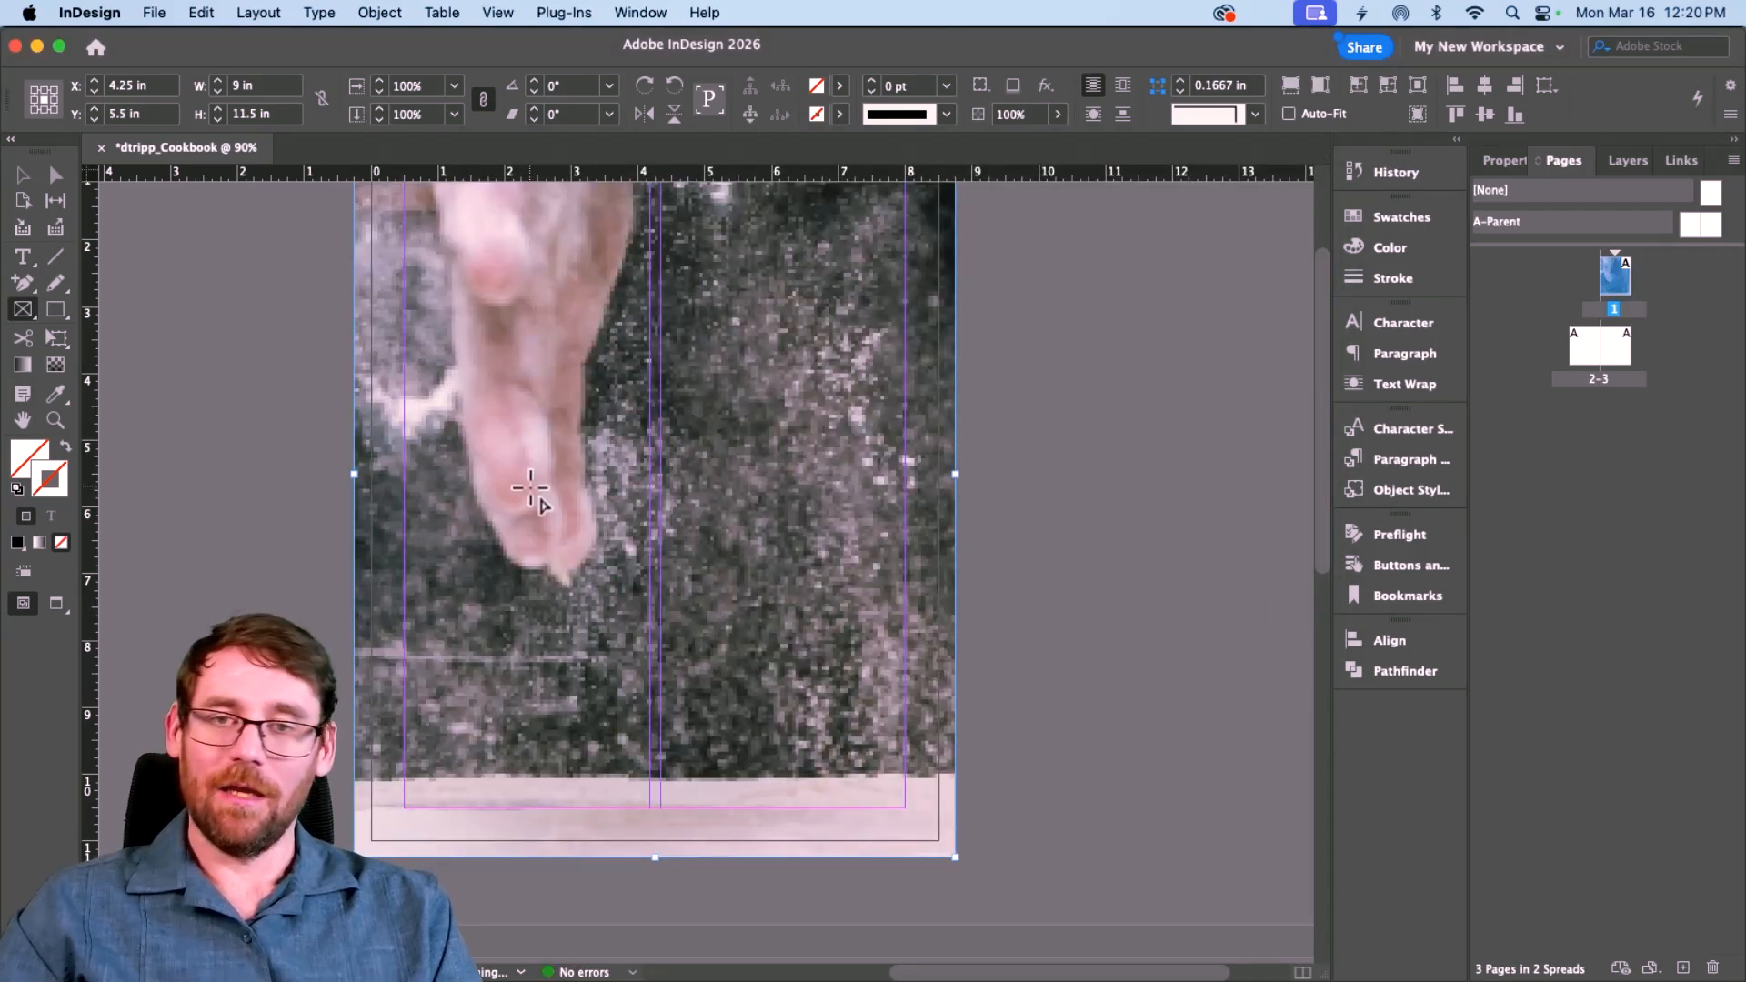
Step: Switch display performance to High Quality Display for the placed photo
click(497, 12)
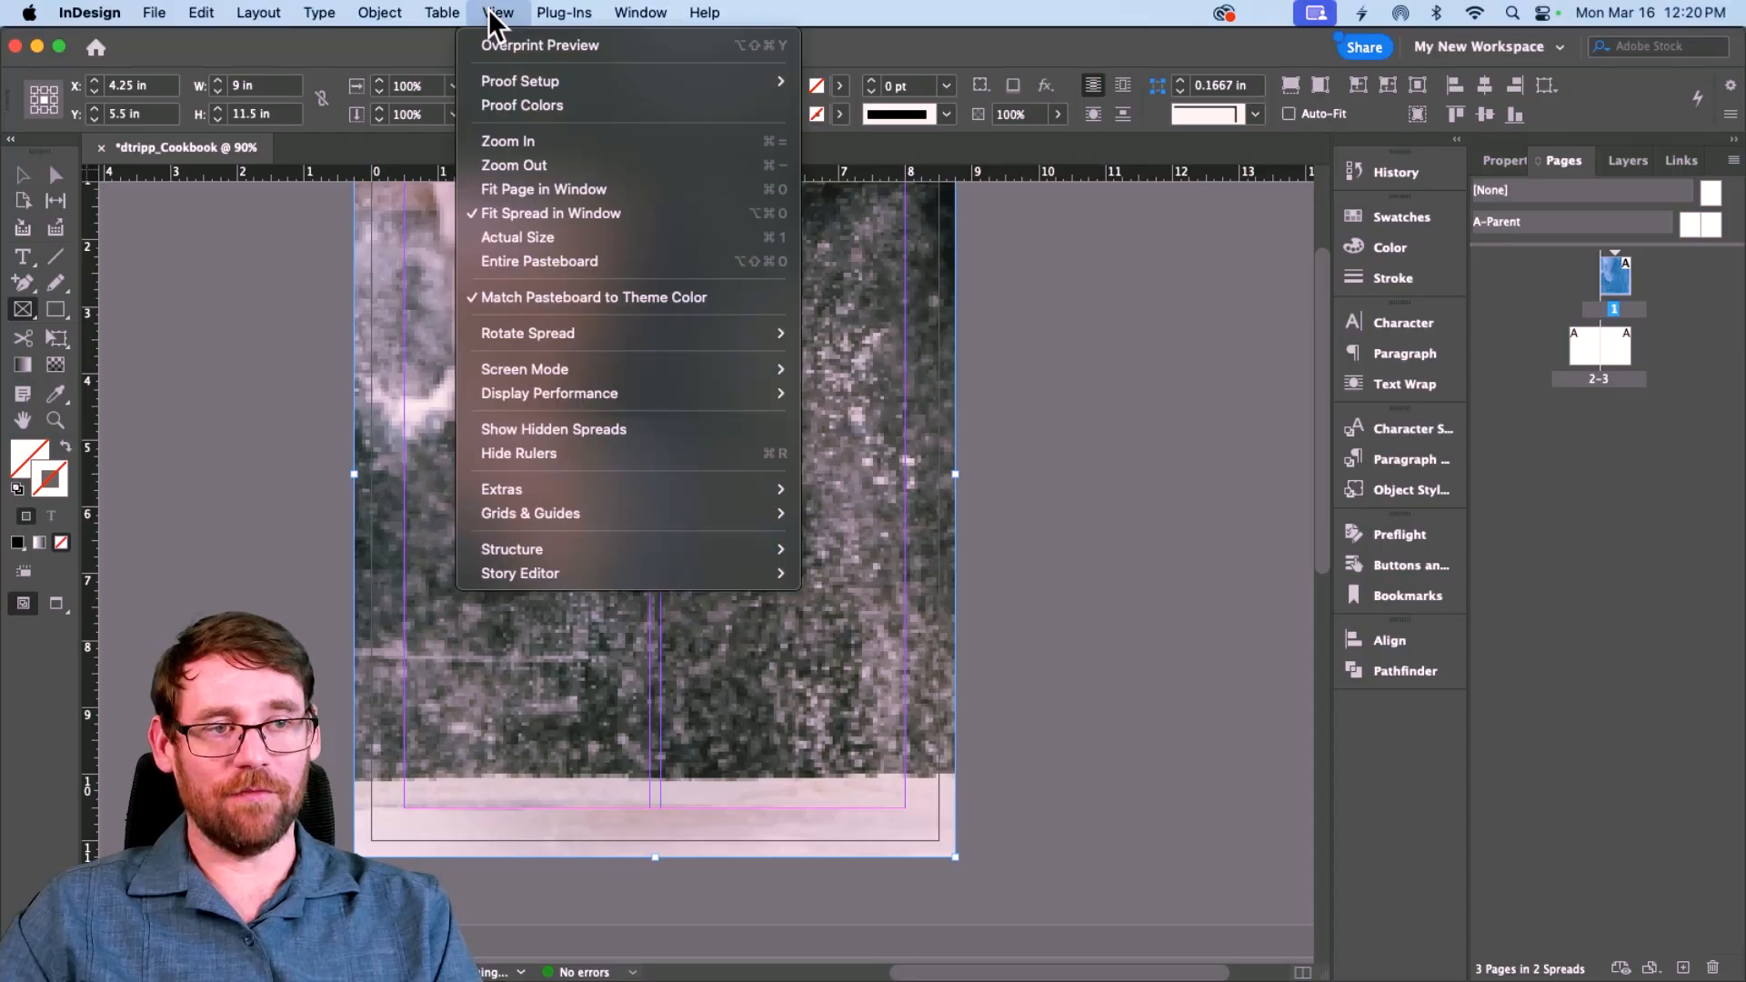
mouse_move(522, 393)
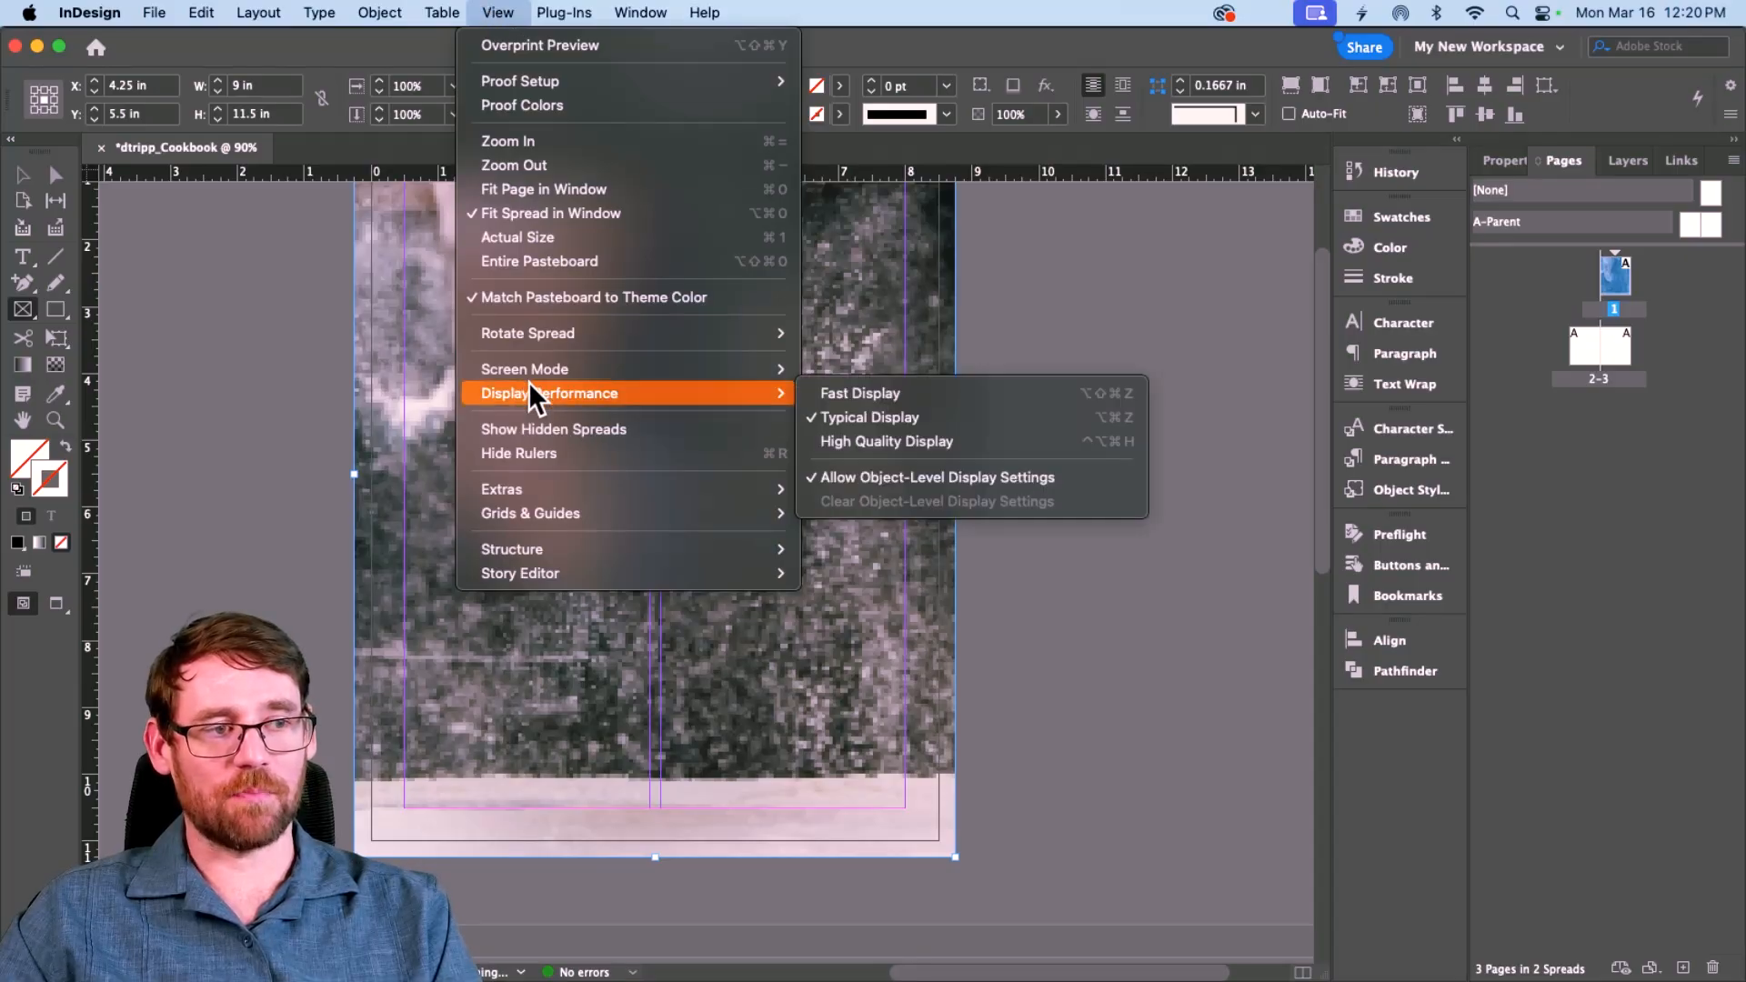
click(875, 439)
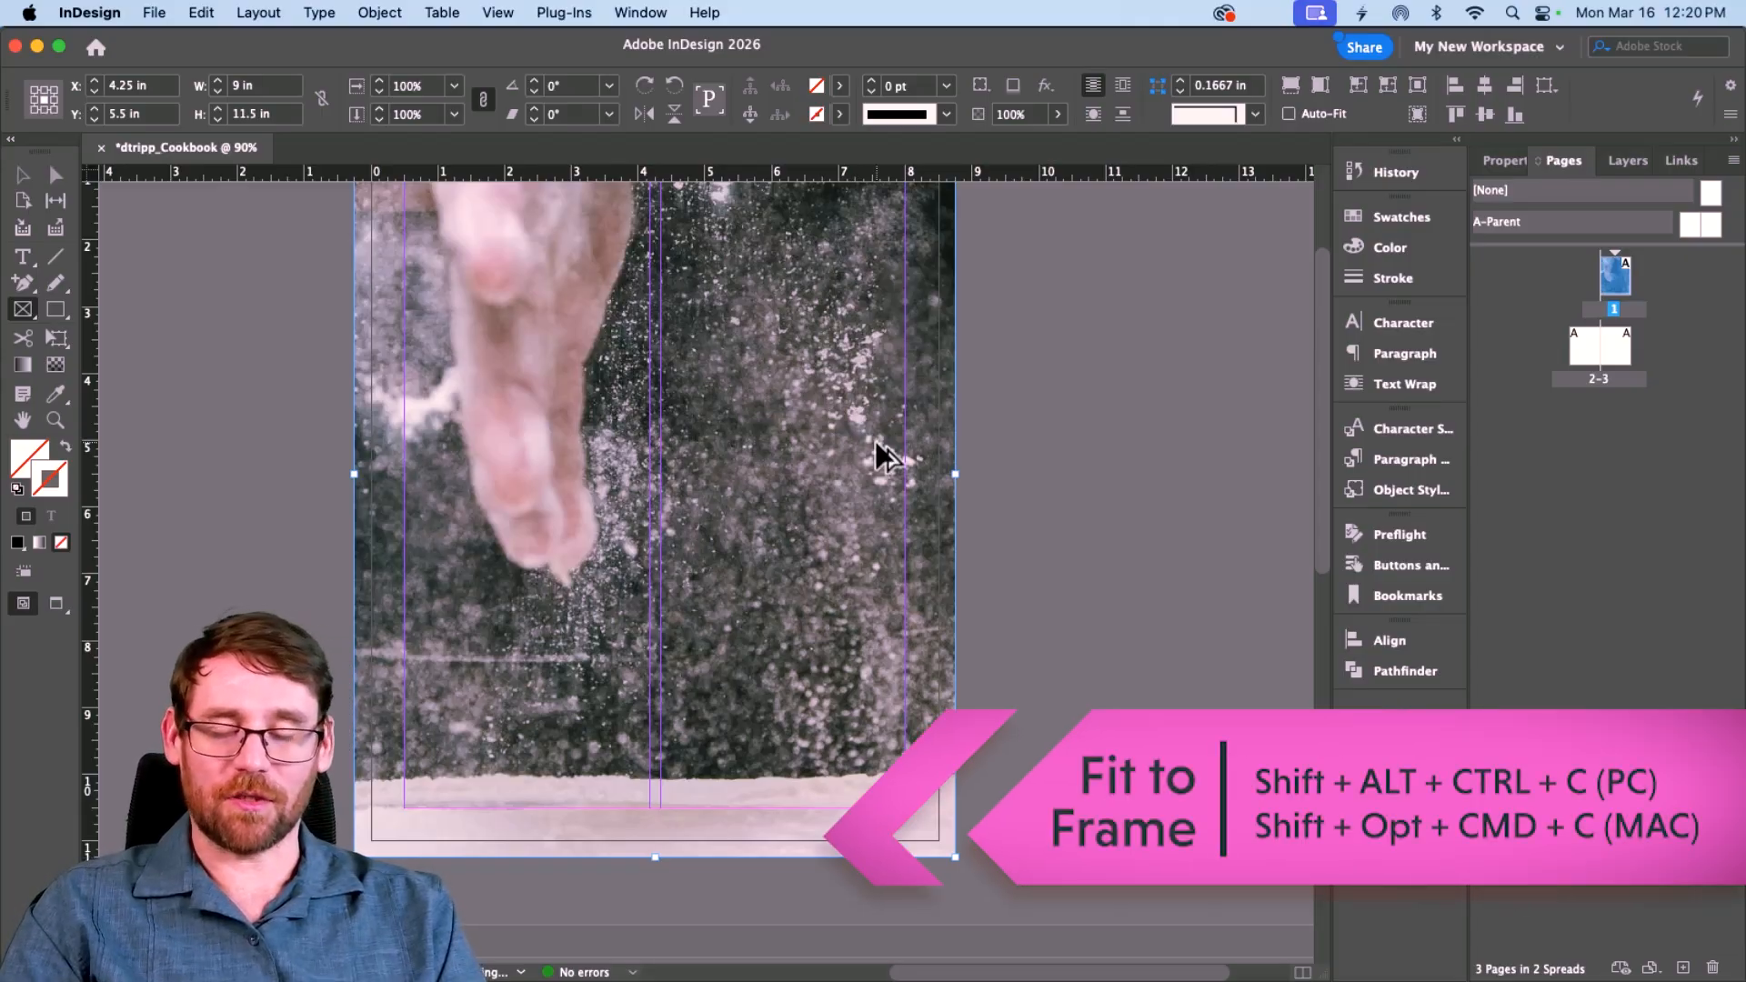
Step: Scale the flour photo with Fill Frame Proportionally, then return to the Selection tool
click(379, 11)
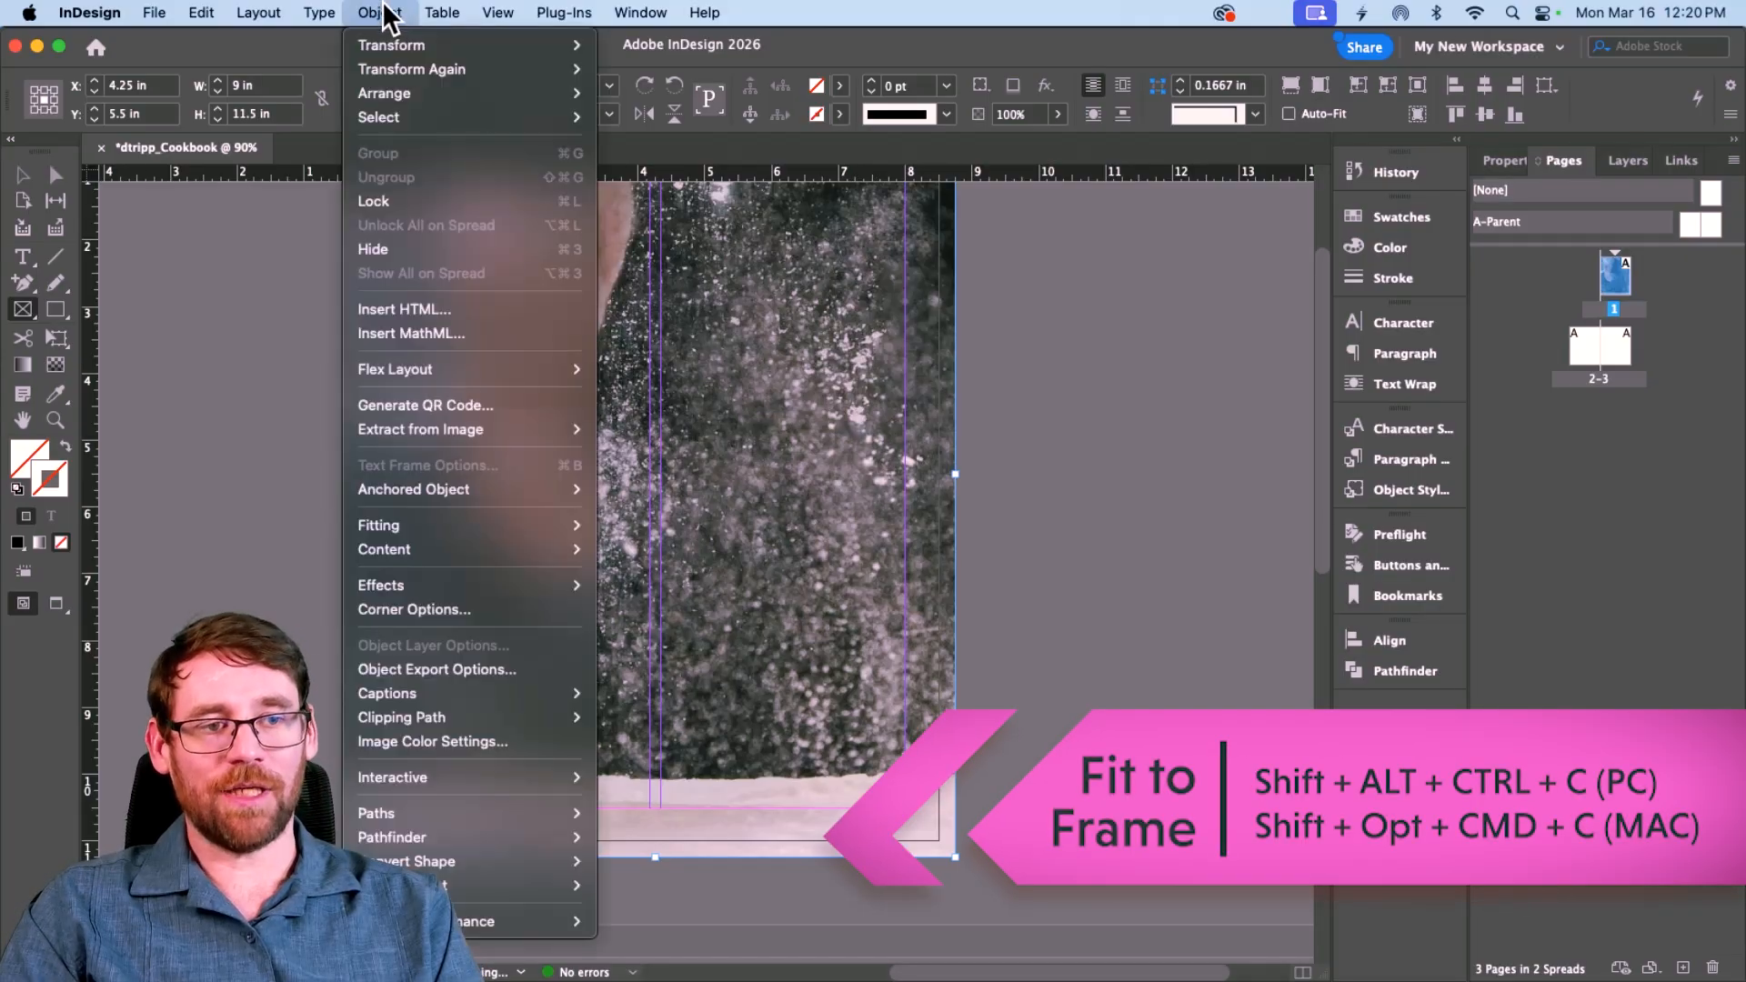
mouse_move(400, 514)
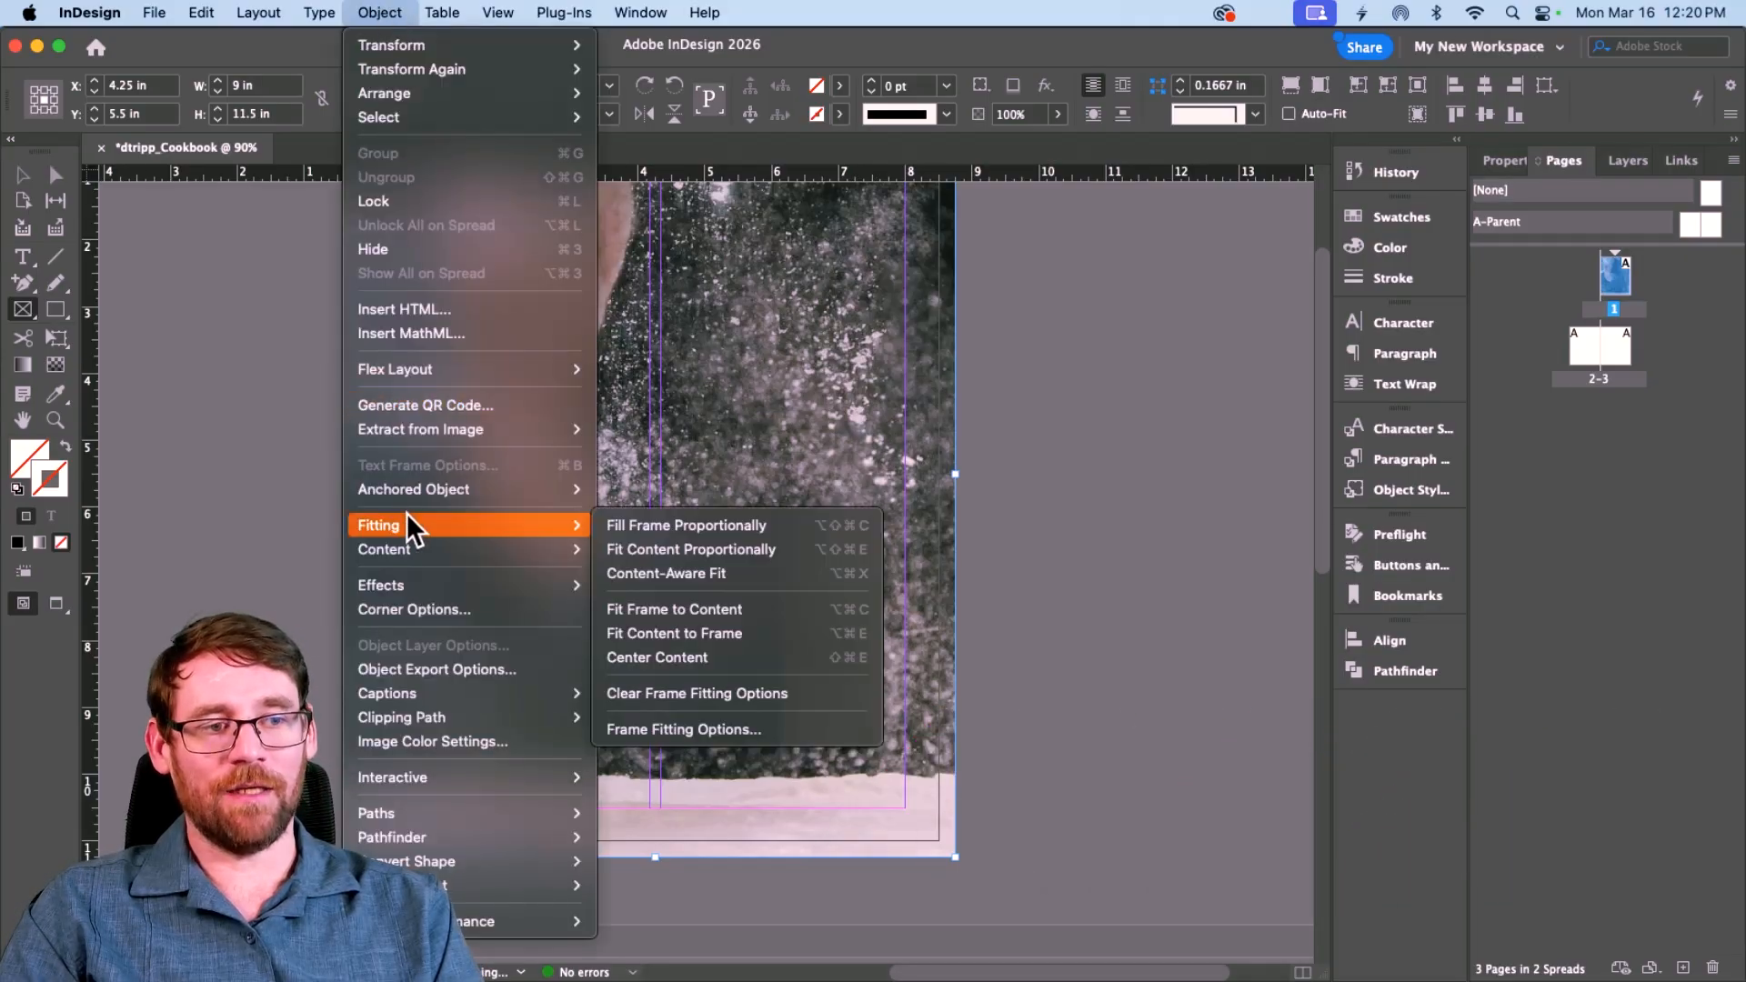
click(695, 525)
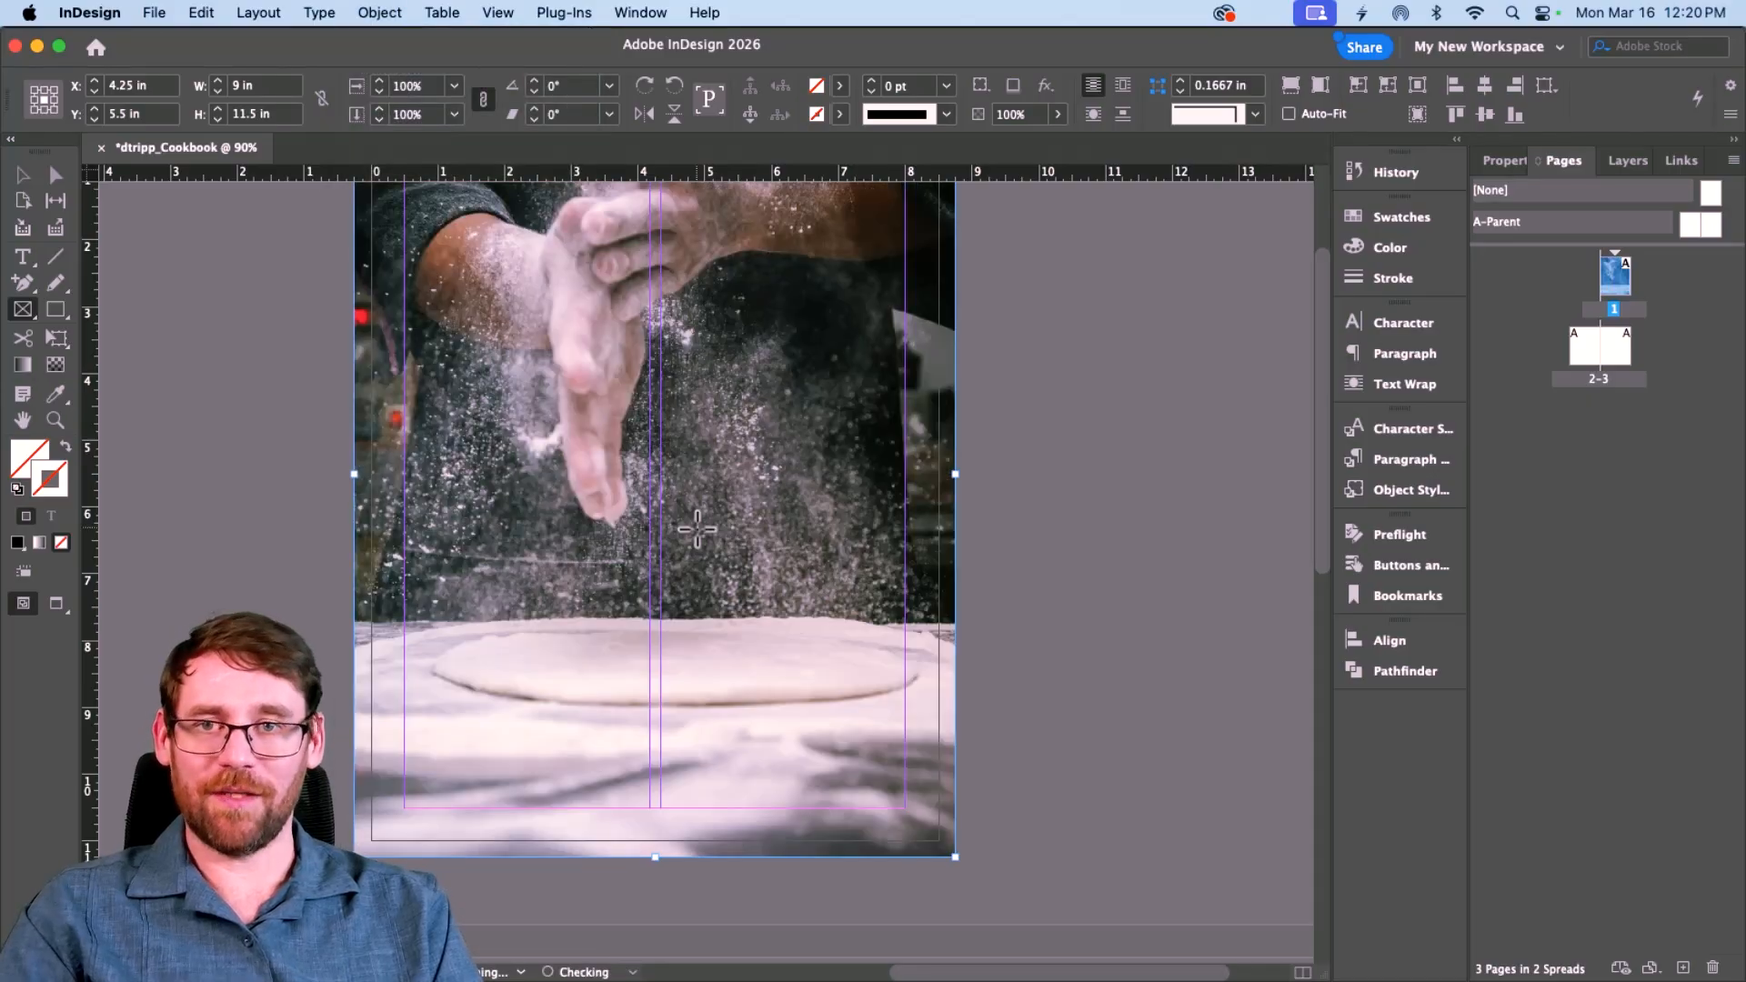
scroll(631, 493, up, 4)
scroll(631, 493, down, 1)
click(27, 175)
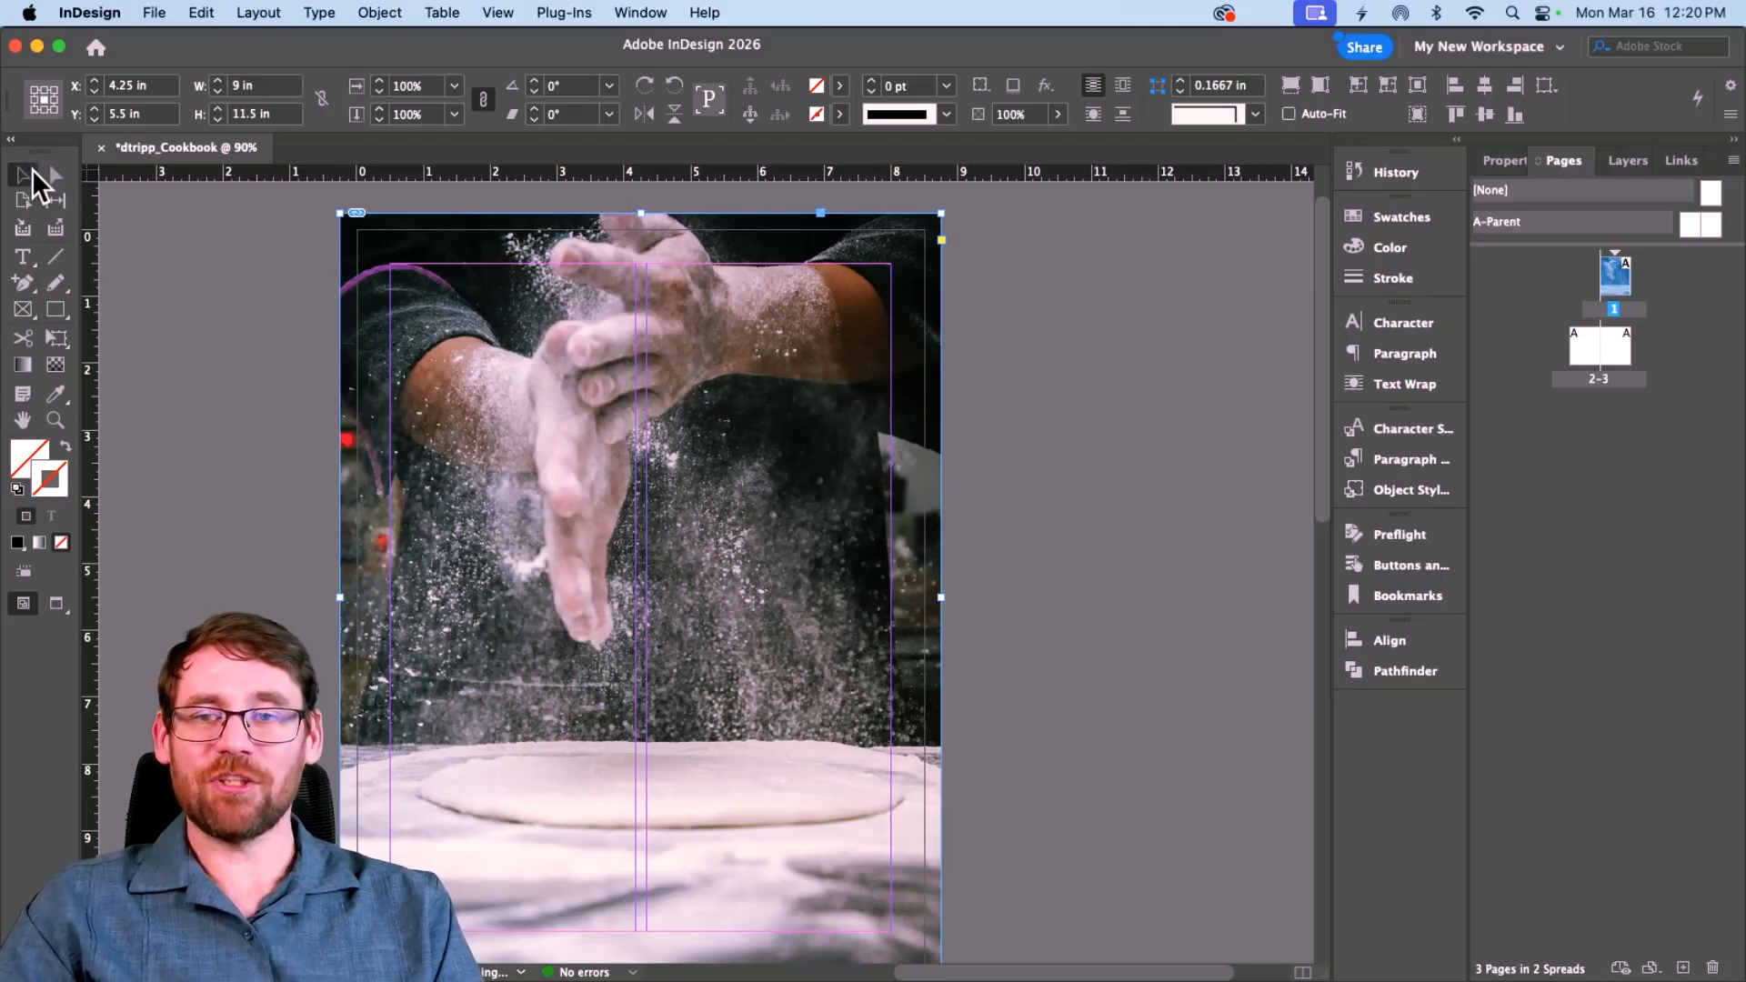
Step: Draw a second frame covering all of page 1 and place Fire.jpg into it
click(167, 293)
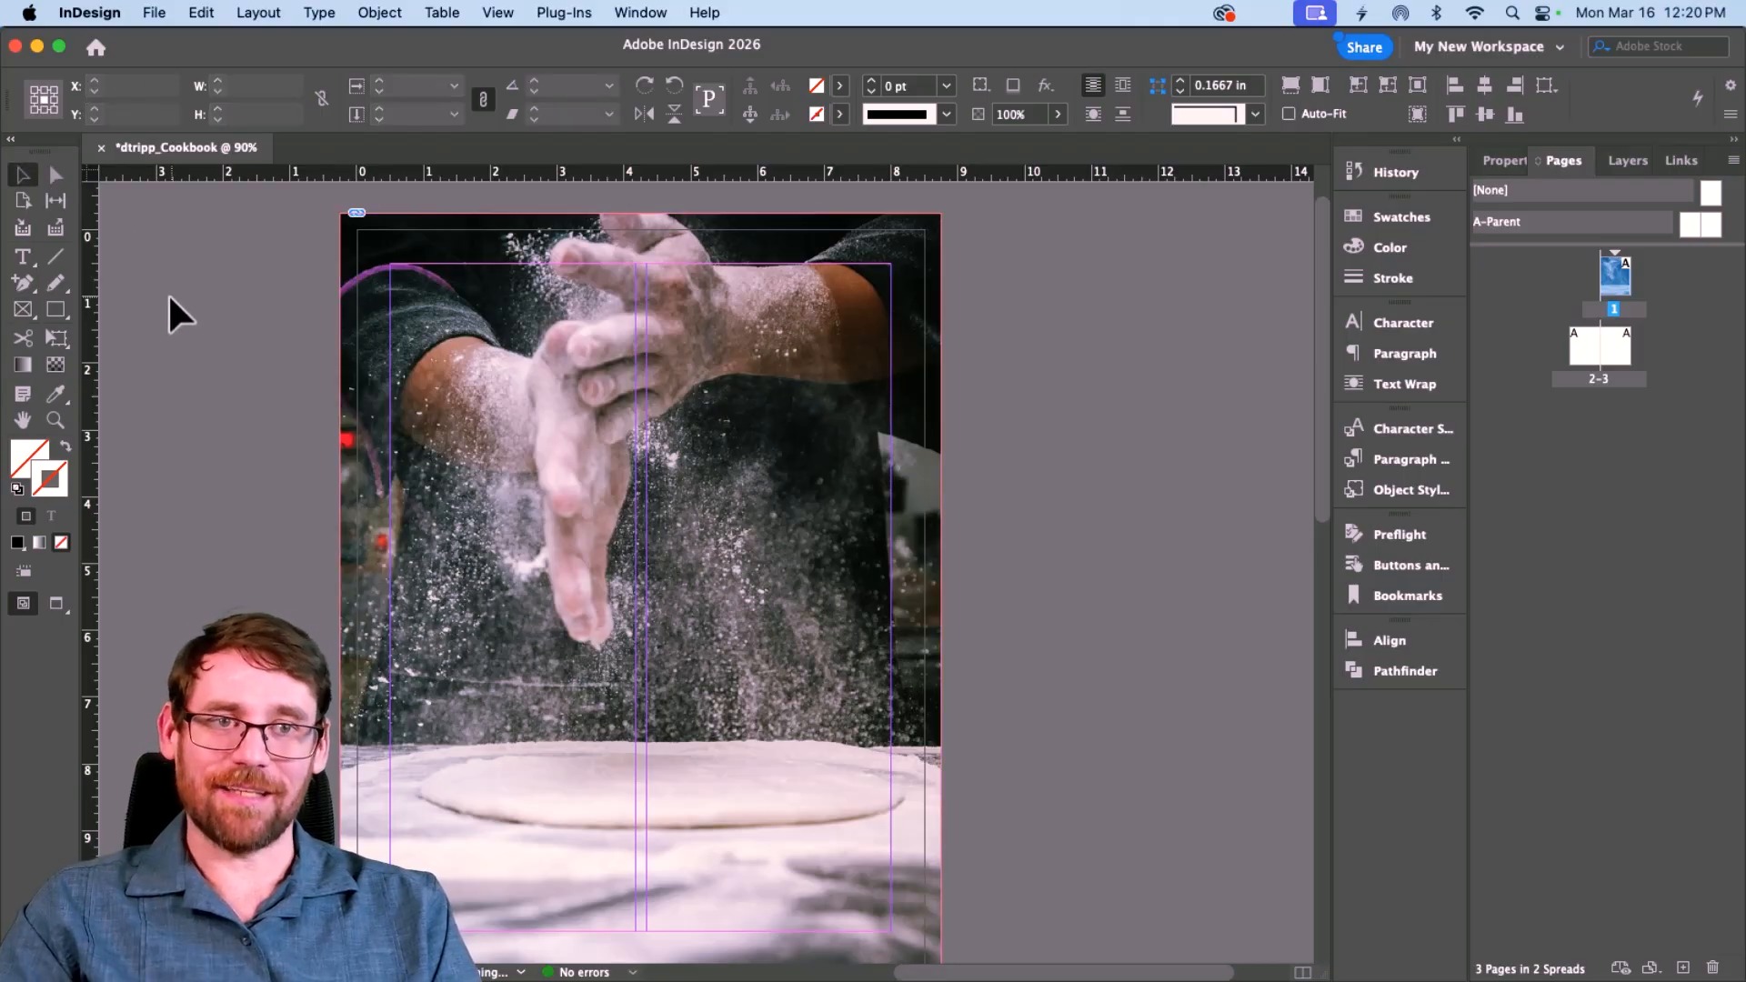
click(24, 305)
drag(339, 212, 941, 798)
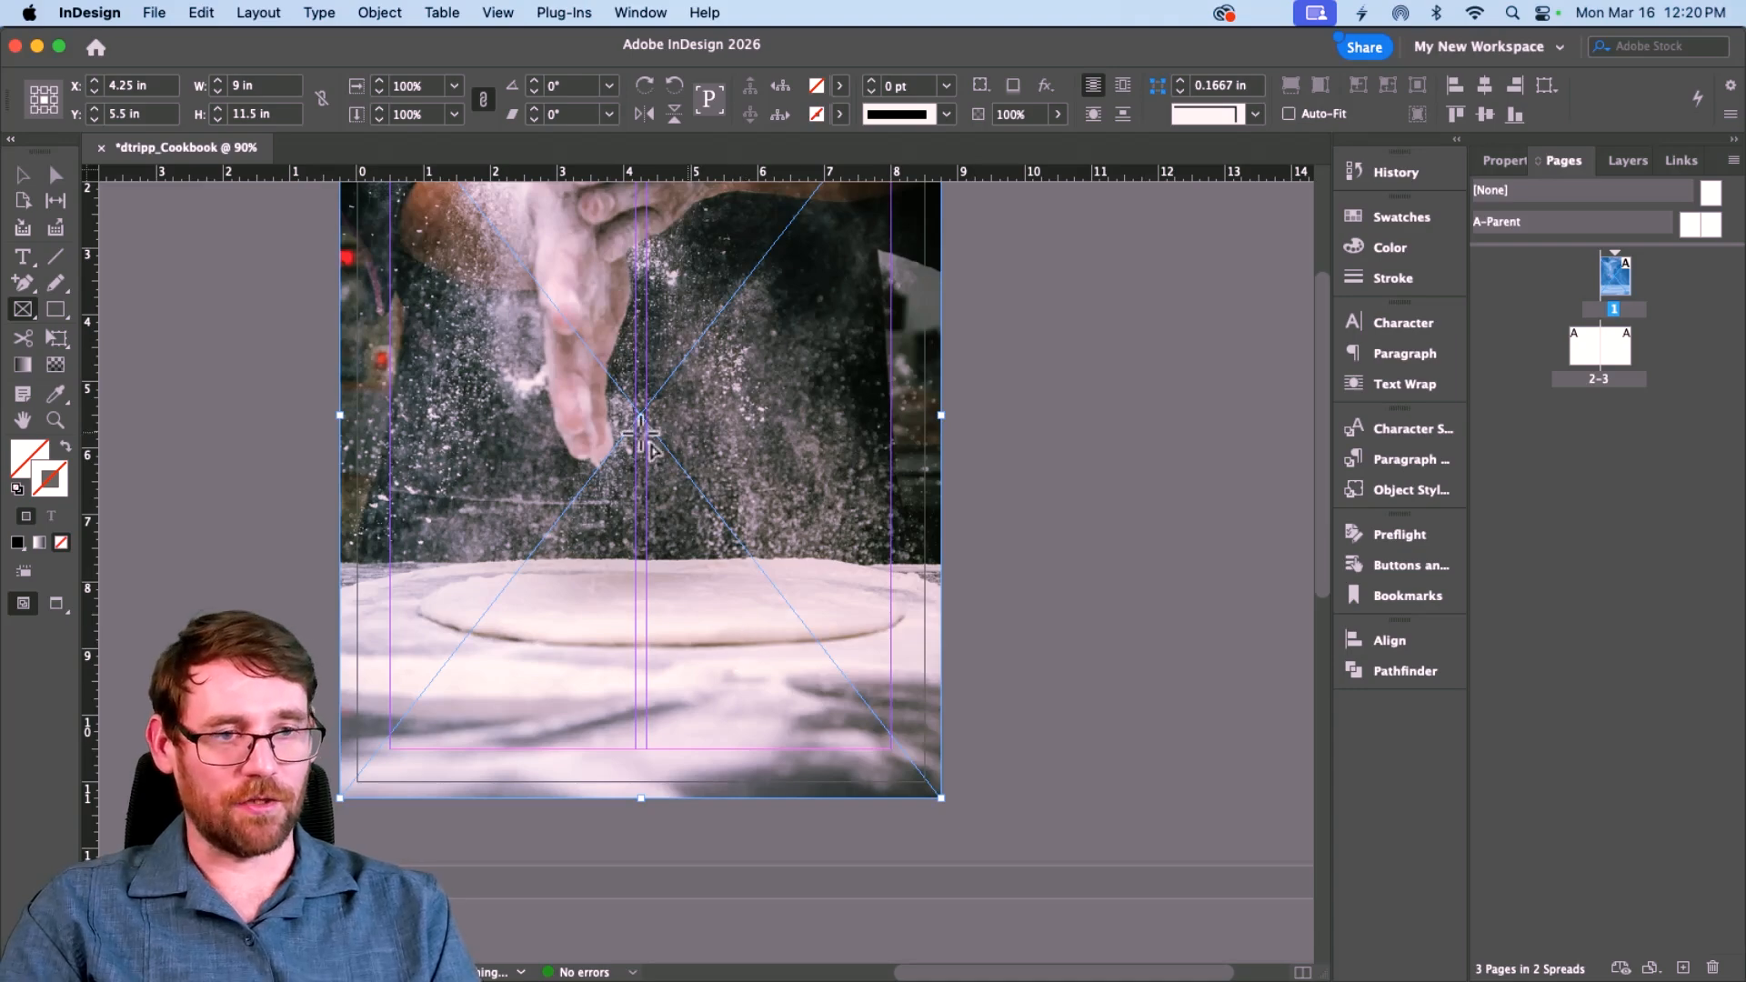
scroll(670, 353, up, 3)
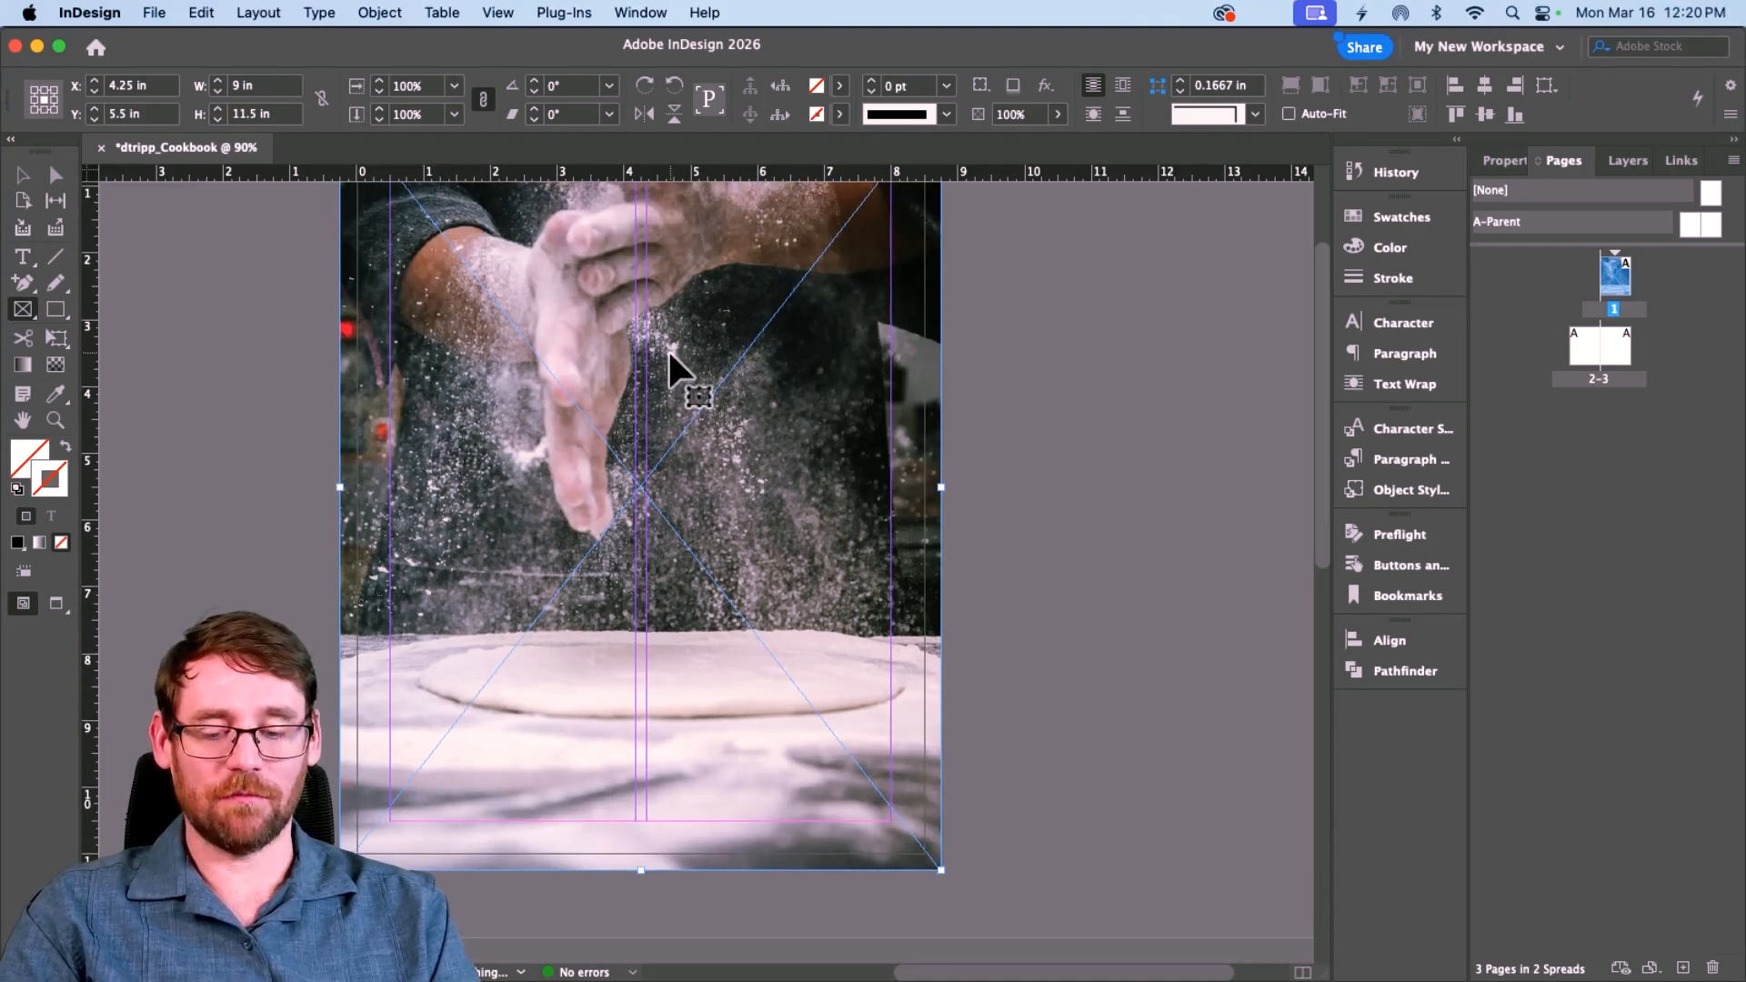
key(super+d)
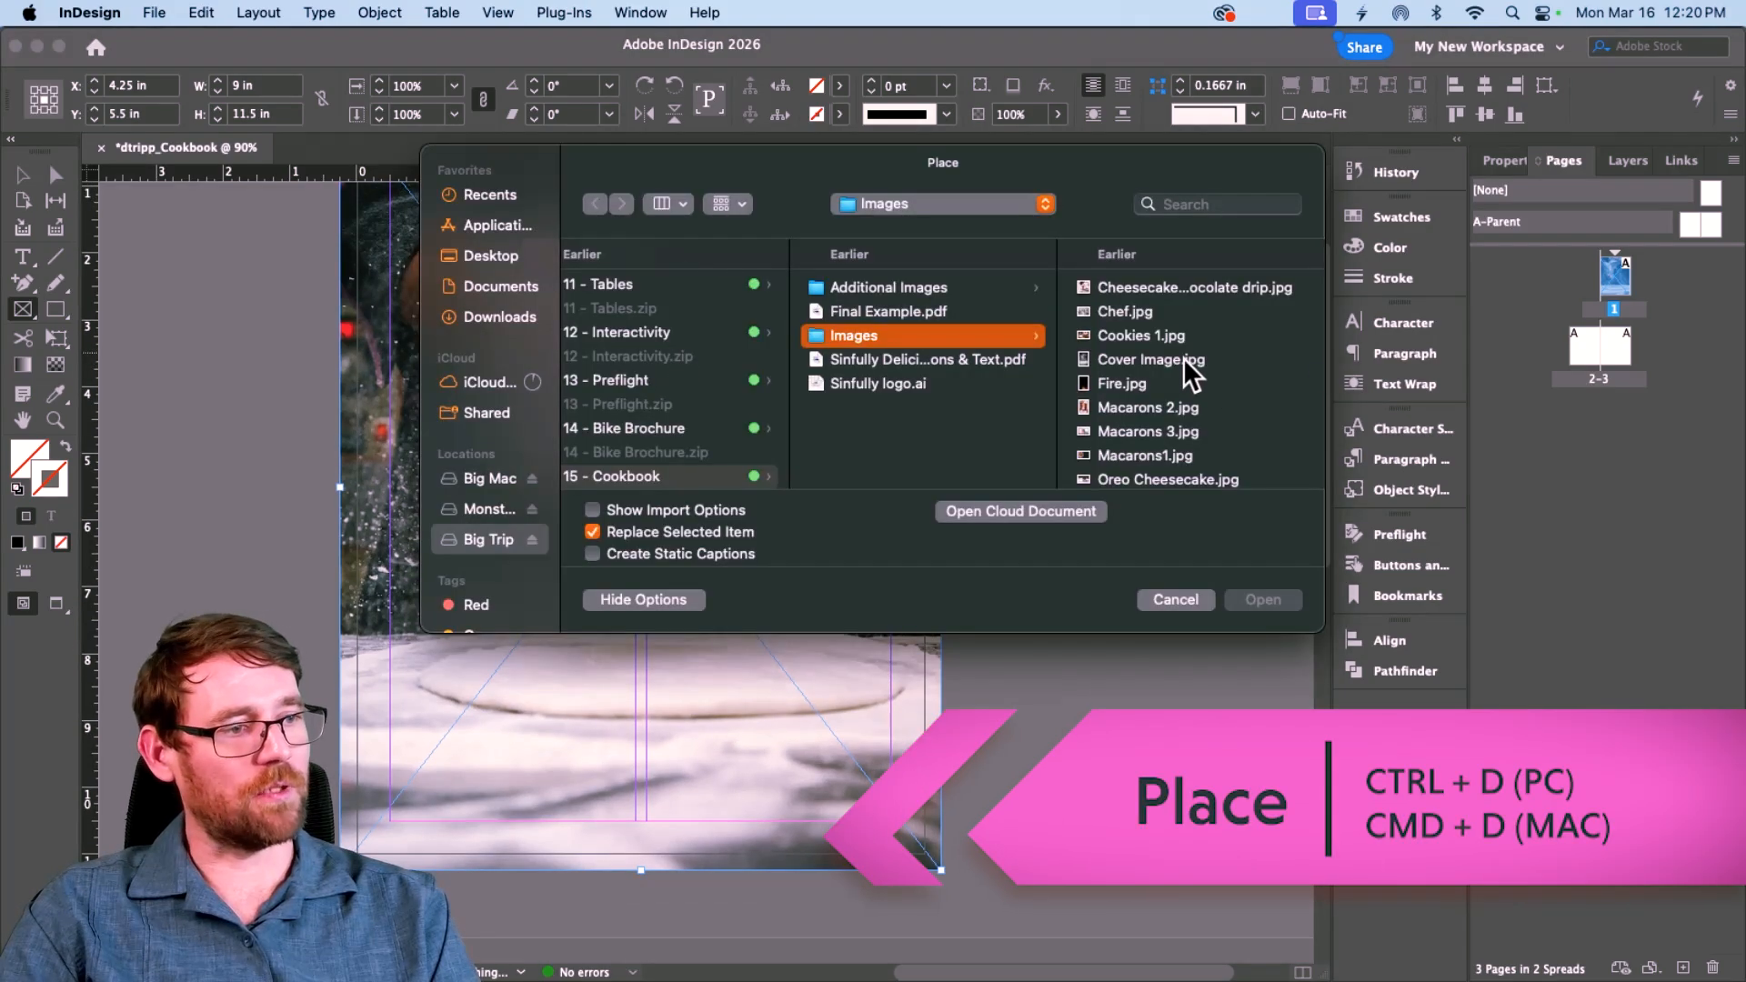
click(1116, 385)
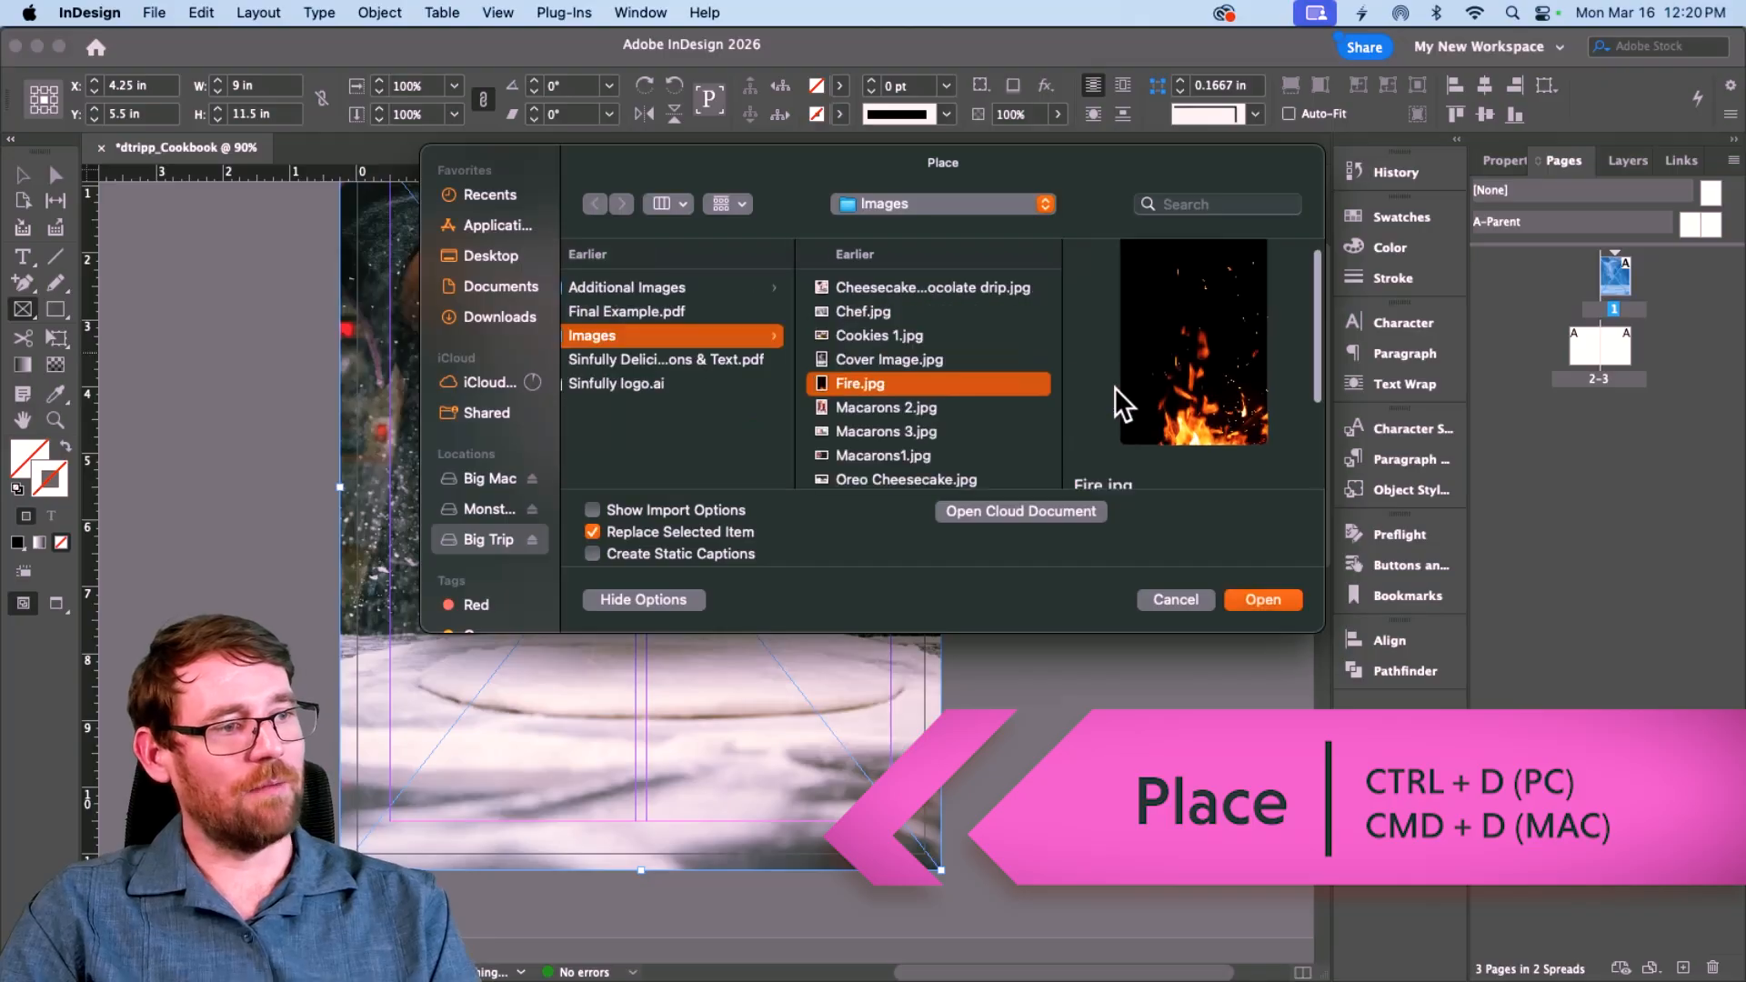
click(1259, 595)
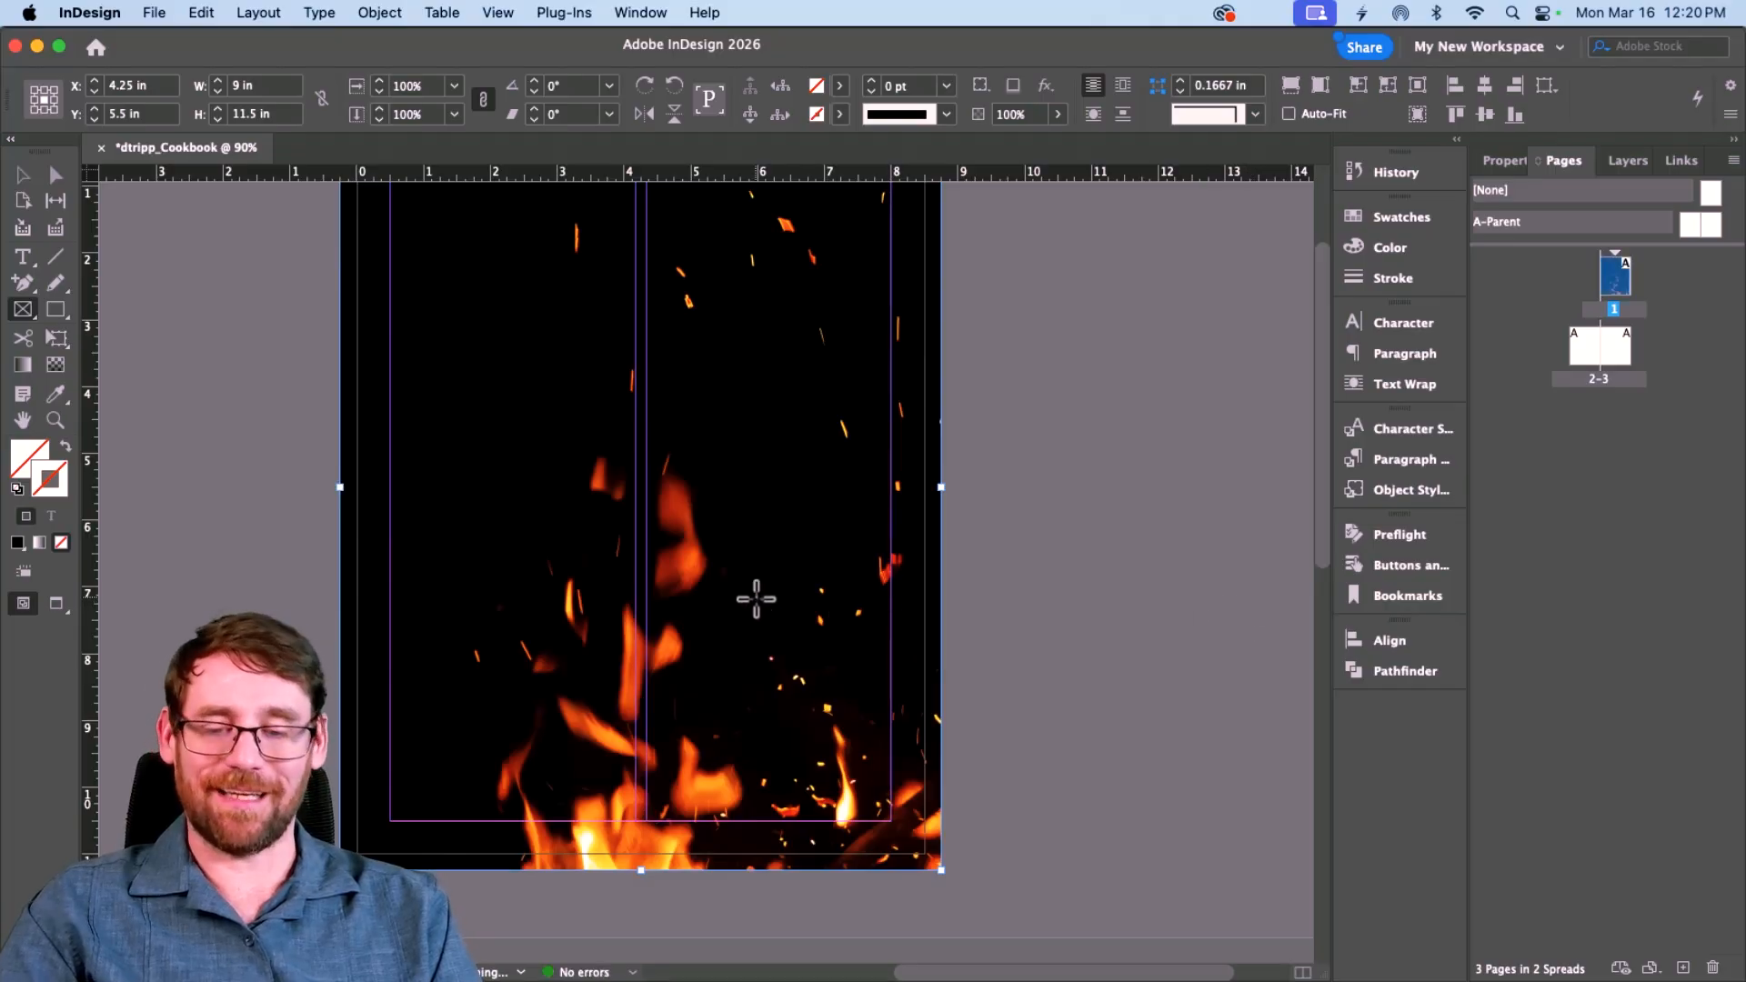
Step: Shift the fire image up inside its frame, then select the frame and show its properties
key(v)
click(636, 515)
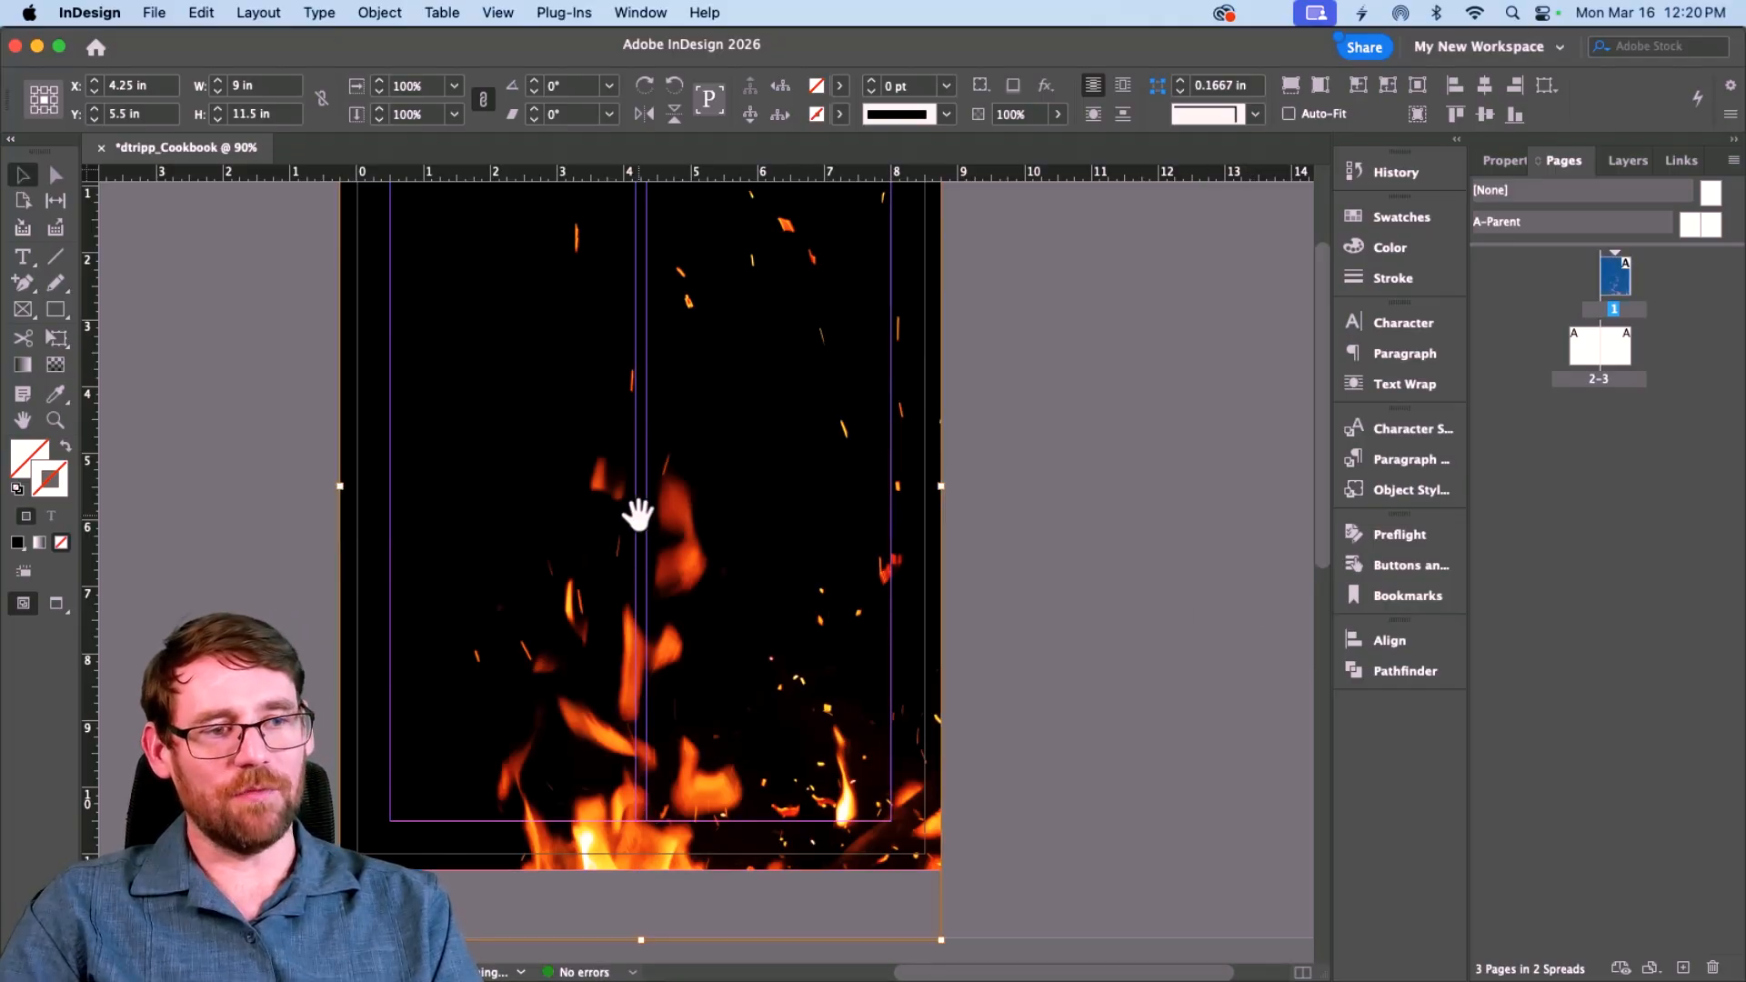
drag(637, 515, 641, 398)
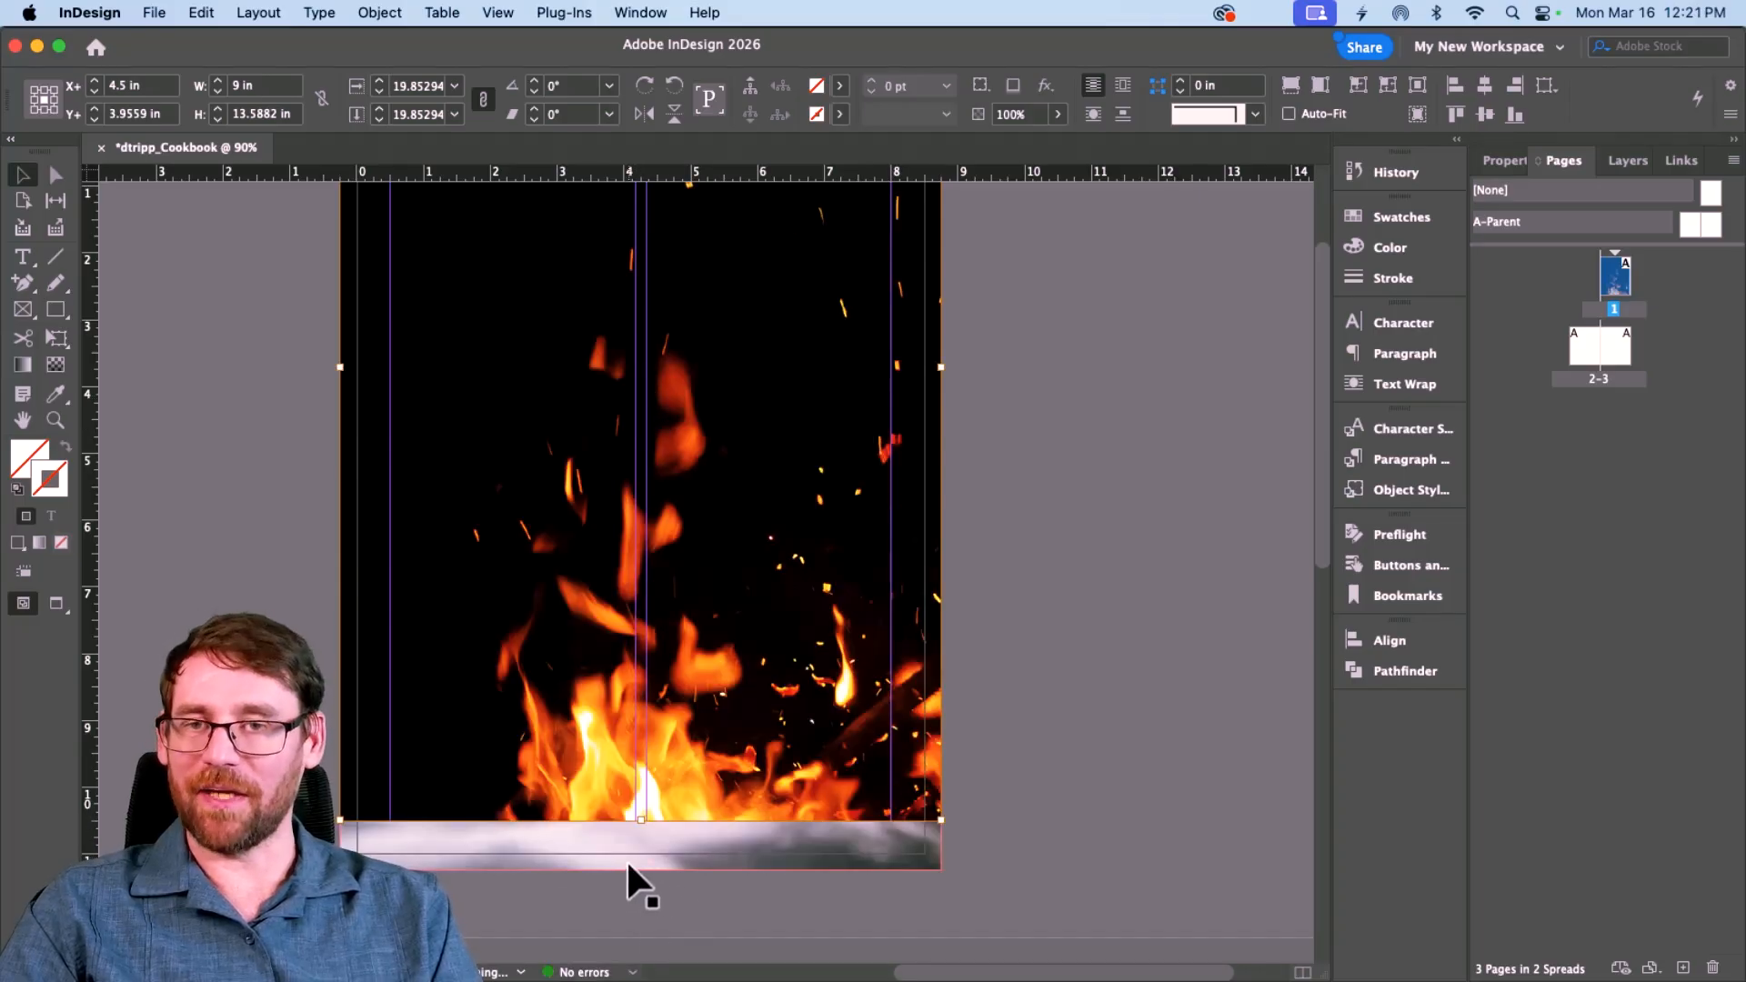
click(1009, 598)
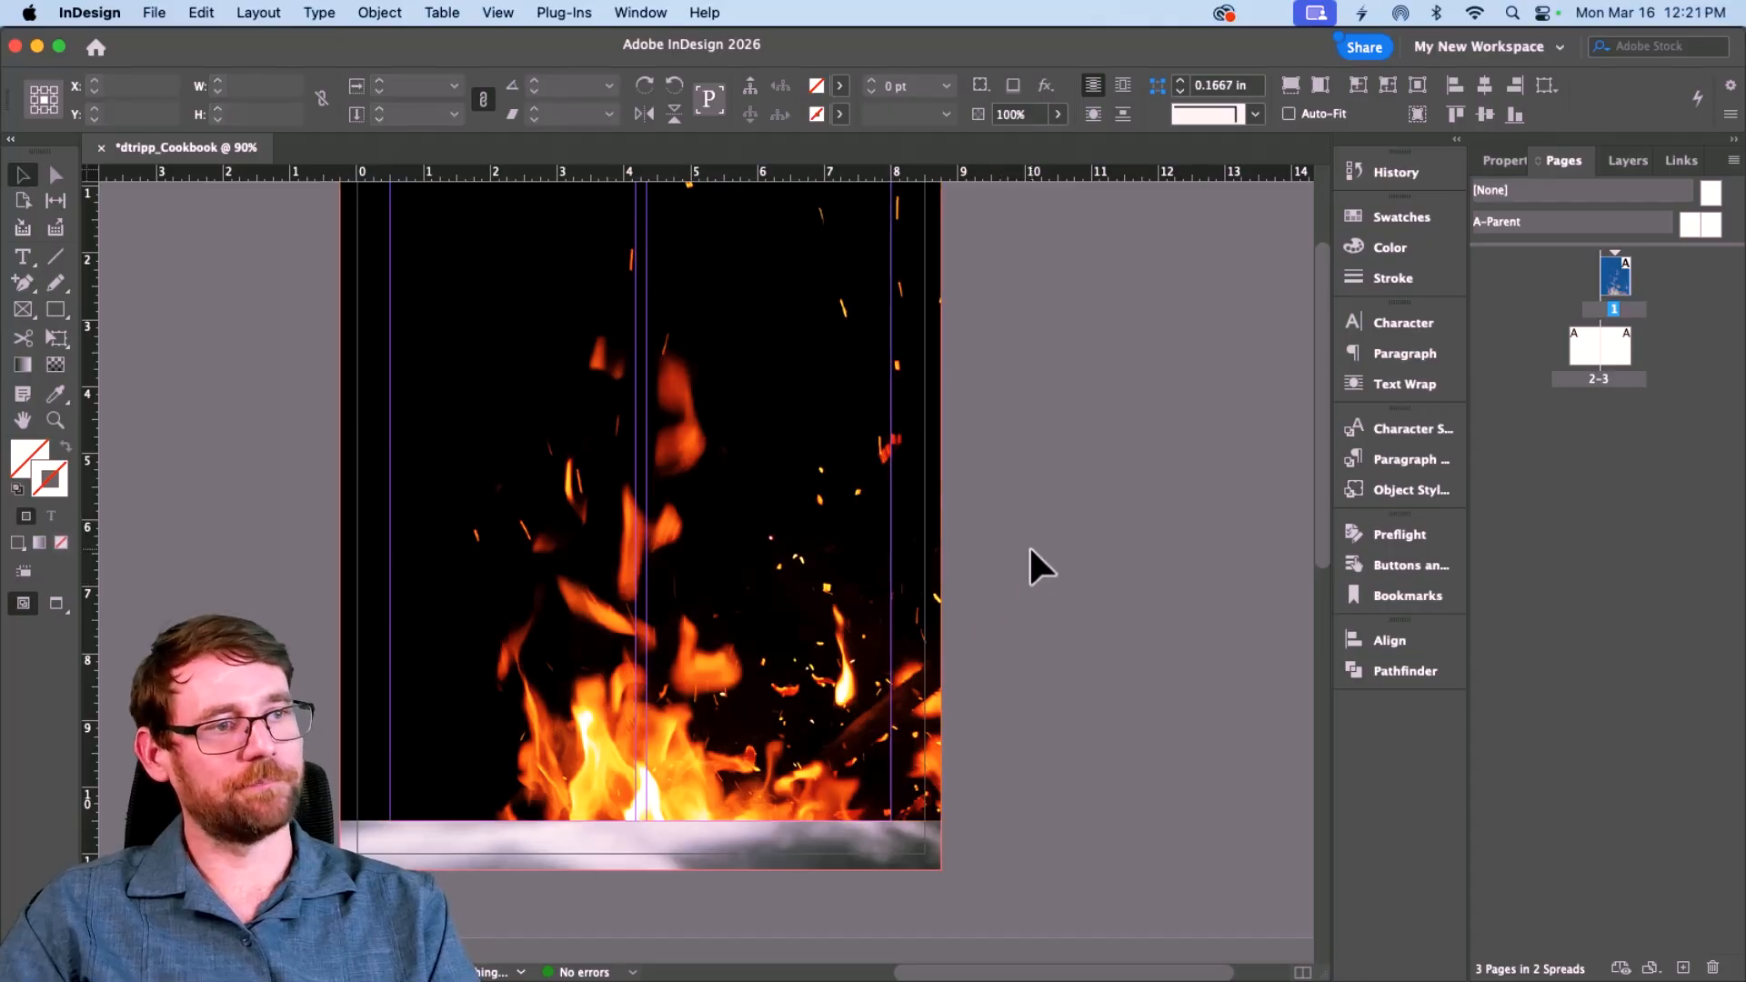
click(696, 429)
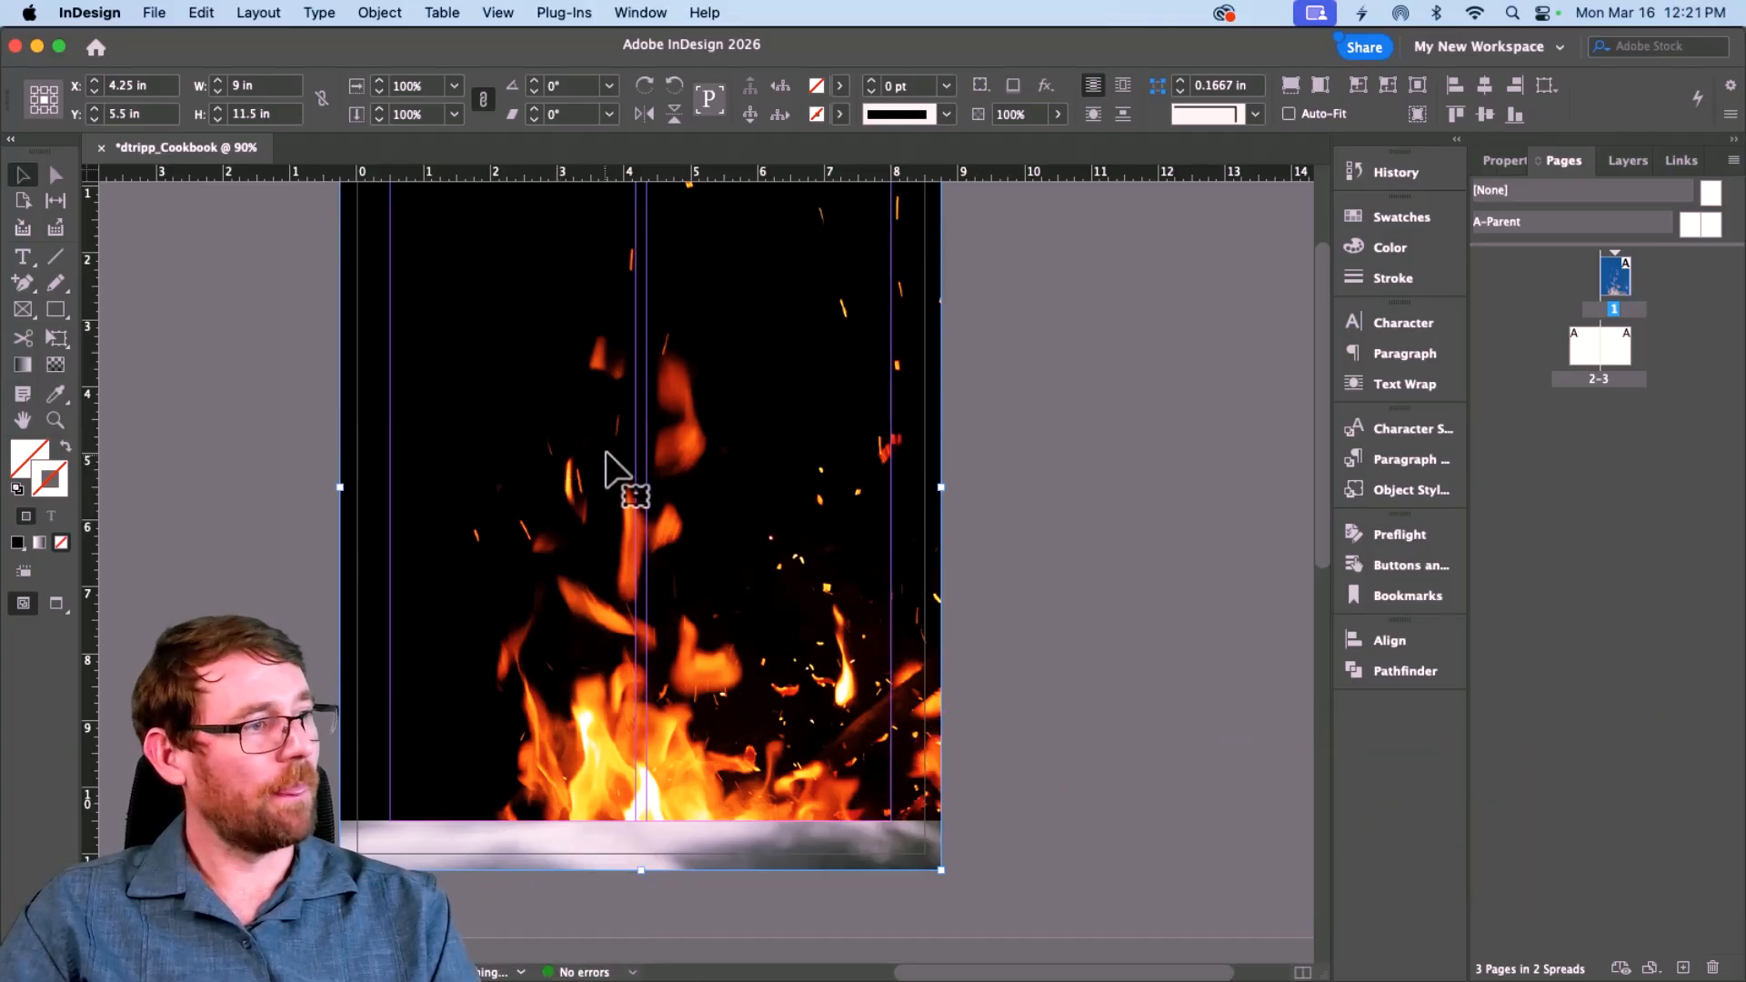
click(1496, 161)
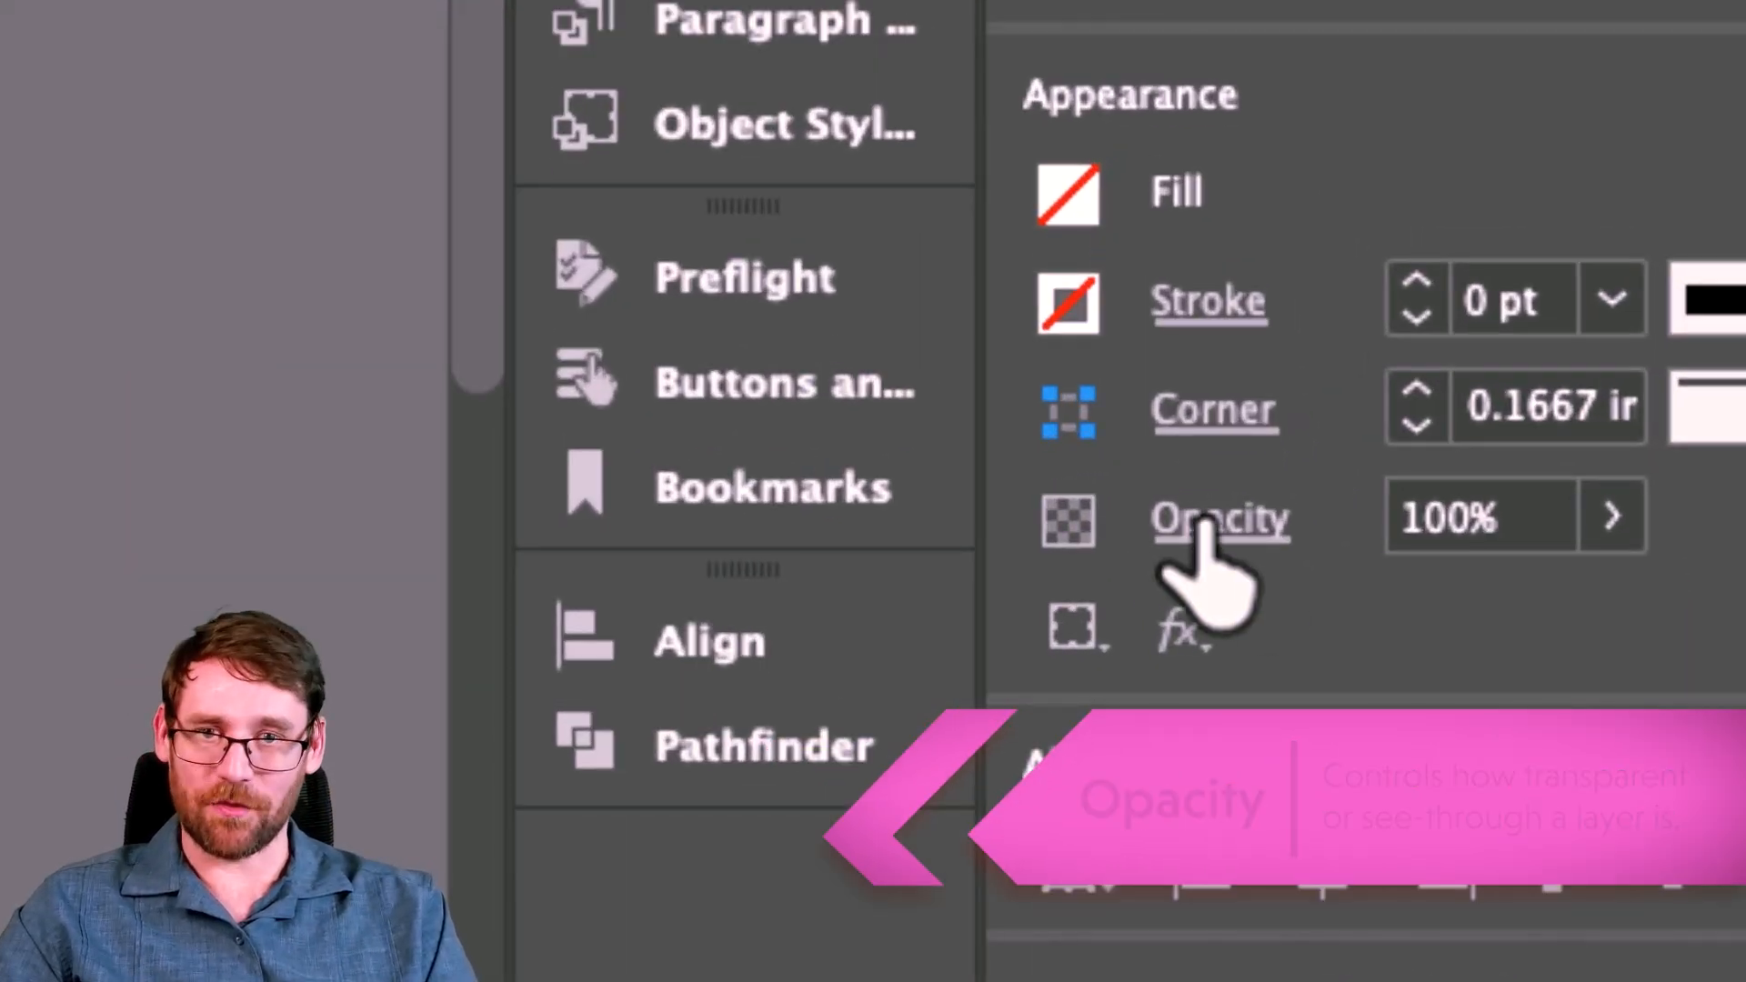
Step: Test opacity levels on the fire image, then set its transparency blending mode to Overlay
click(1589, 523)
drag(1492, 573, 1640, 582)
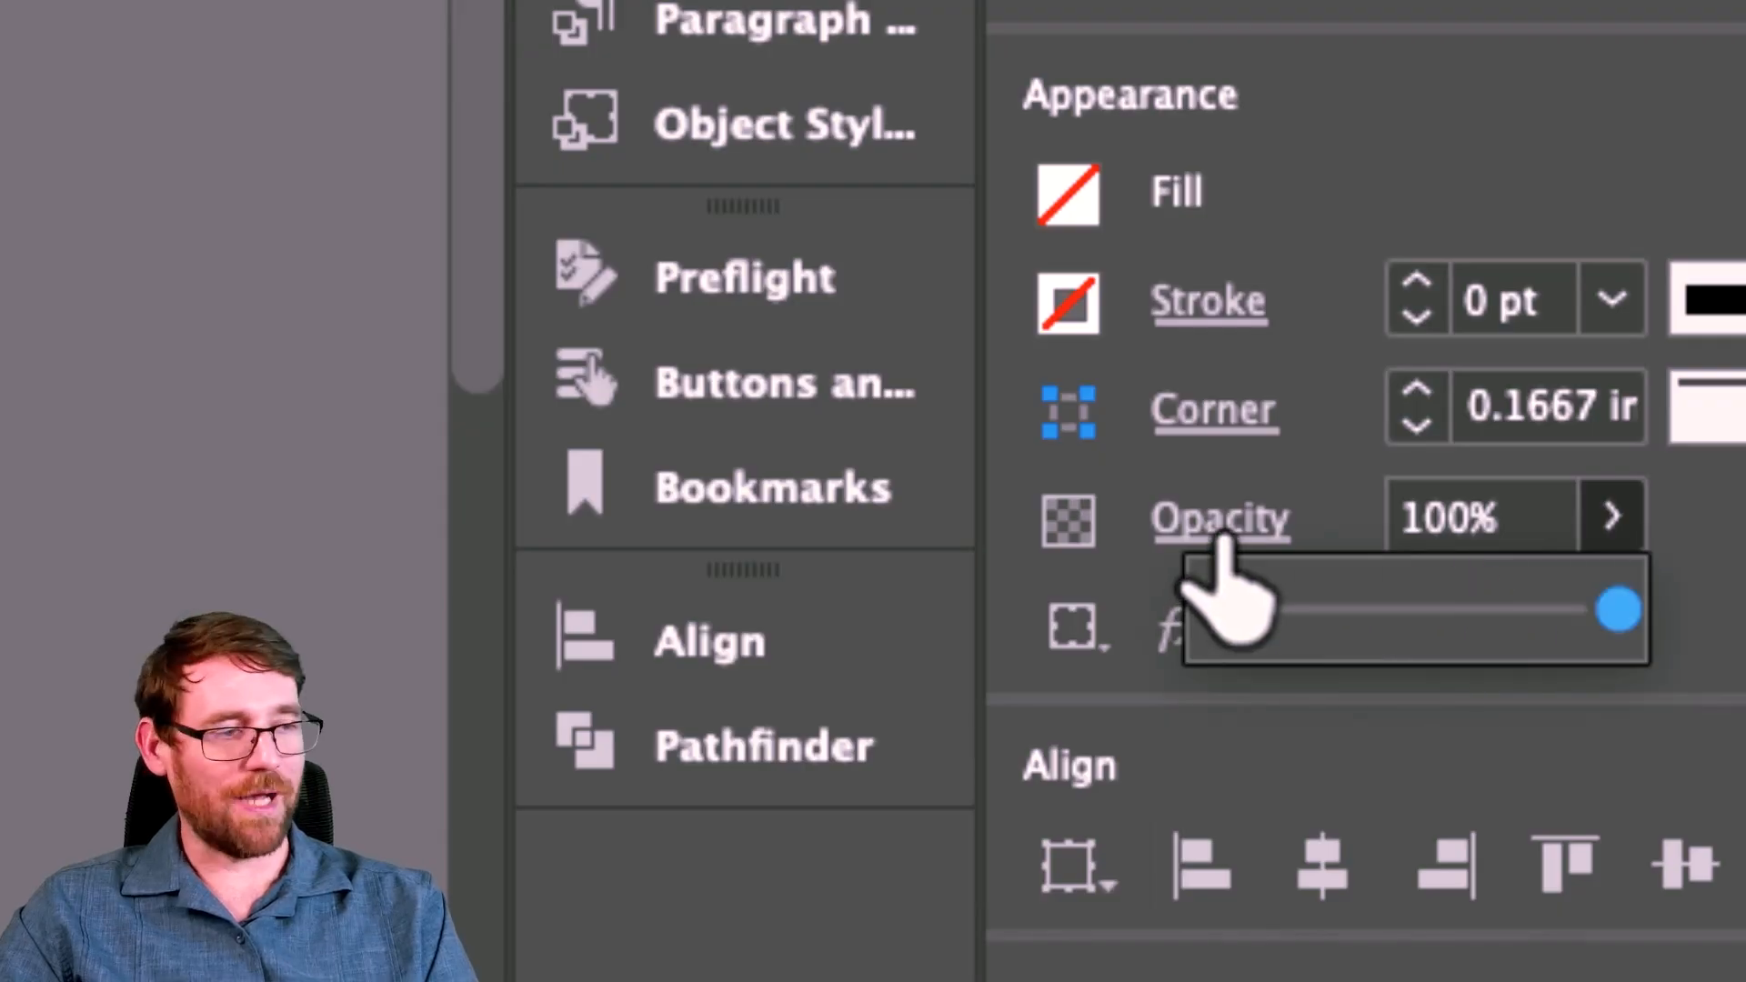
click(1227, 522)
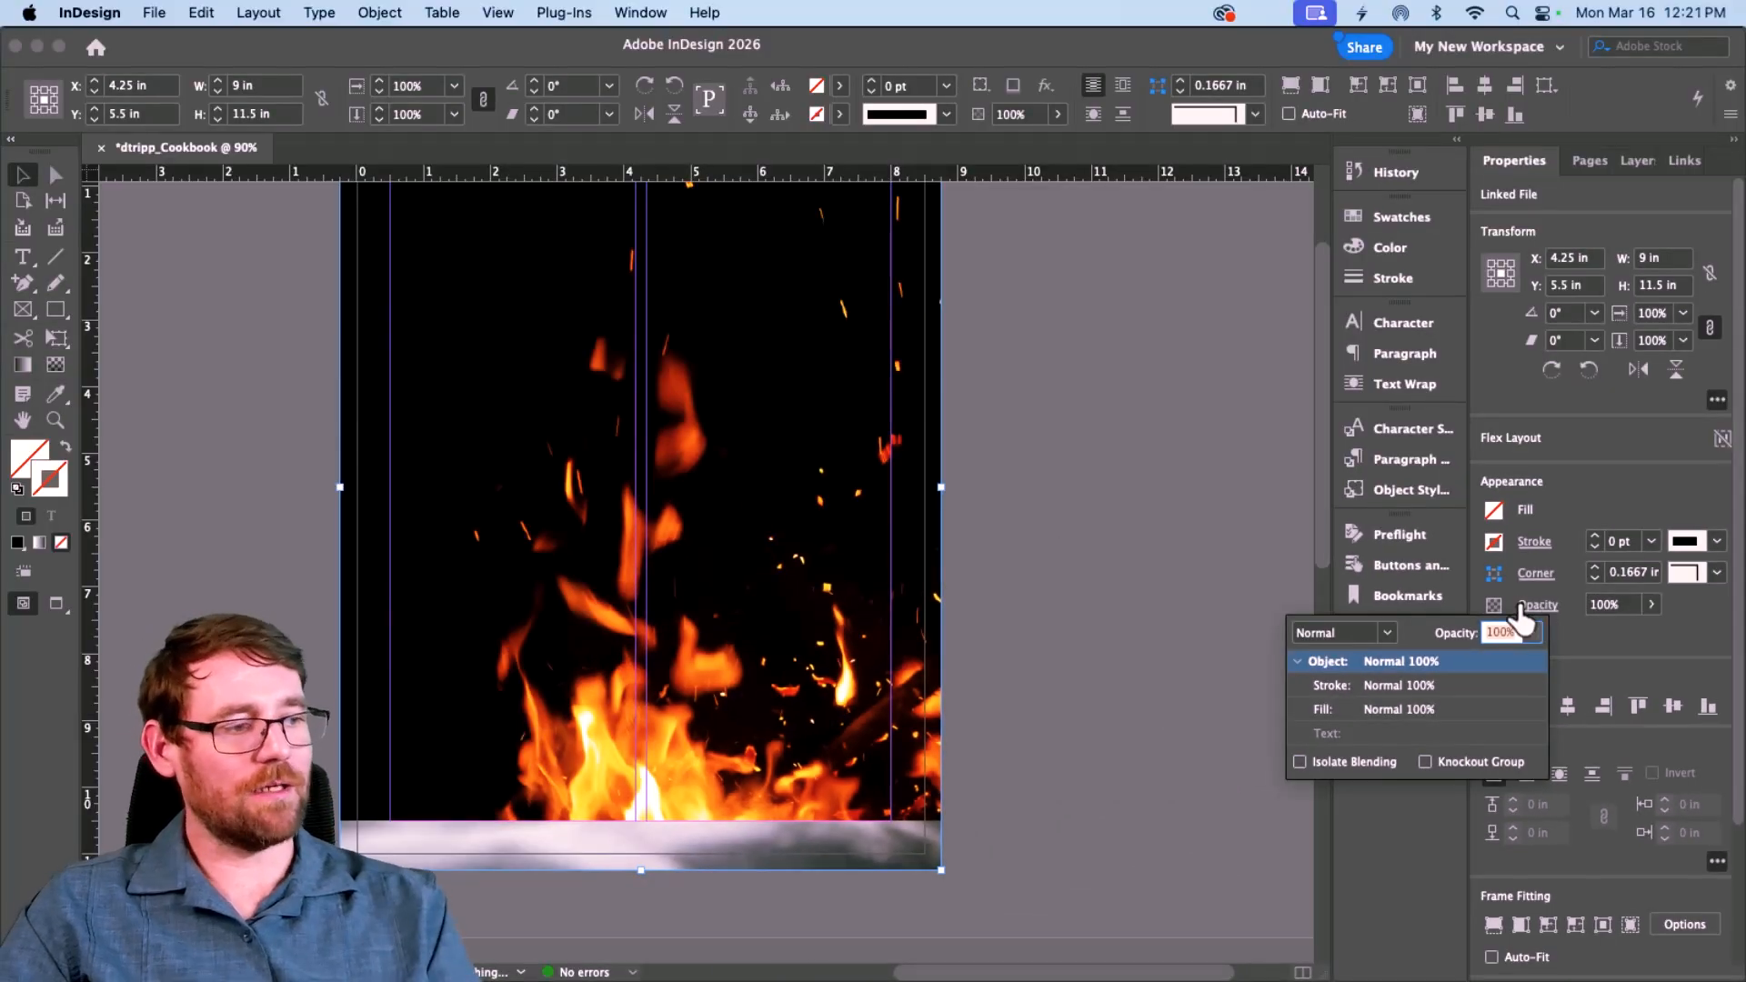
click(1389, 635)
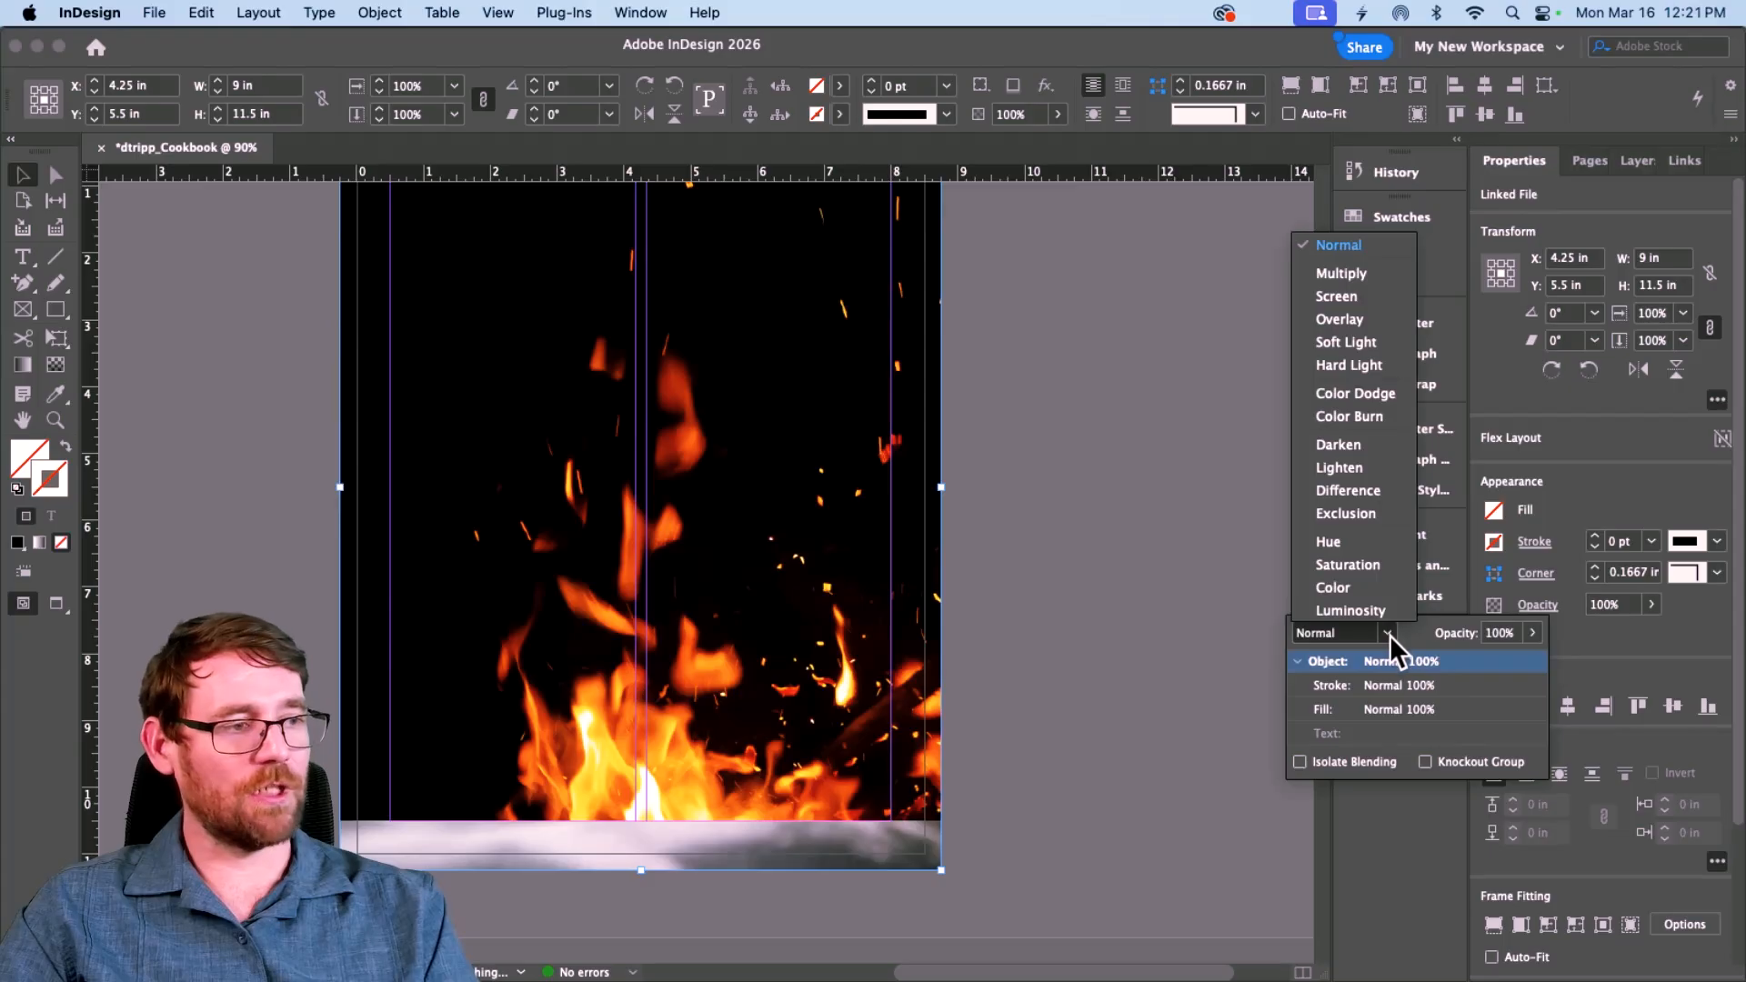
click(1368, 316)
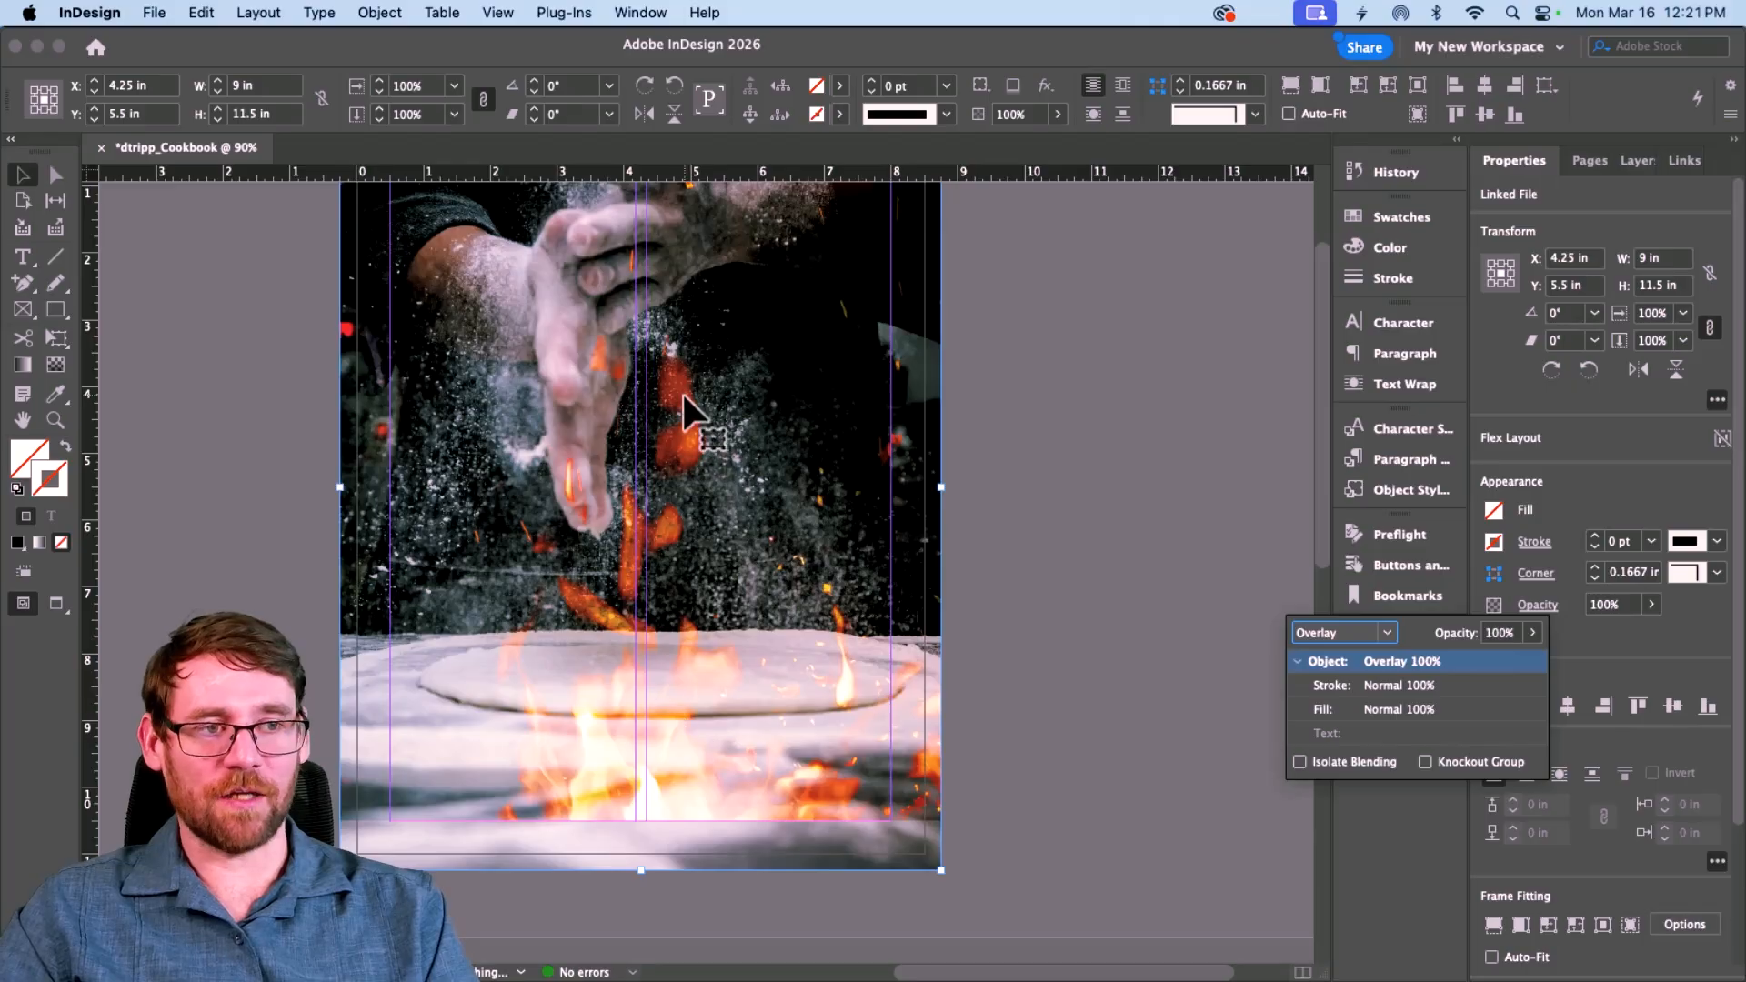
Step: Compare Soft Light, Hard Light and Screen blends, then settle on Overlay at 100% opacity
click(1388, 633)
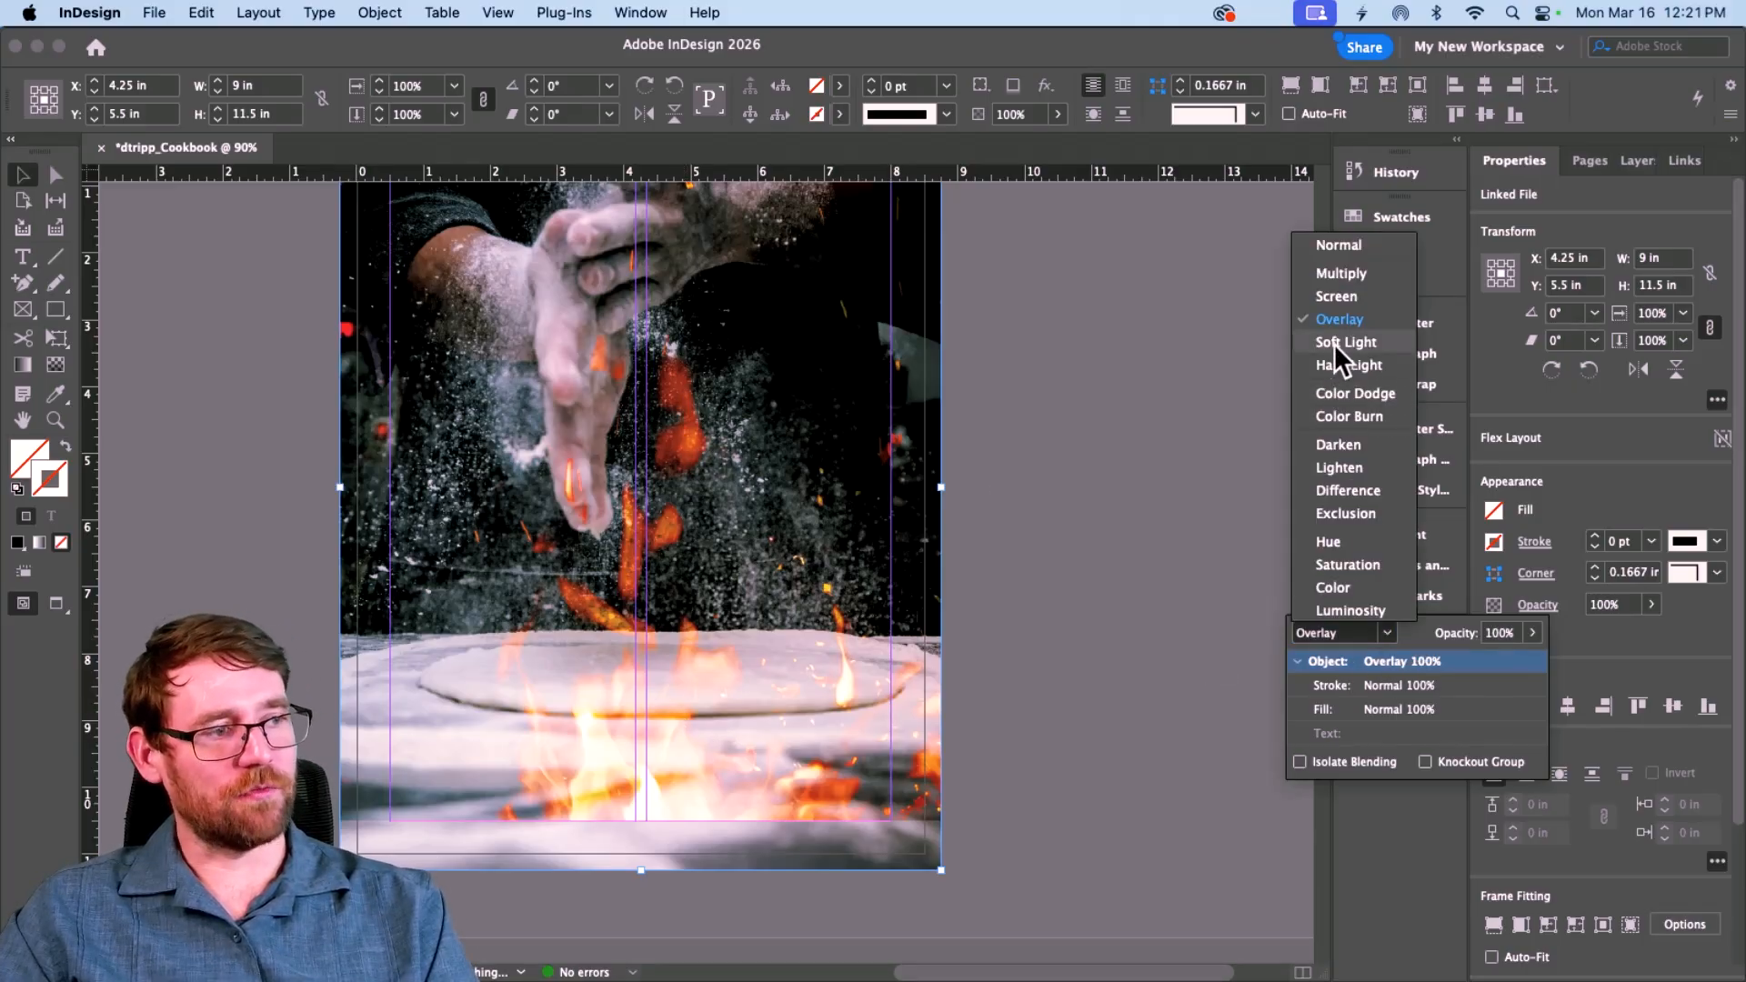
click(1334, 343)
click(1344, 639)
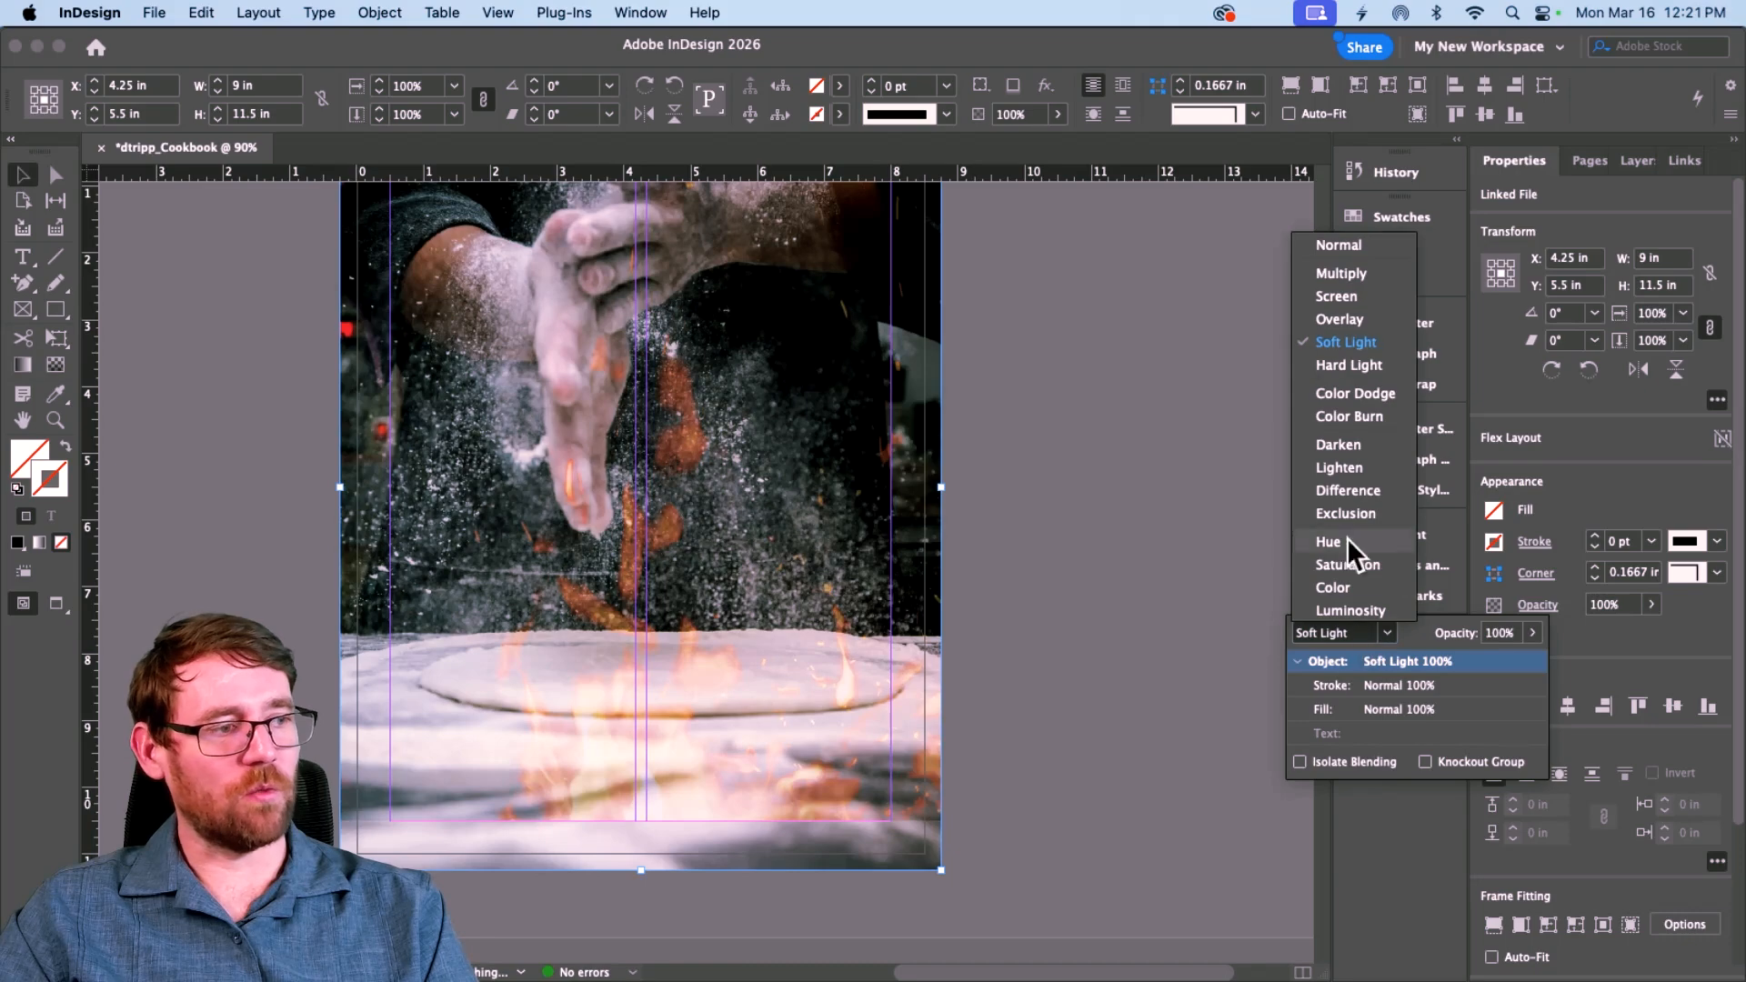
click(1355, 363)
click(1372, 638)
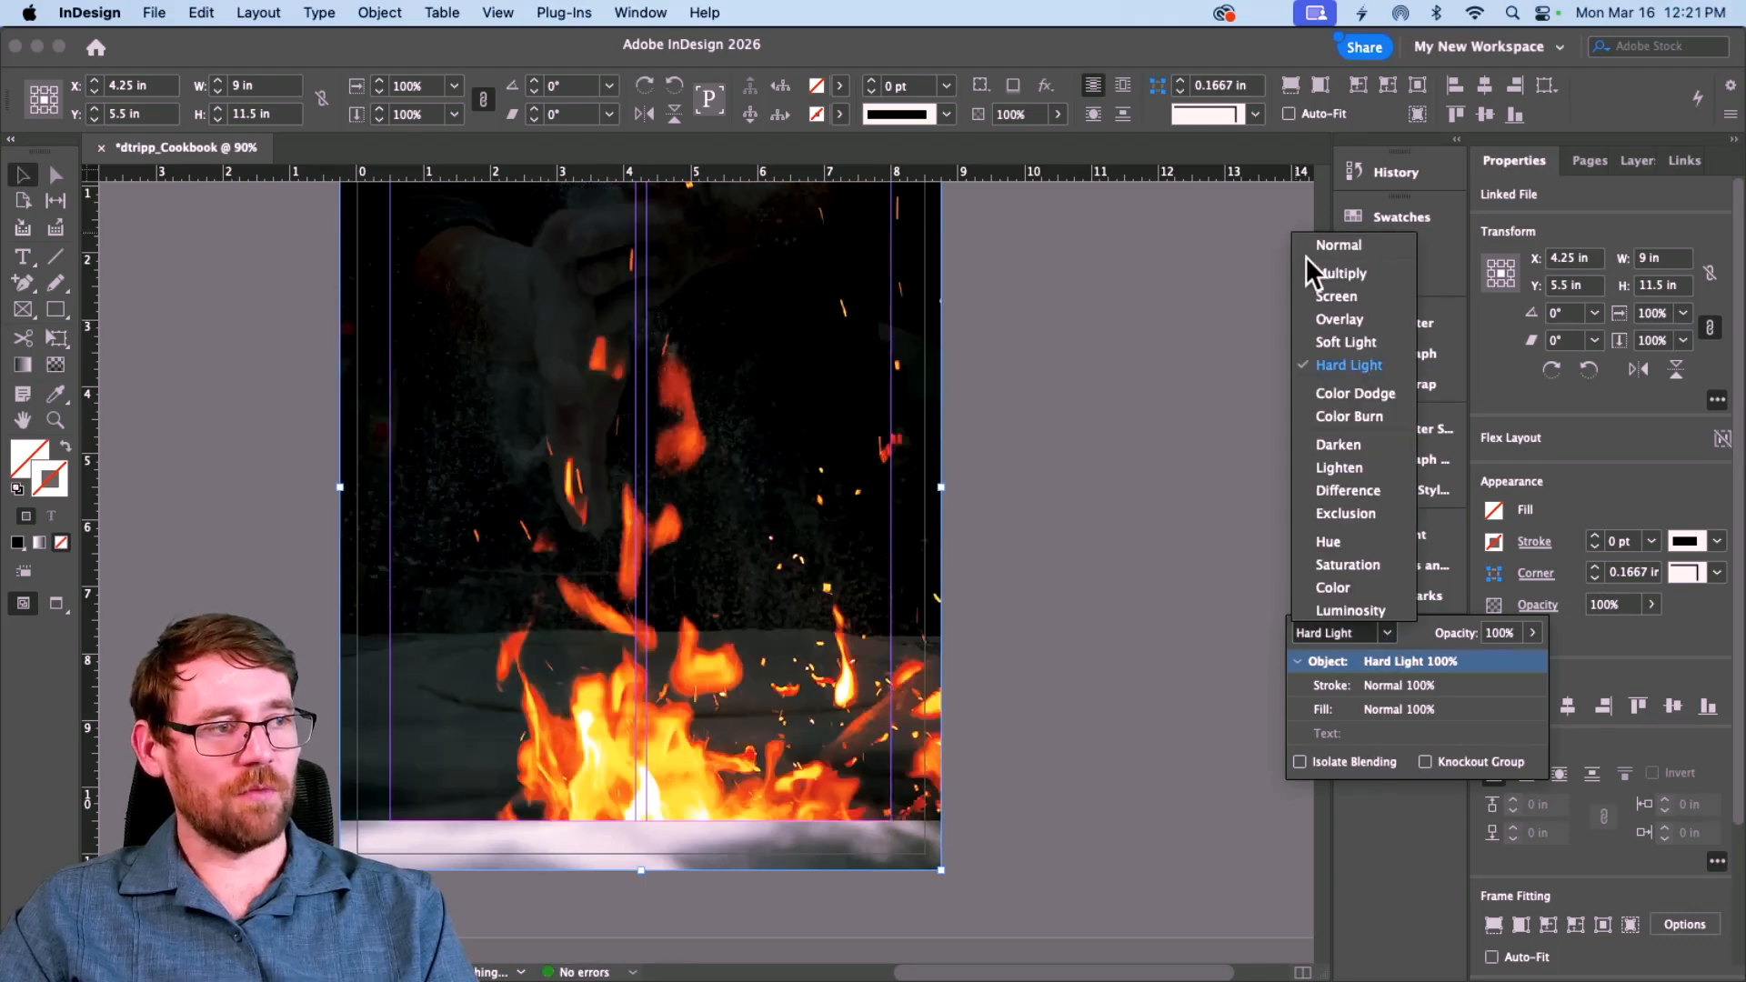
click(1320, 293)
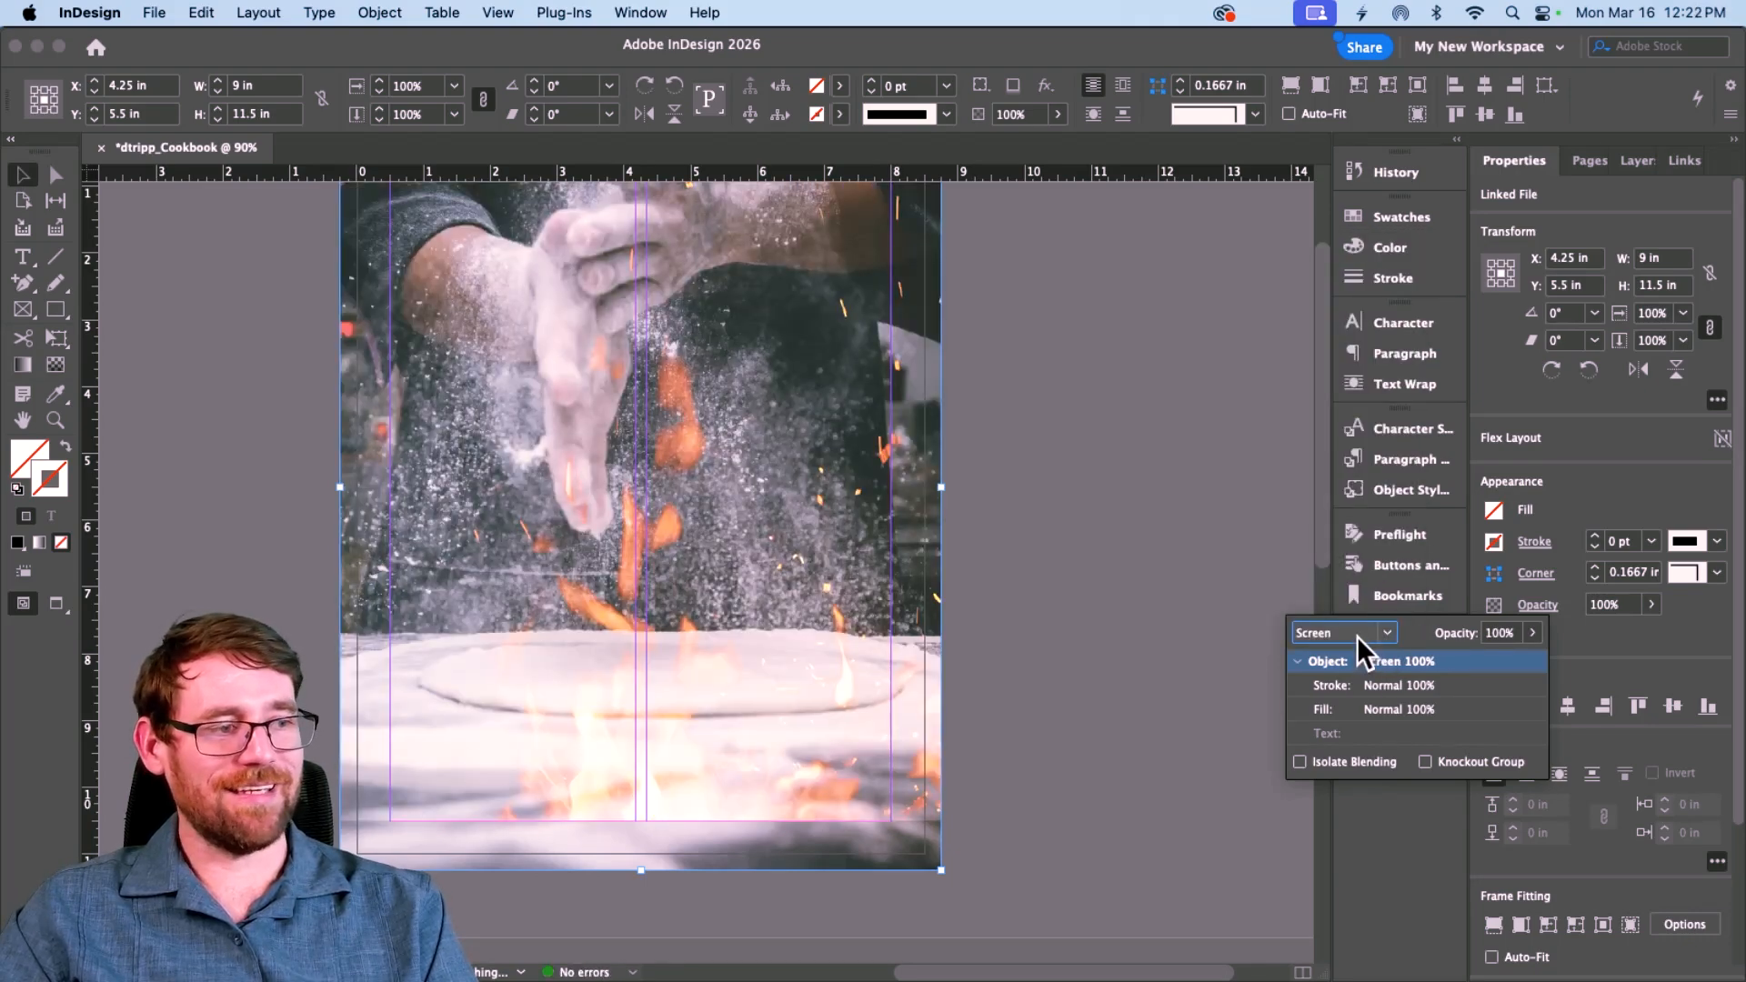
click(1357, 636)
click(1314, 313)
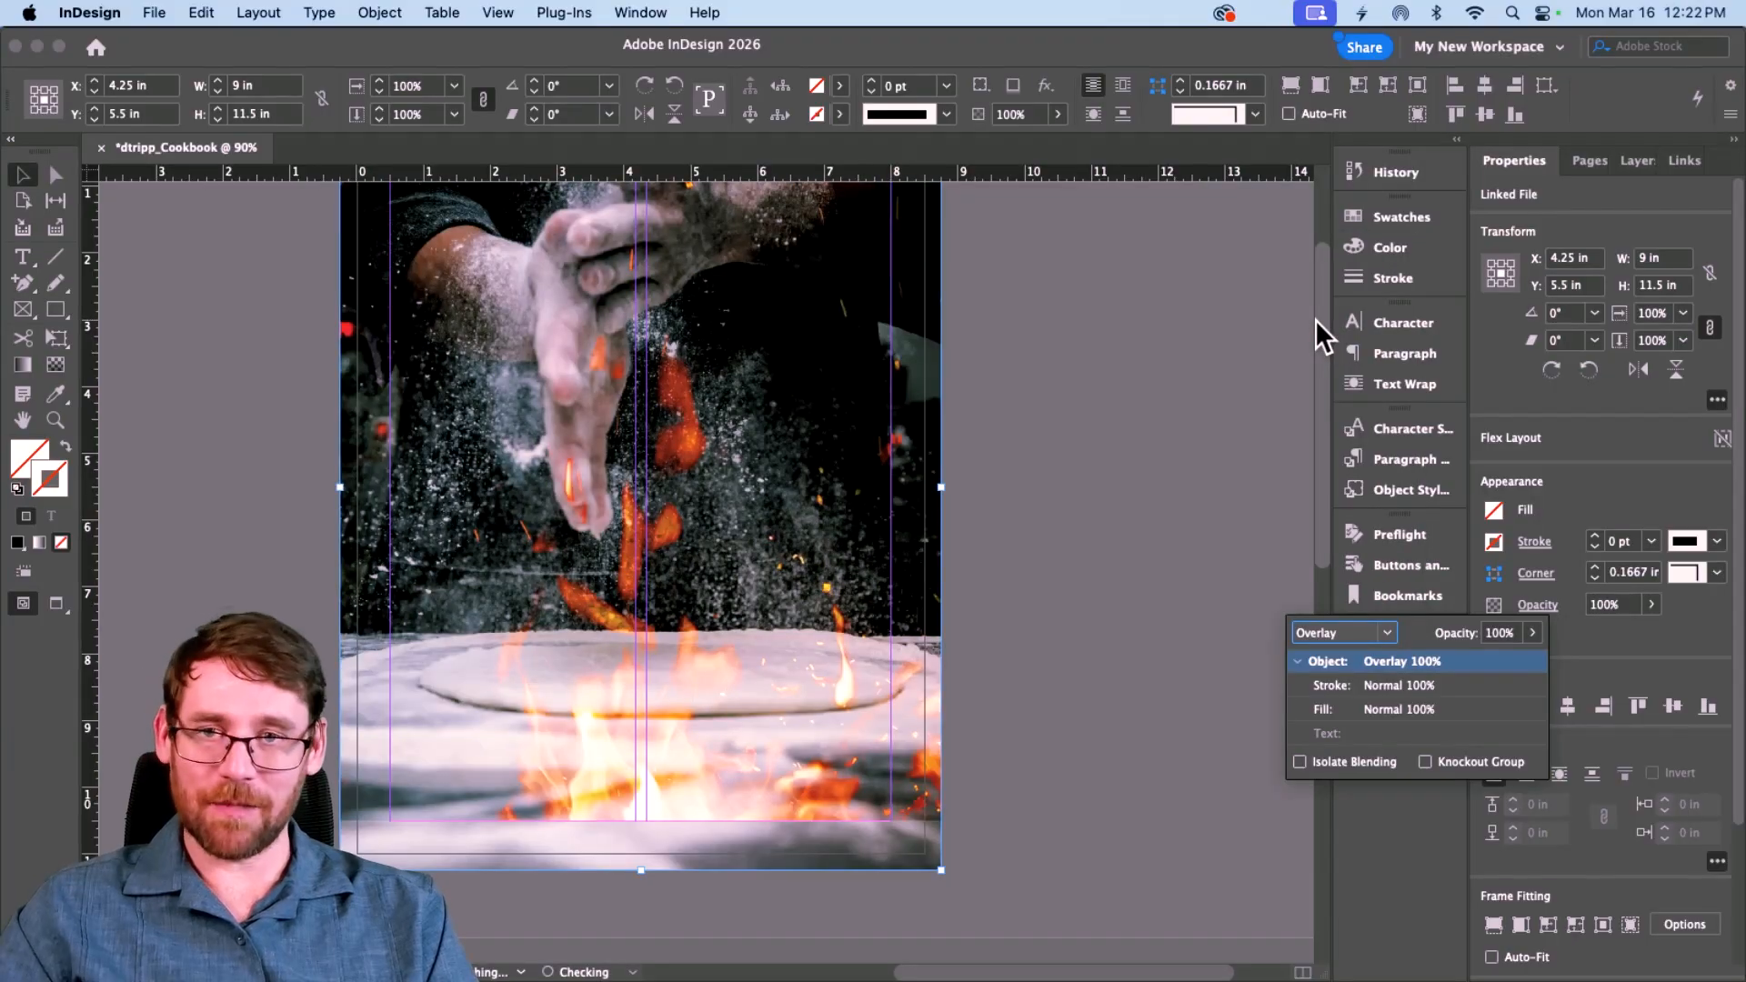
click(666, 695)
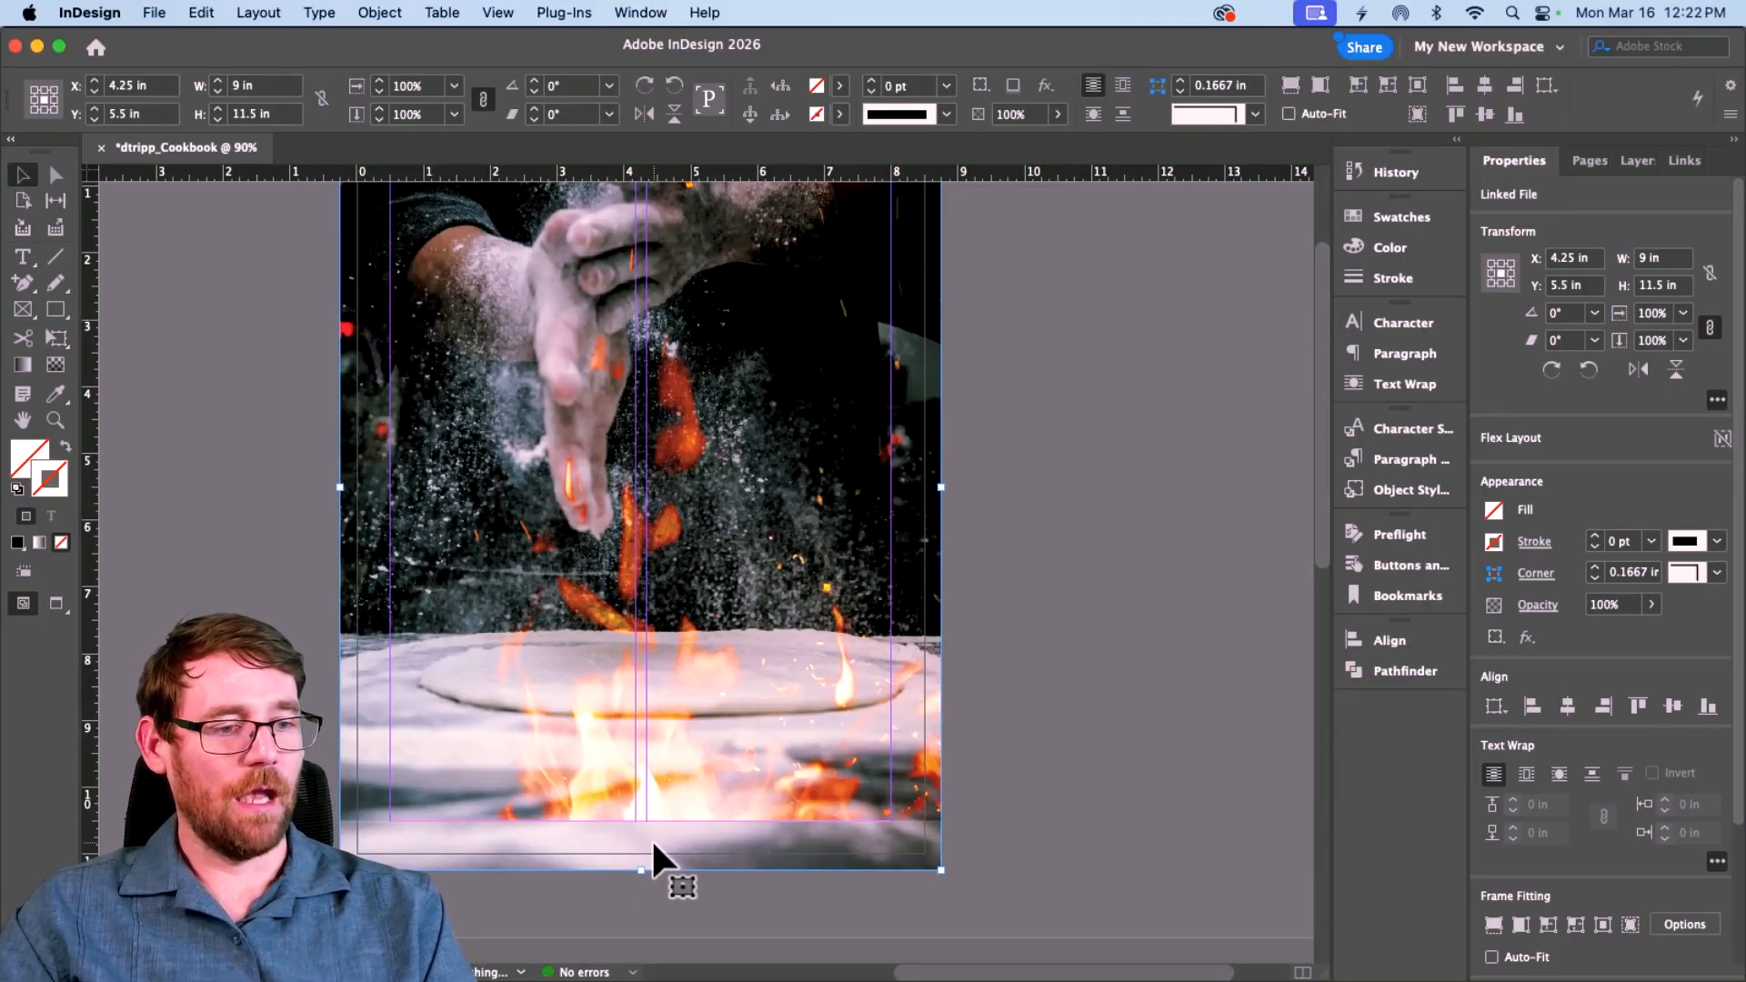
Step: Trim the fire frame's bottom and top edges and move it so it measures 9 × 9.64 in
drag(641, 870, 645, 821)
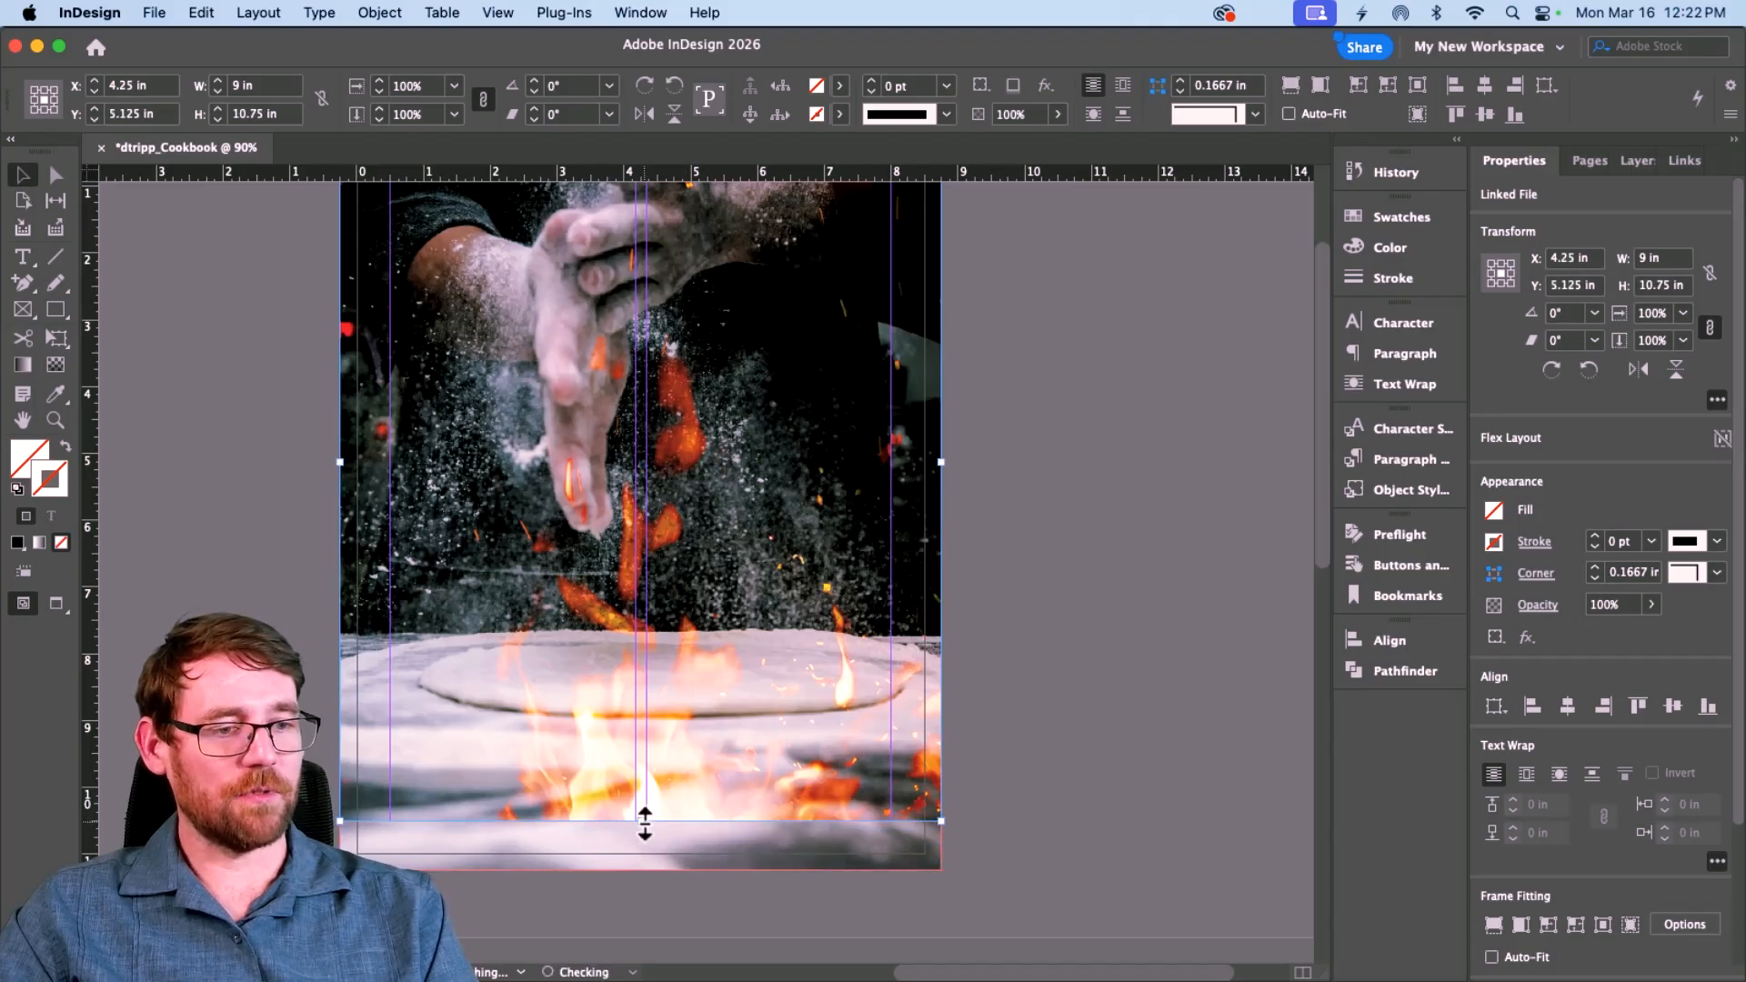
drag(706, 663, 713, 550)
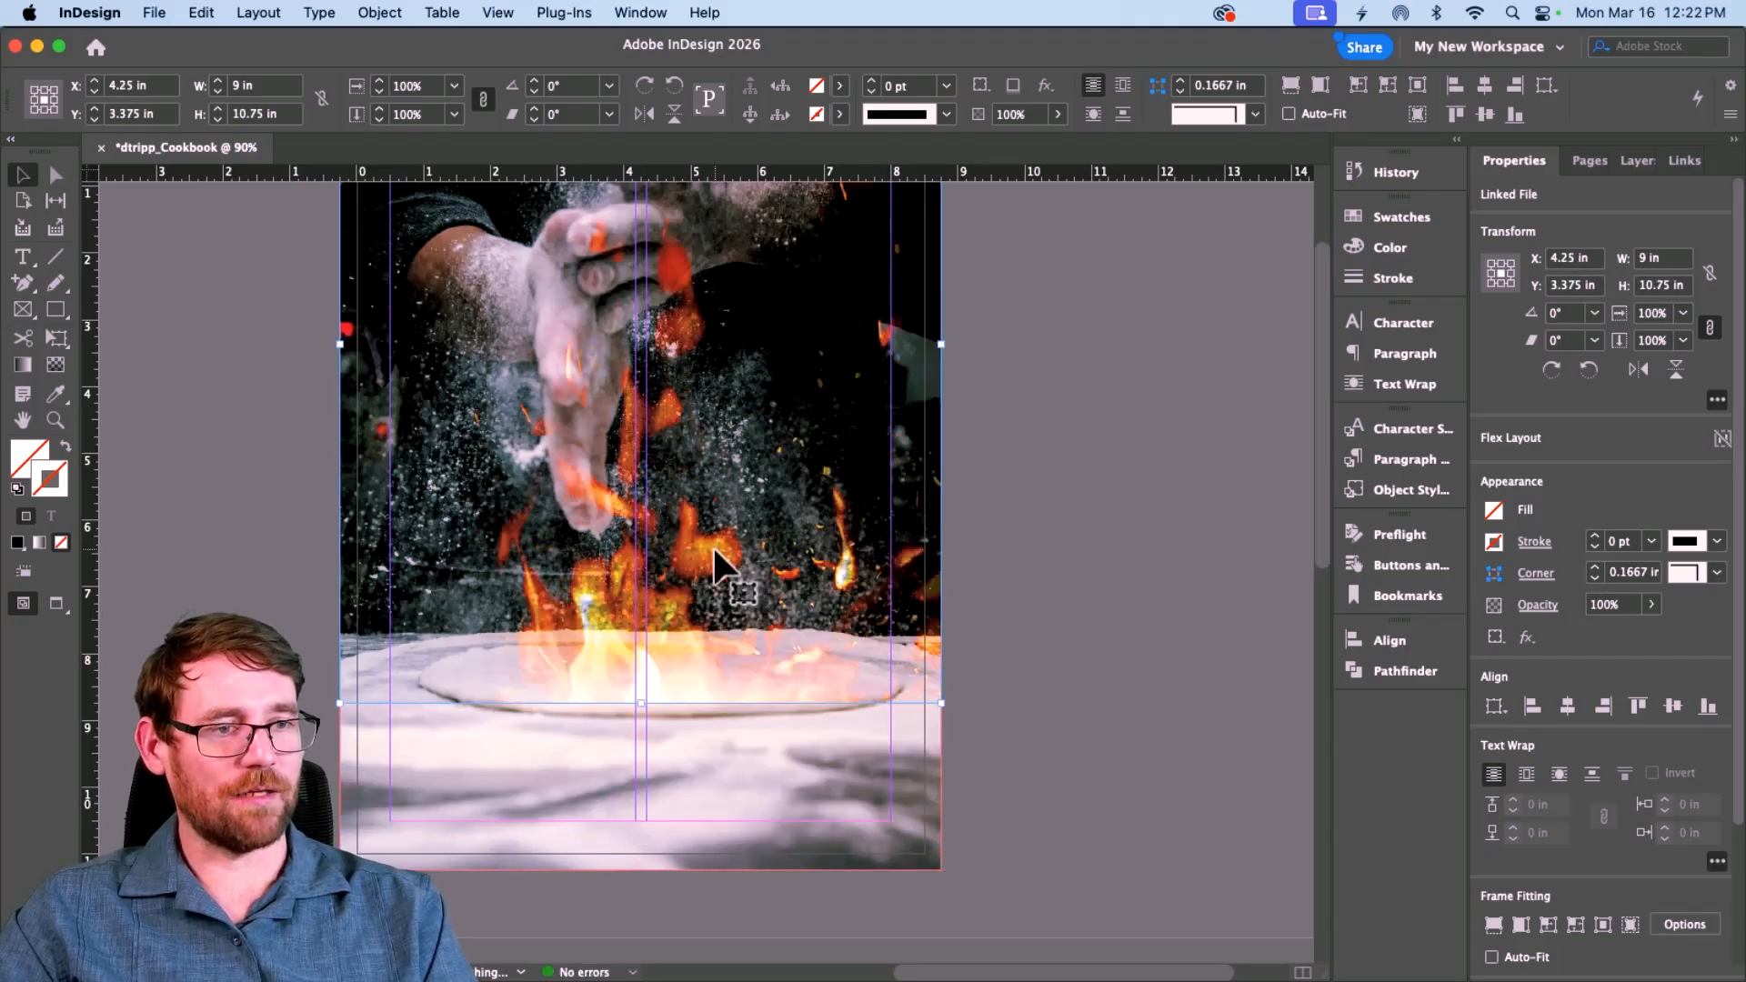
scroll(713, 550, up, 4)
drag(725, 801, 725, 855)
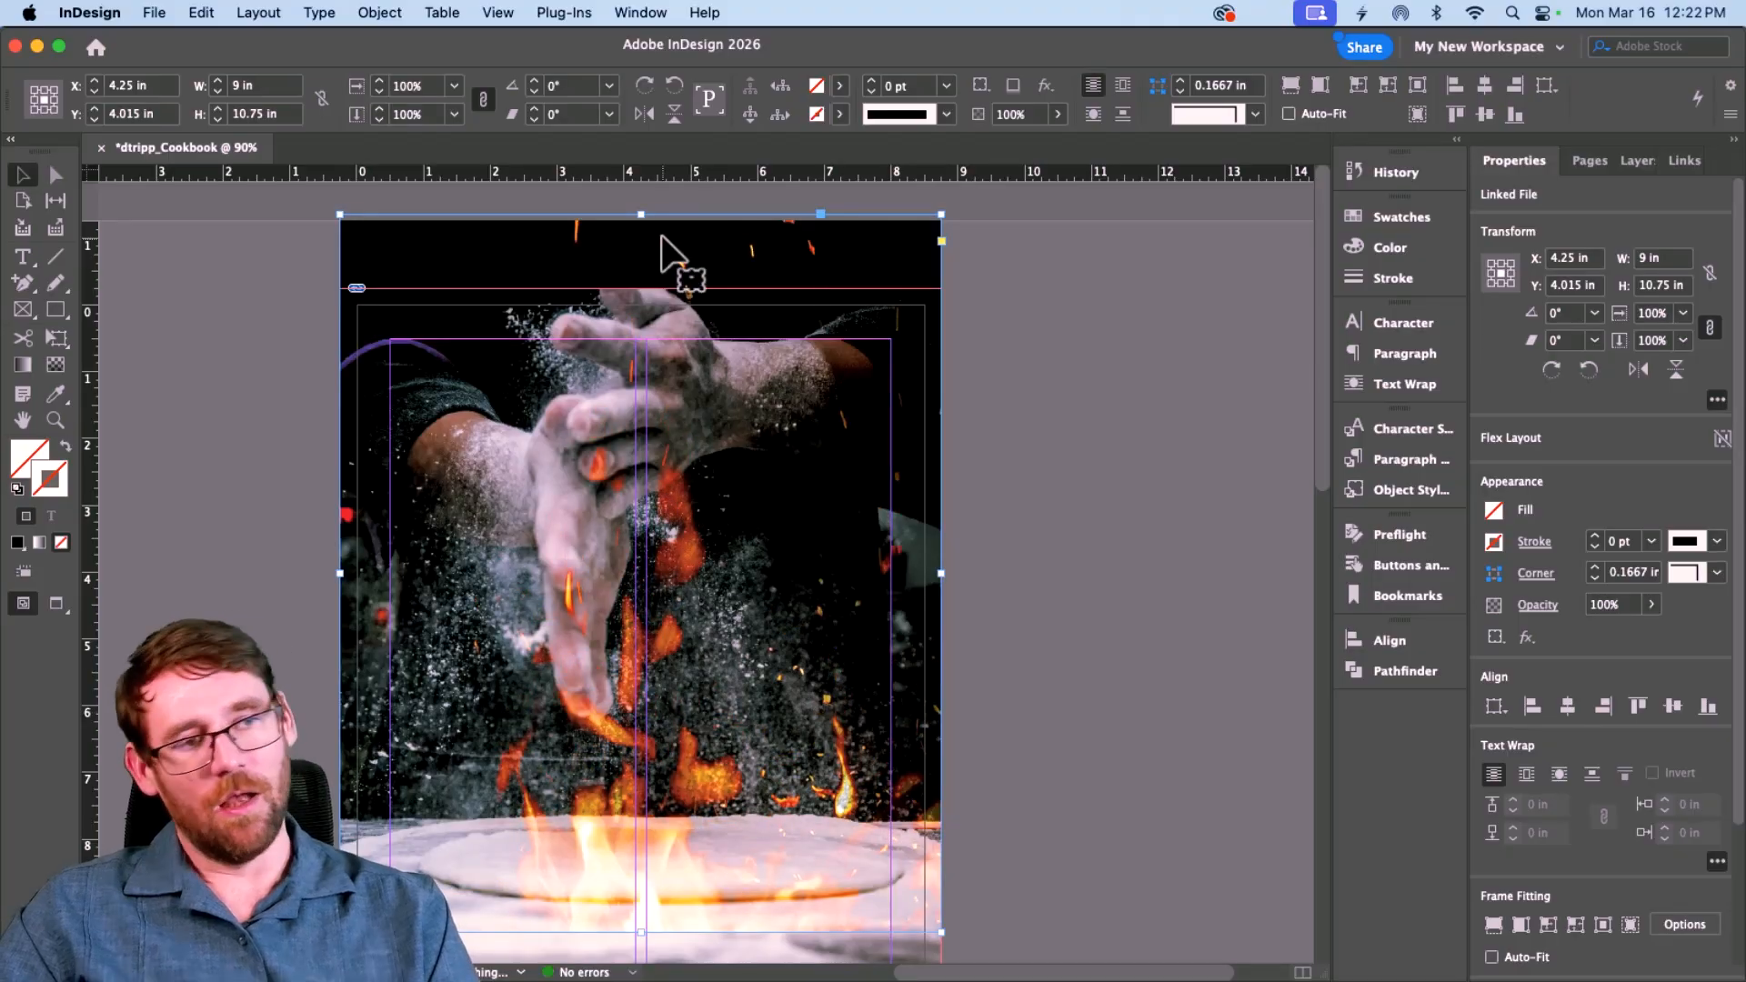
drag(641, 214, 641, 288)
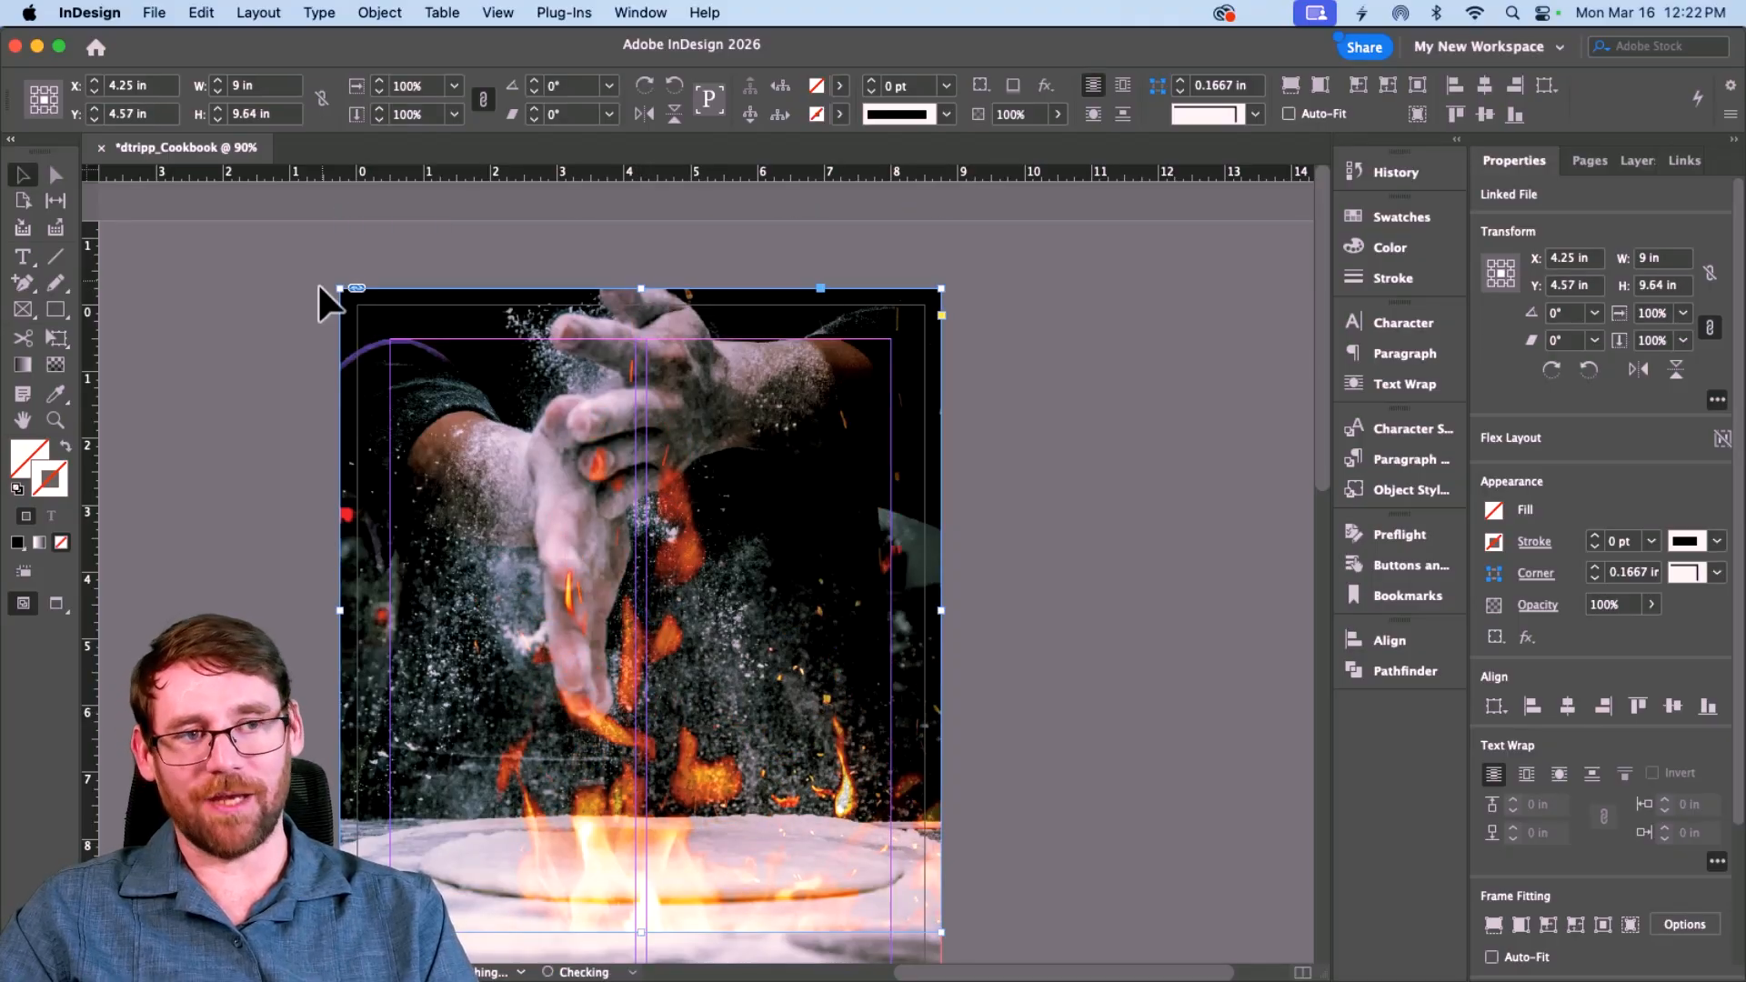
click(320, 448)
scroll(318, 446, down, 3)
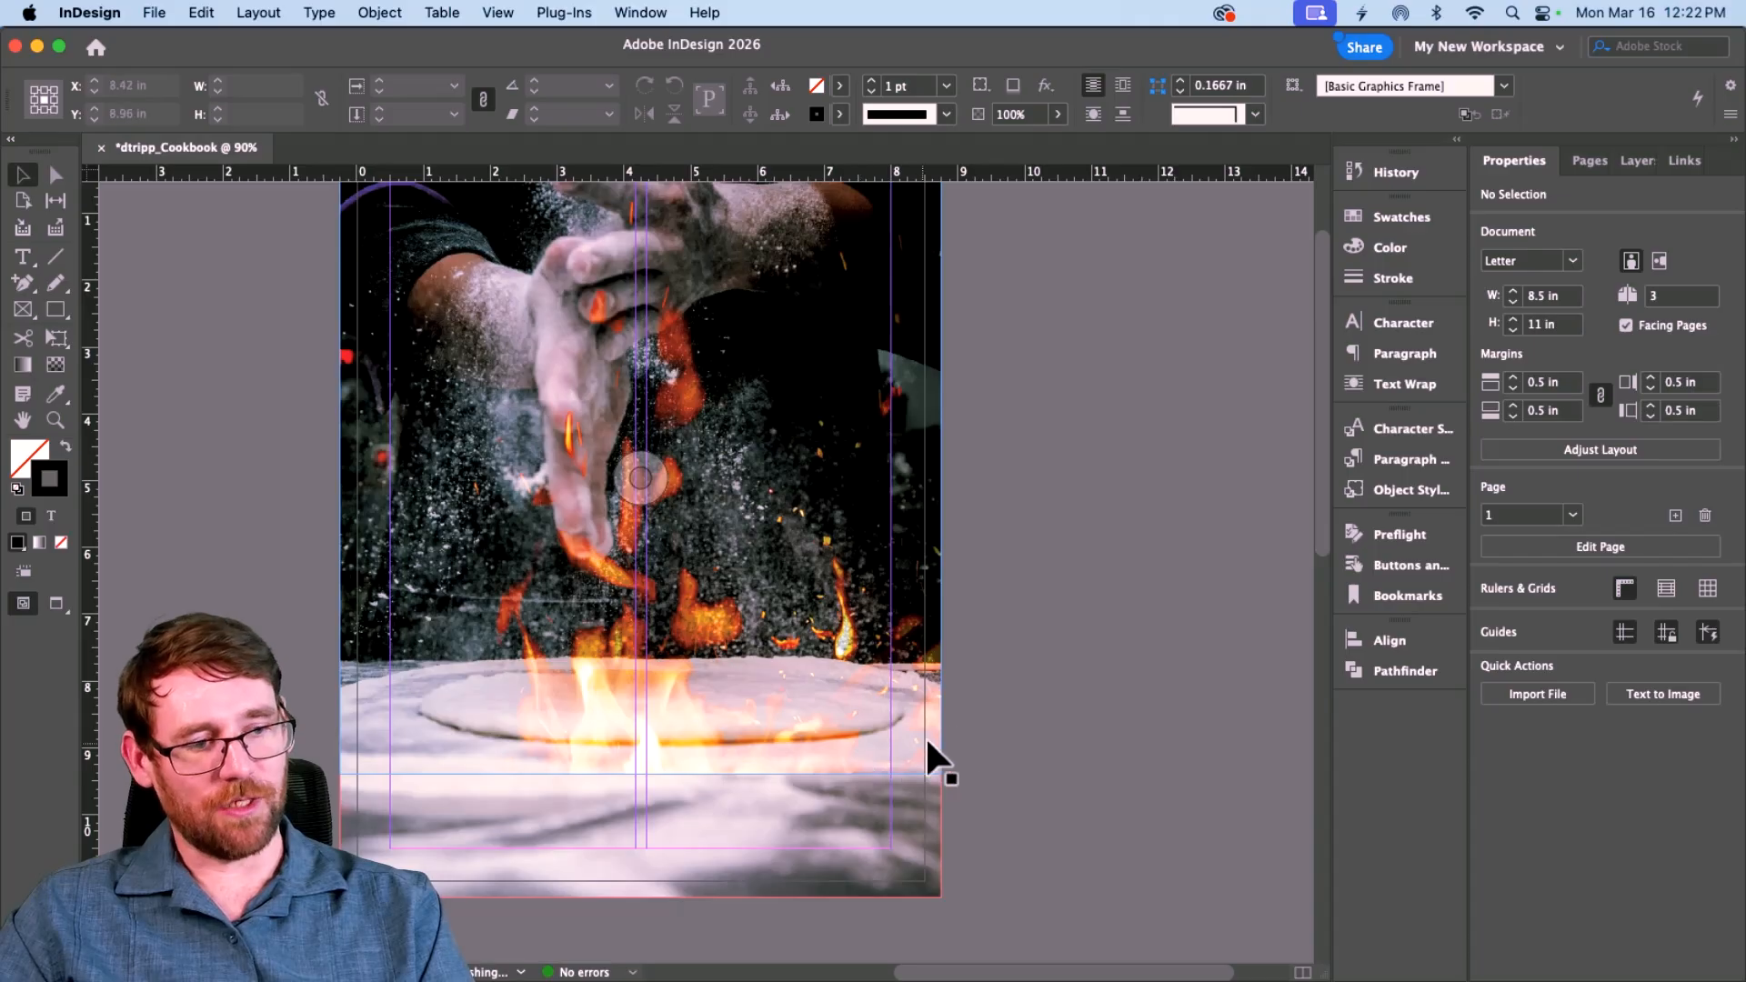
Step: Draw a closed path with a wavy top across the bottom of the cover
click(25, 286)
right_click(27, 287)
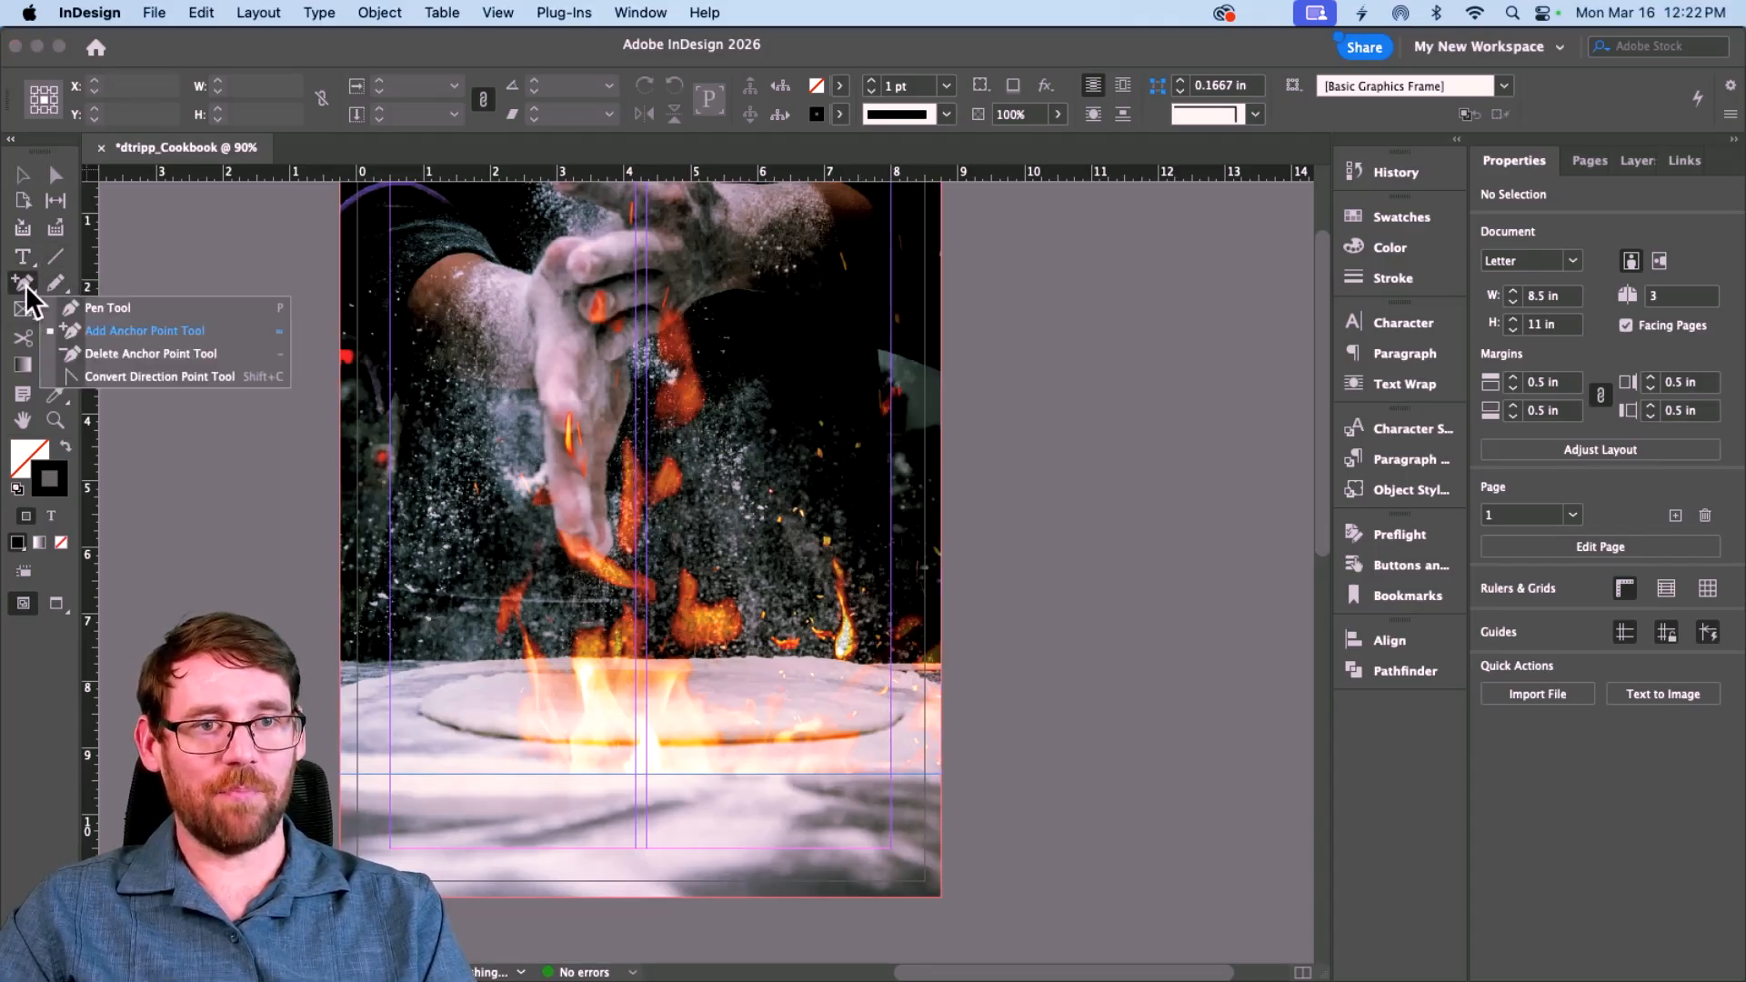
click(72, 306)
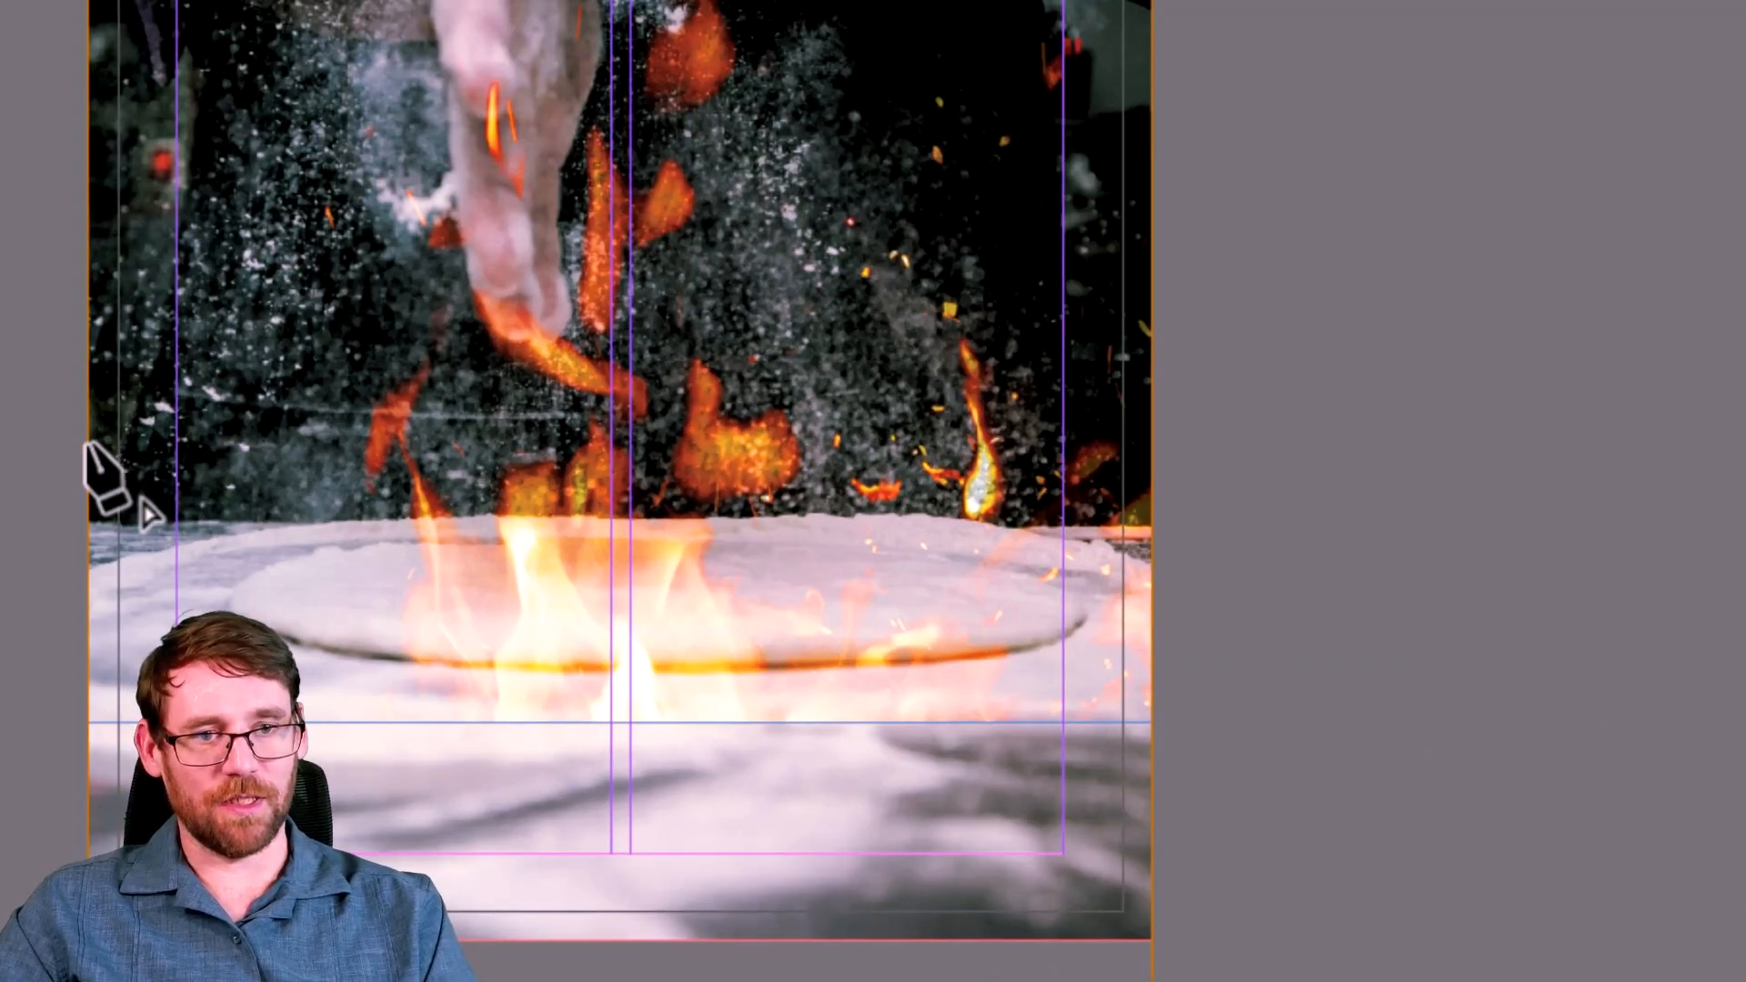
drag(787, 594, 1084, 523)
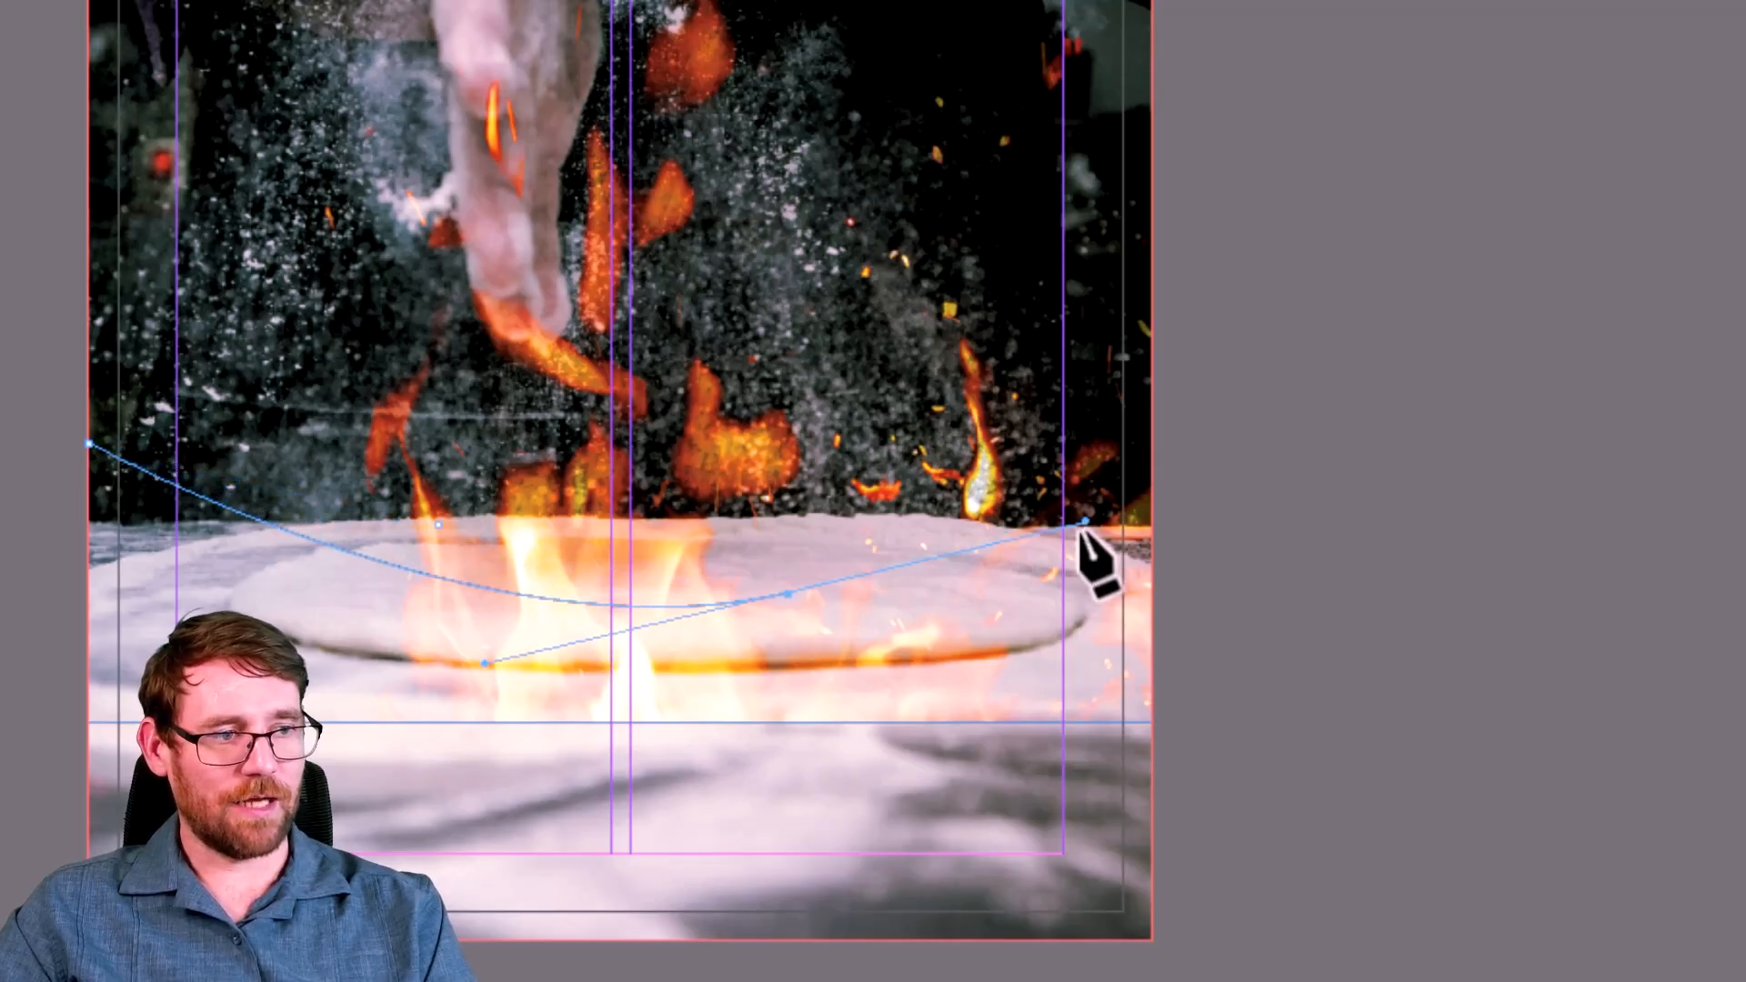
click(1150, 573)
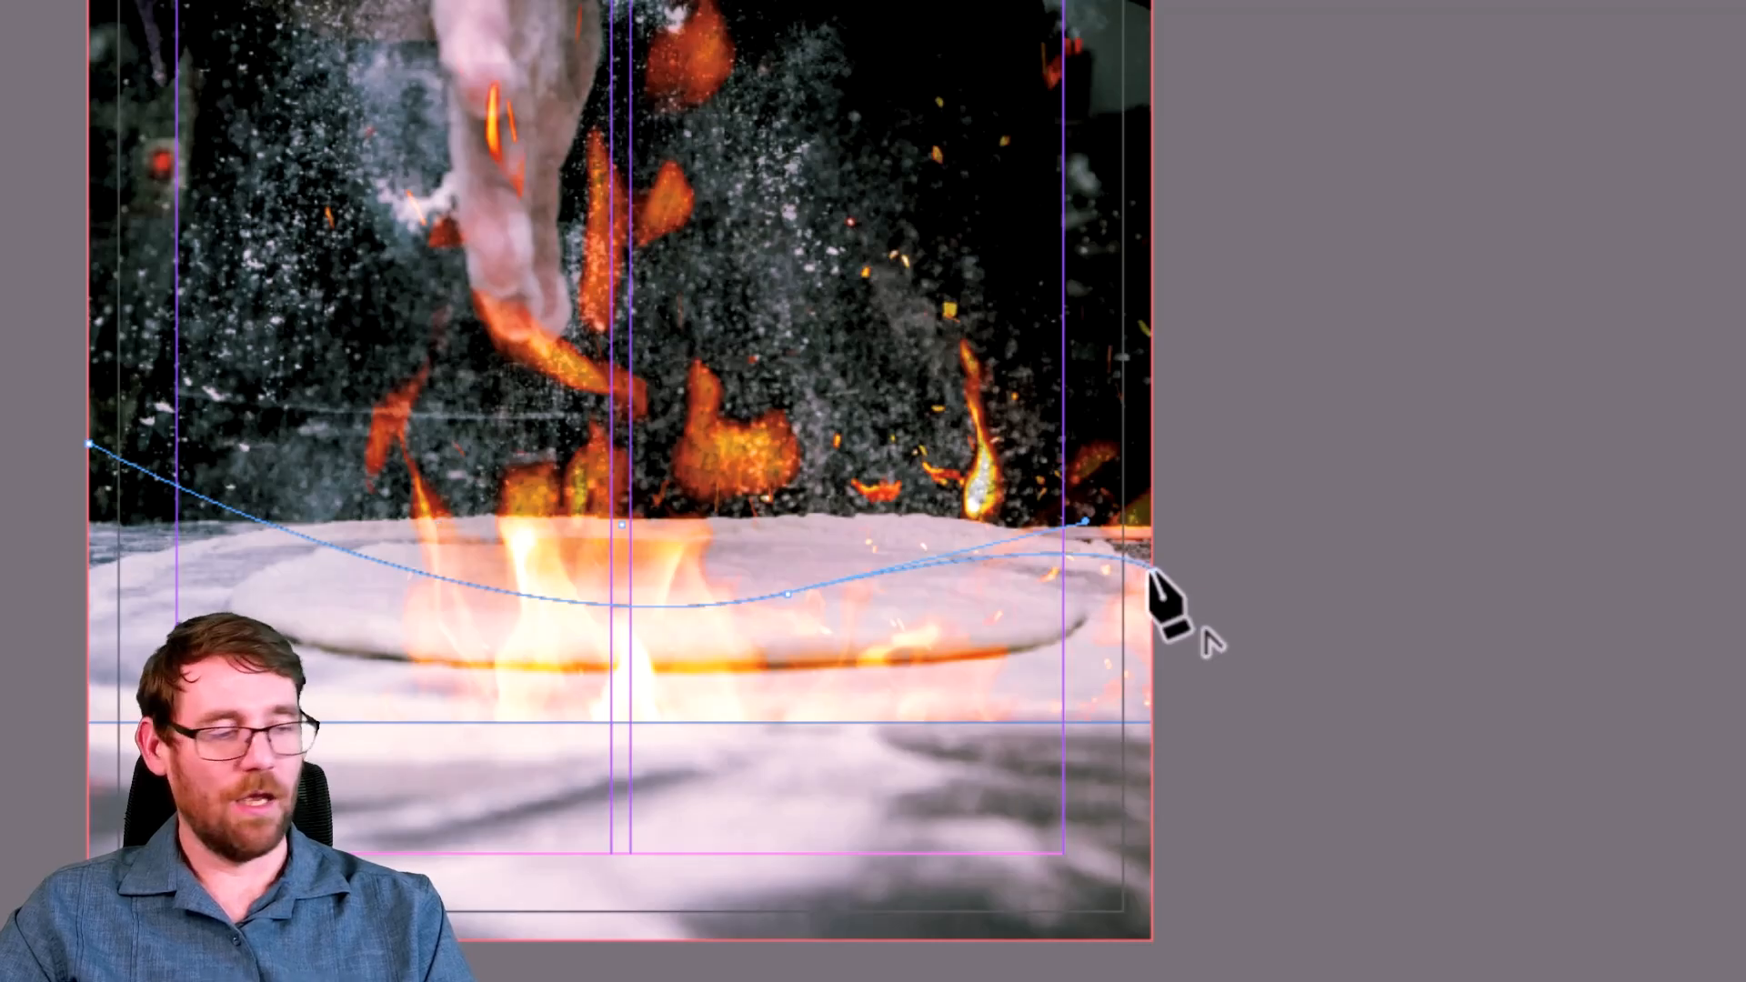
scroll(1148, 600, down, 1)
click(1151, 879)
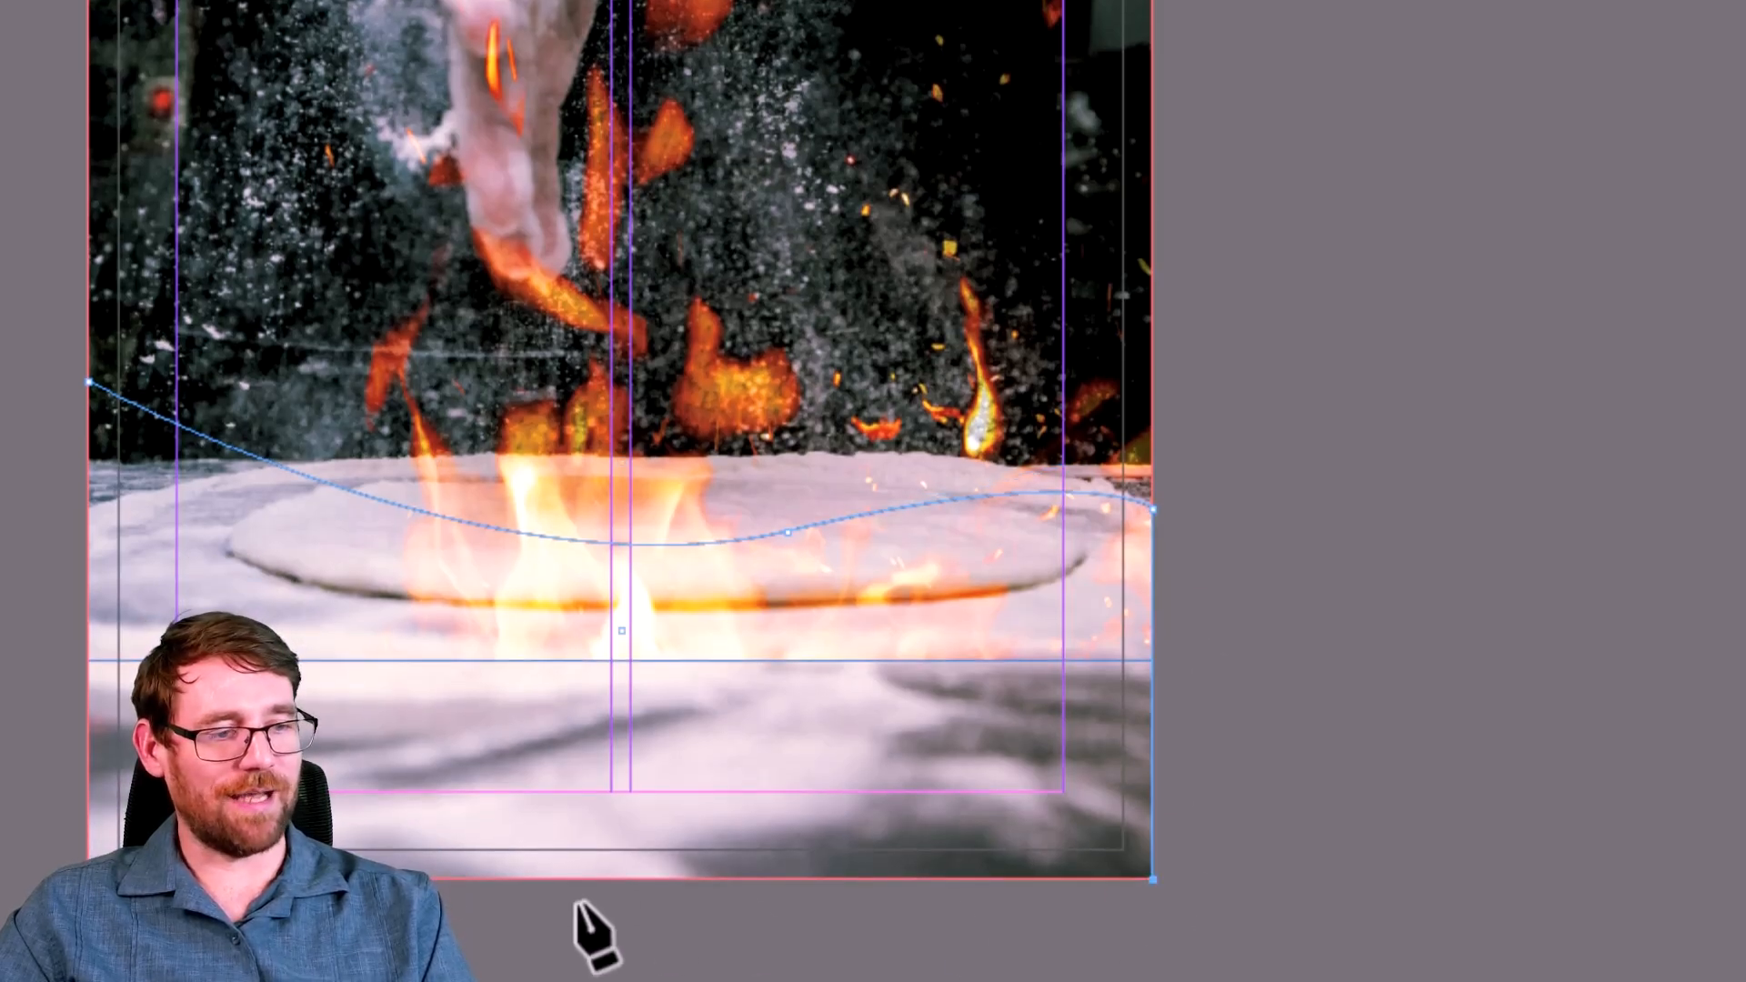
click(94, 383)
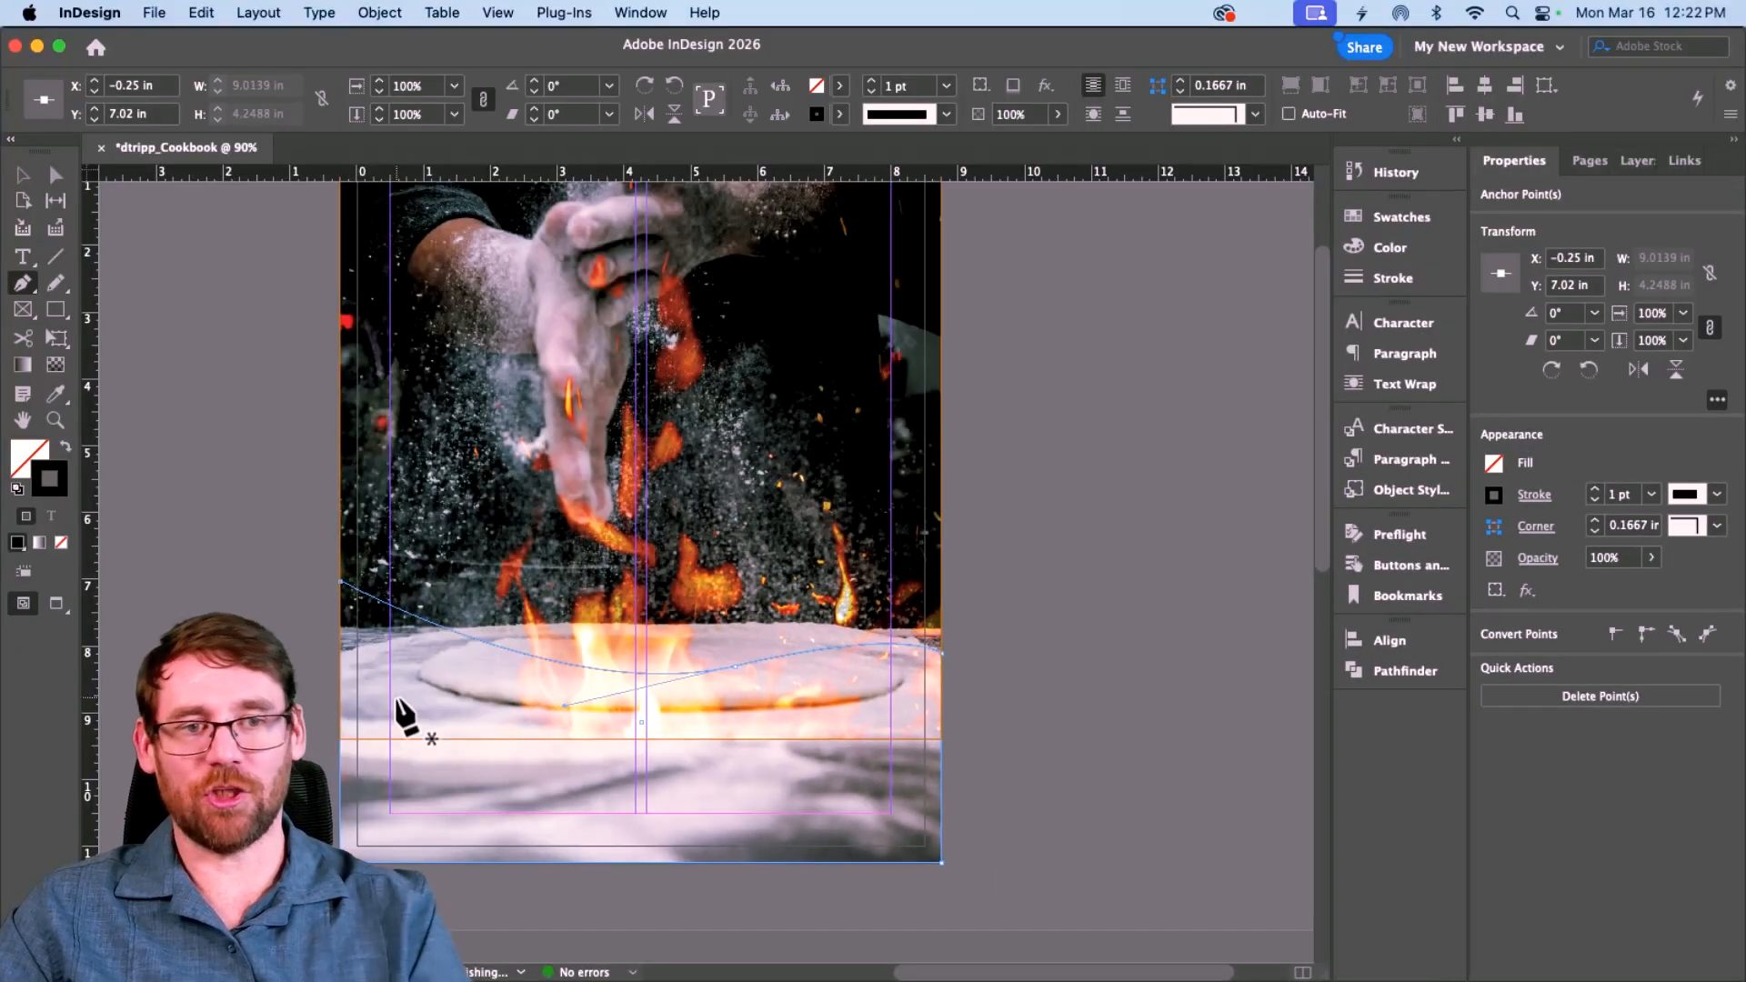
Step: Give the wave shape a solid black fill with no stroke and lower its top edge
click(63, 446)
click(64, 445)
click(23, 174)
click(196, 380)
click(197, 380)
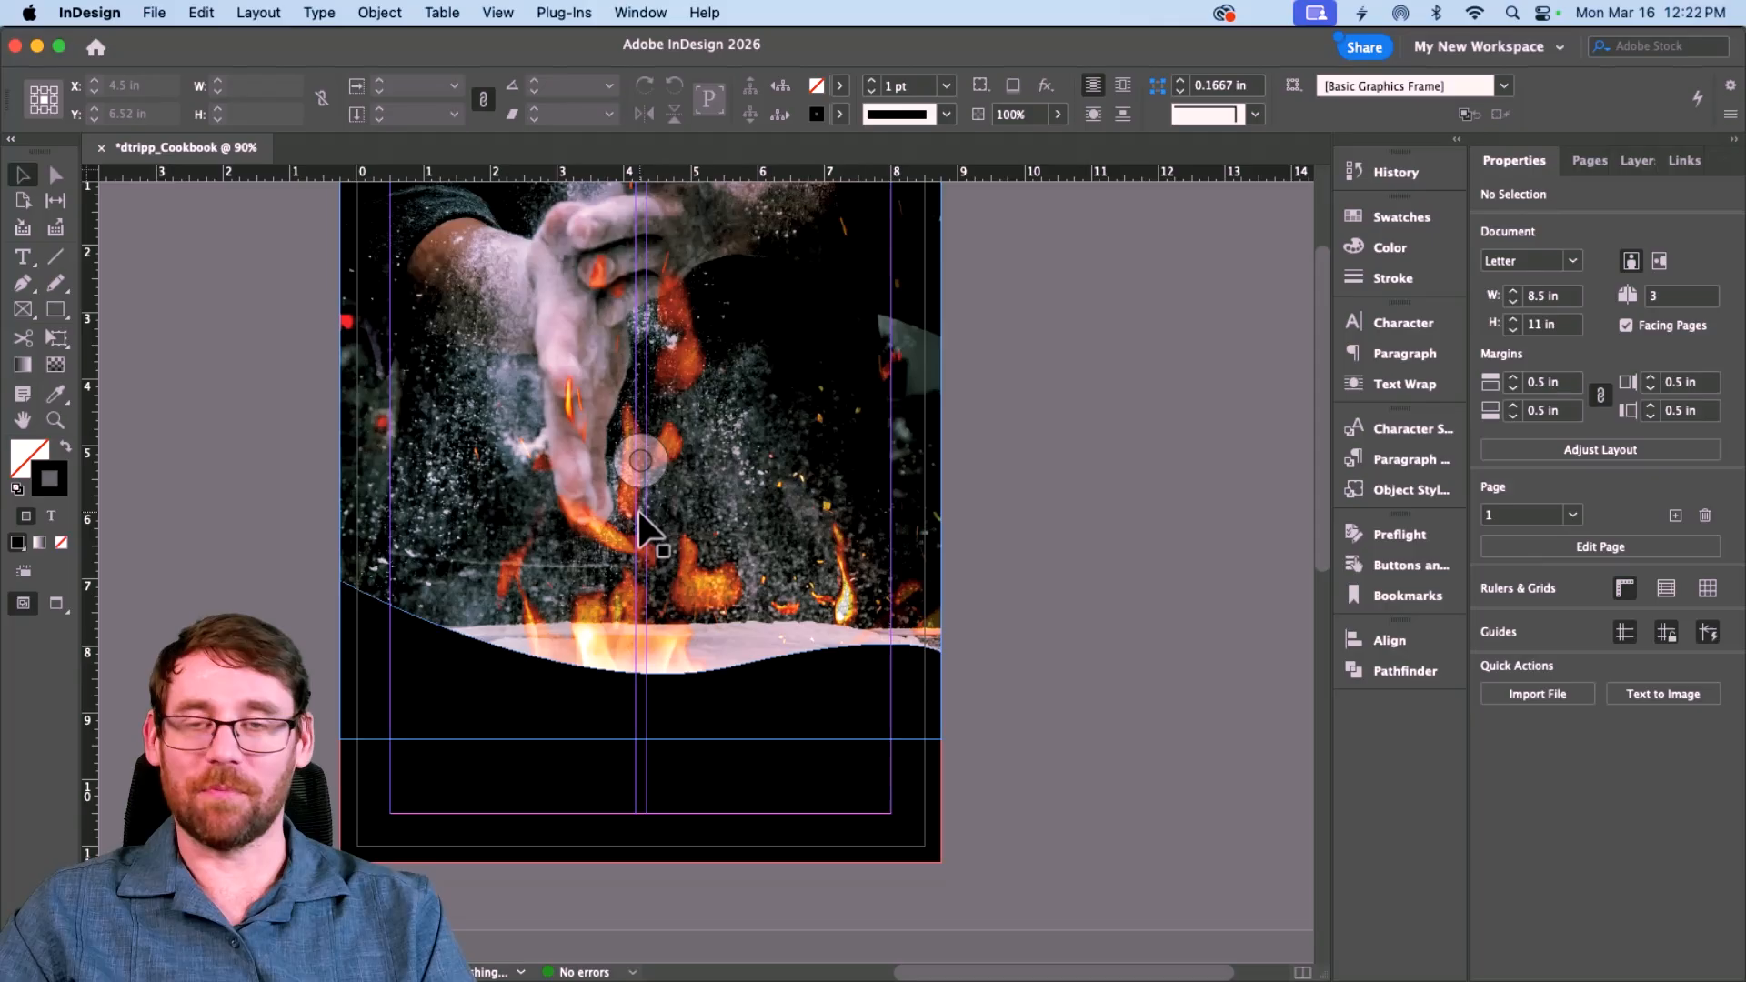
click(693, 792)
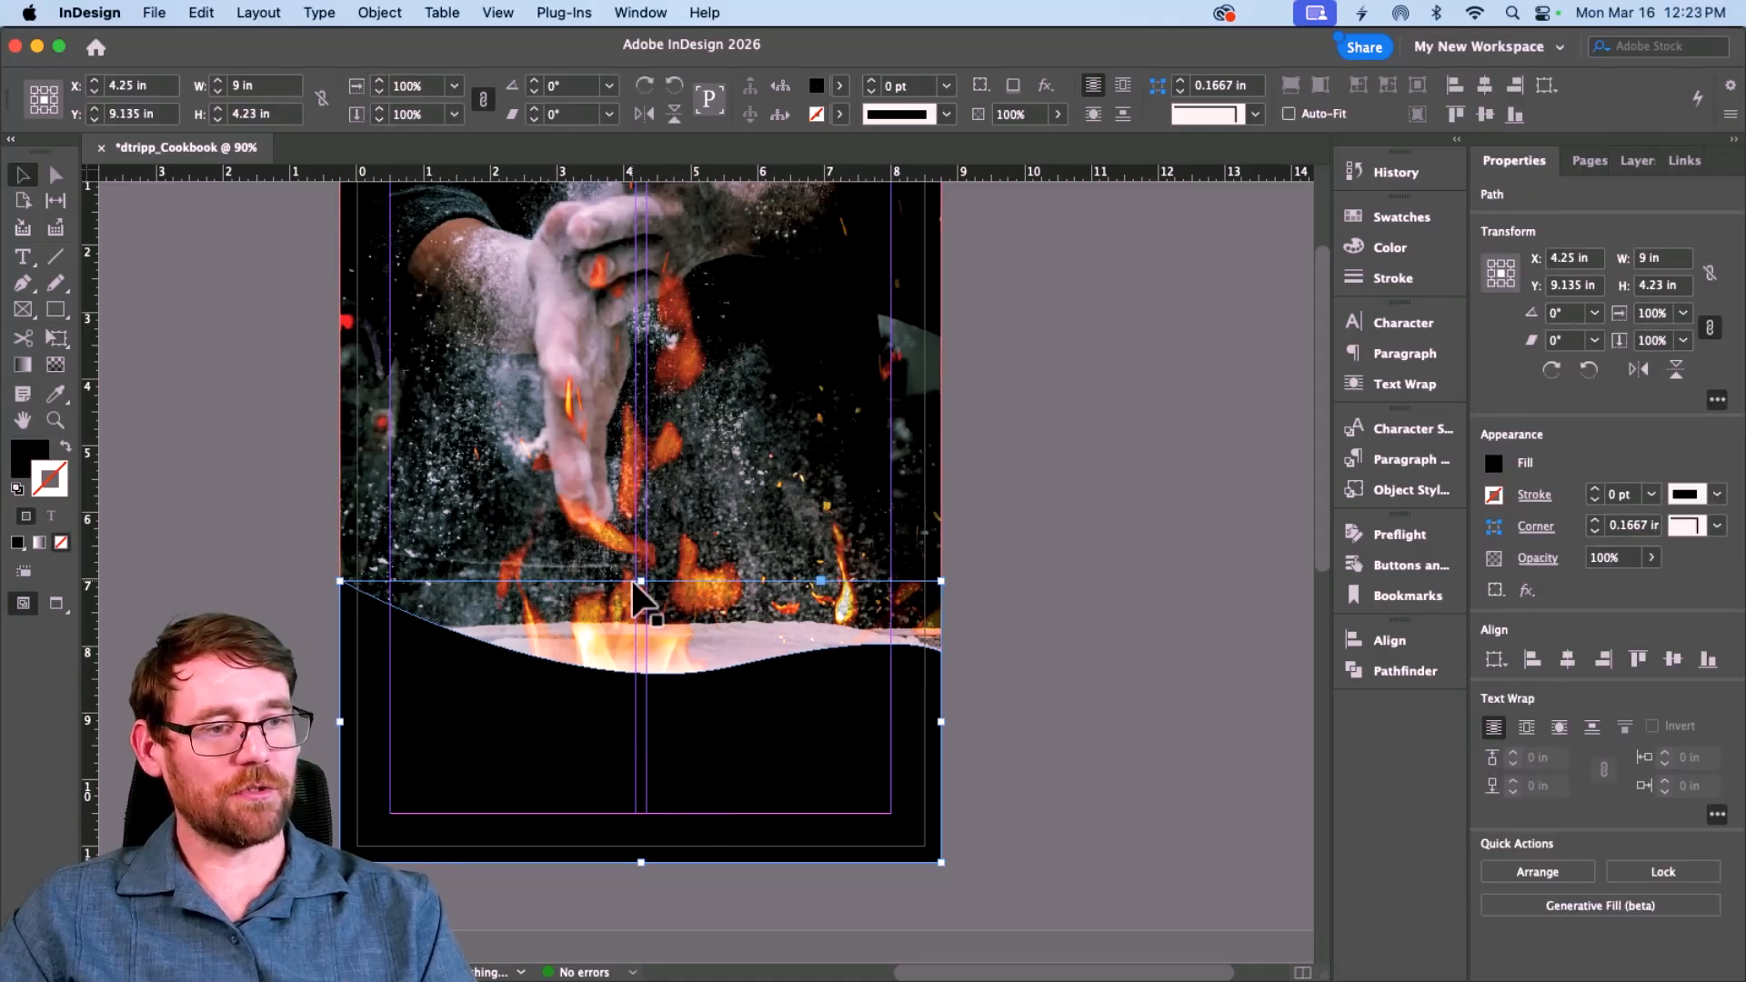
drag(641, 587, 633, 623)
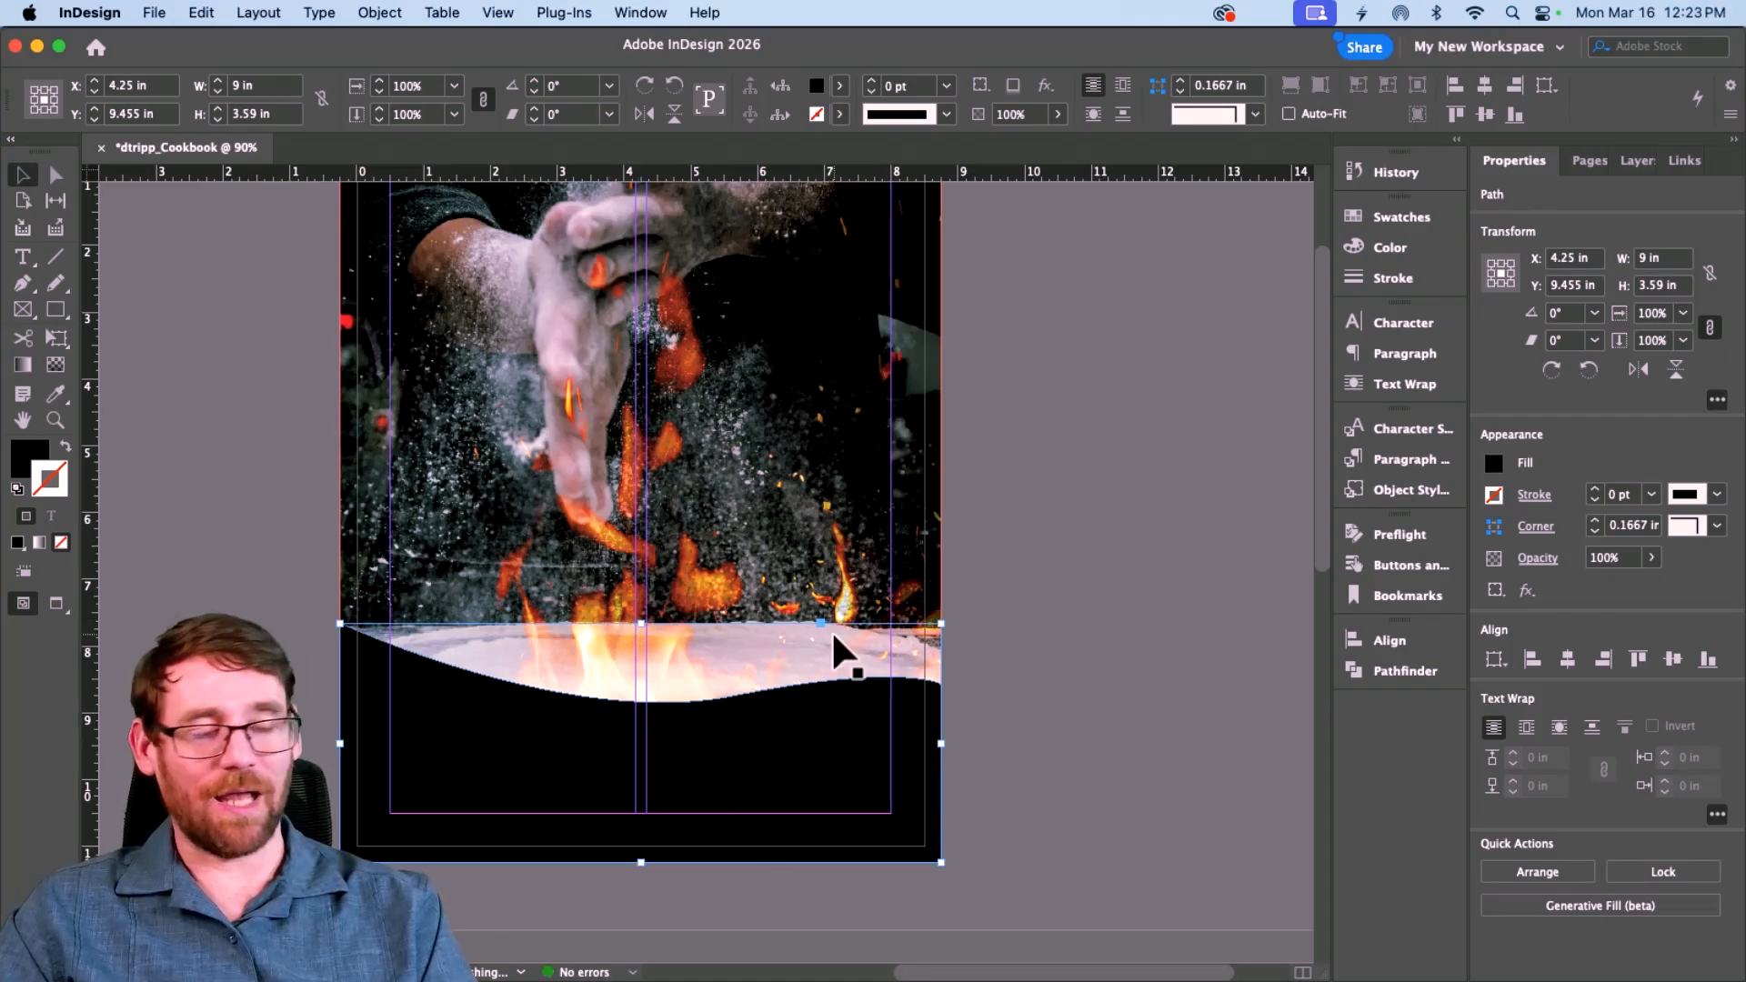
key(ctrl+Right)
key(ctrl+Right)
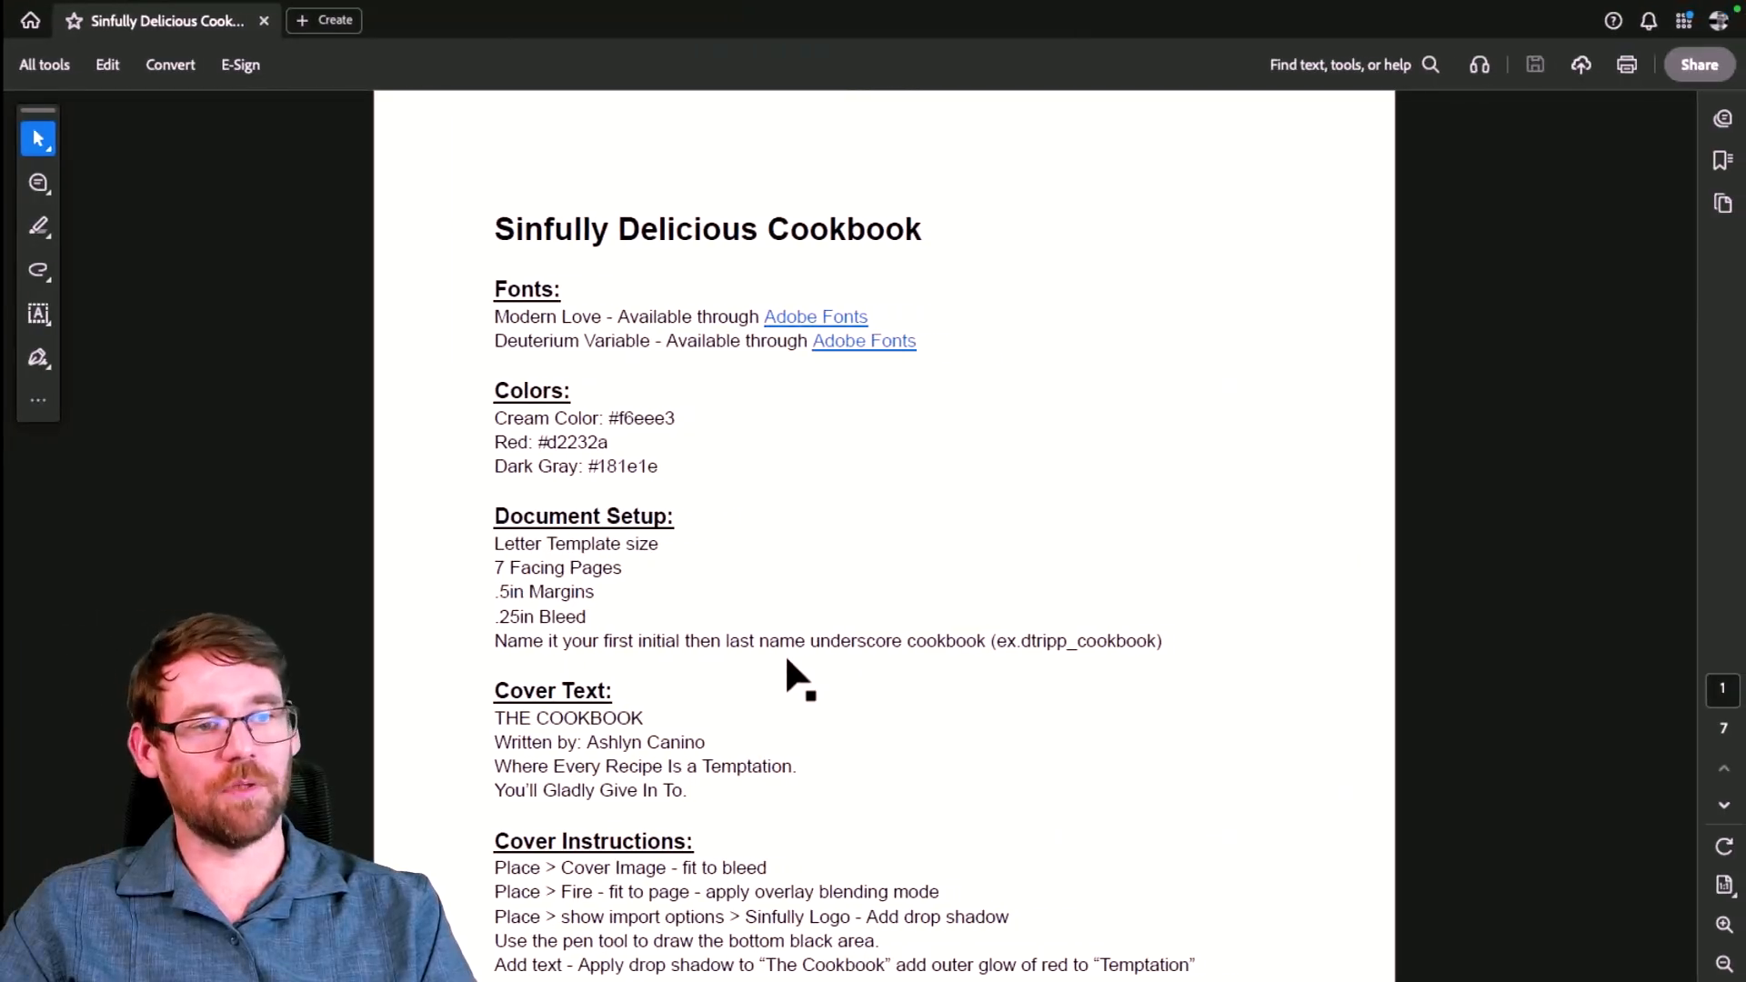
Step: Select the cream hex code #f6eee3 in the PDF's Colors list and copy it
drag(490, 418, 634, 427)
drag(497, 442, 607, 431)
double_click(556, 431)
triple_click(556, 433)
click(527, 465)
drag(558, 470, 632, 474)
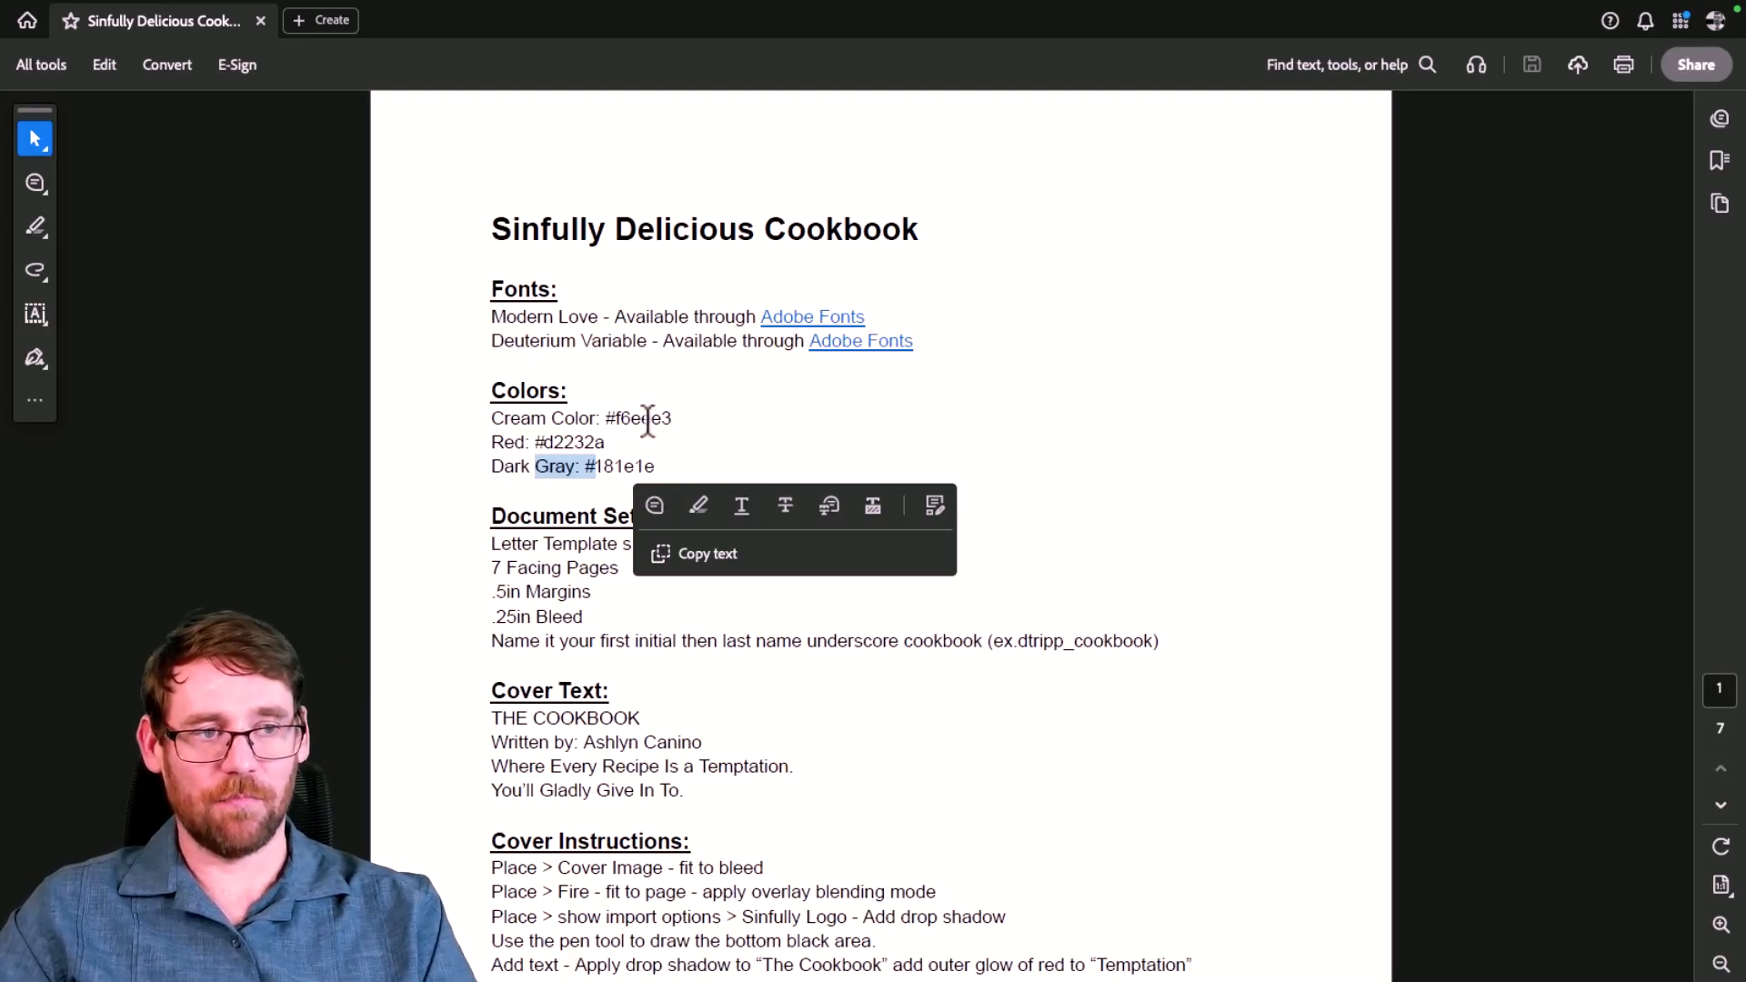
double_click(648, 420)
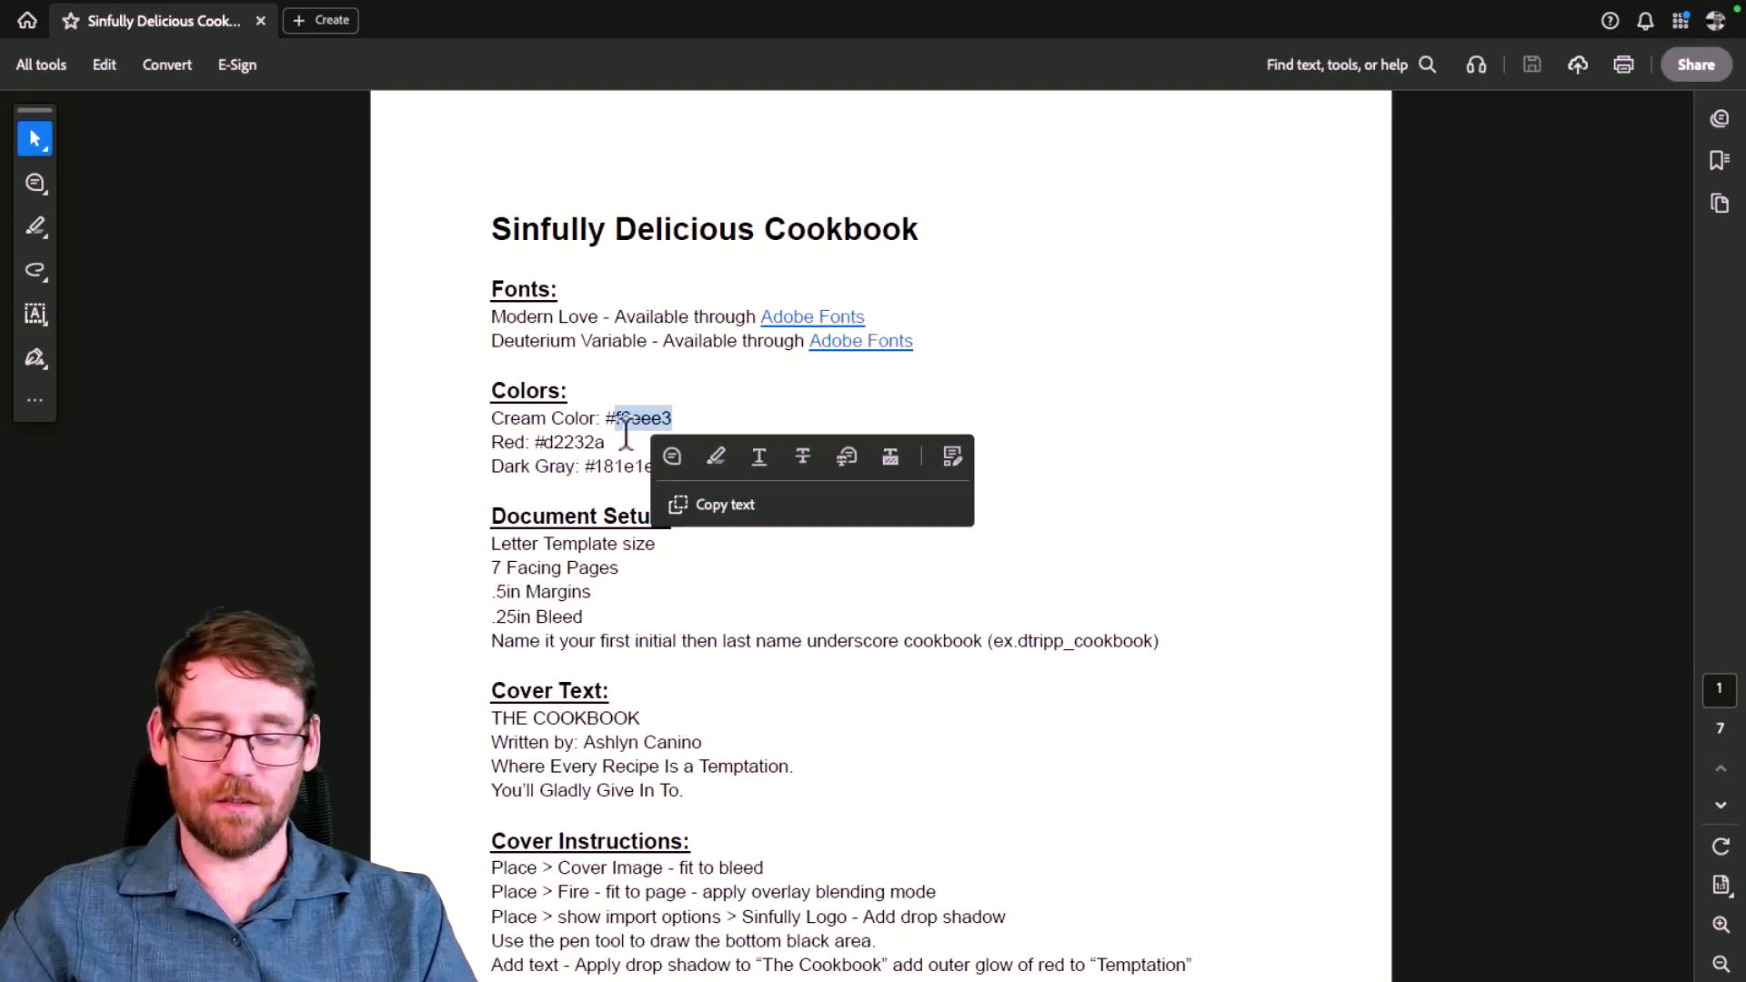
drag(624, 428, 616, 402)
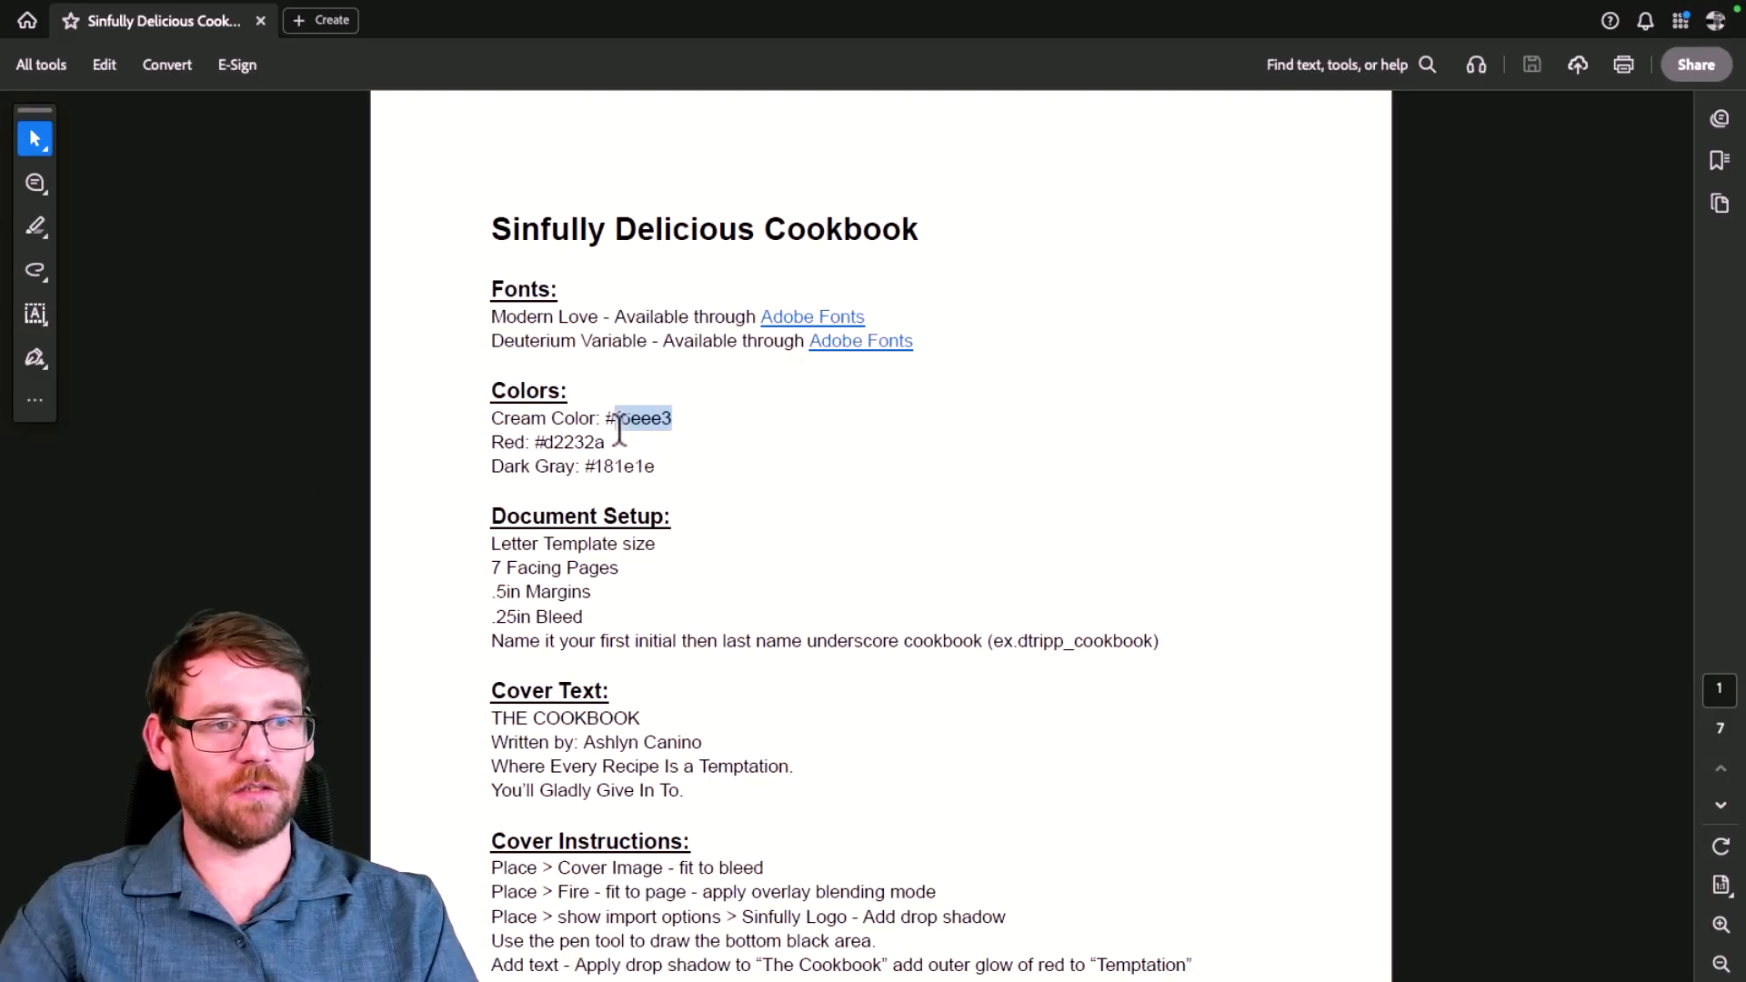
key(ctrl+Left)
key(ctrl+Left)
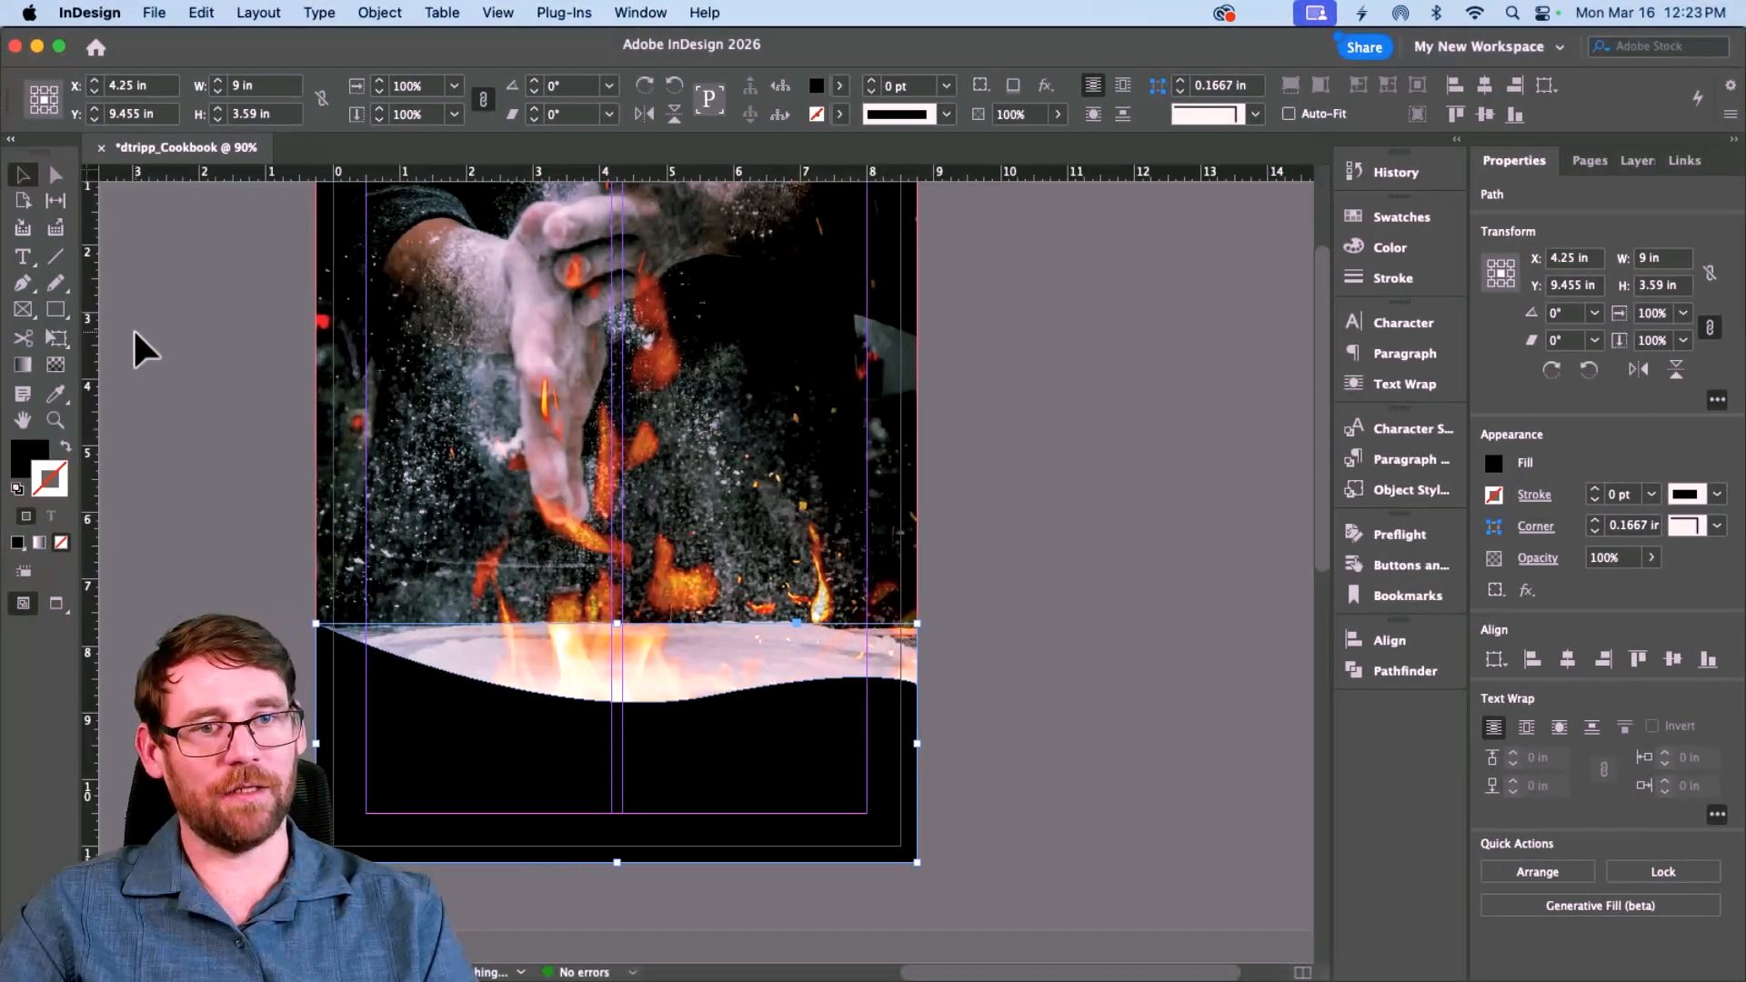
Step: Draw a small square beside the page and fill it cream #f6eee3 with no outline
click(57, 309)
drag(158, 317, 252, 412)
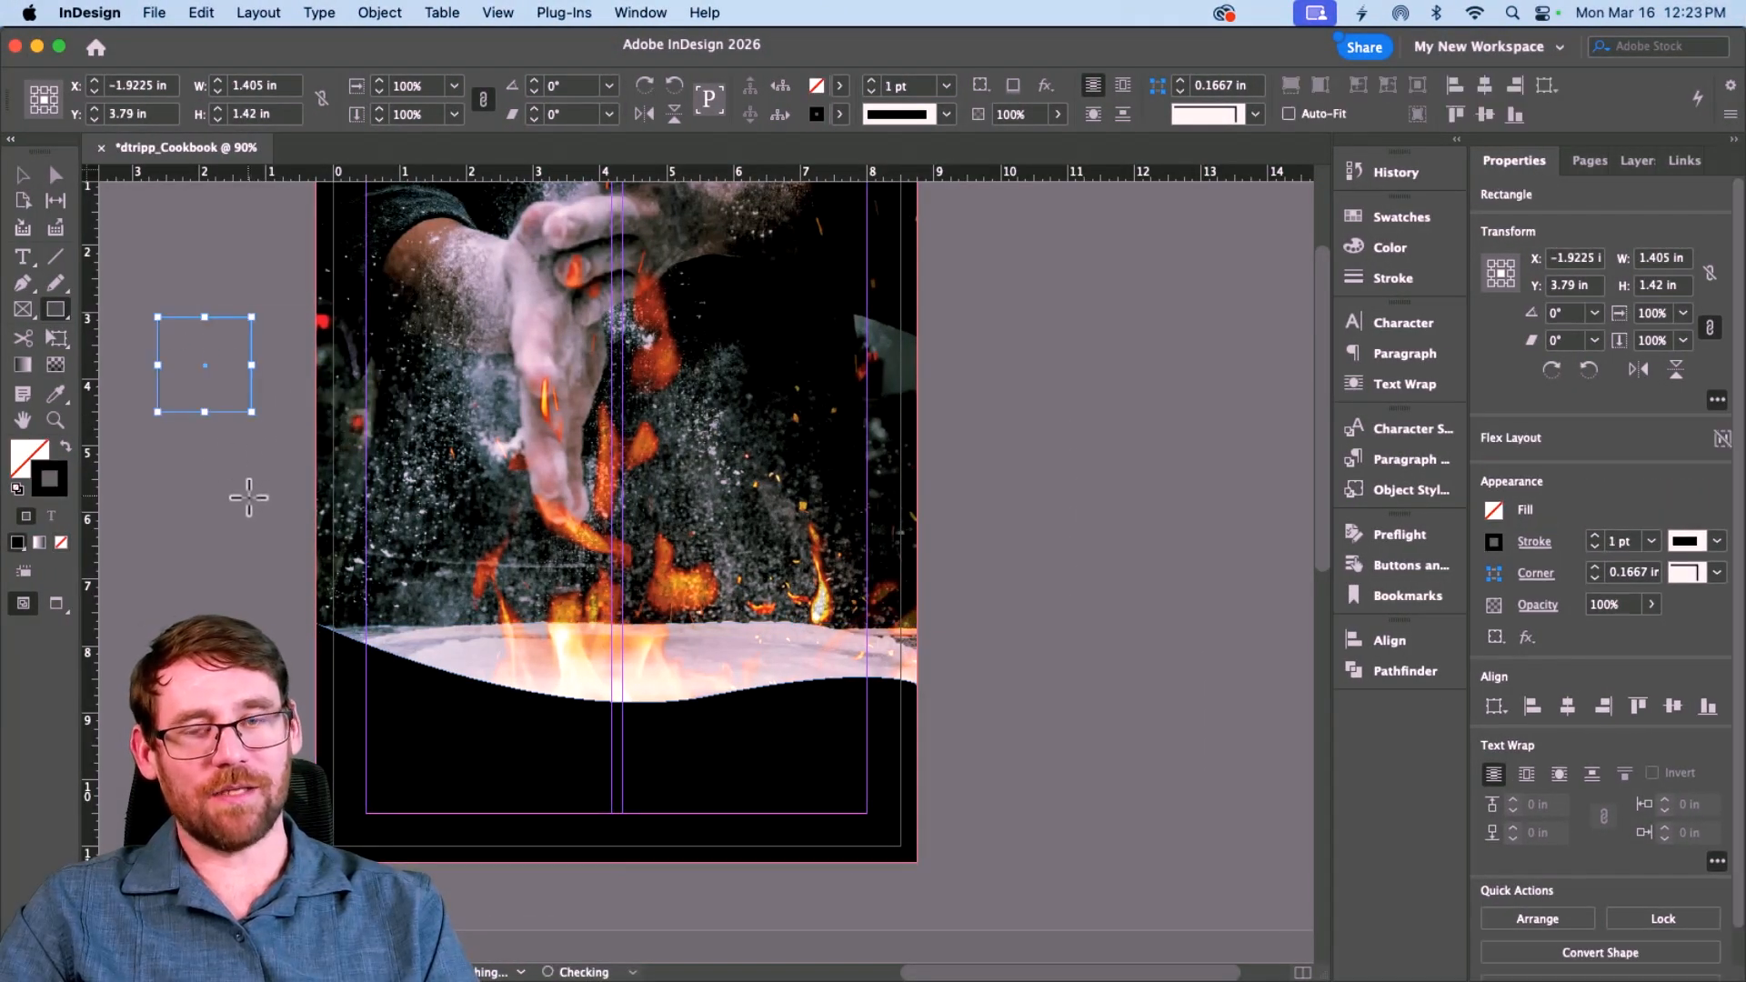
click(64, 446)
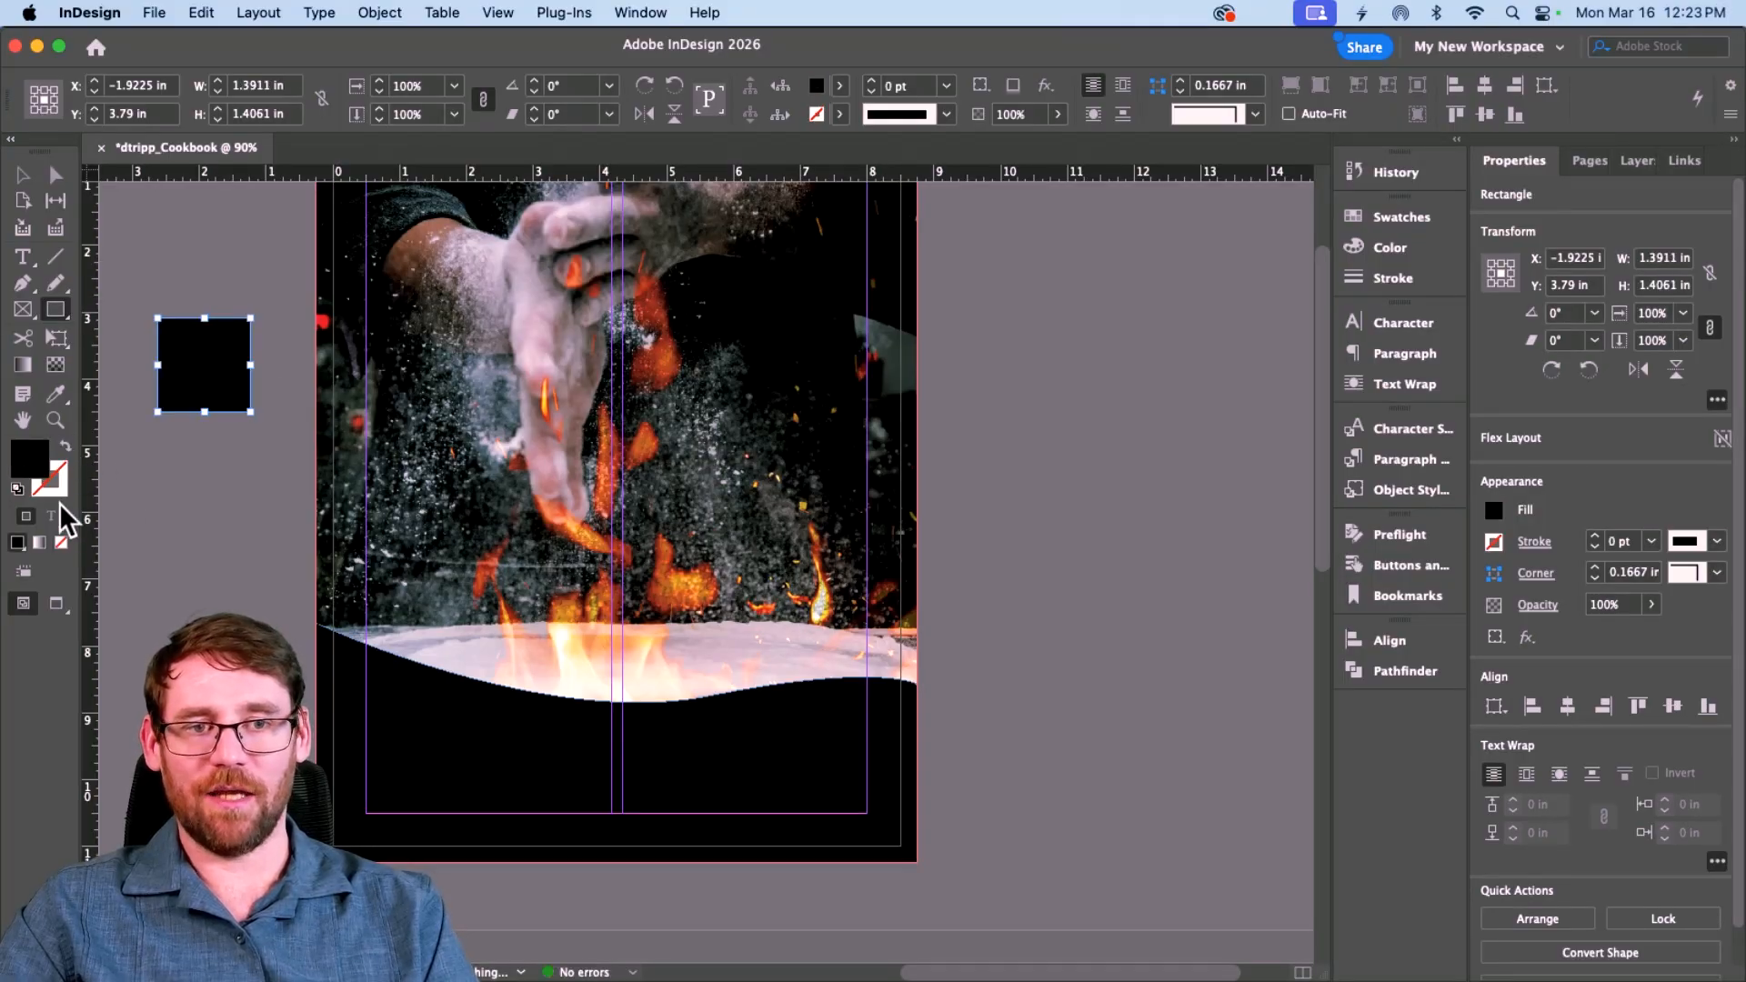
double_click(39, 468)
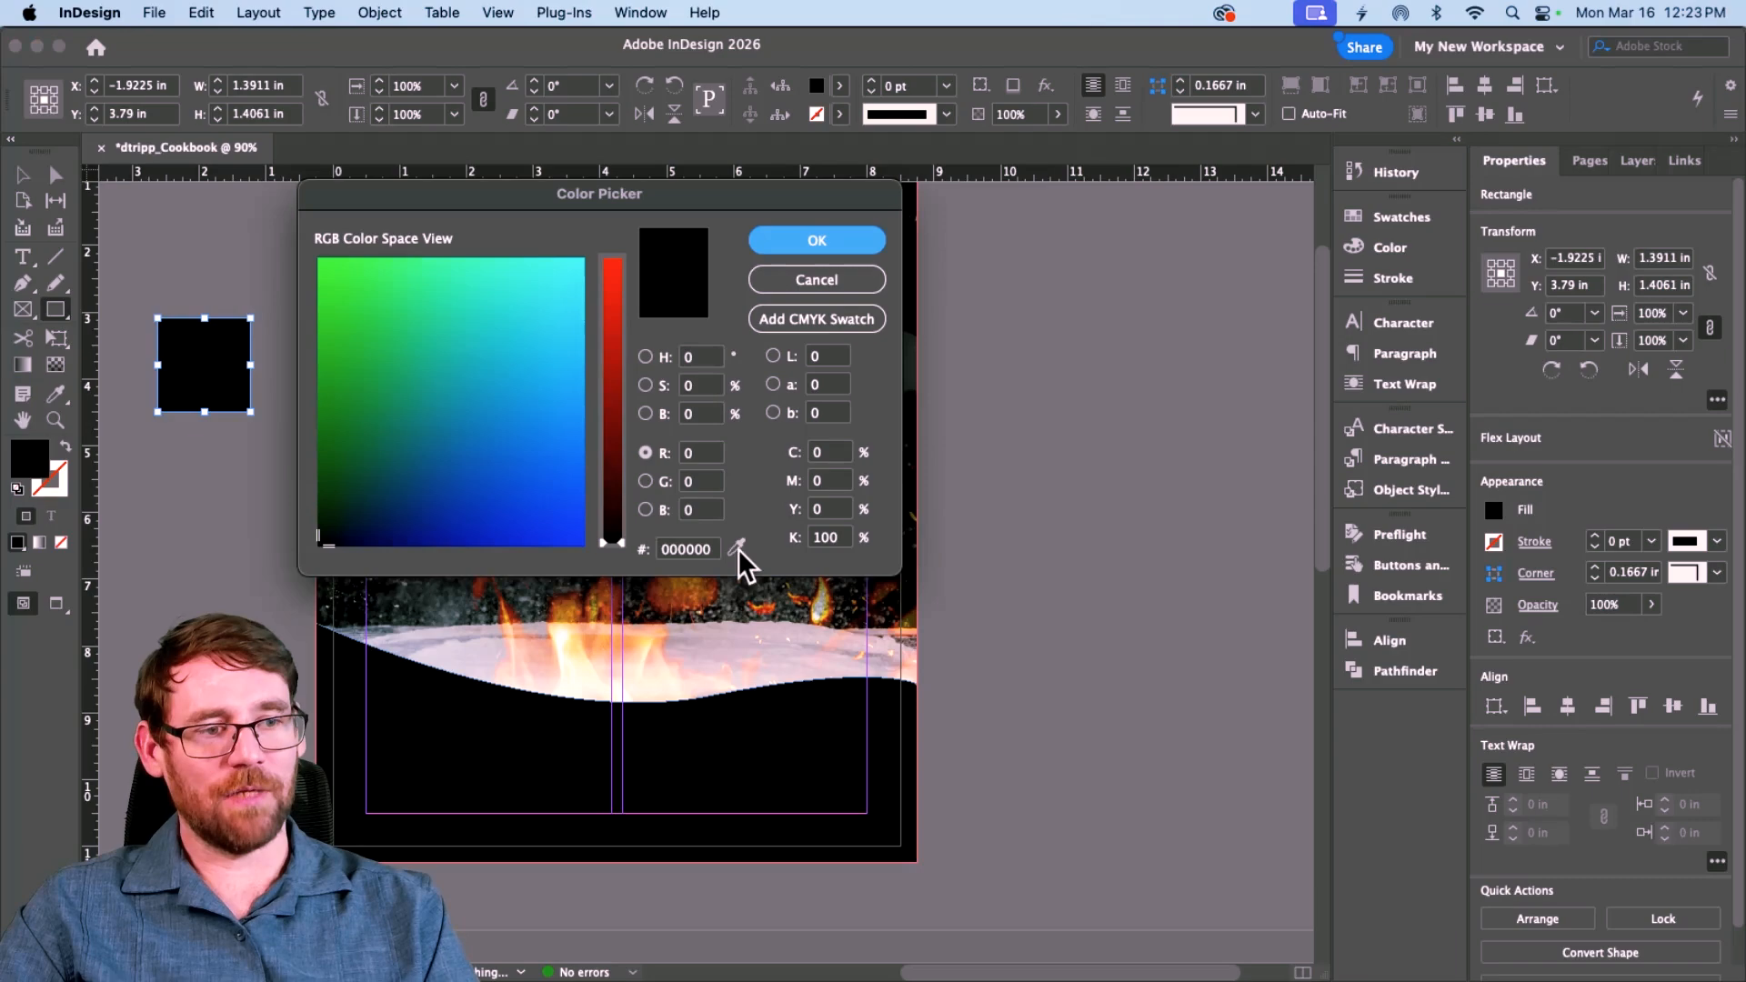
click(688, 548)
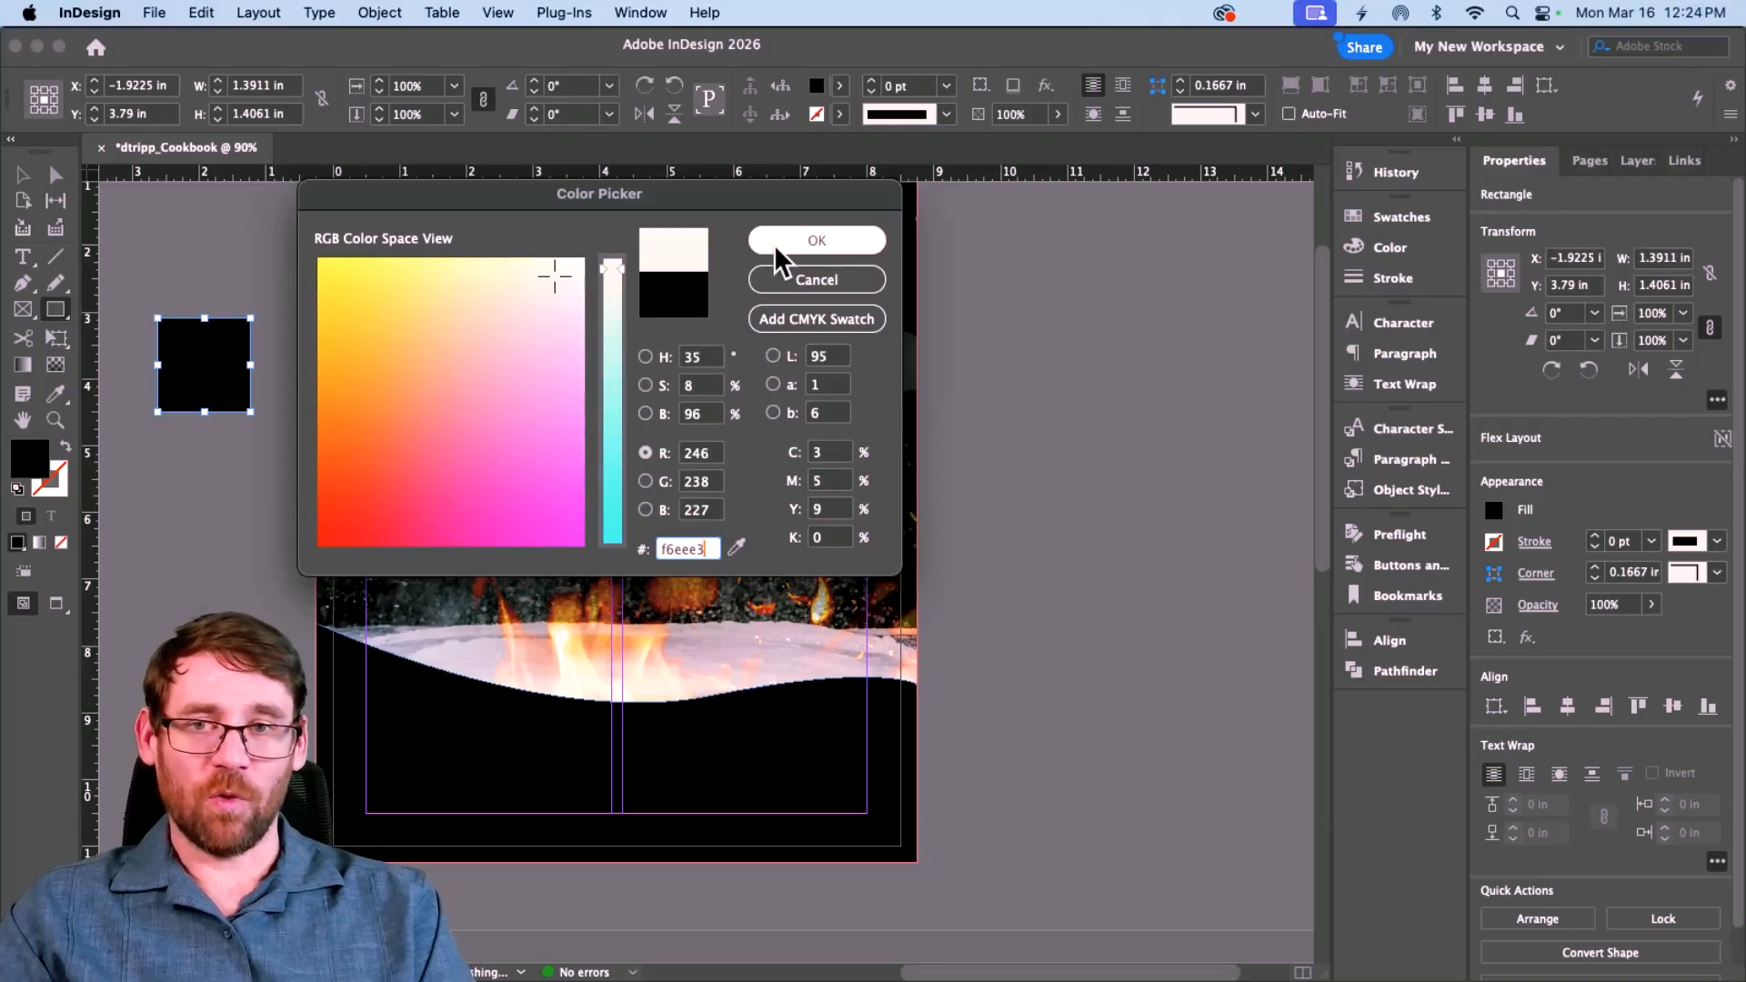
click(775, 248)
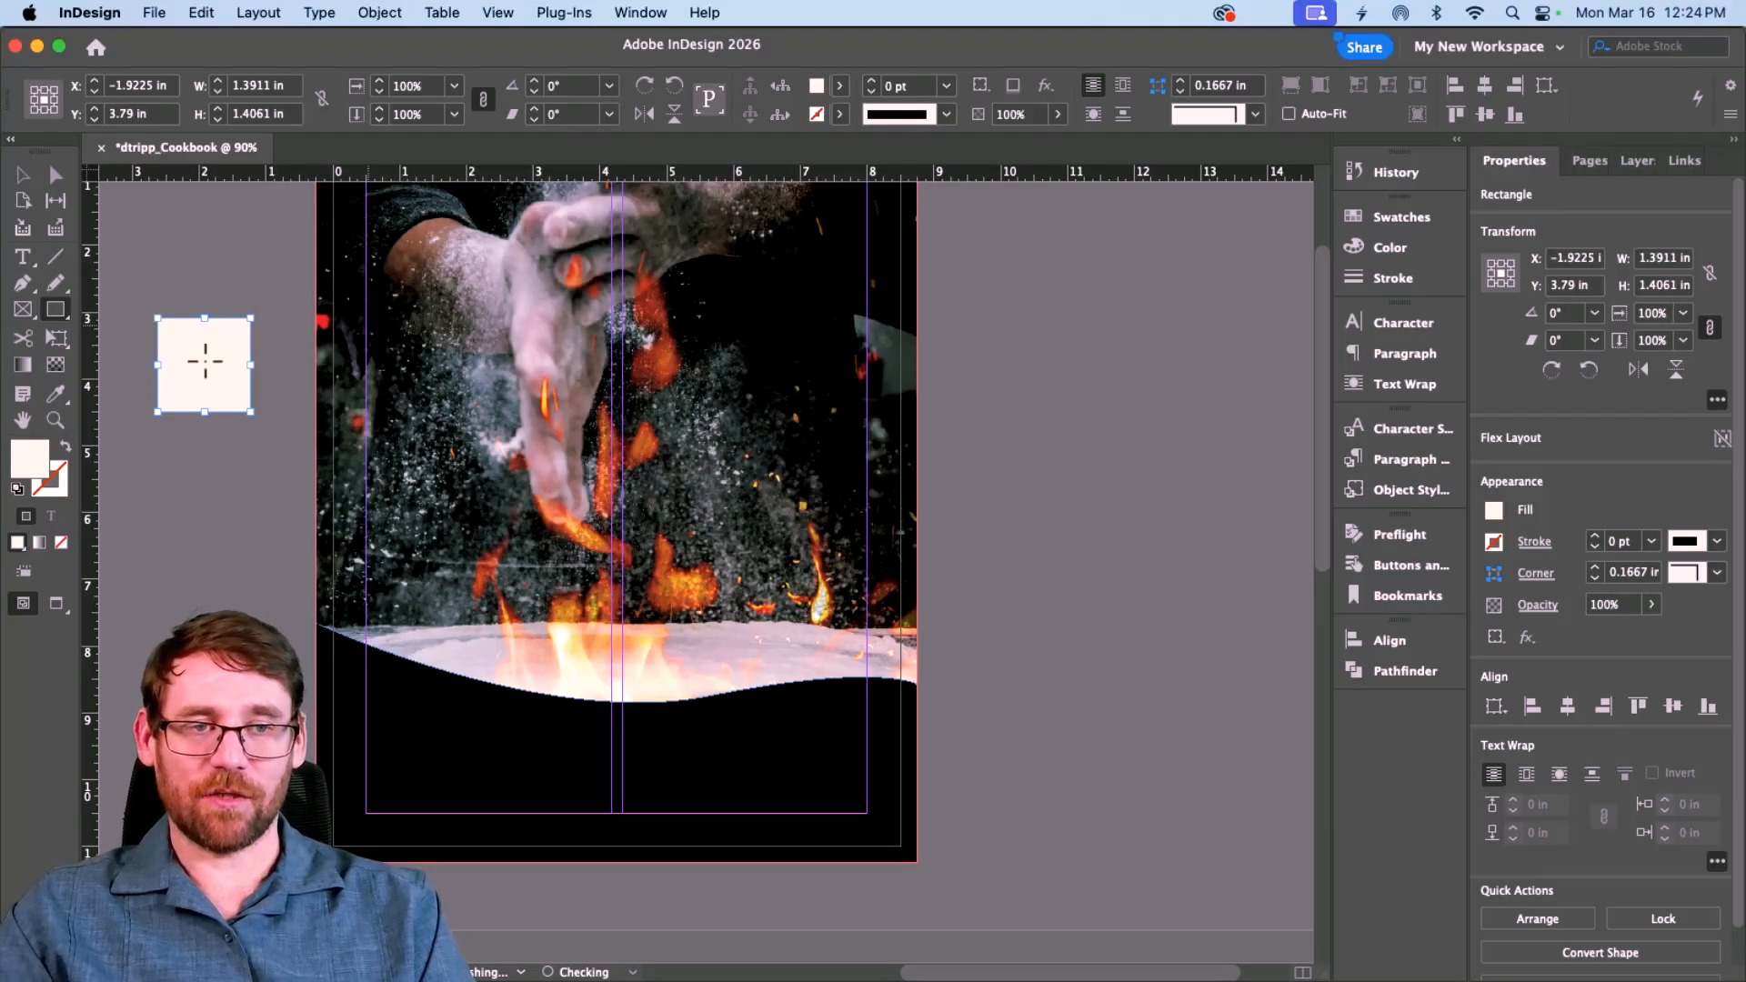
Step: Duplicate the cream square below it and grab the red hex code #d2232a
click(23, 174)
drag(207, 393, 215, 579)
click(206, 459)
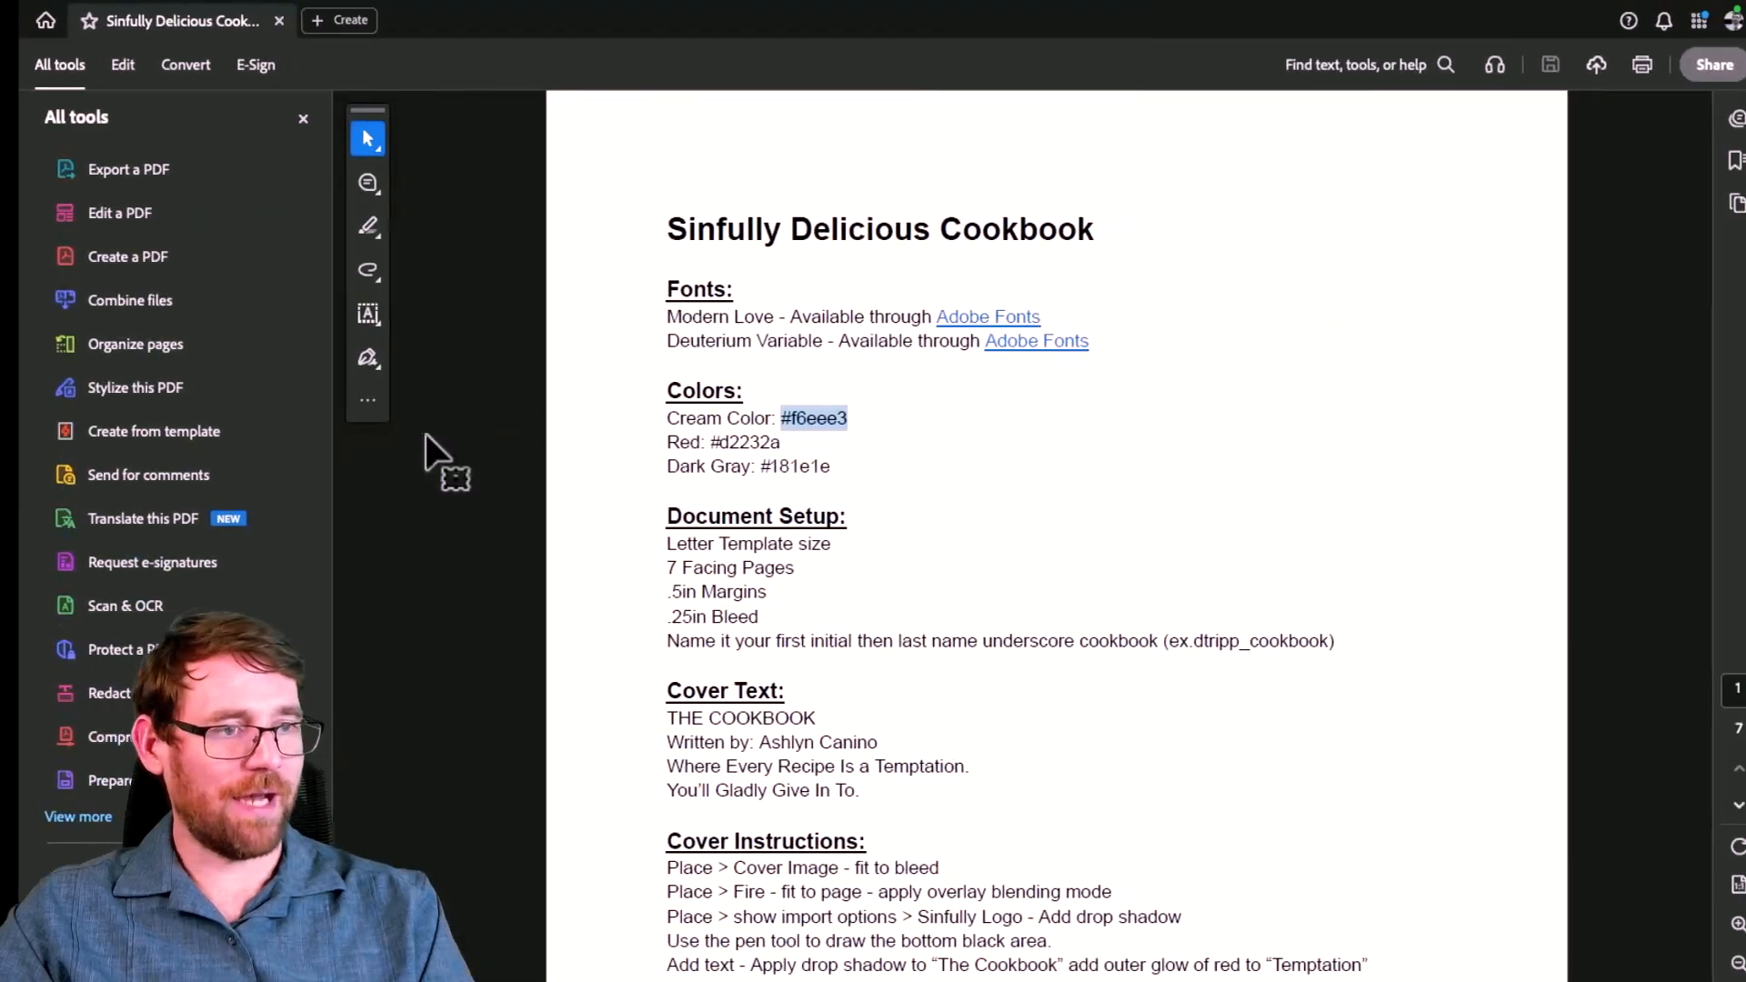
click(699, 442)
drag(698, 442, 714, 442)
click(752, 465)
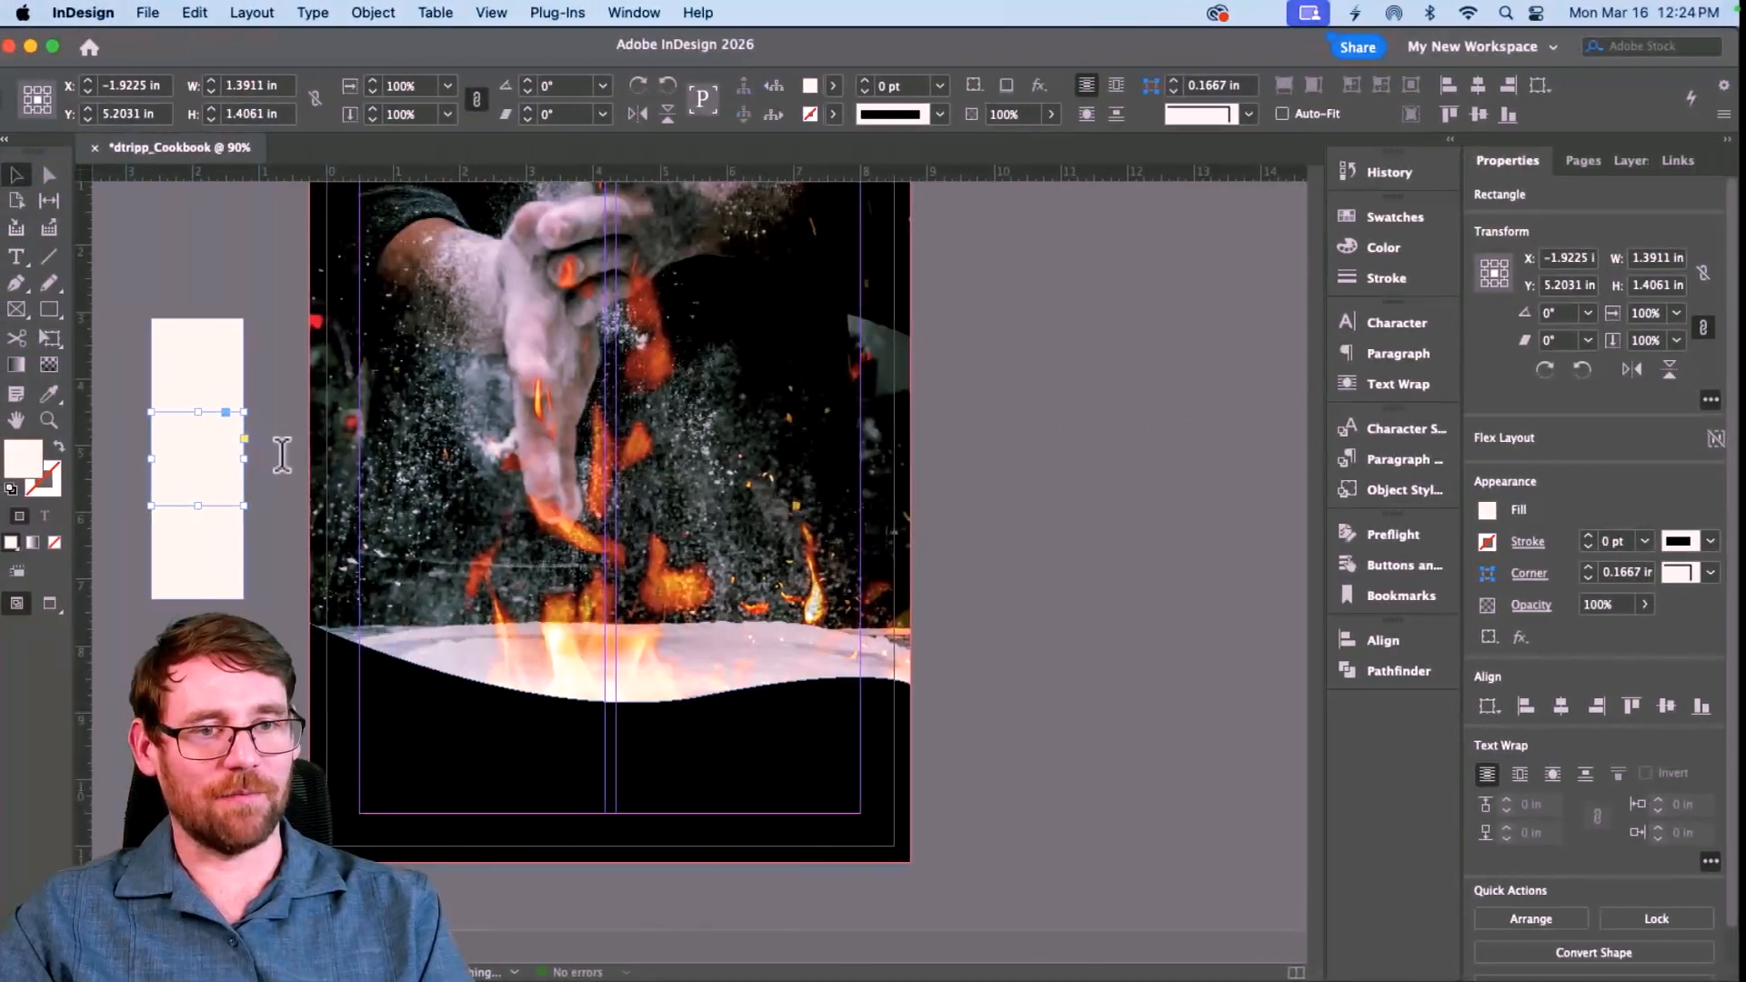
Step: Fill the middle square red and the bottom one dark gray #181e1e, then select all three
double_click(37, 458)
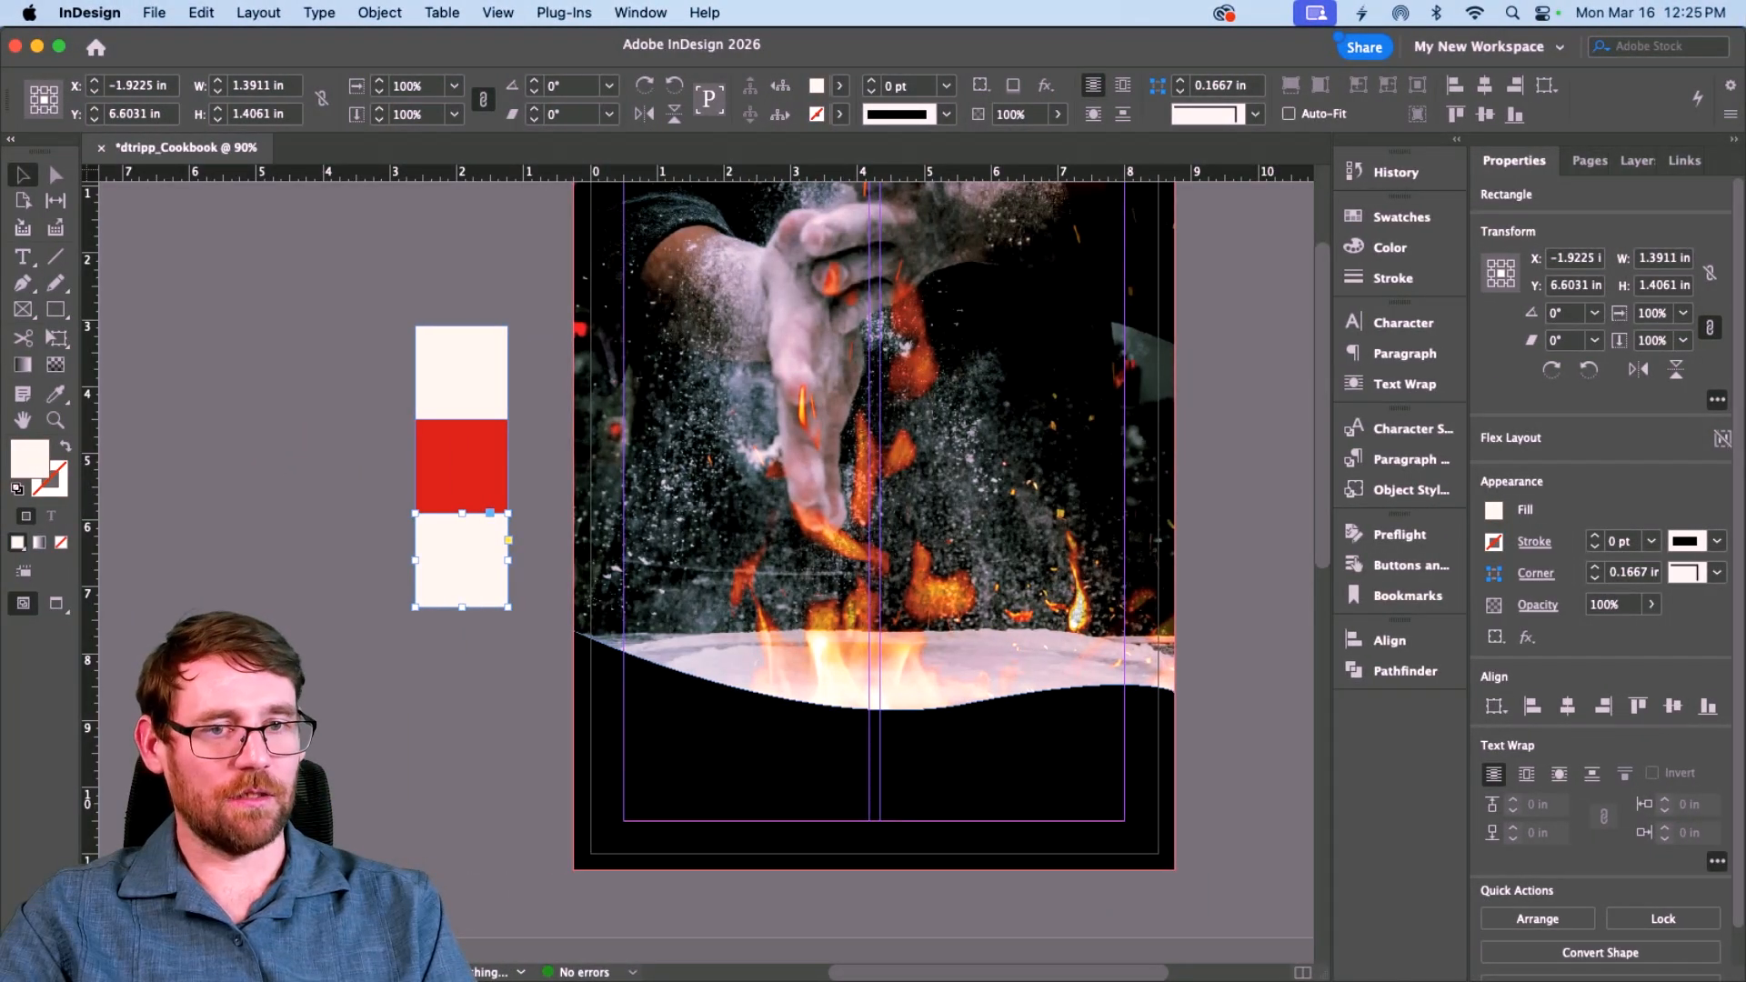
double_click(43, 471)
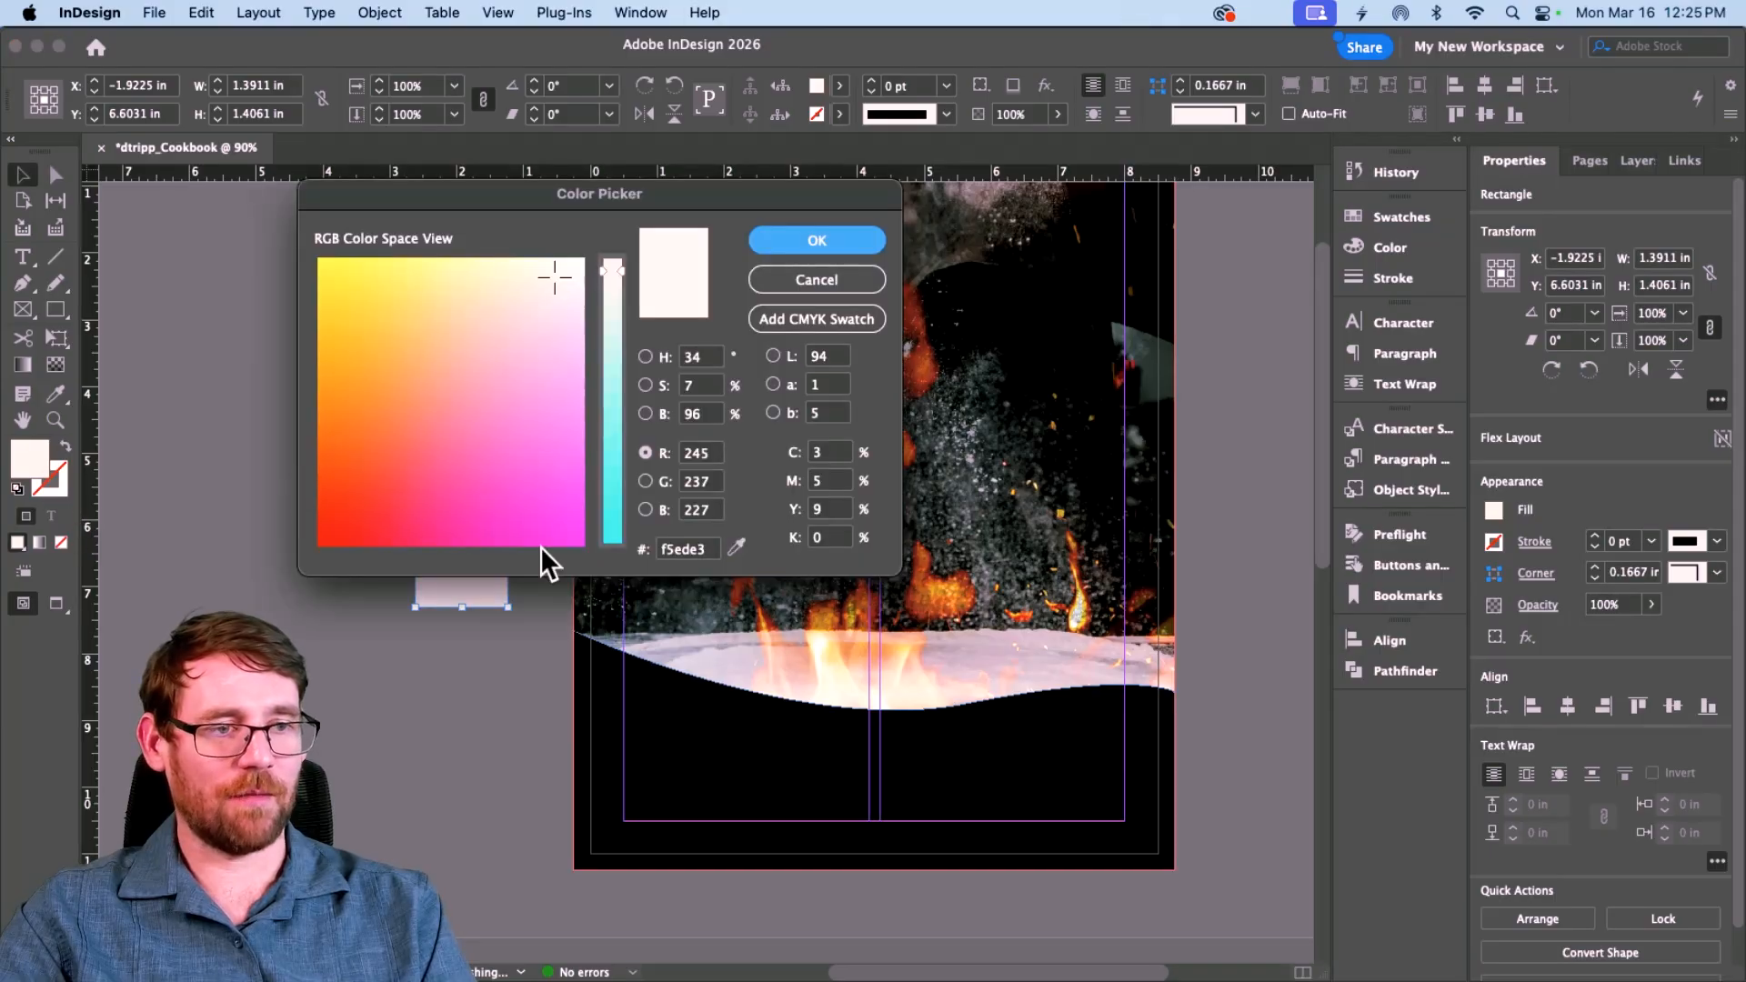
double_click(695, 548)
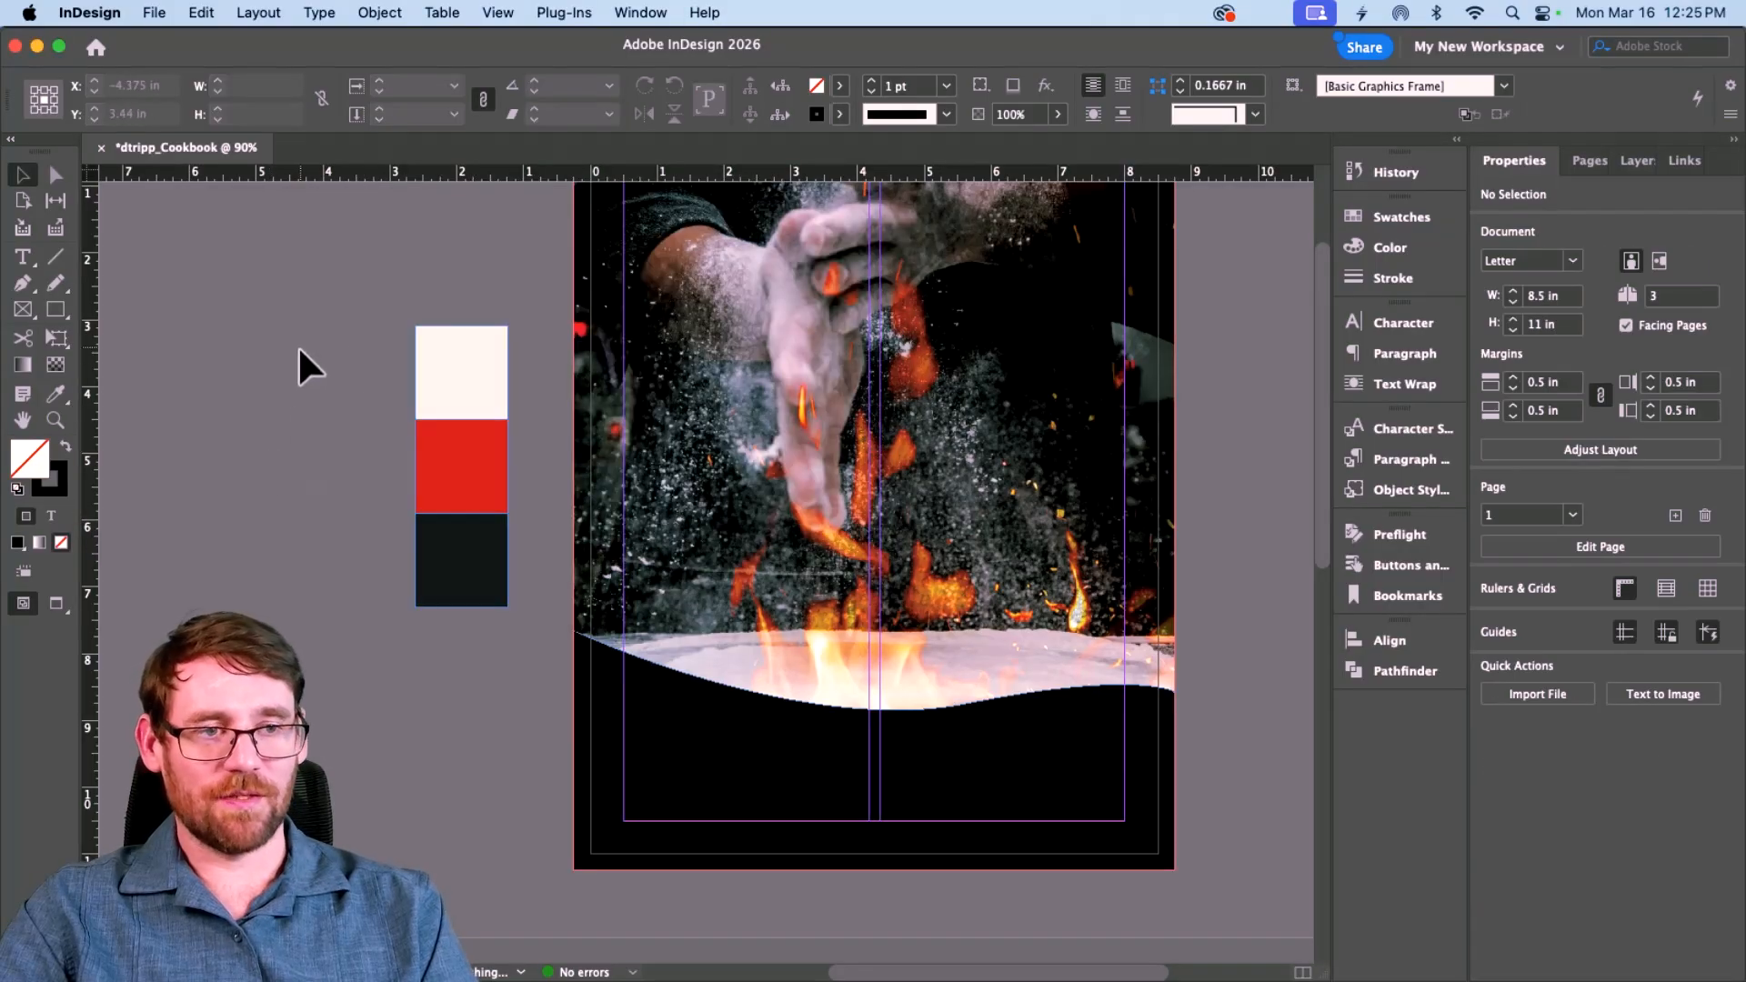
drag(298, 349, 518, 643)
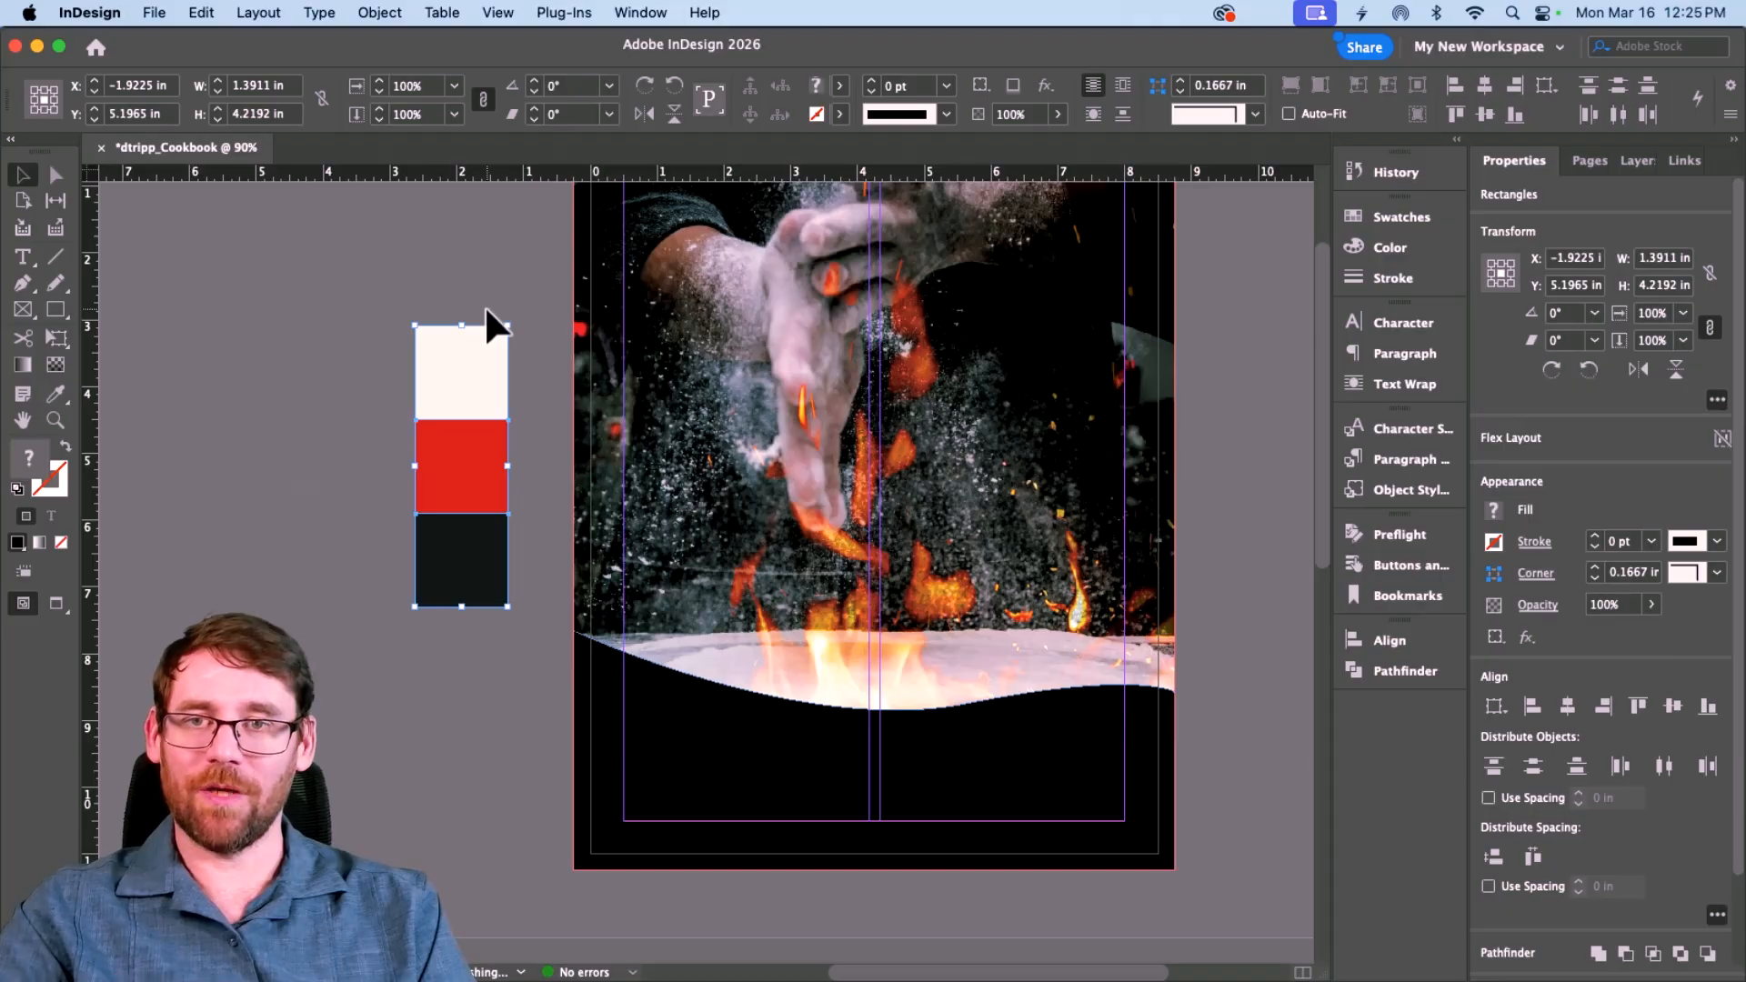
Step: Create a Cookbook colour group from the selected chips and fill the bottom wave with its dark gray
click(1376, 219)
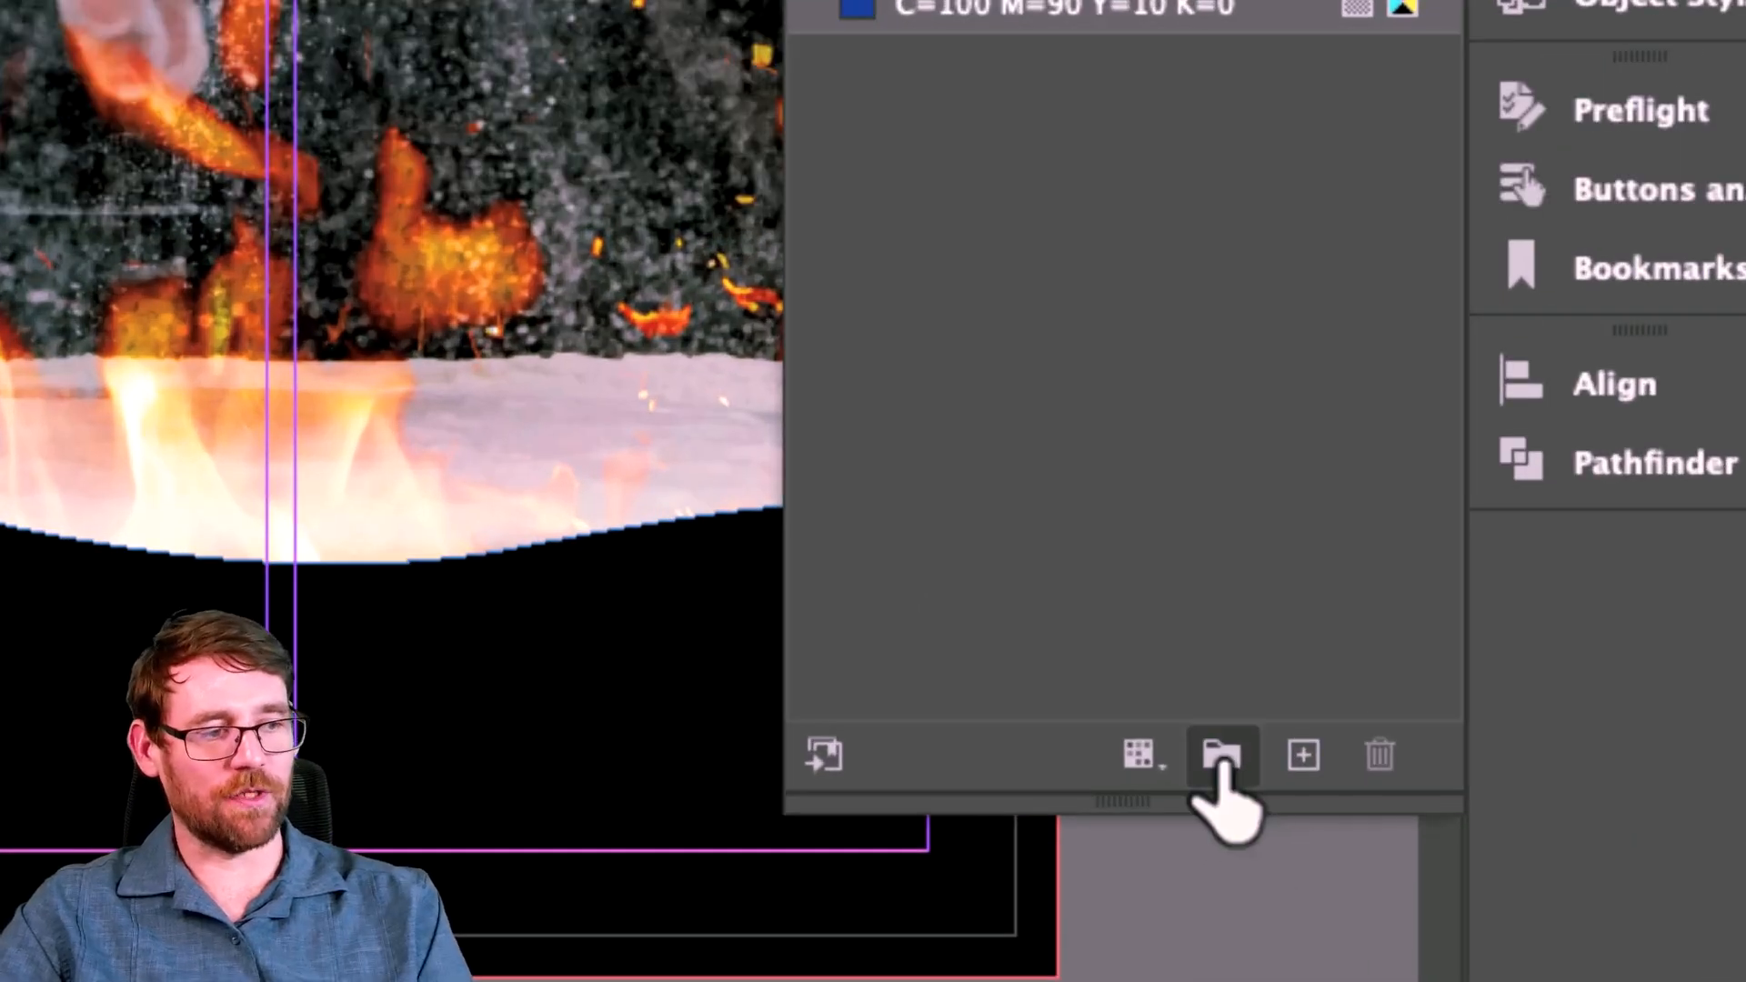
click(1220, 759)
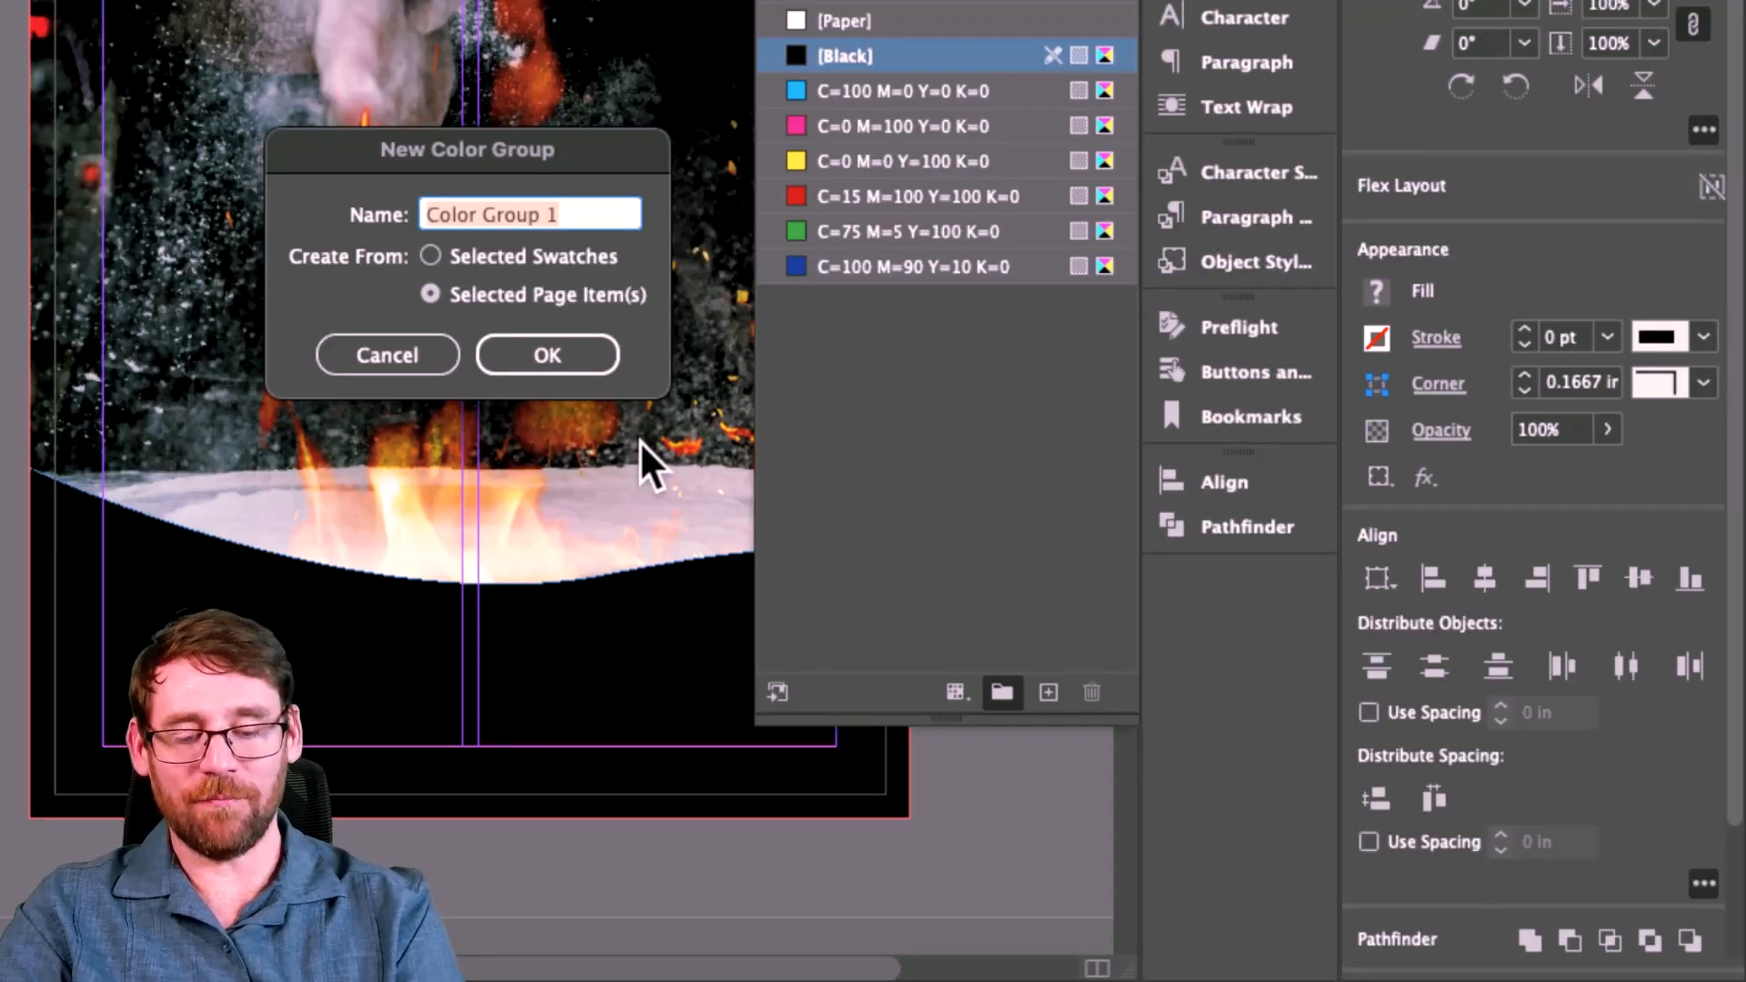
text(Cookbook)
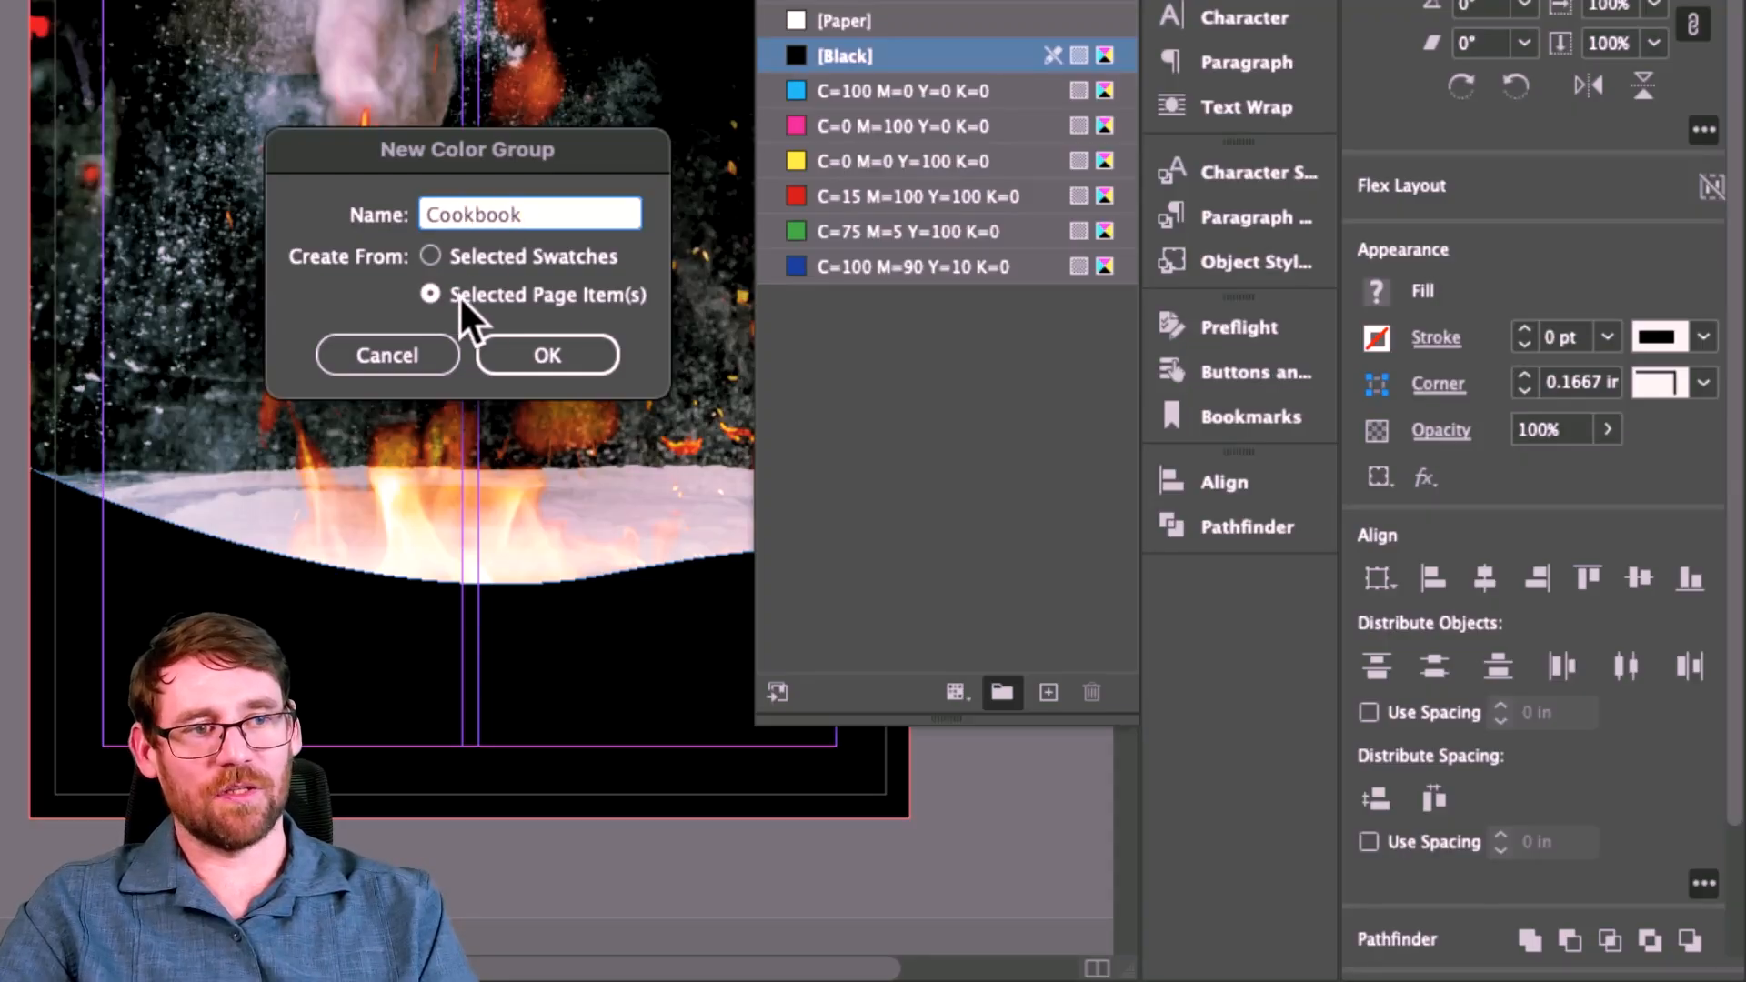
click(548, 353)
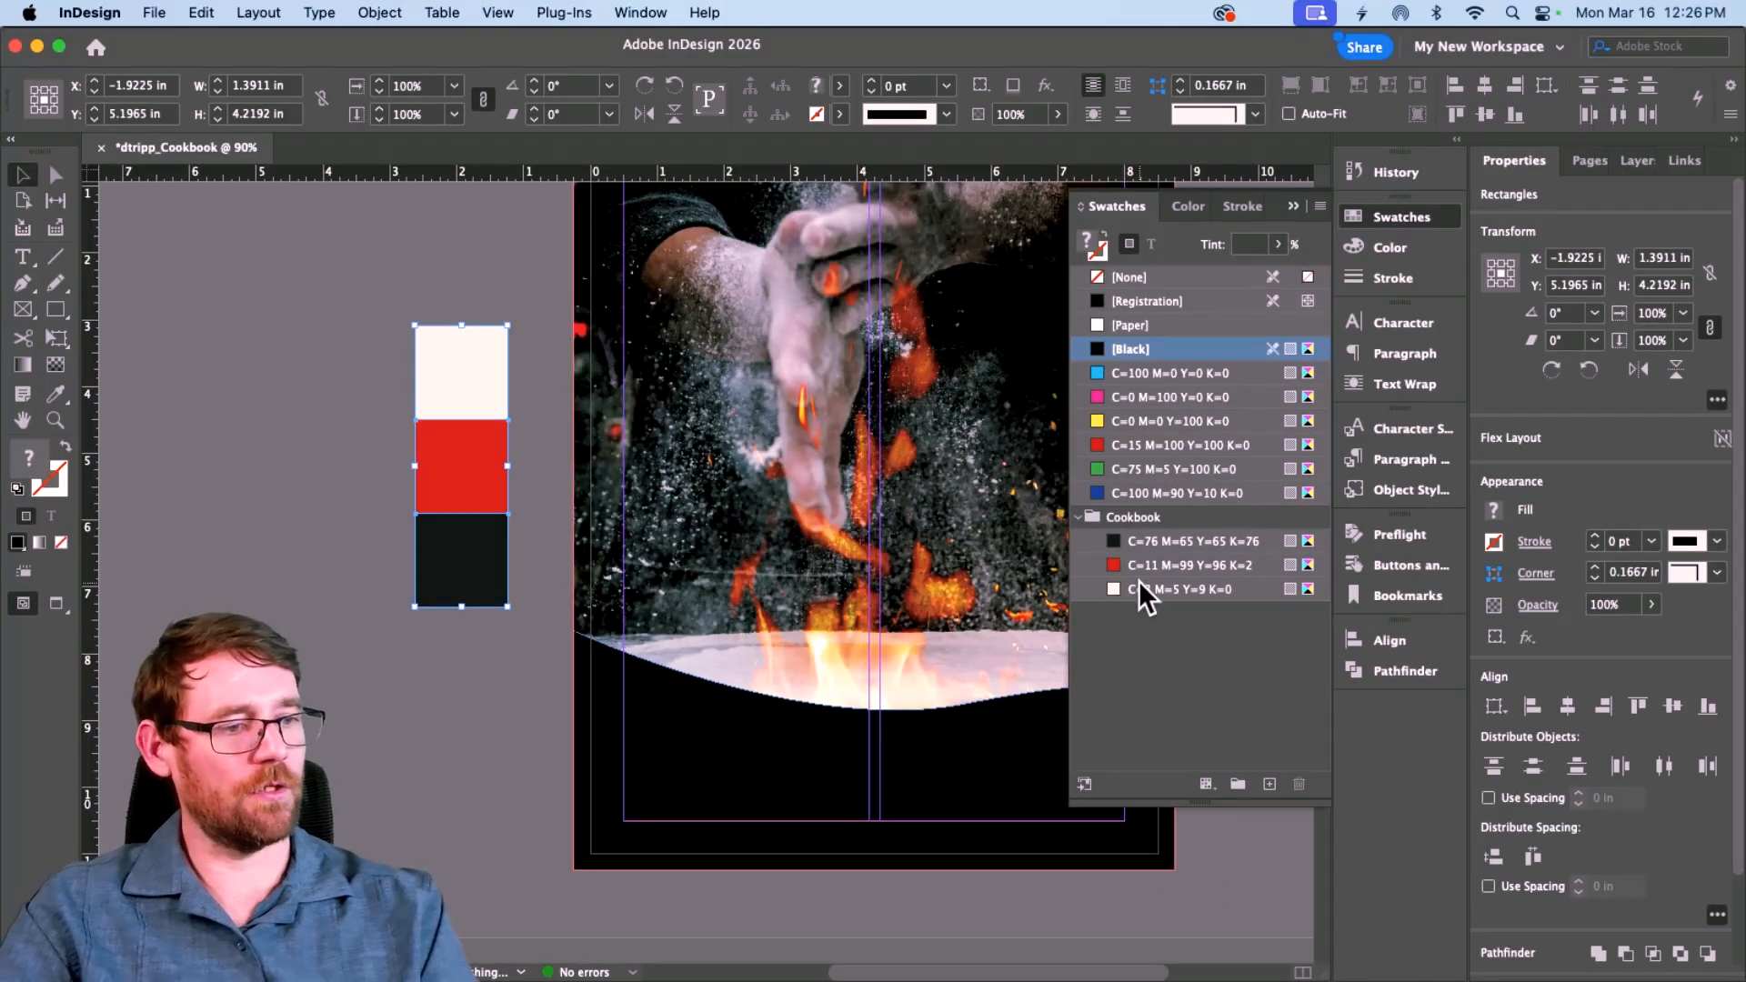
click(754, 757)
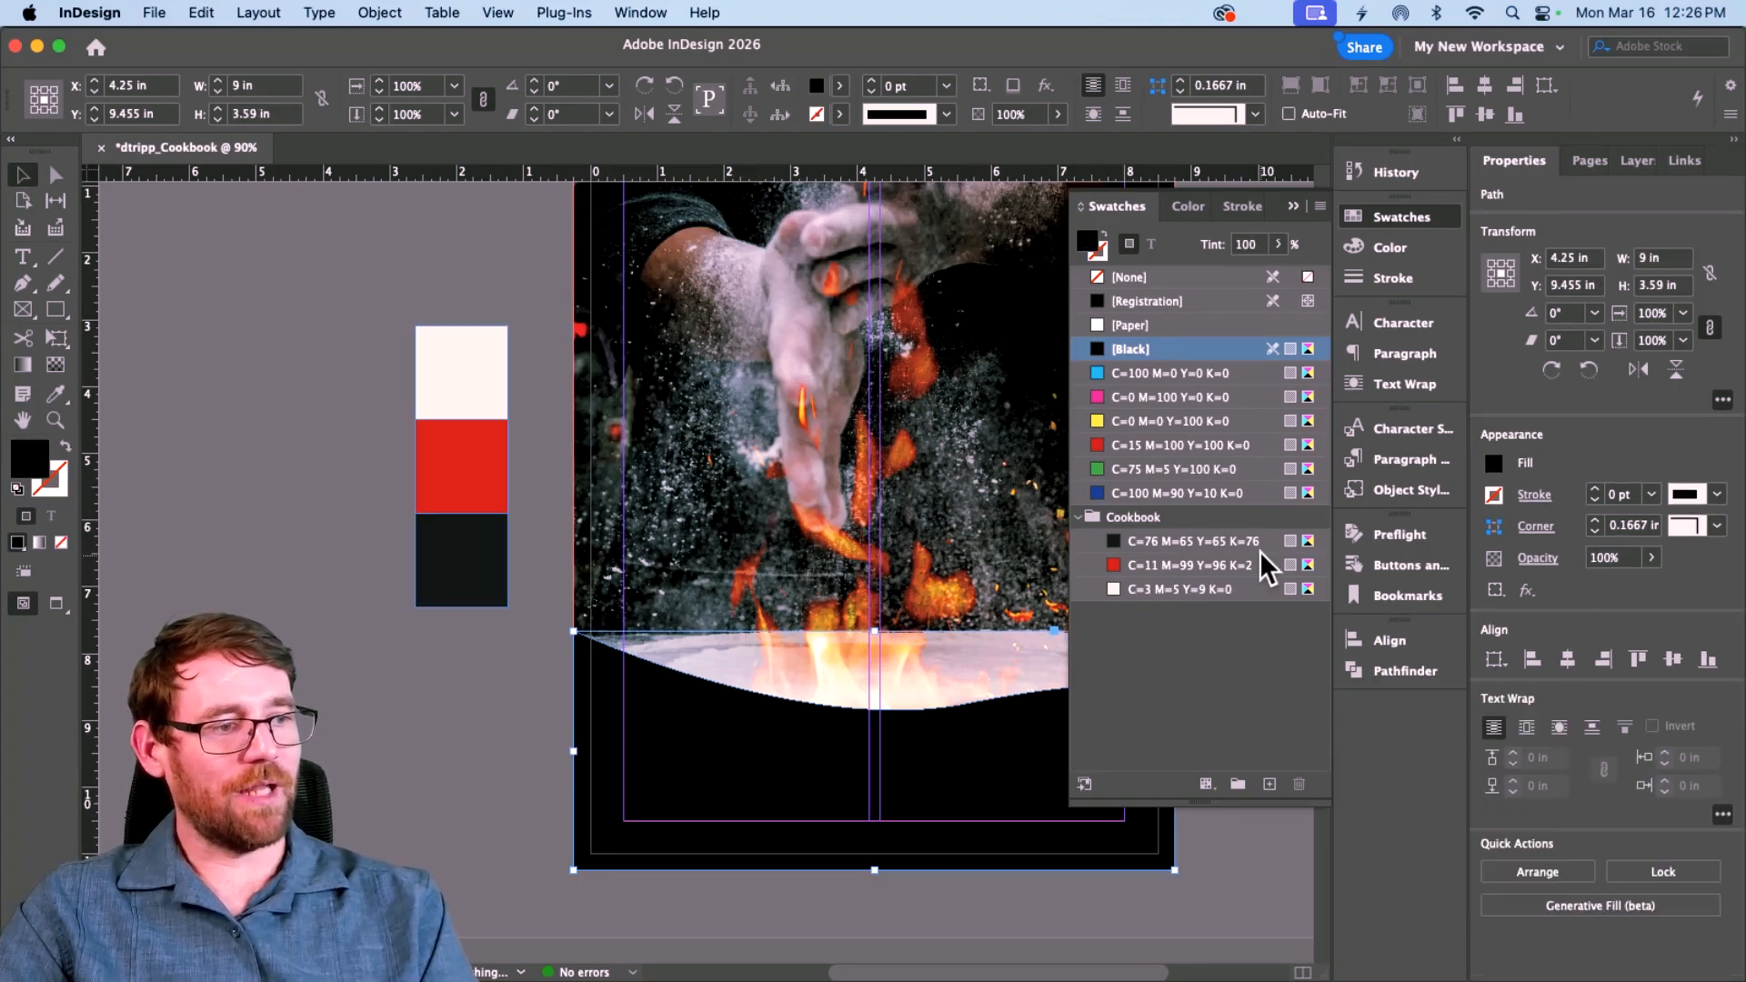
click(1205, 544)
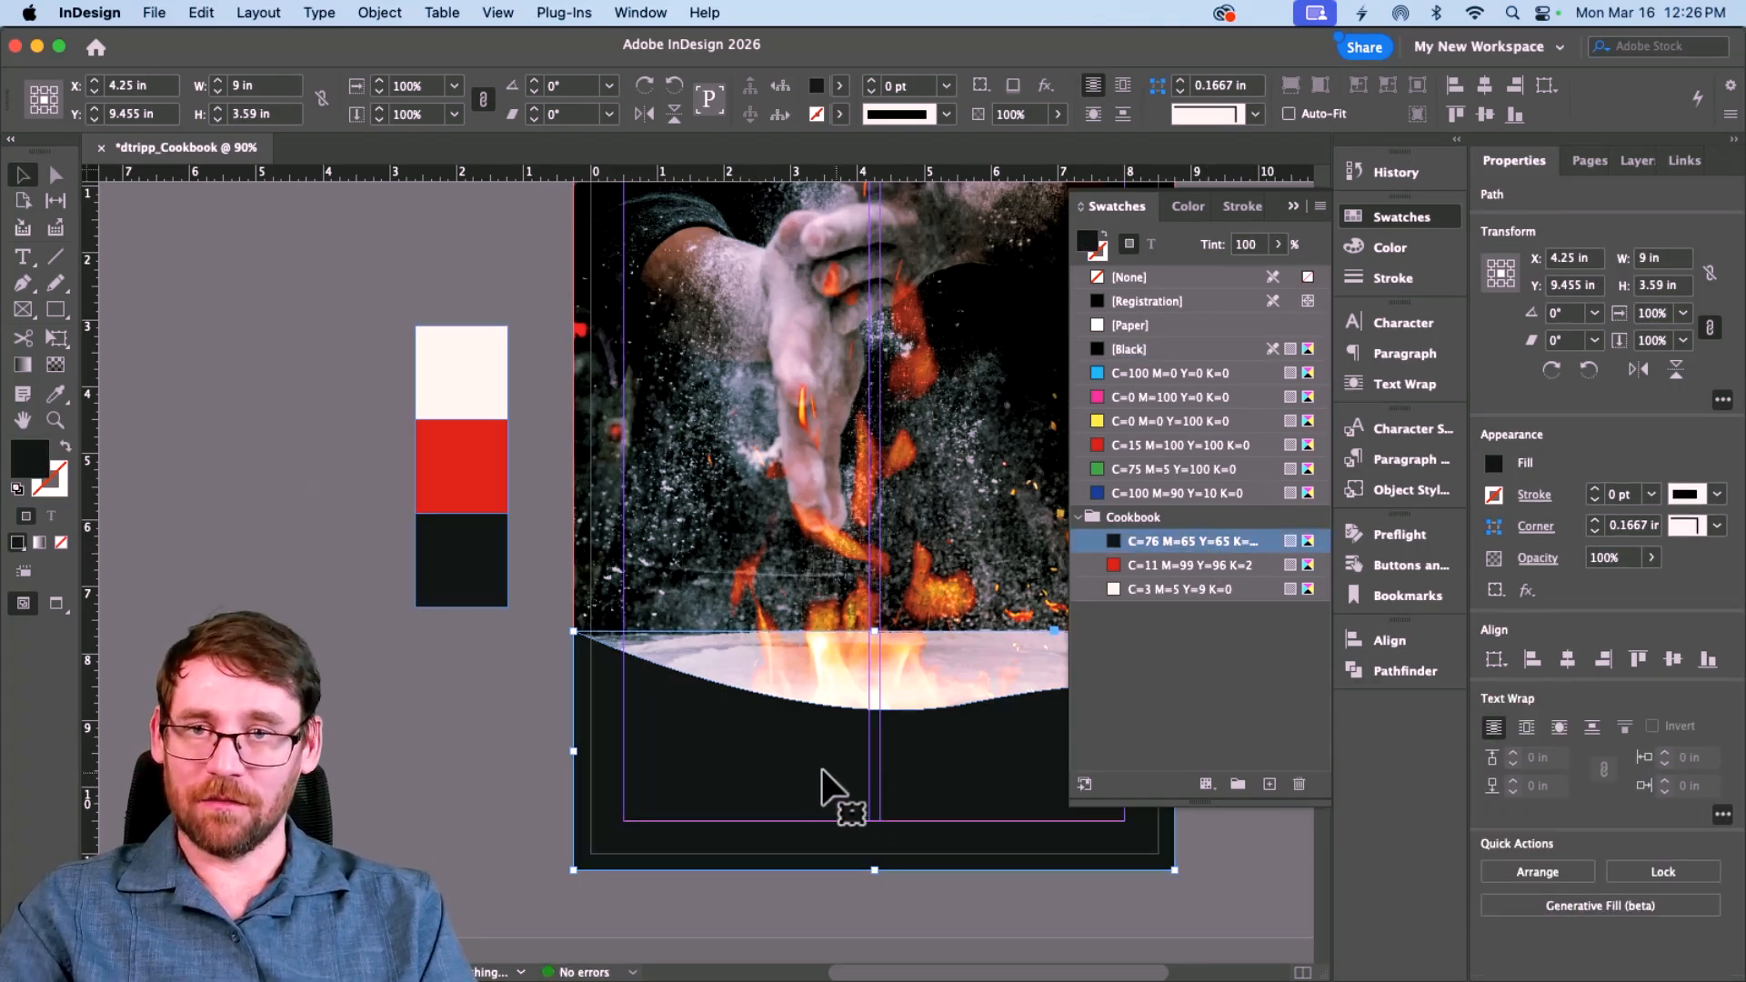
Step: Draw three empty placeholder frames across the top, middle and bottom of the cover
click(487, 748)
scroll(487, 748, right, 4)
scroll(487, 748, up, 2)
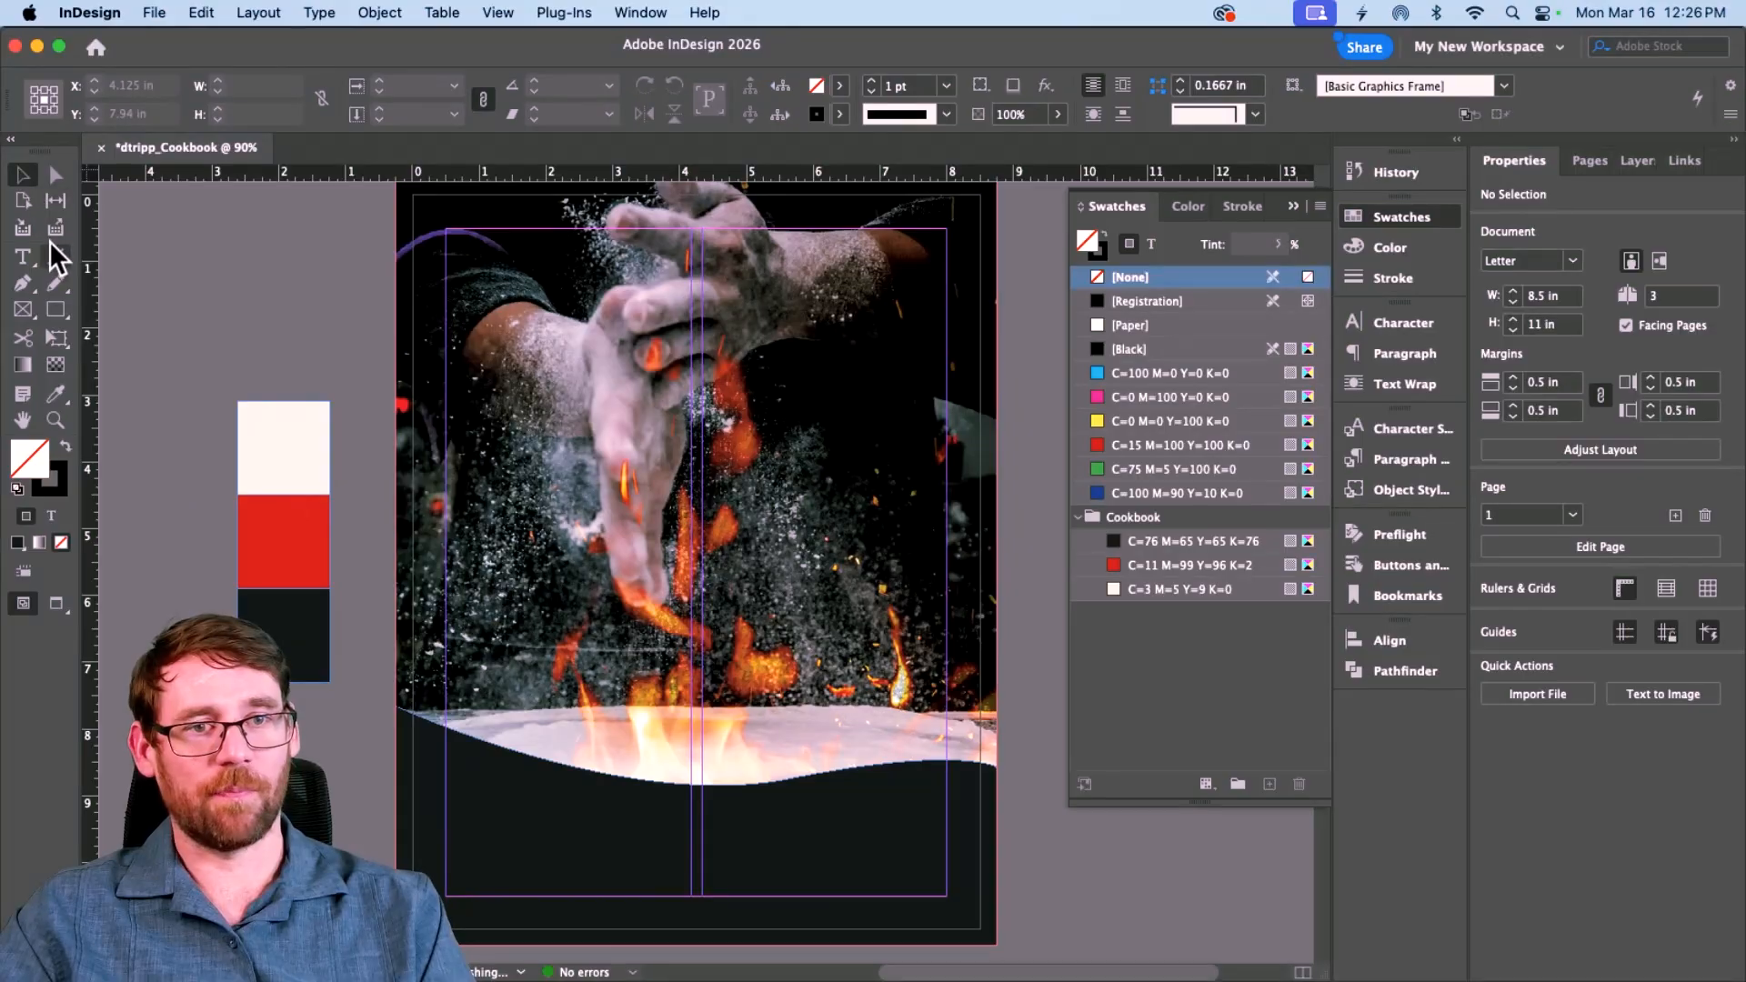
click(29, 311)
drag(445, 230, 946, 429)
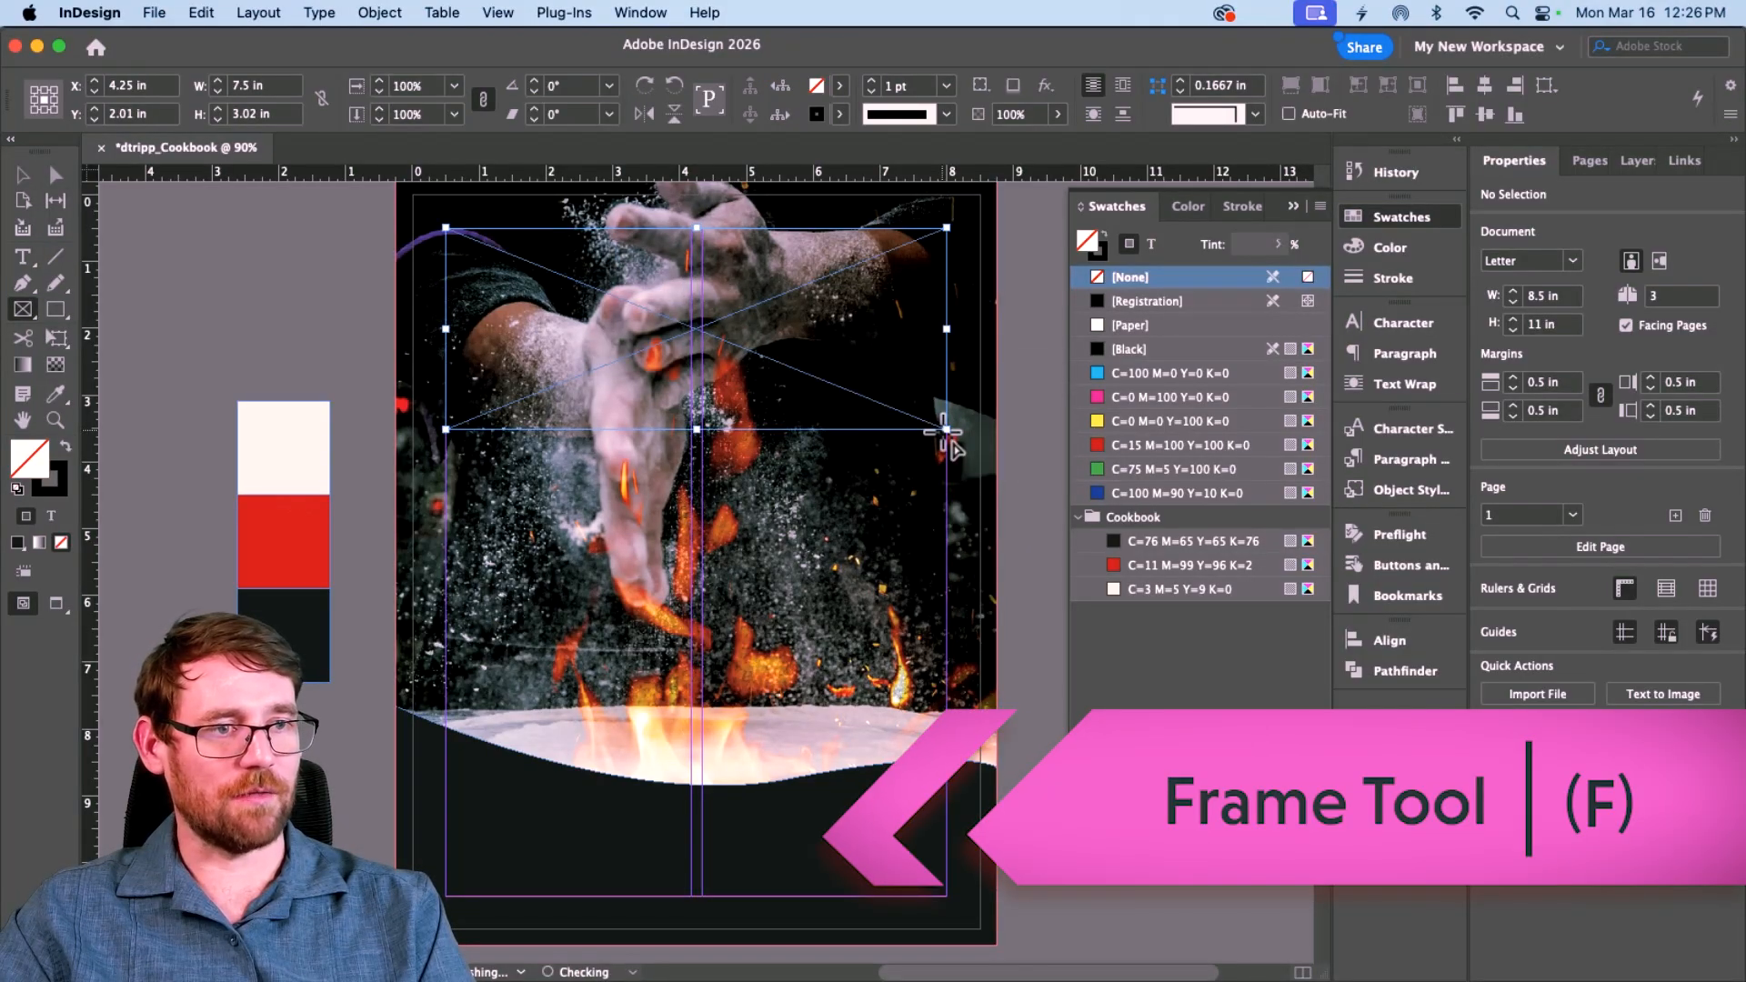
drag(529, 455, 946, 597)
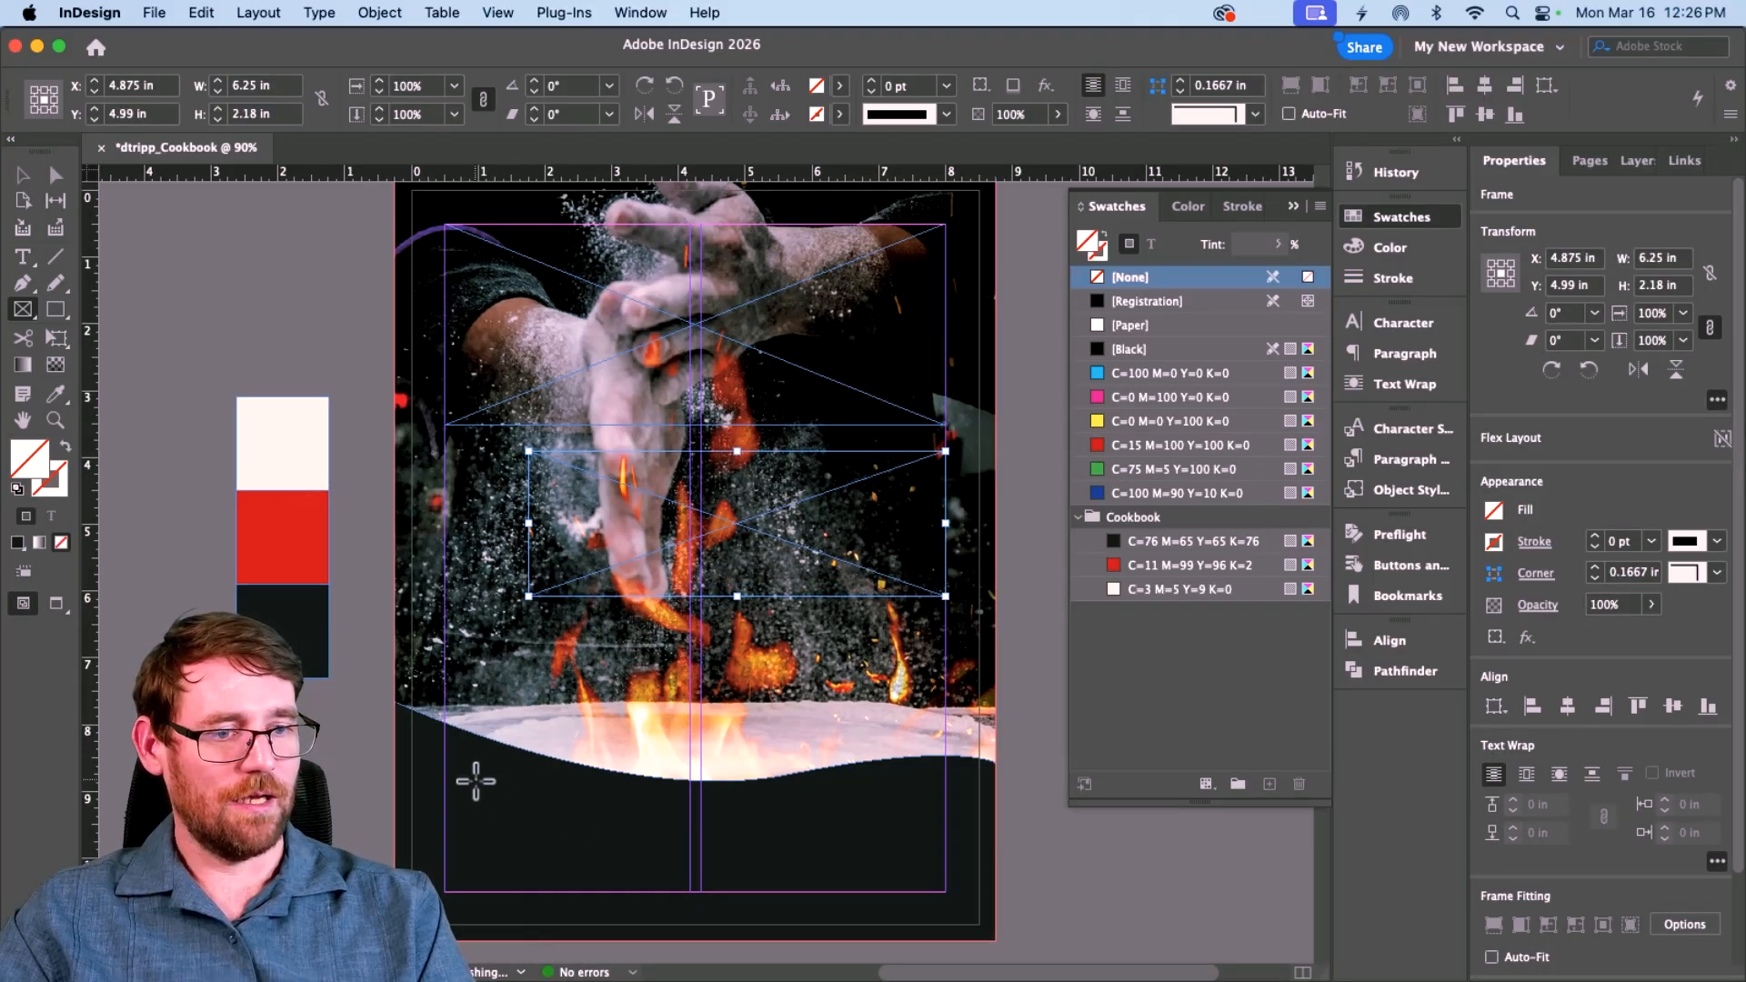
drag(446, 776, 946, 886)
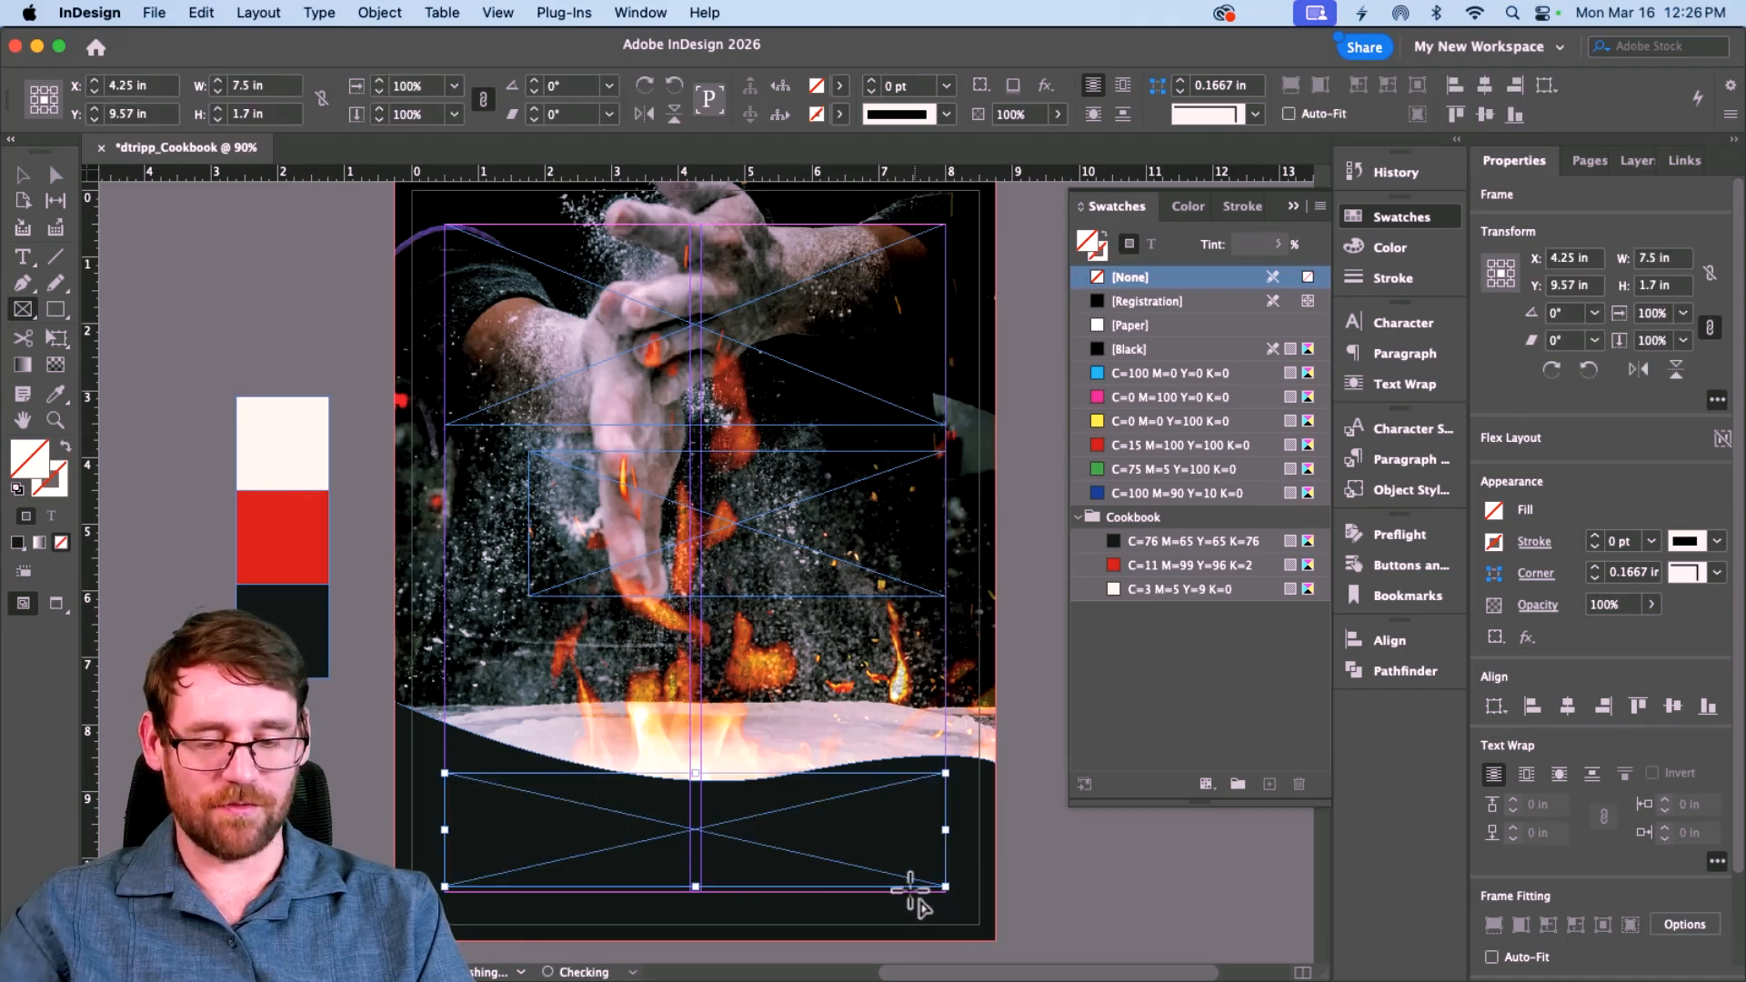
Step: Nudge the bottom frame's top and bottom edges, then start placing artwork into the top frame
key(v)
drag(698, 775, 697, 789)
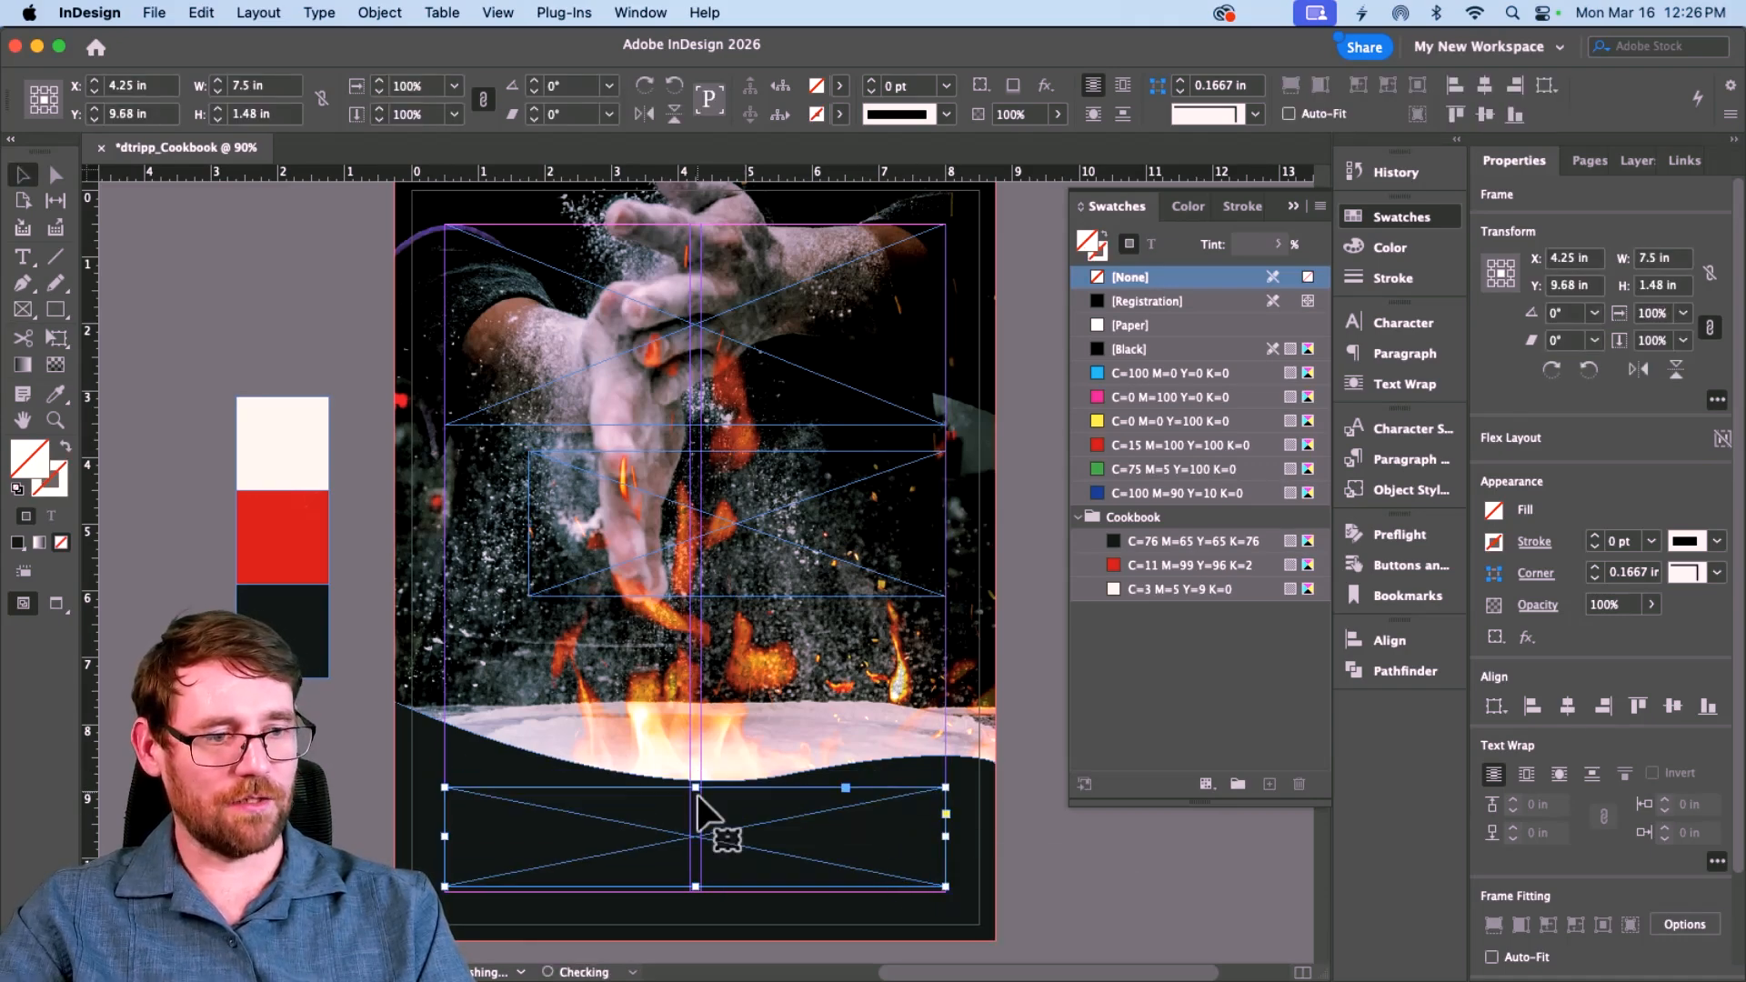
drag(696, 886, 695, 892)
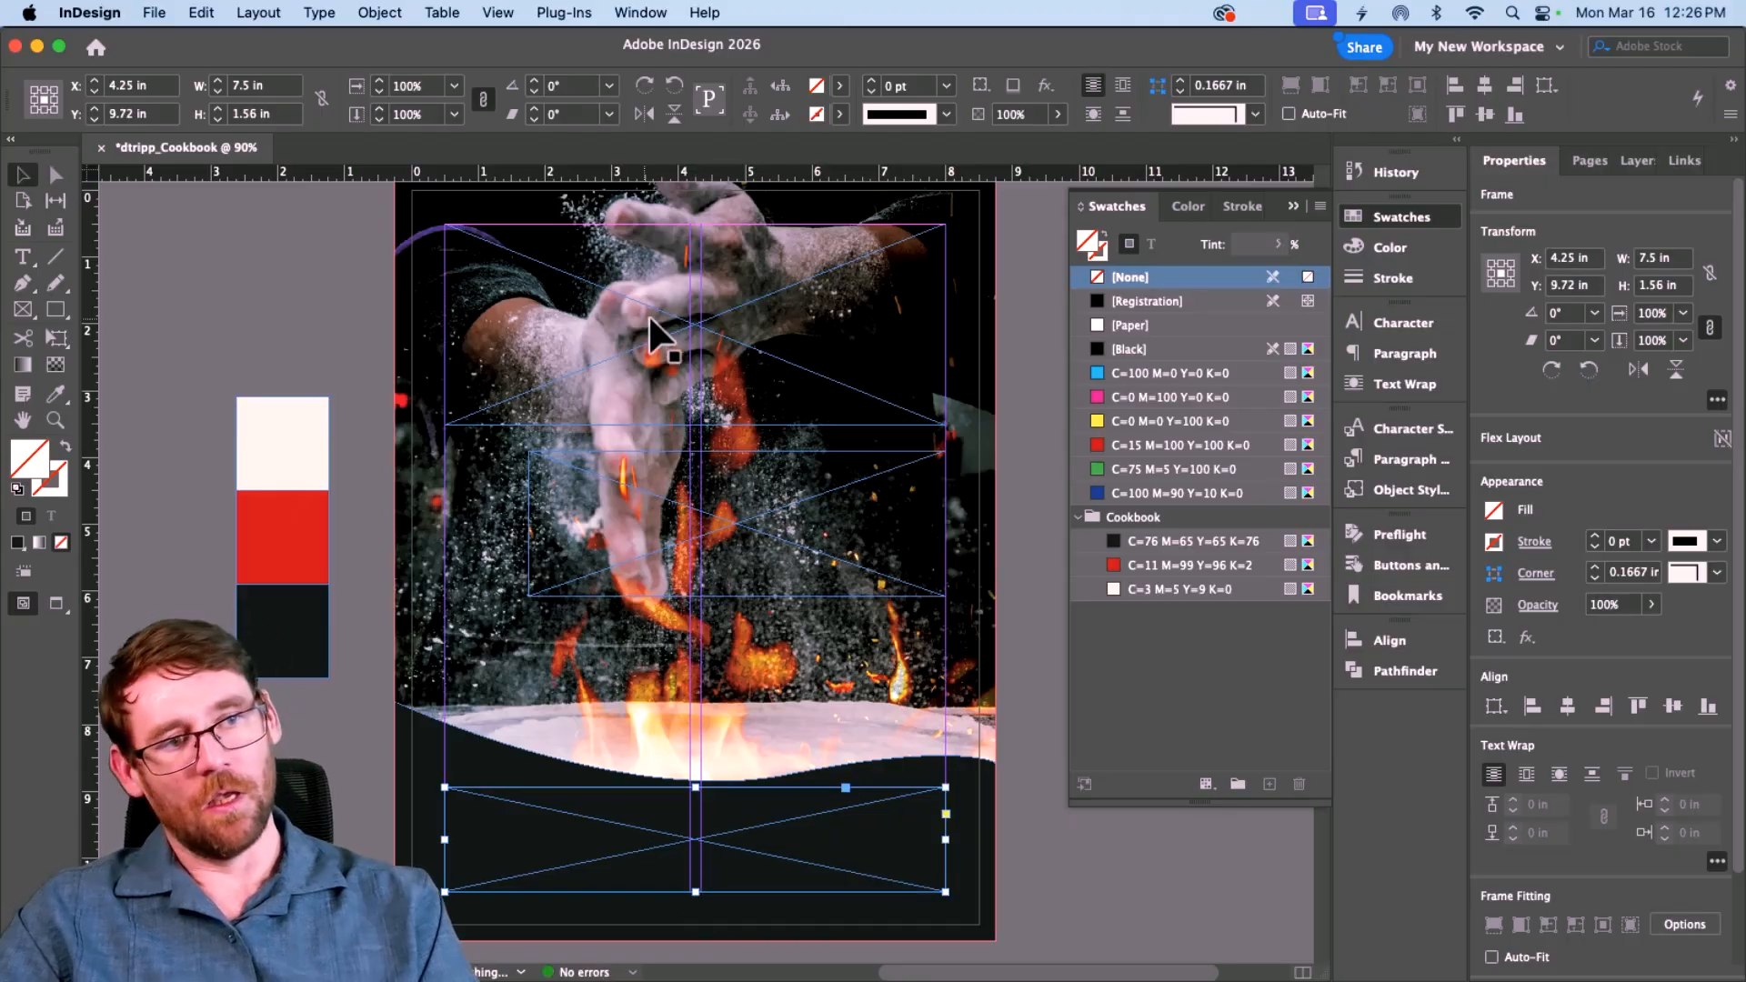
click(714, 341)
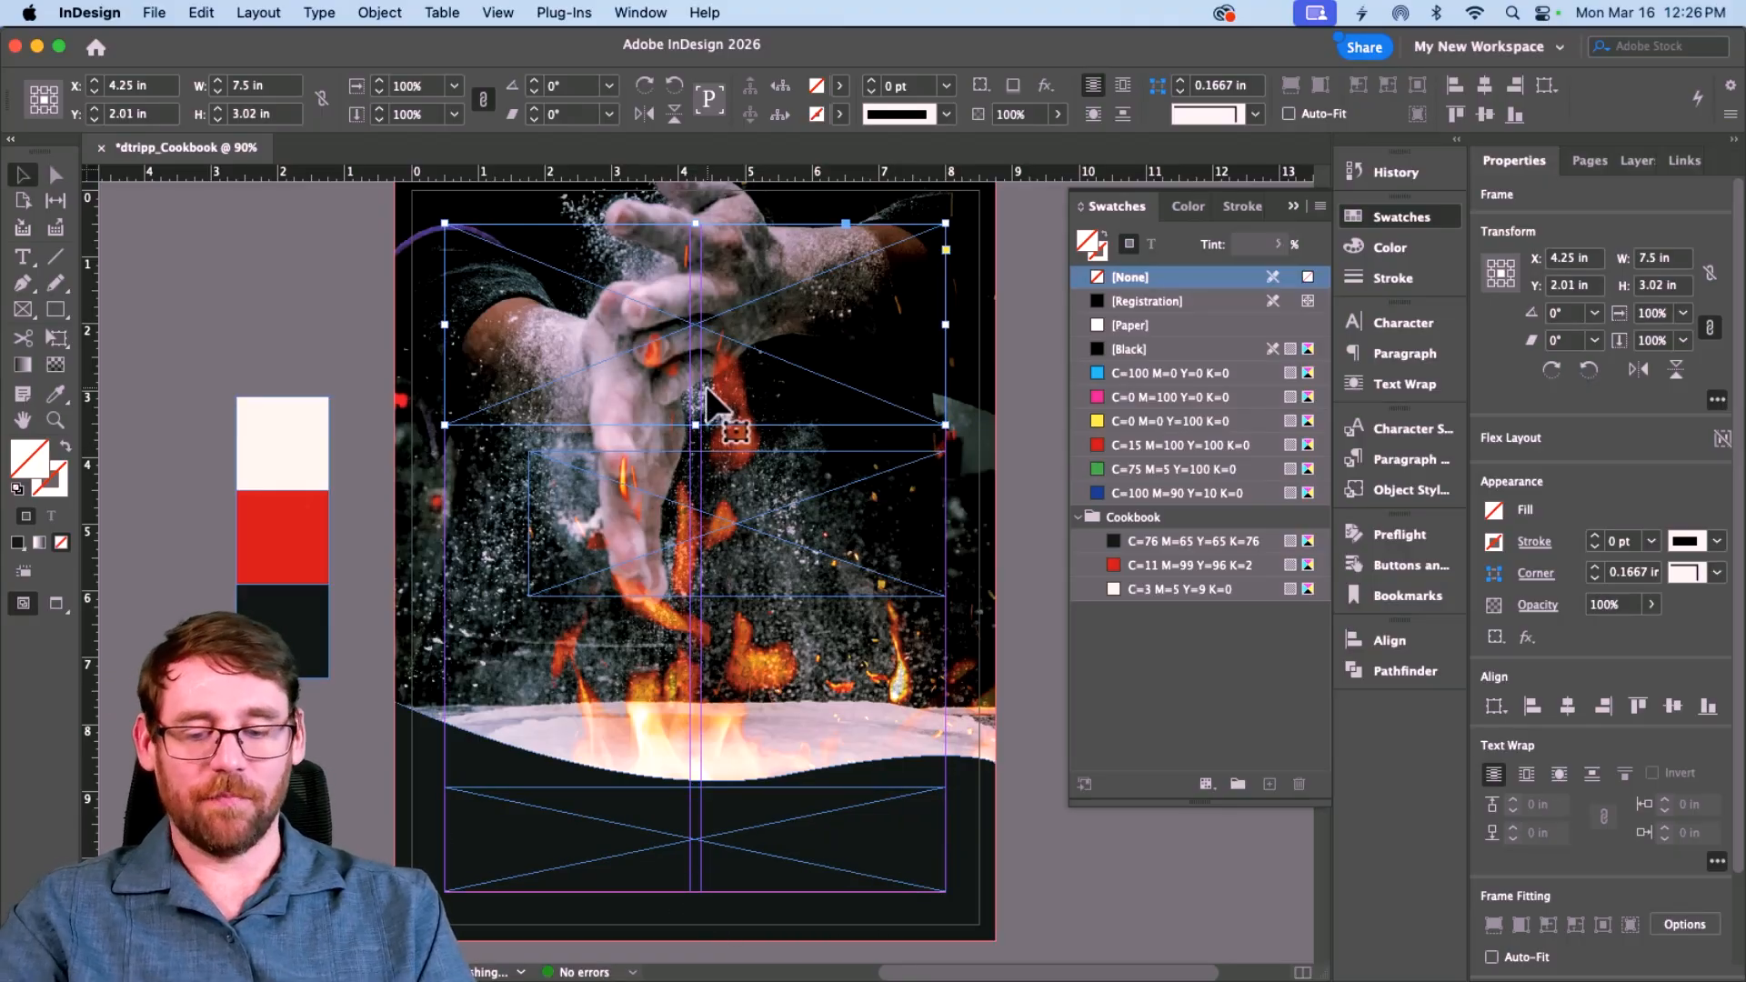
key(super+d)
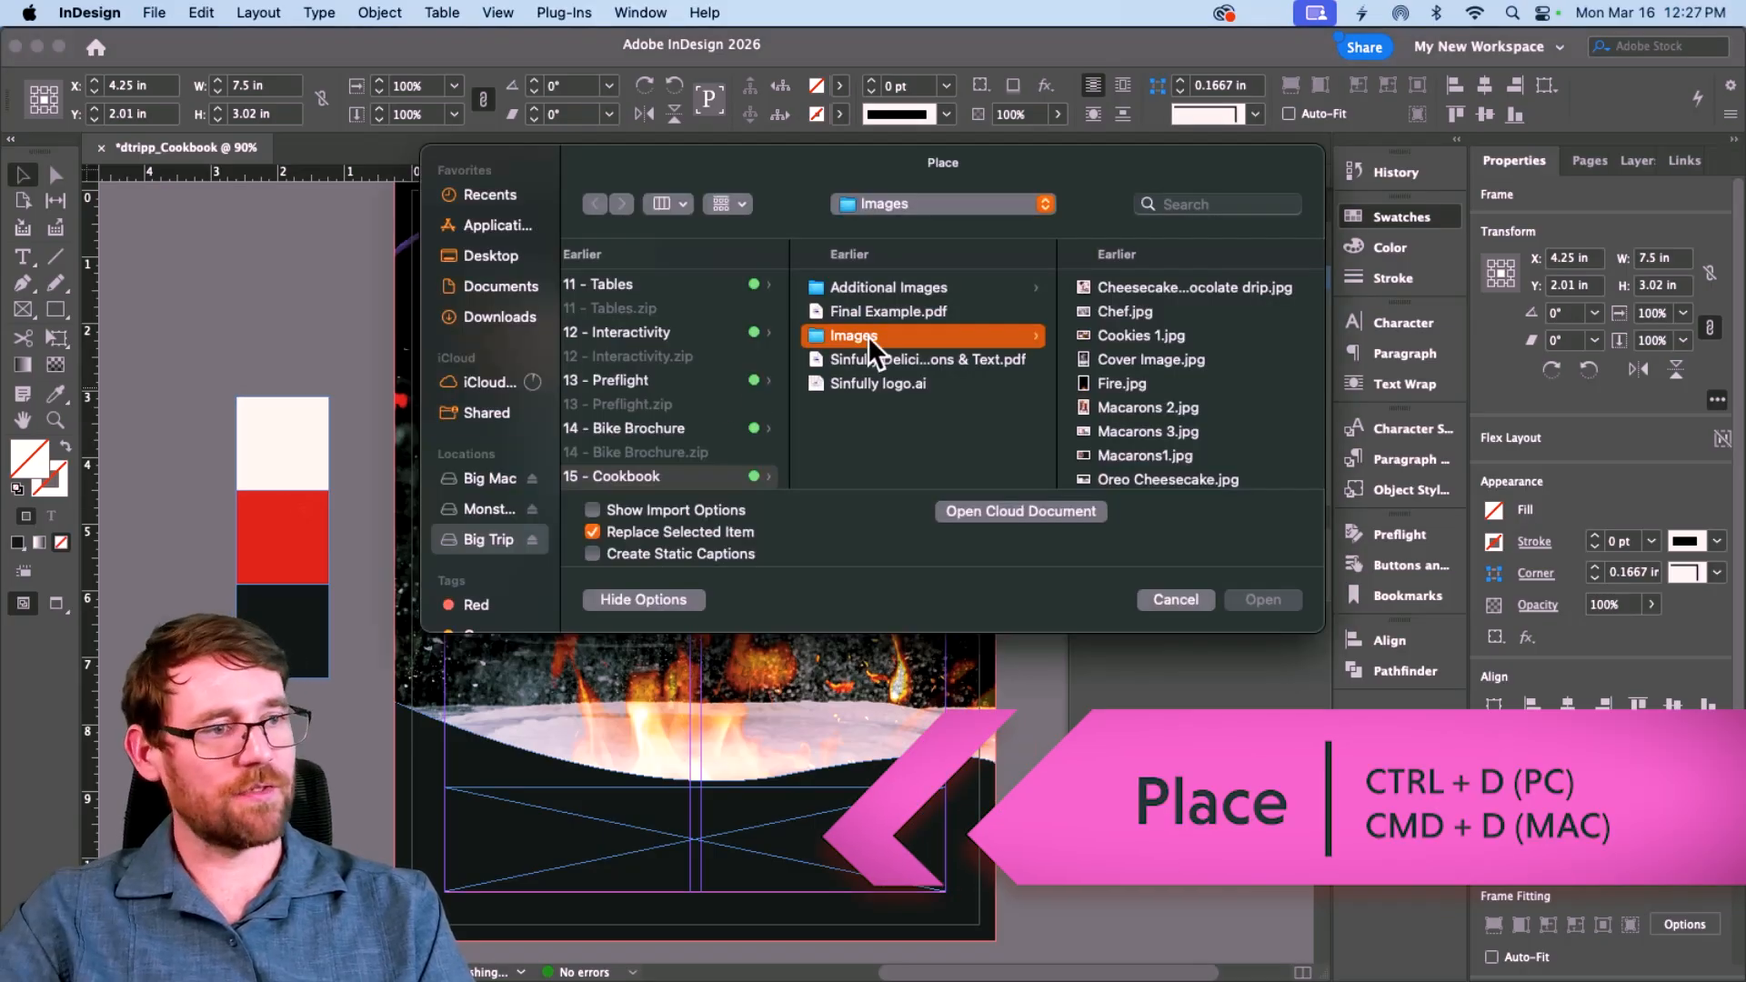
Step: Place Sinfully logo.ai into the top frame, then undo the placement
click(904, 389)
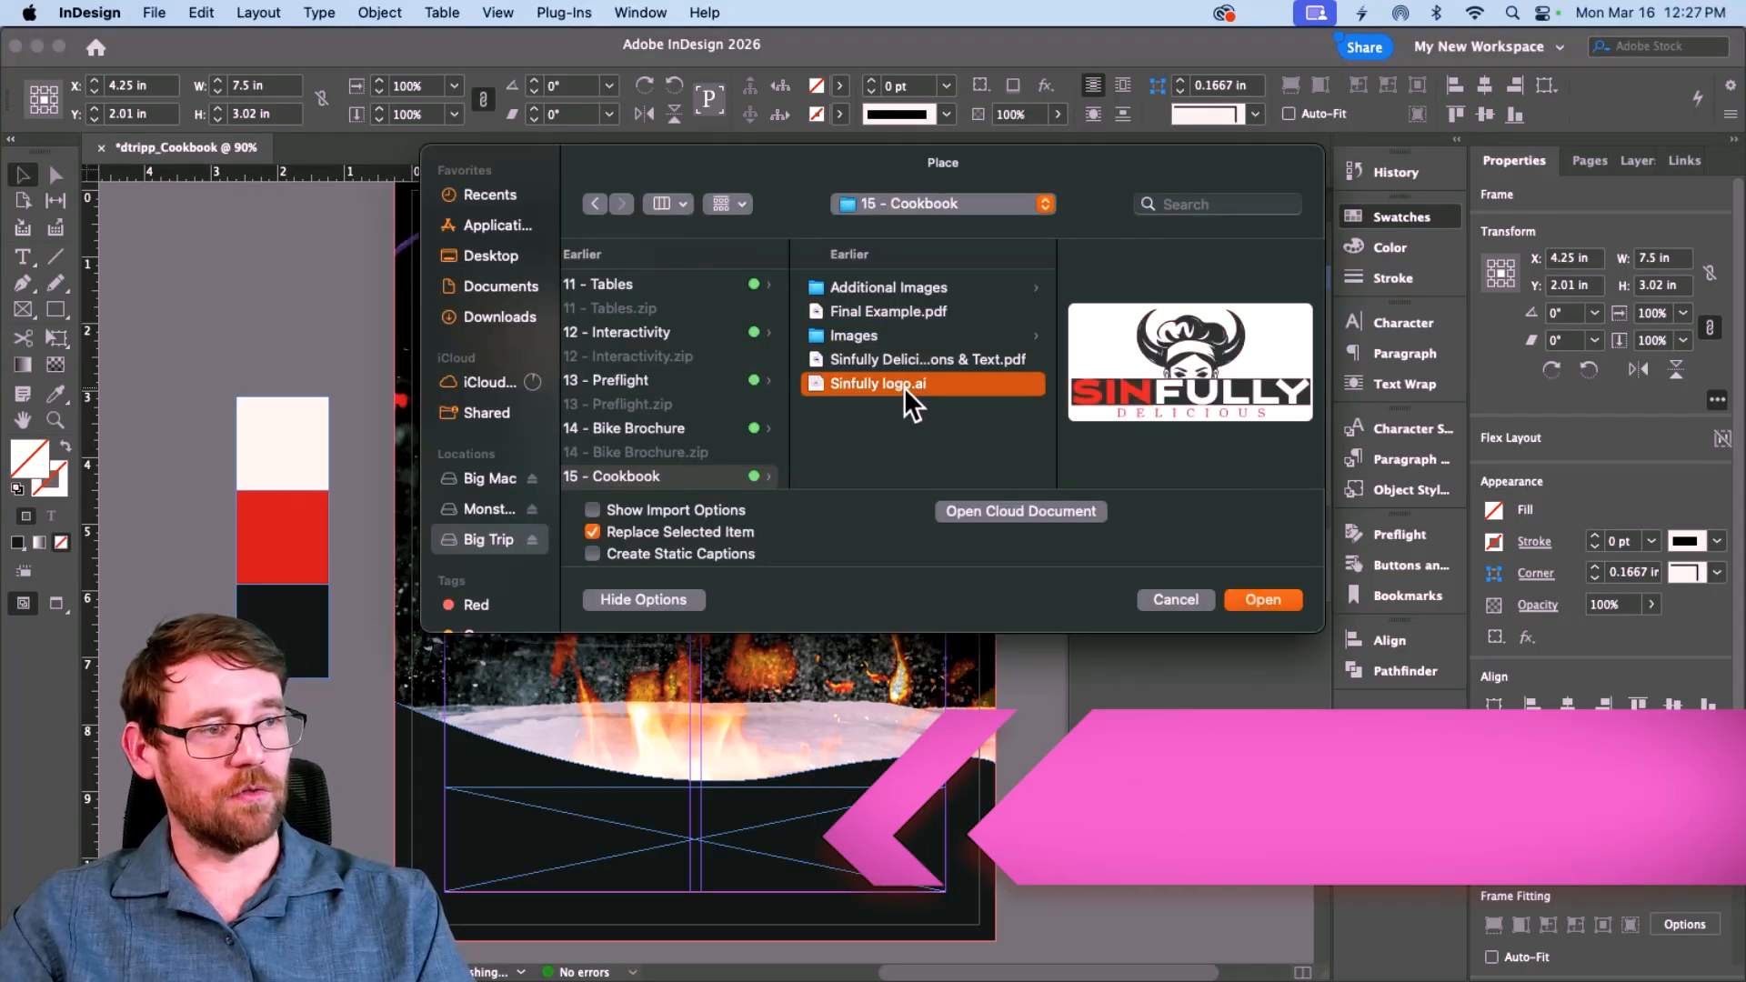
click(1209, 393)
click(1209, 393)
click(1168, 394)
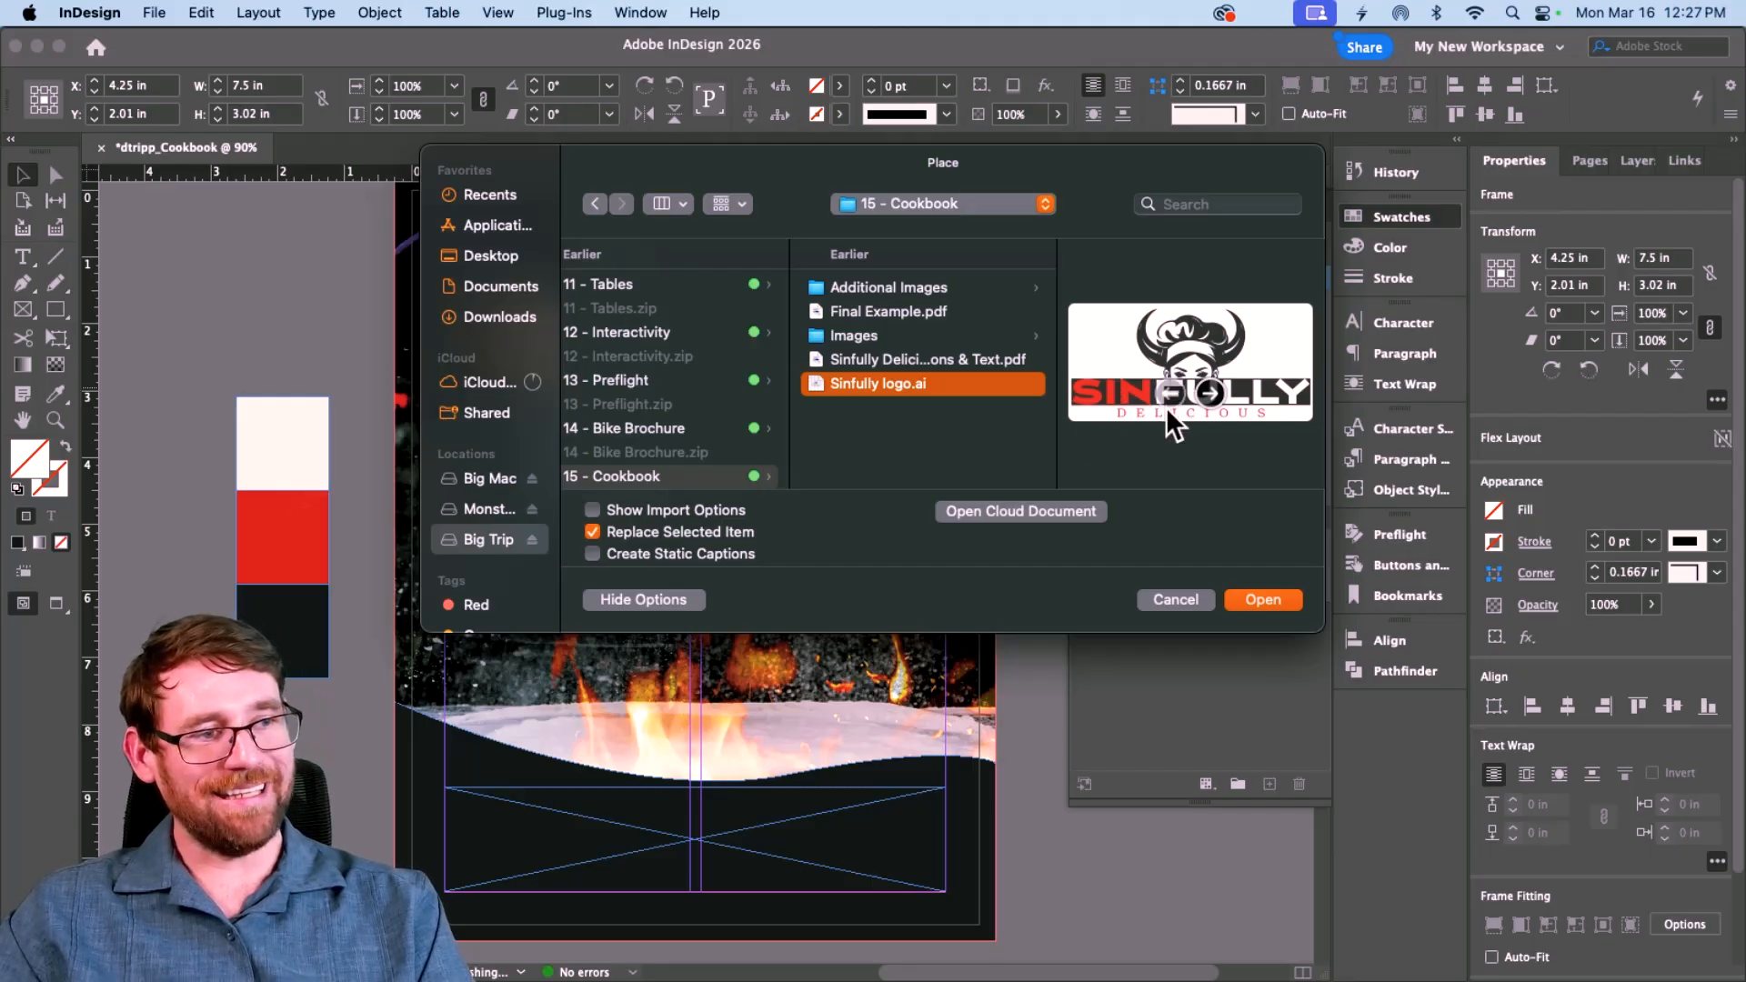
click(1263, 601)
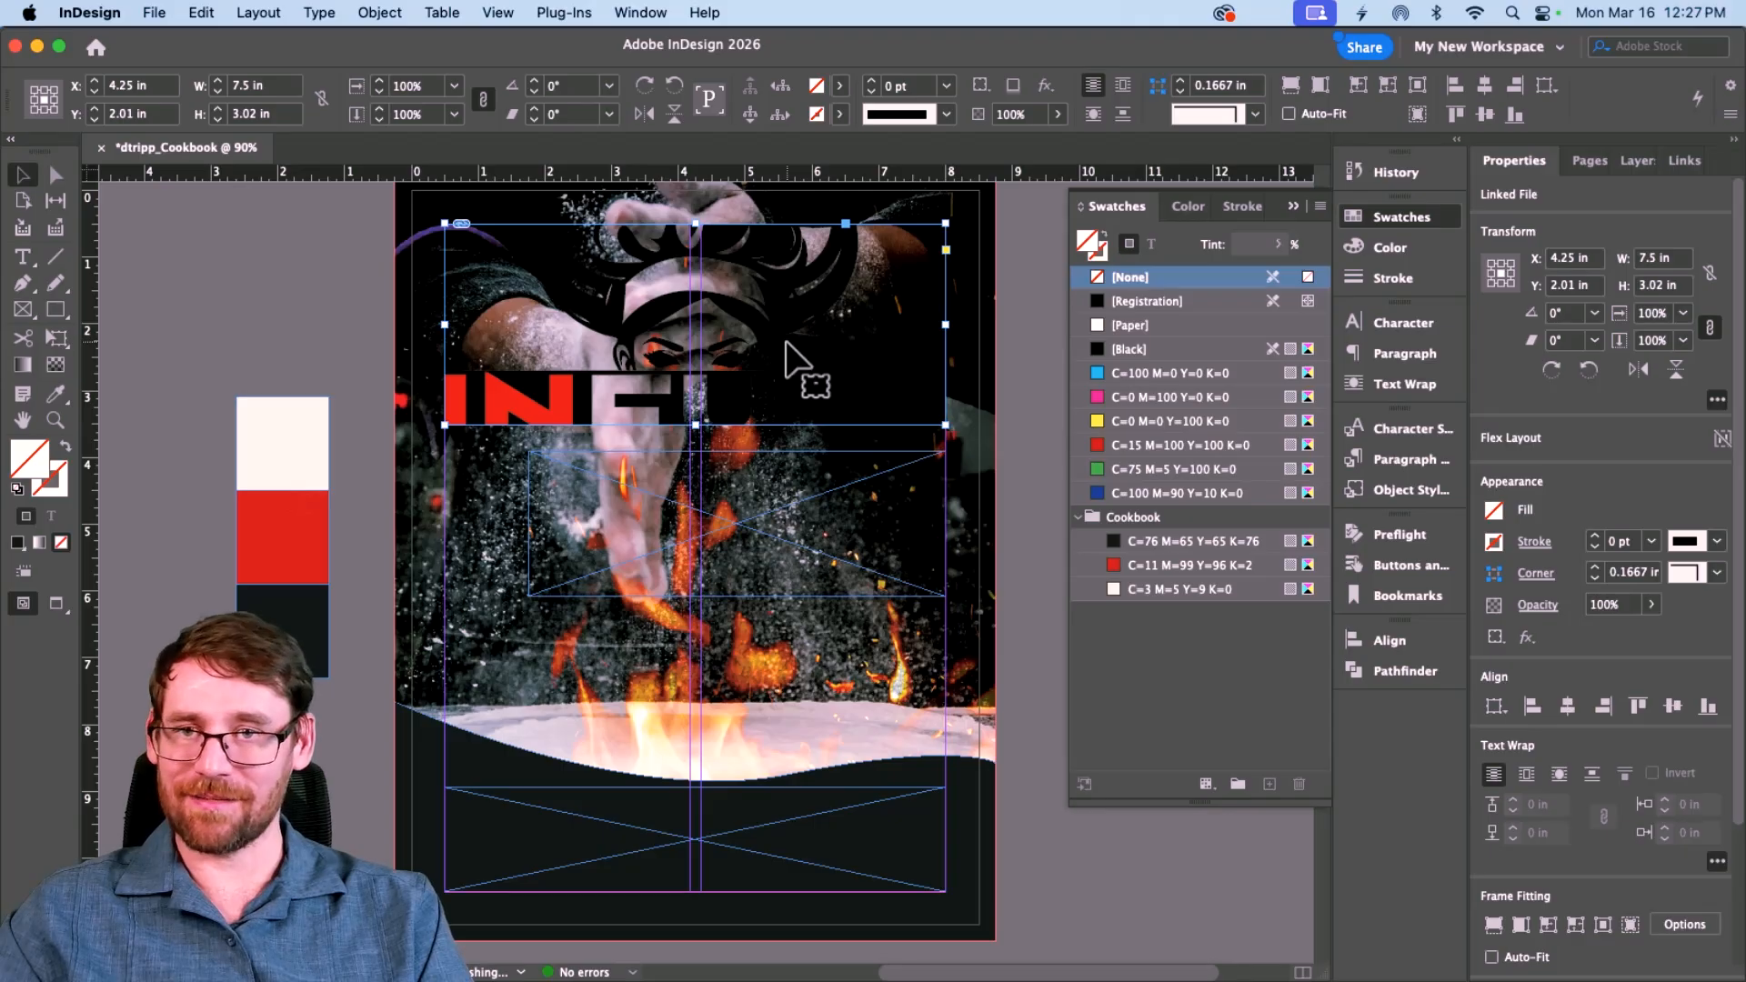
key(super+z)
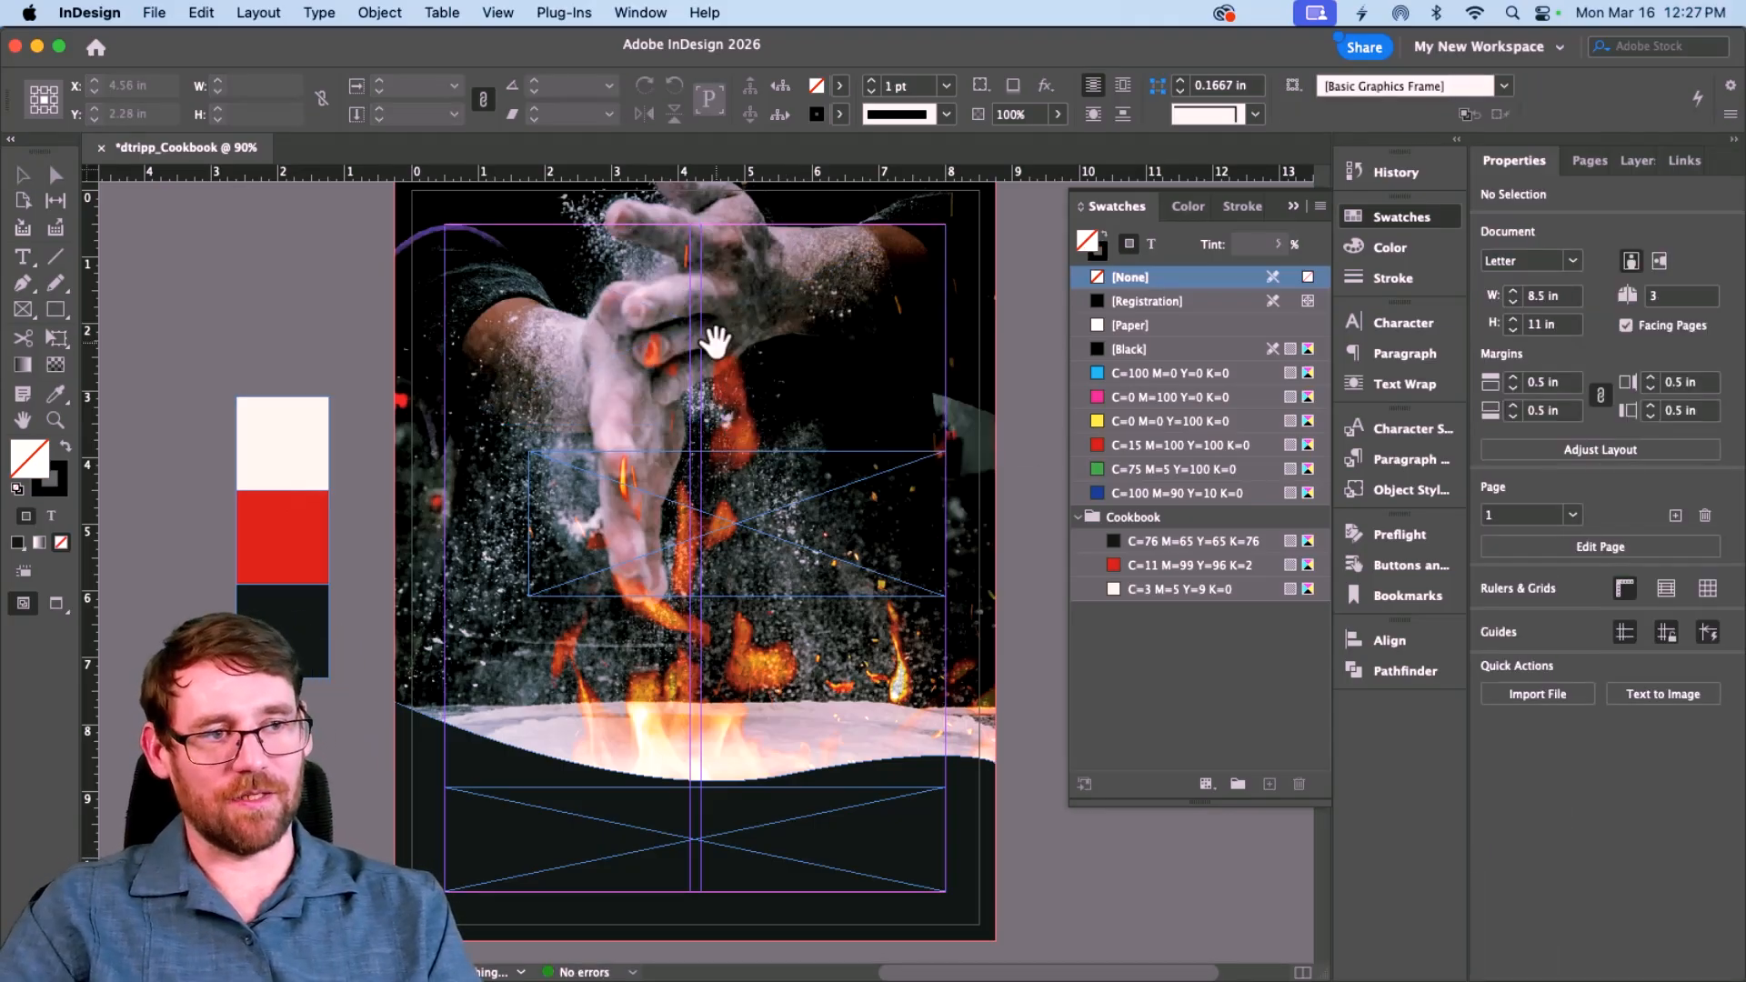
key(super+z)
key(Escape)
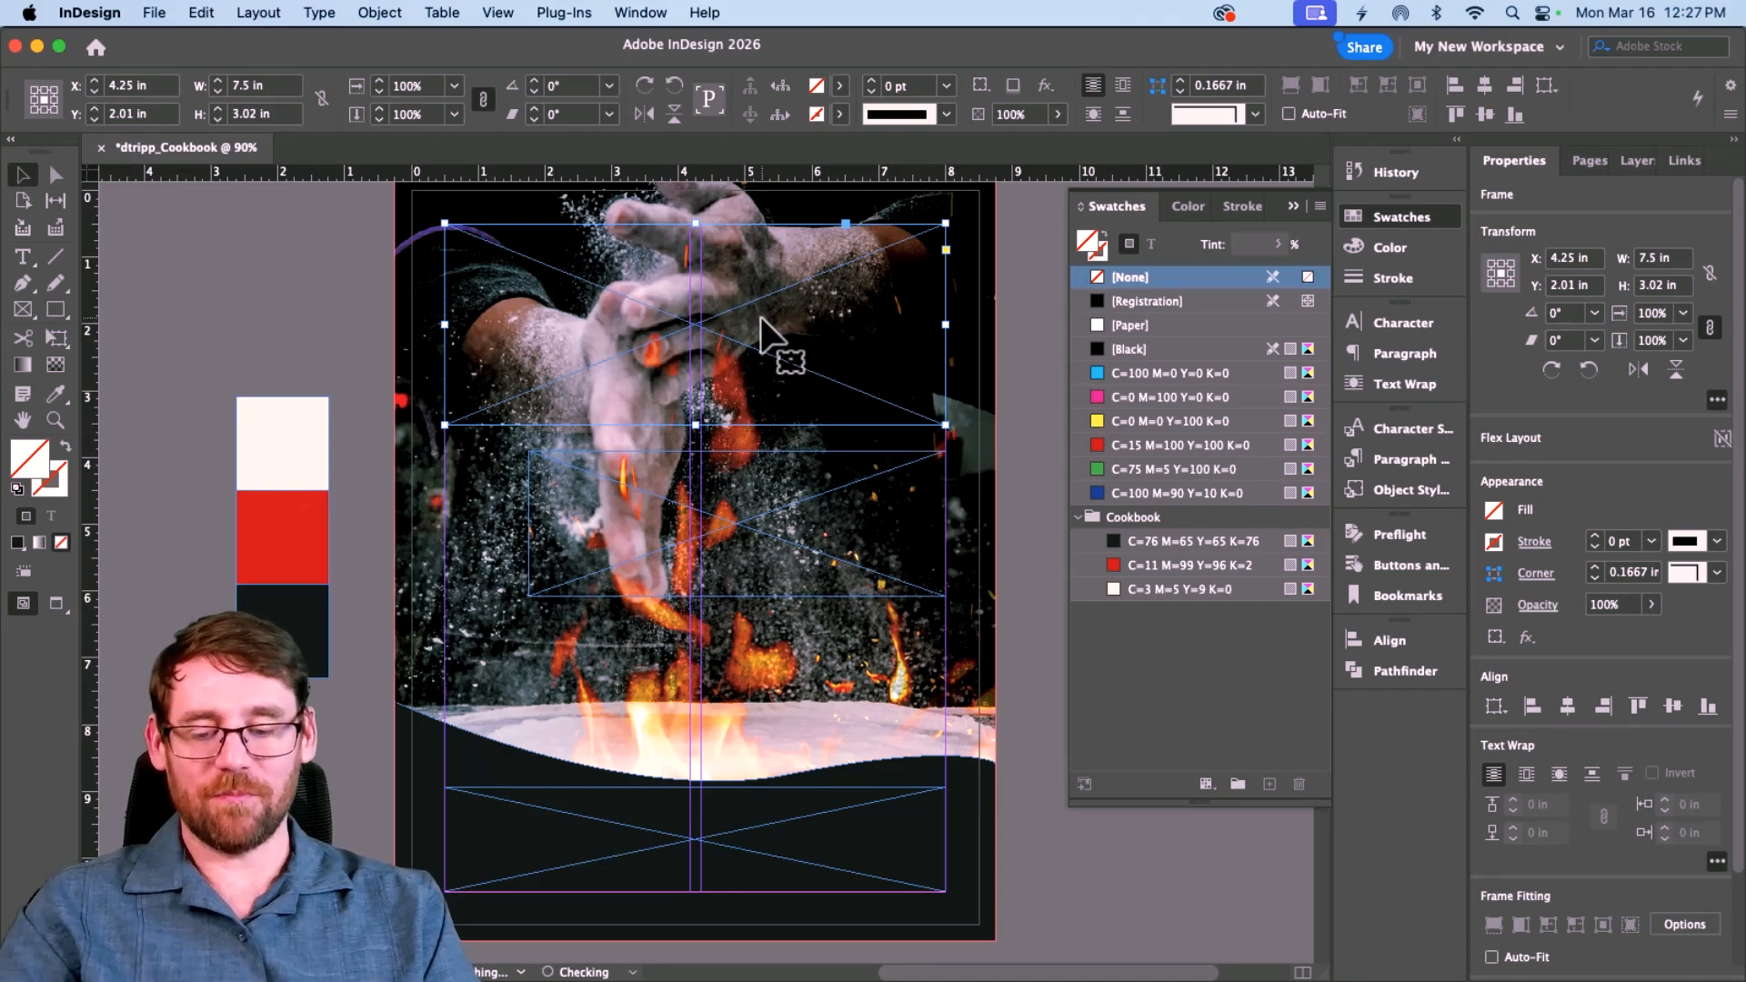
Step: Re-place page 2 of Sinfully logo.ai via Import Options and fit it proportionally to the frame
key(super+d)
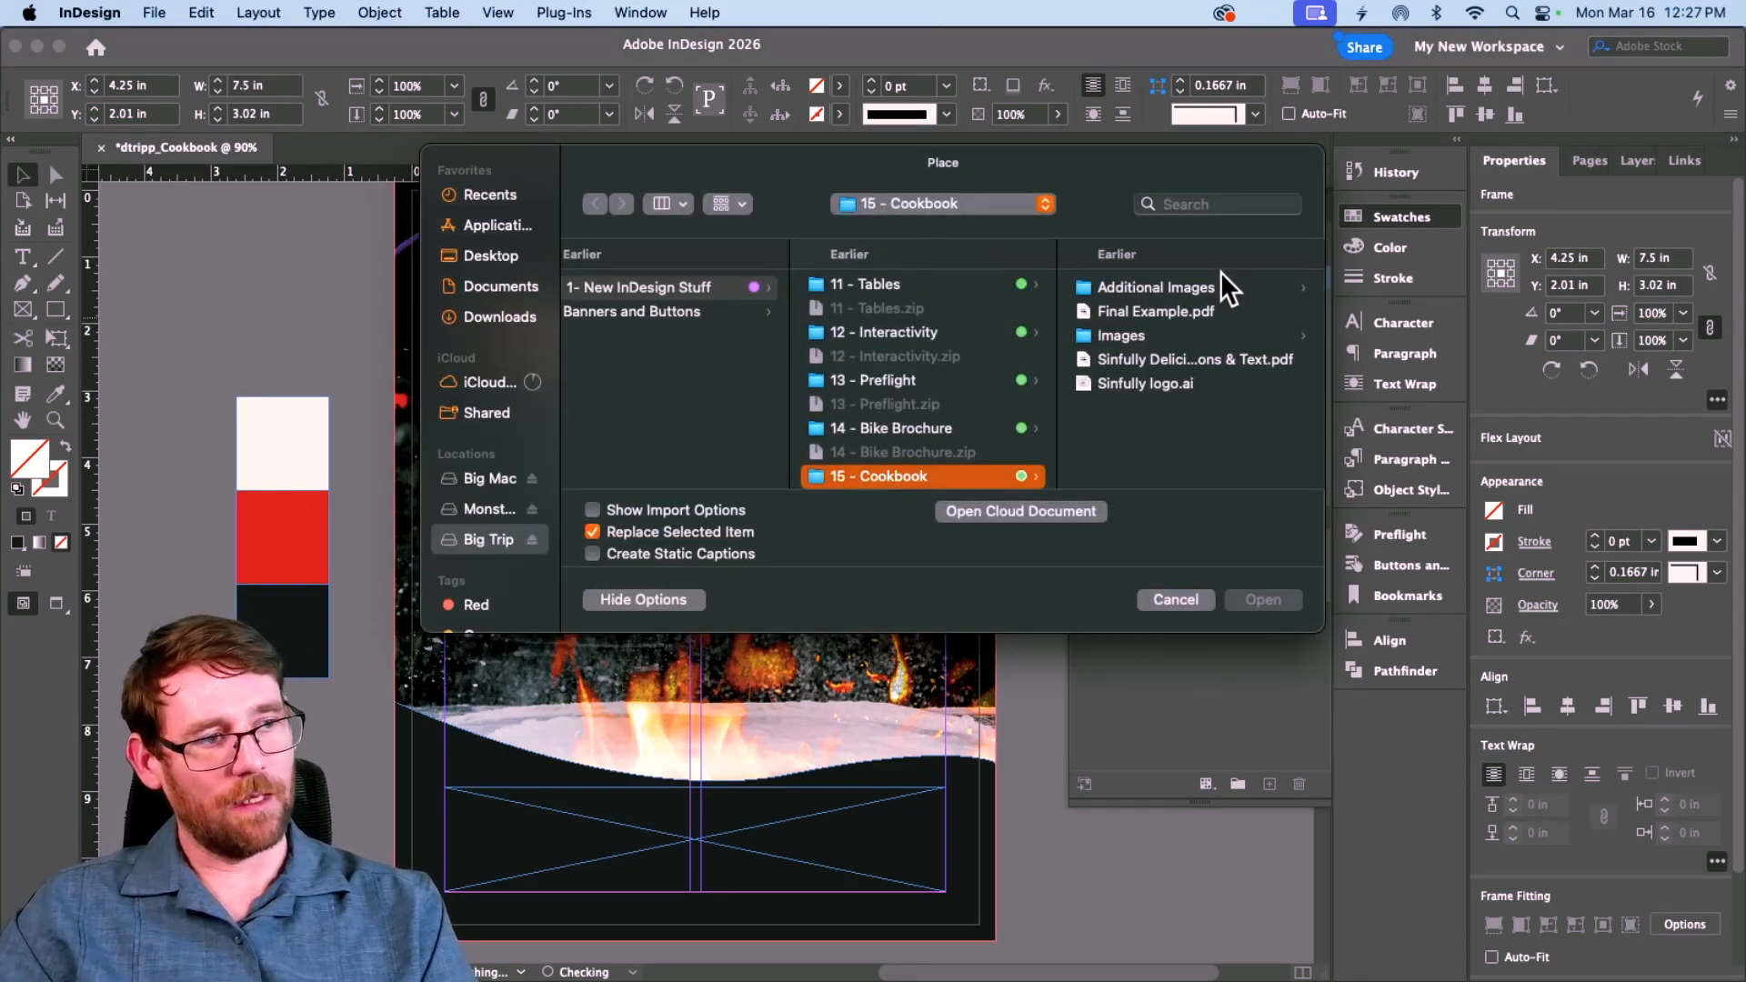
click(1127, 385)
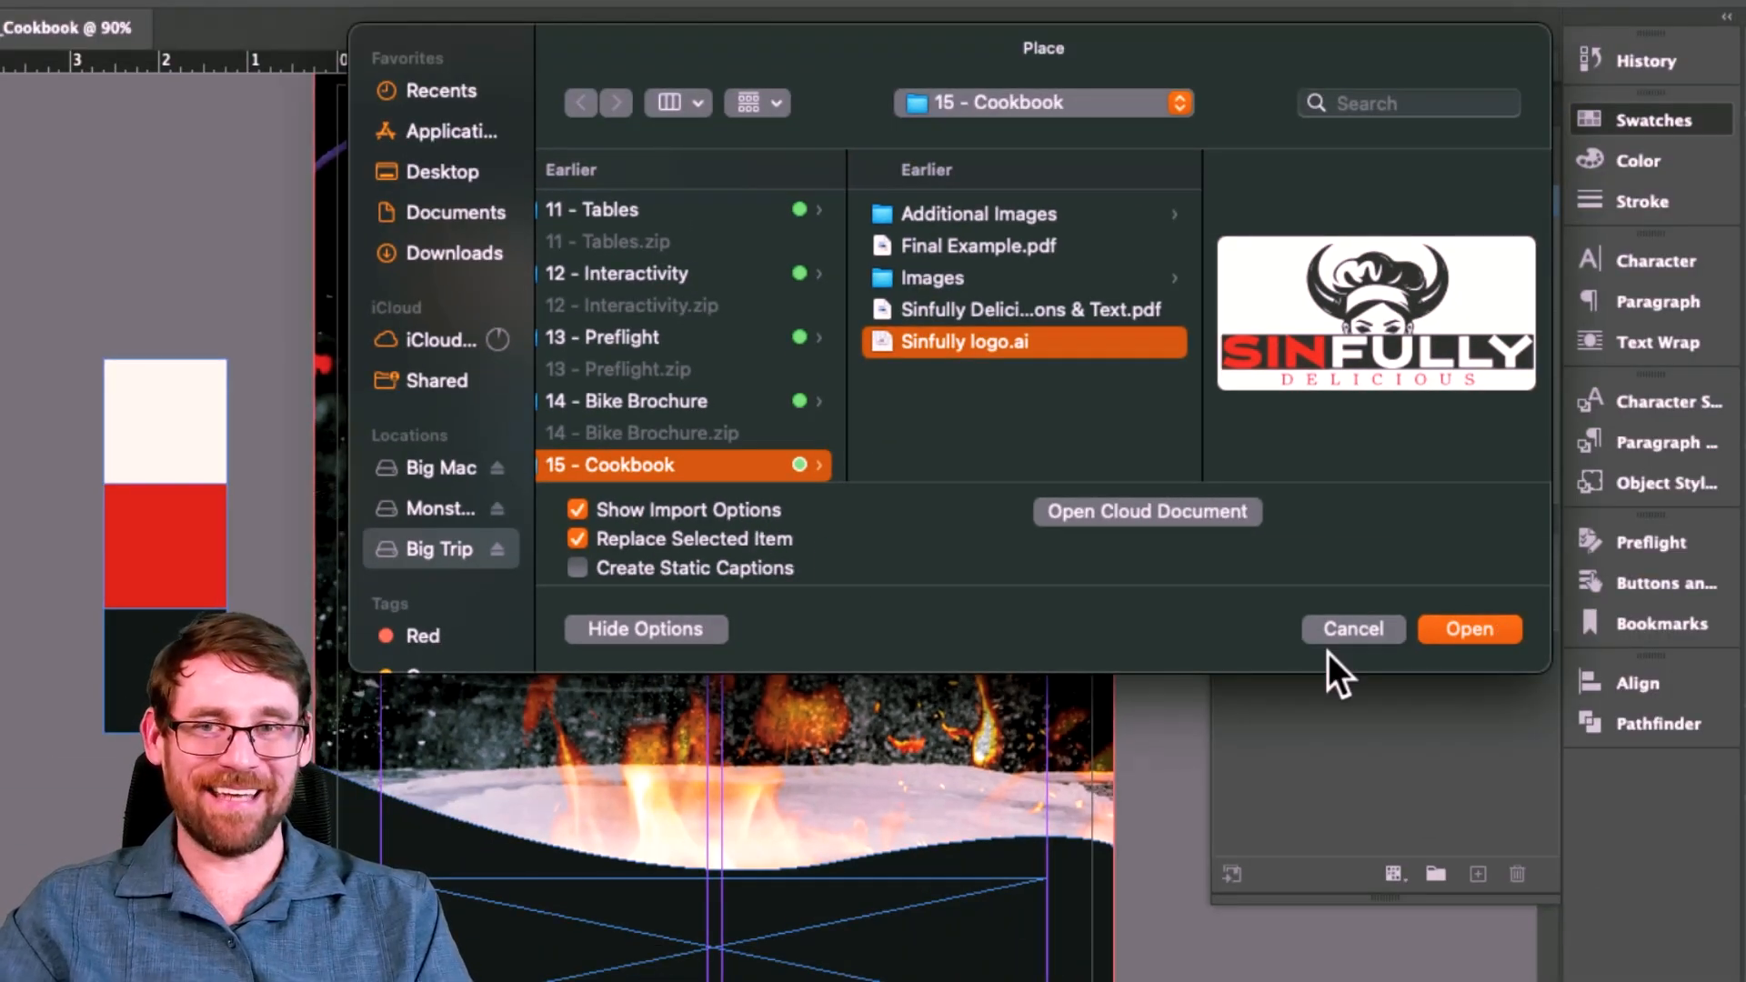
click(1453, 625)
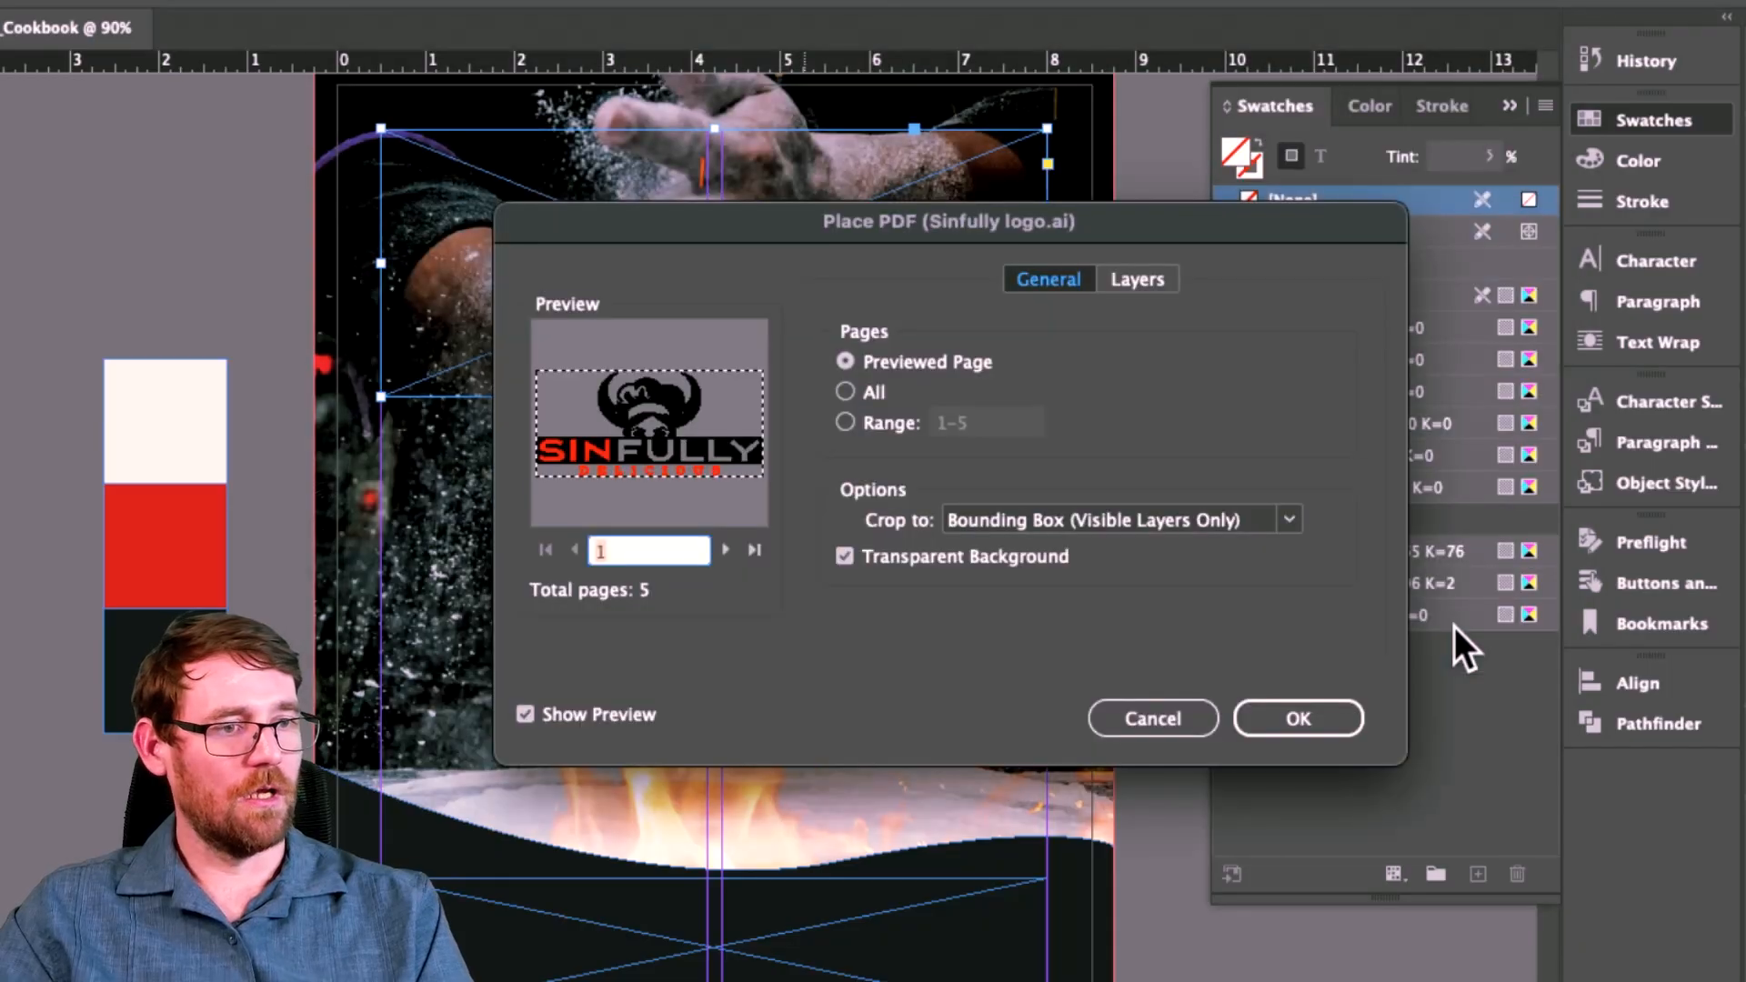
click(714, 551)
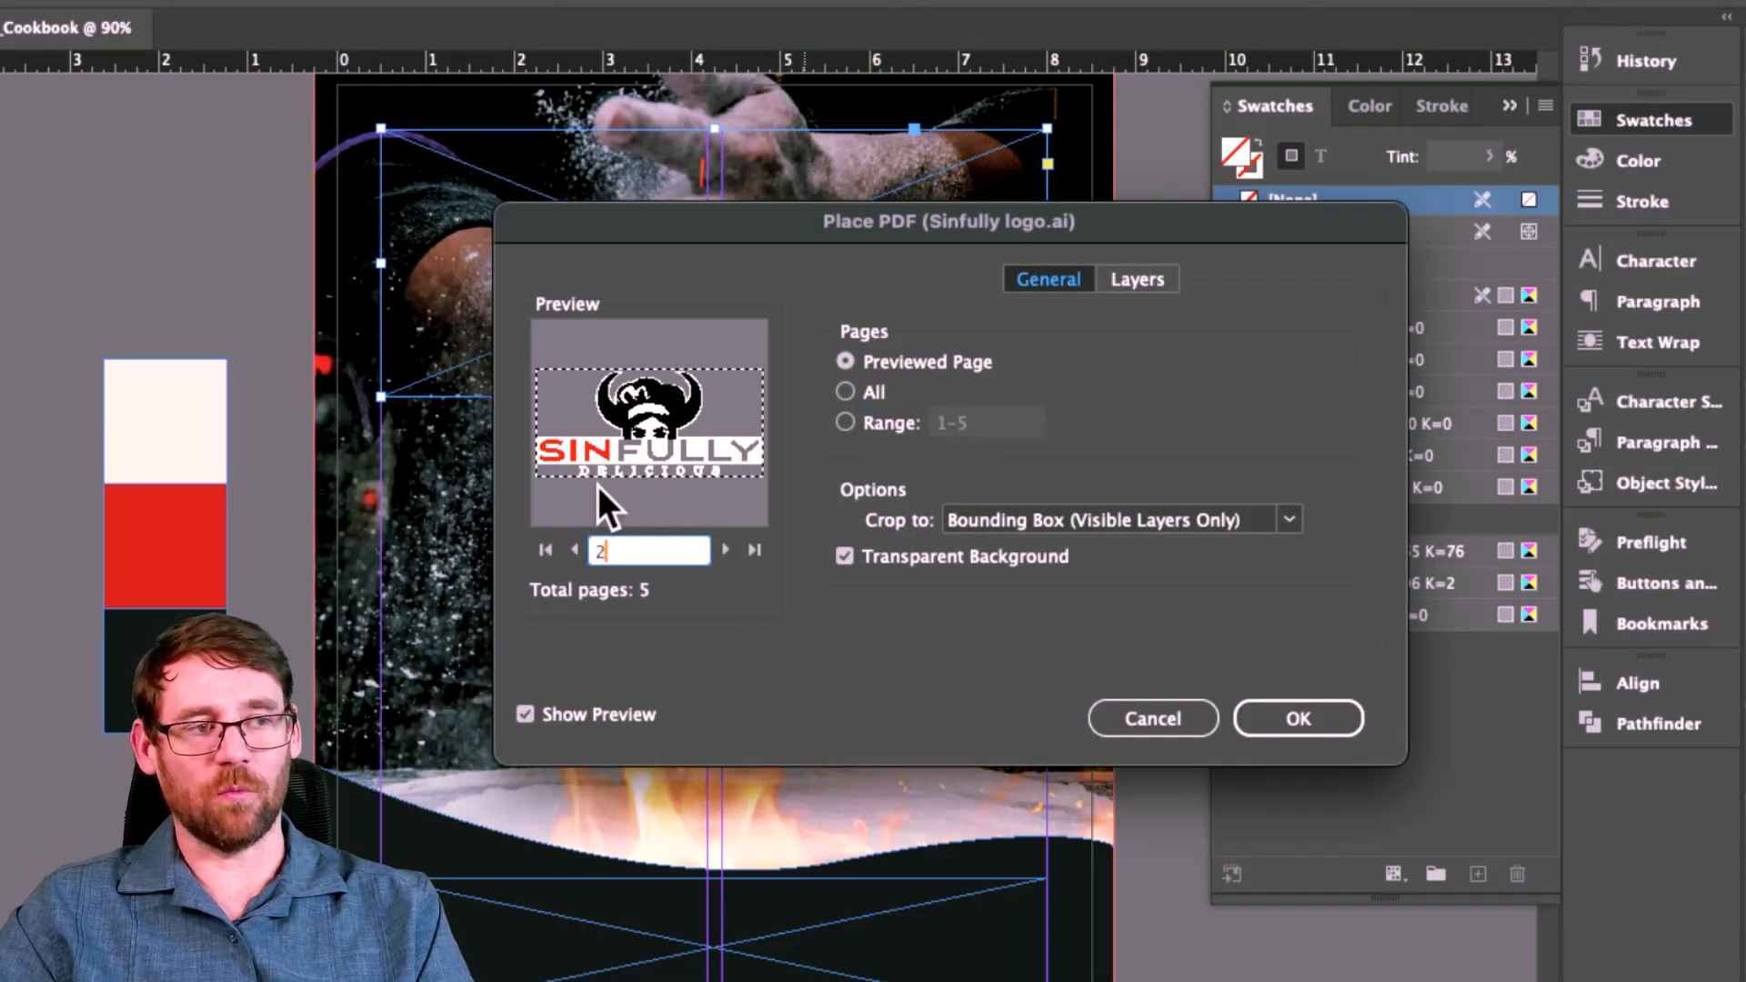
click(1298, 718)
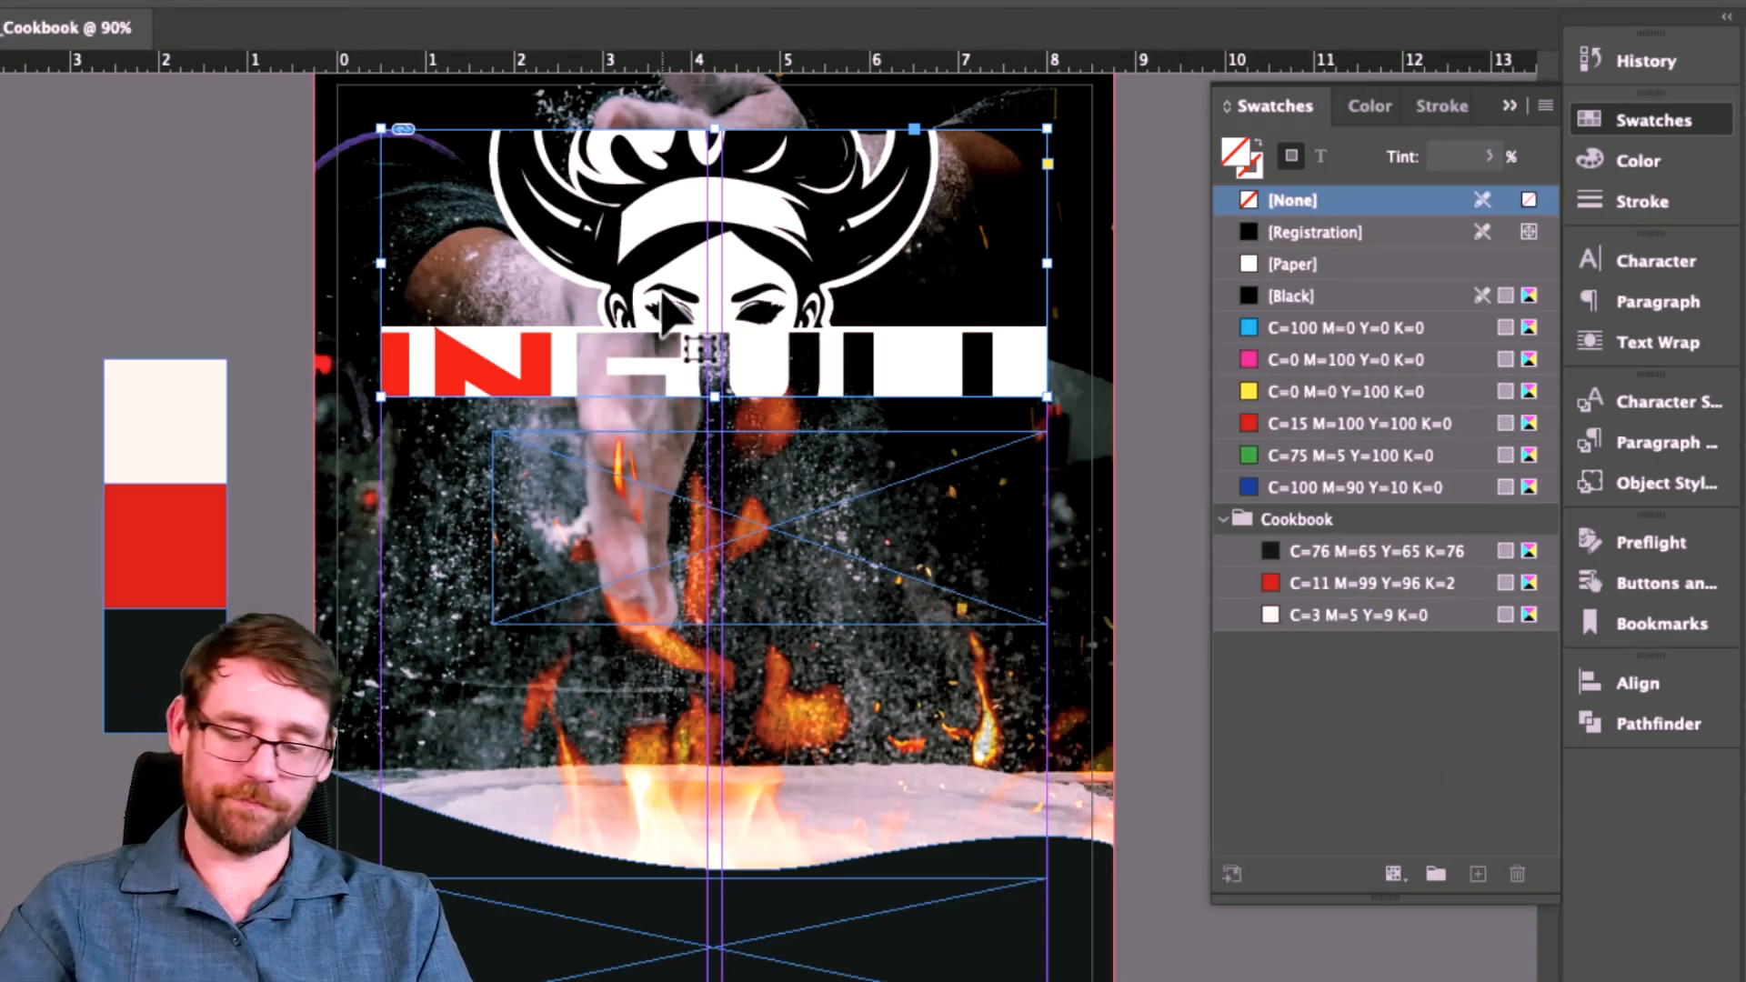
key(alt+shift+super+c)
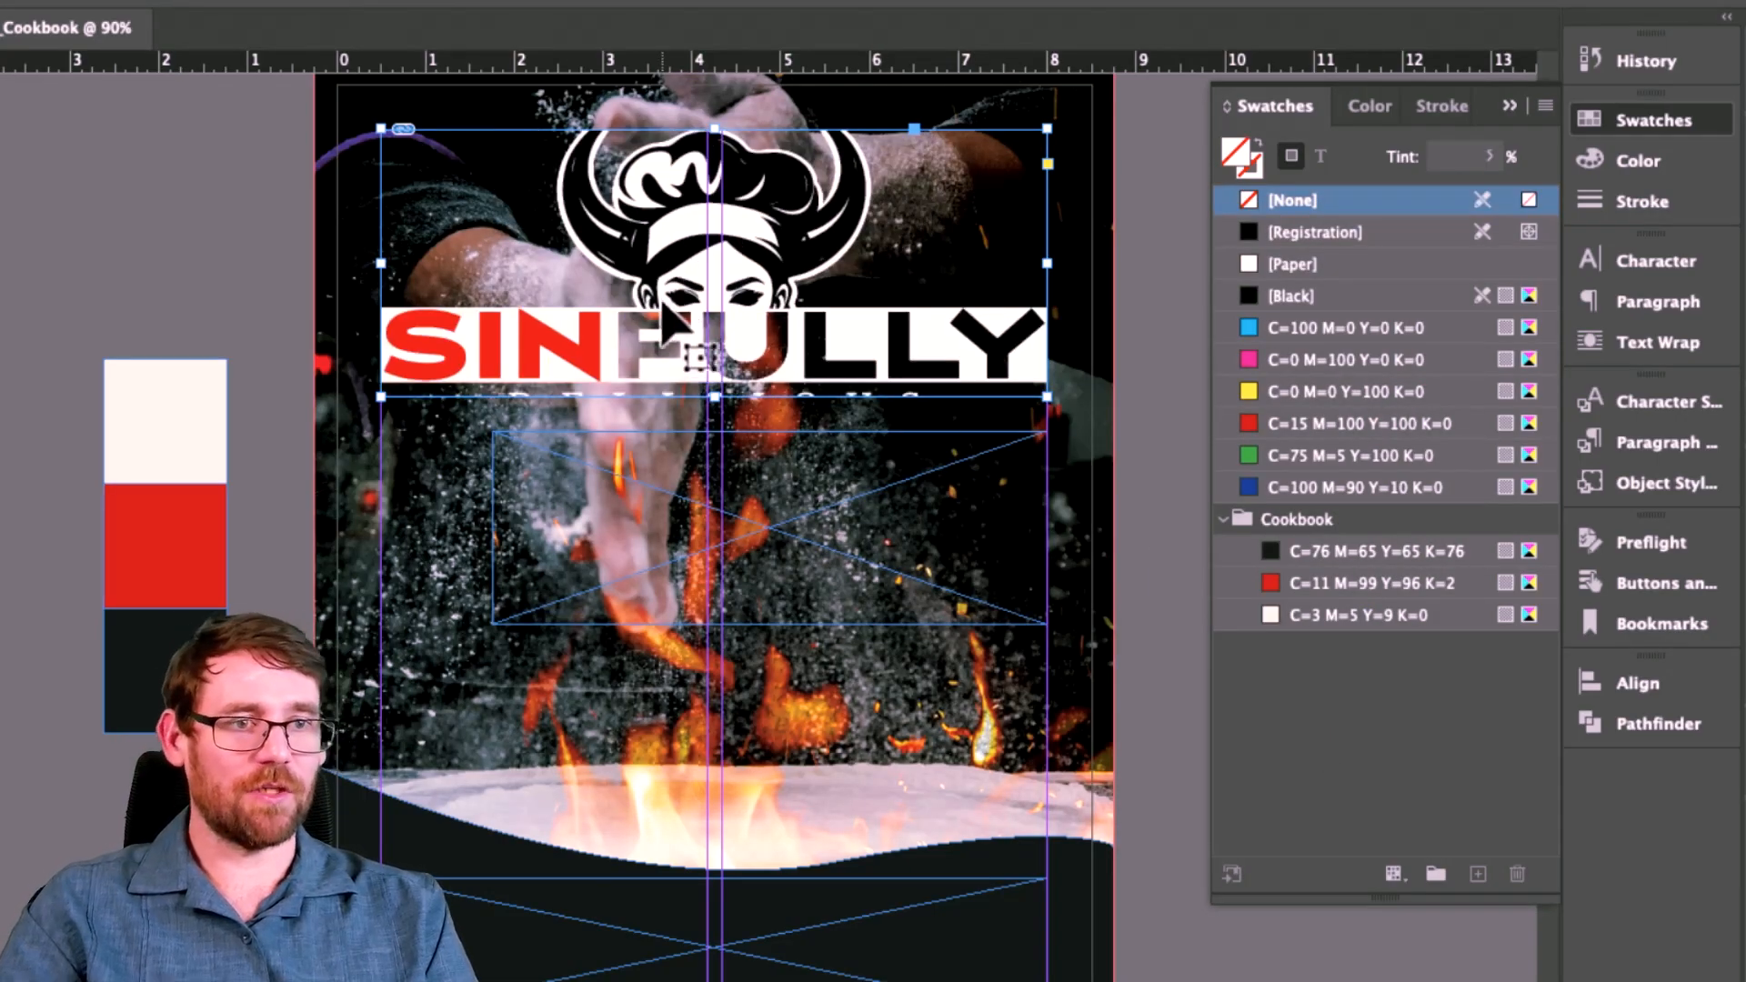
Step: Fit the whole SINFULLY DELICIOUS logo inside its frame, then reselect the logo frame
click(707, 286)
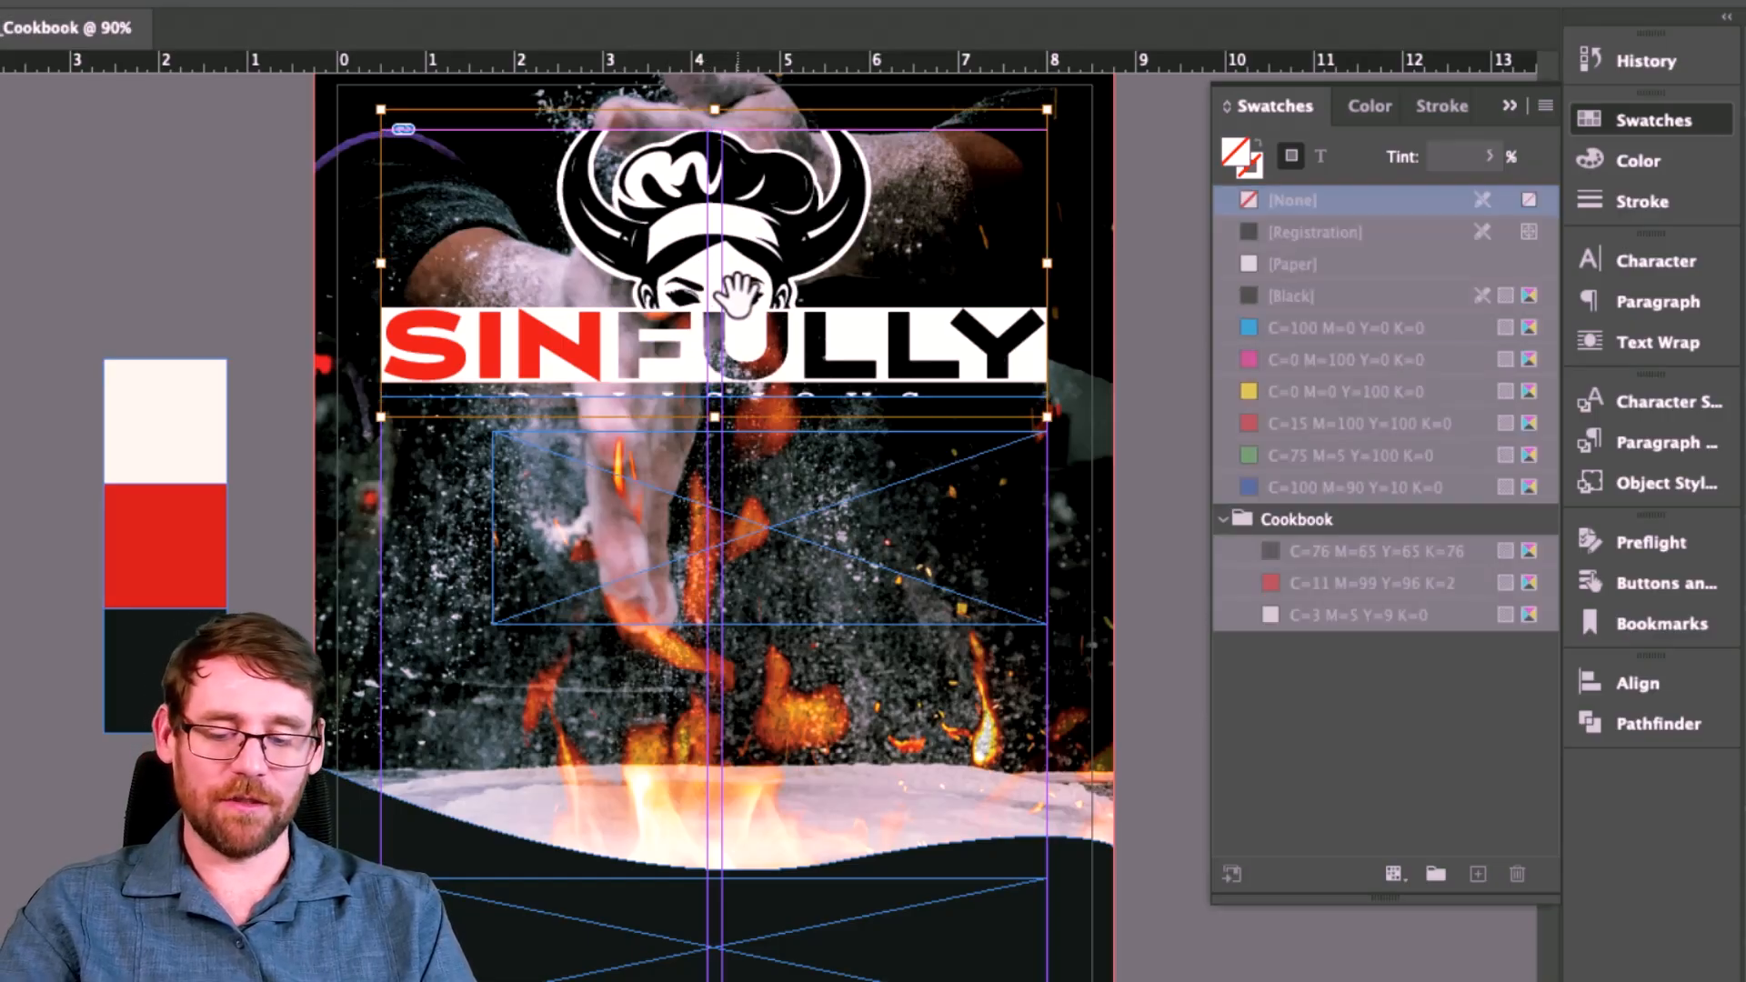
key(alt+shift+super+e)
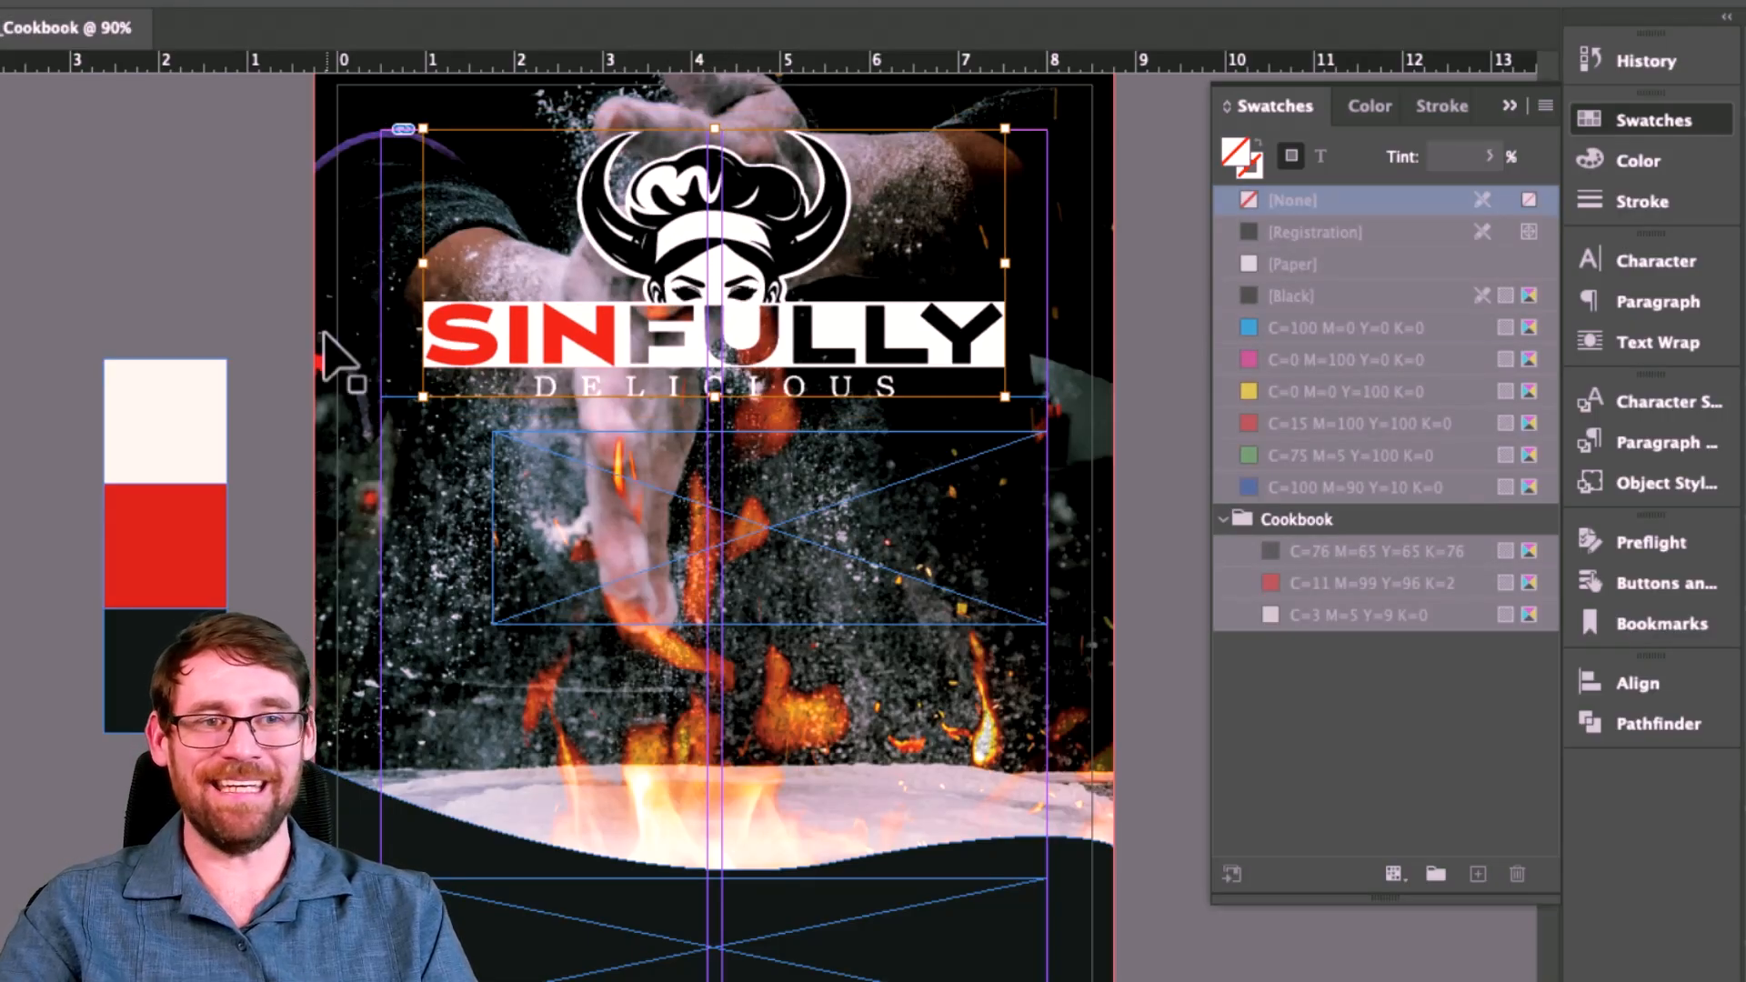
click(251, 276)
scroll(251, 277, up, 3)
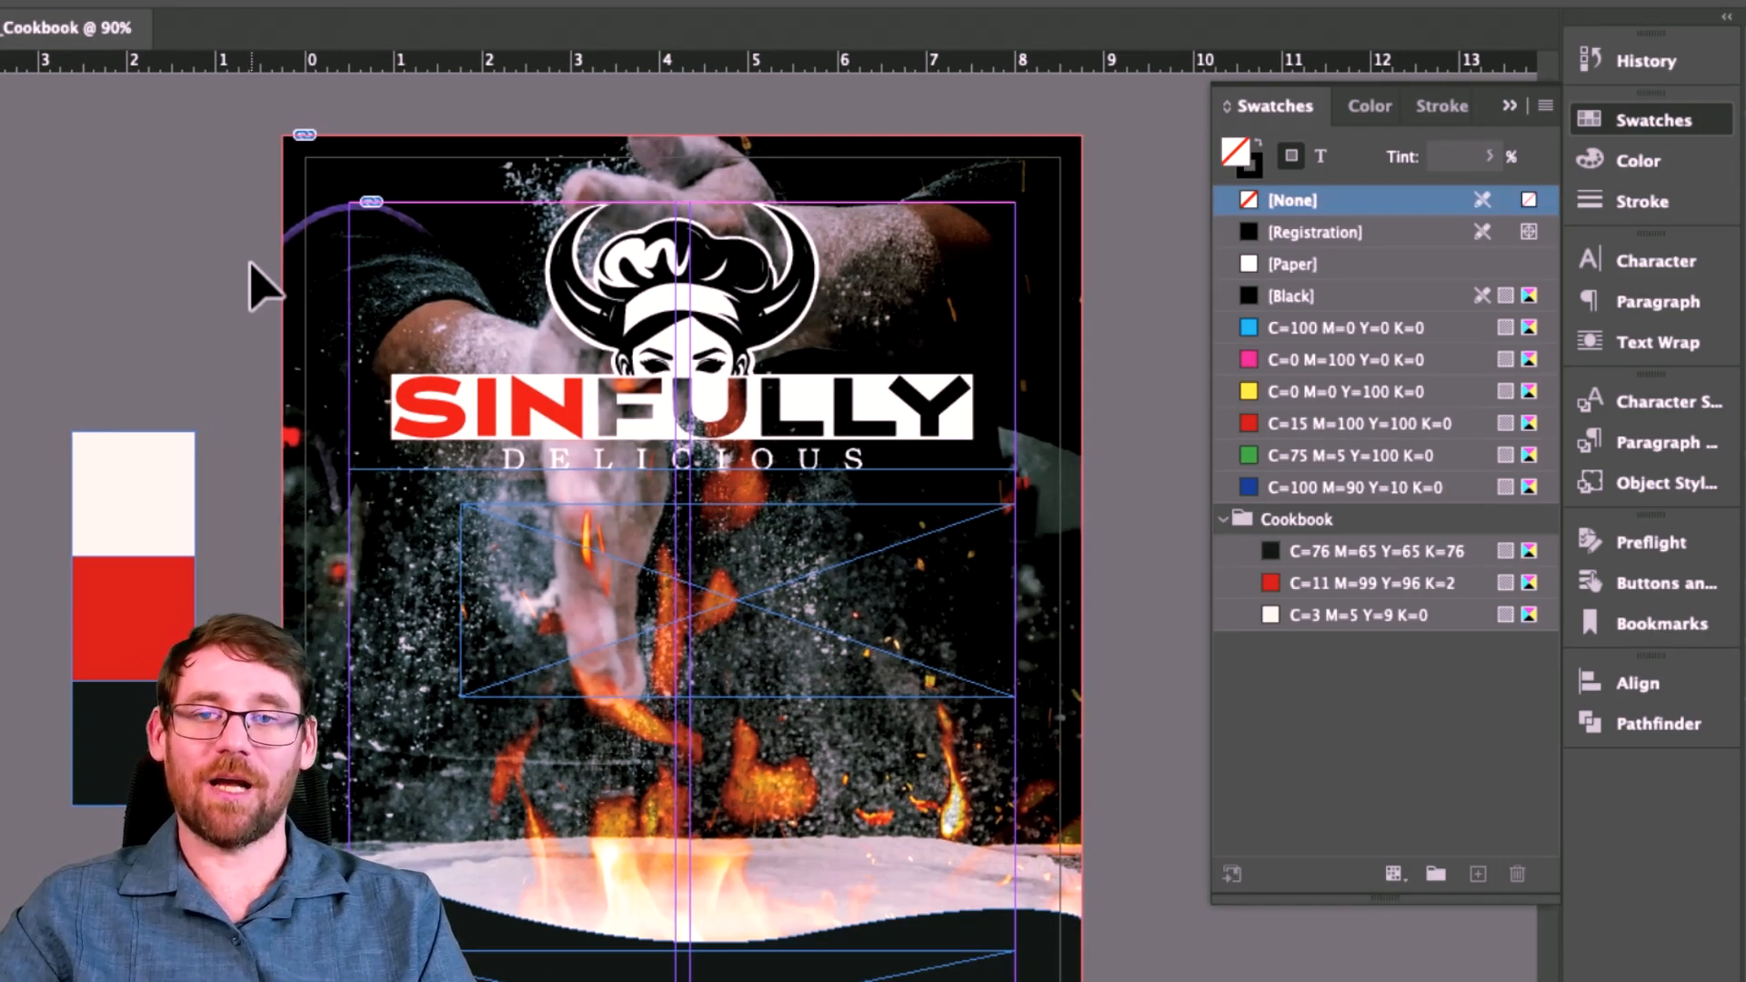
click(792, 420)
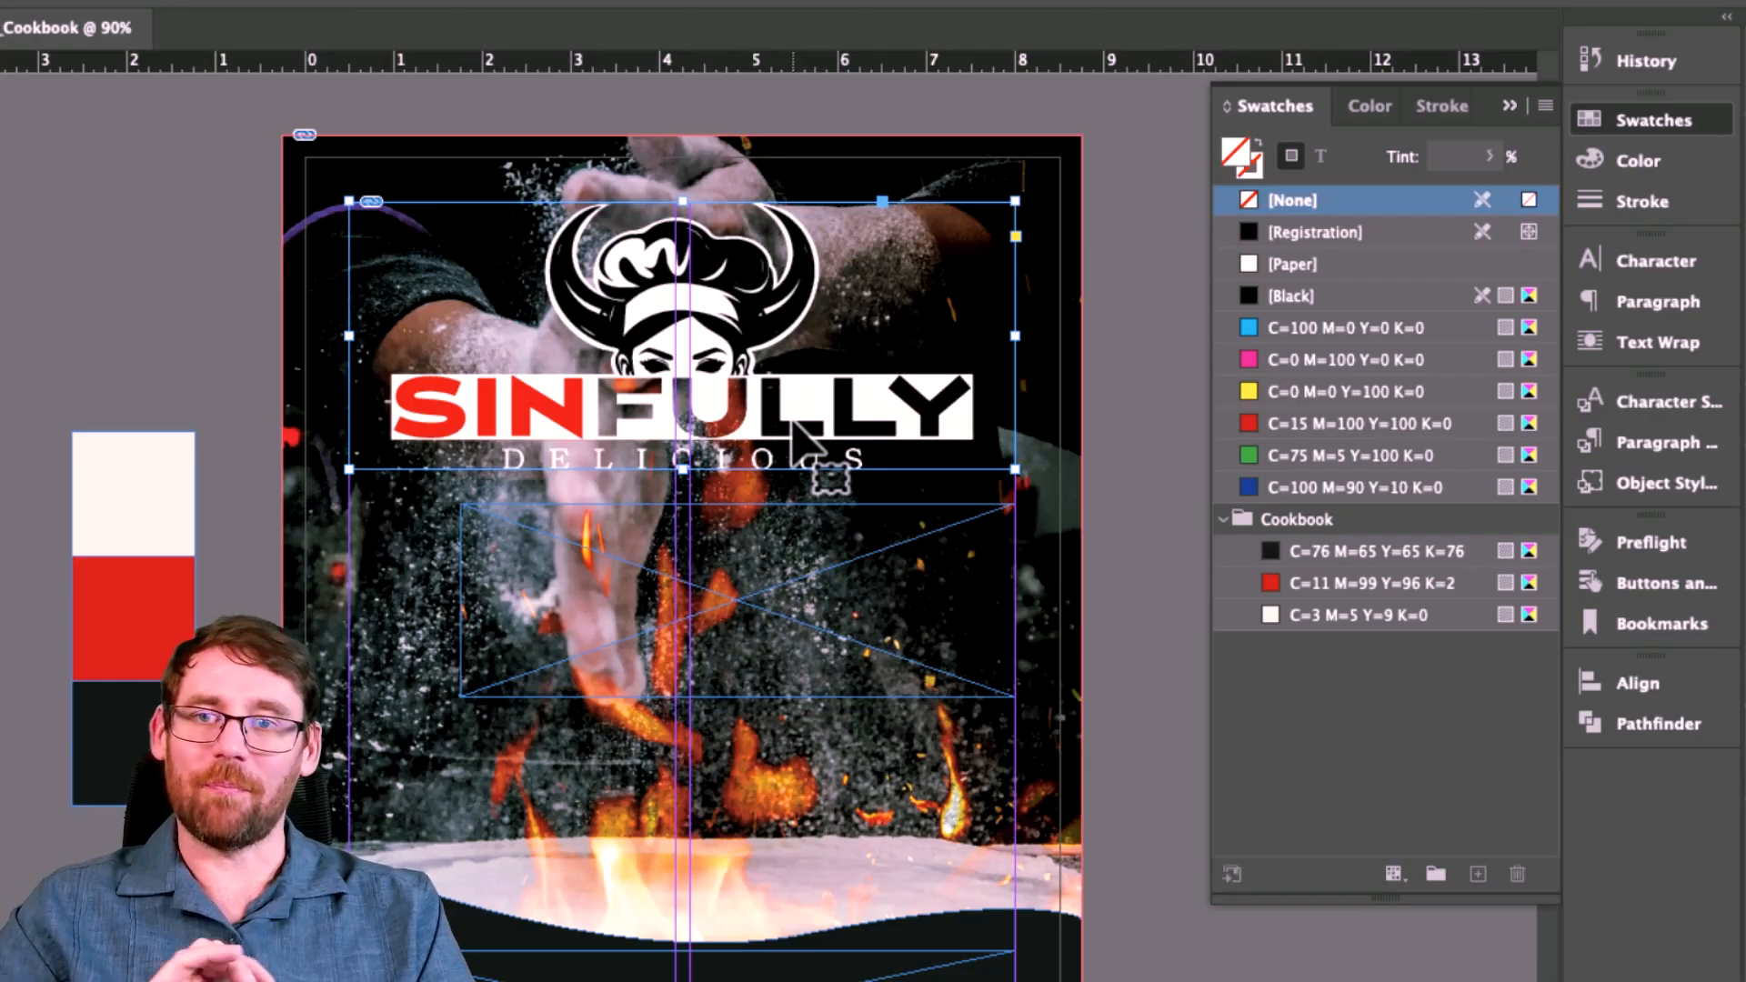
scroll(793, 423, right, 1)
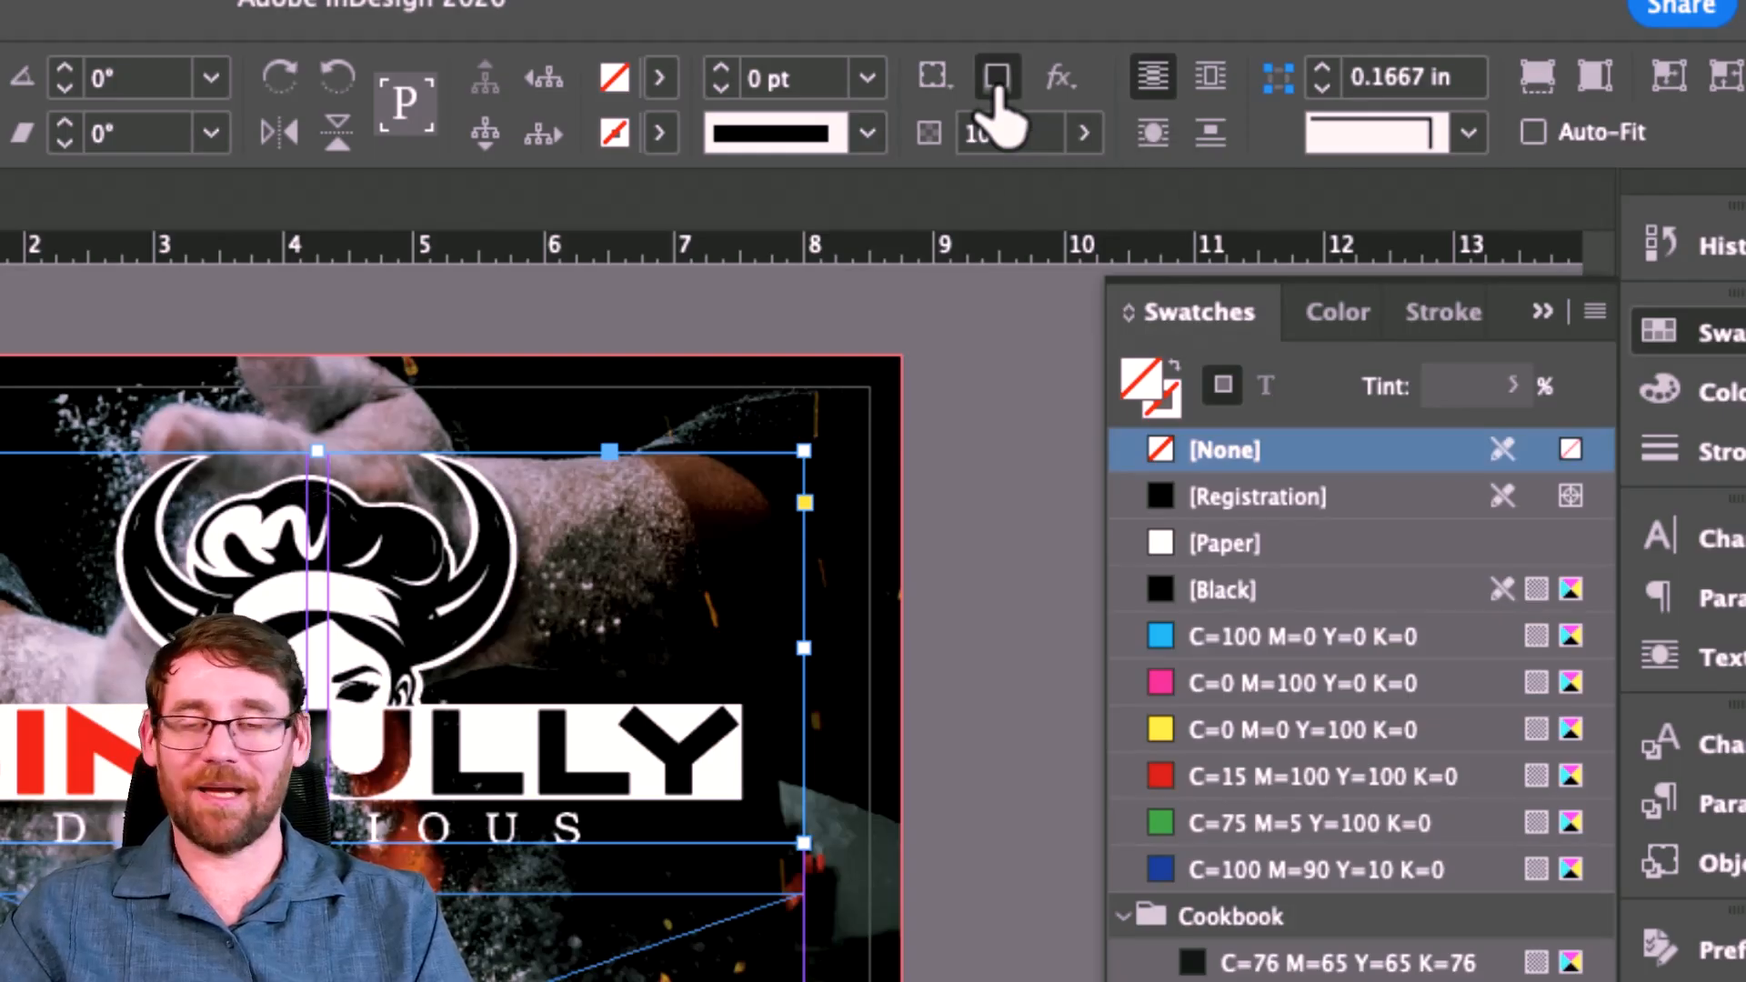
Step: Add a Multiply drop shadow to the logo with 0.125 in distance and 50% opacity
click(1058, 78)
click(1166, 166)
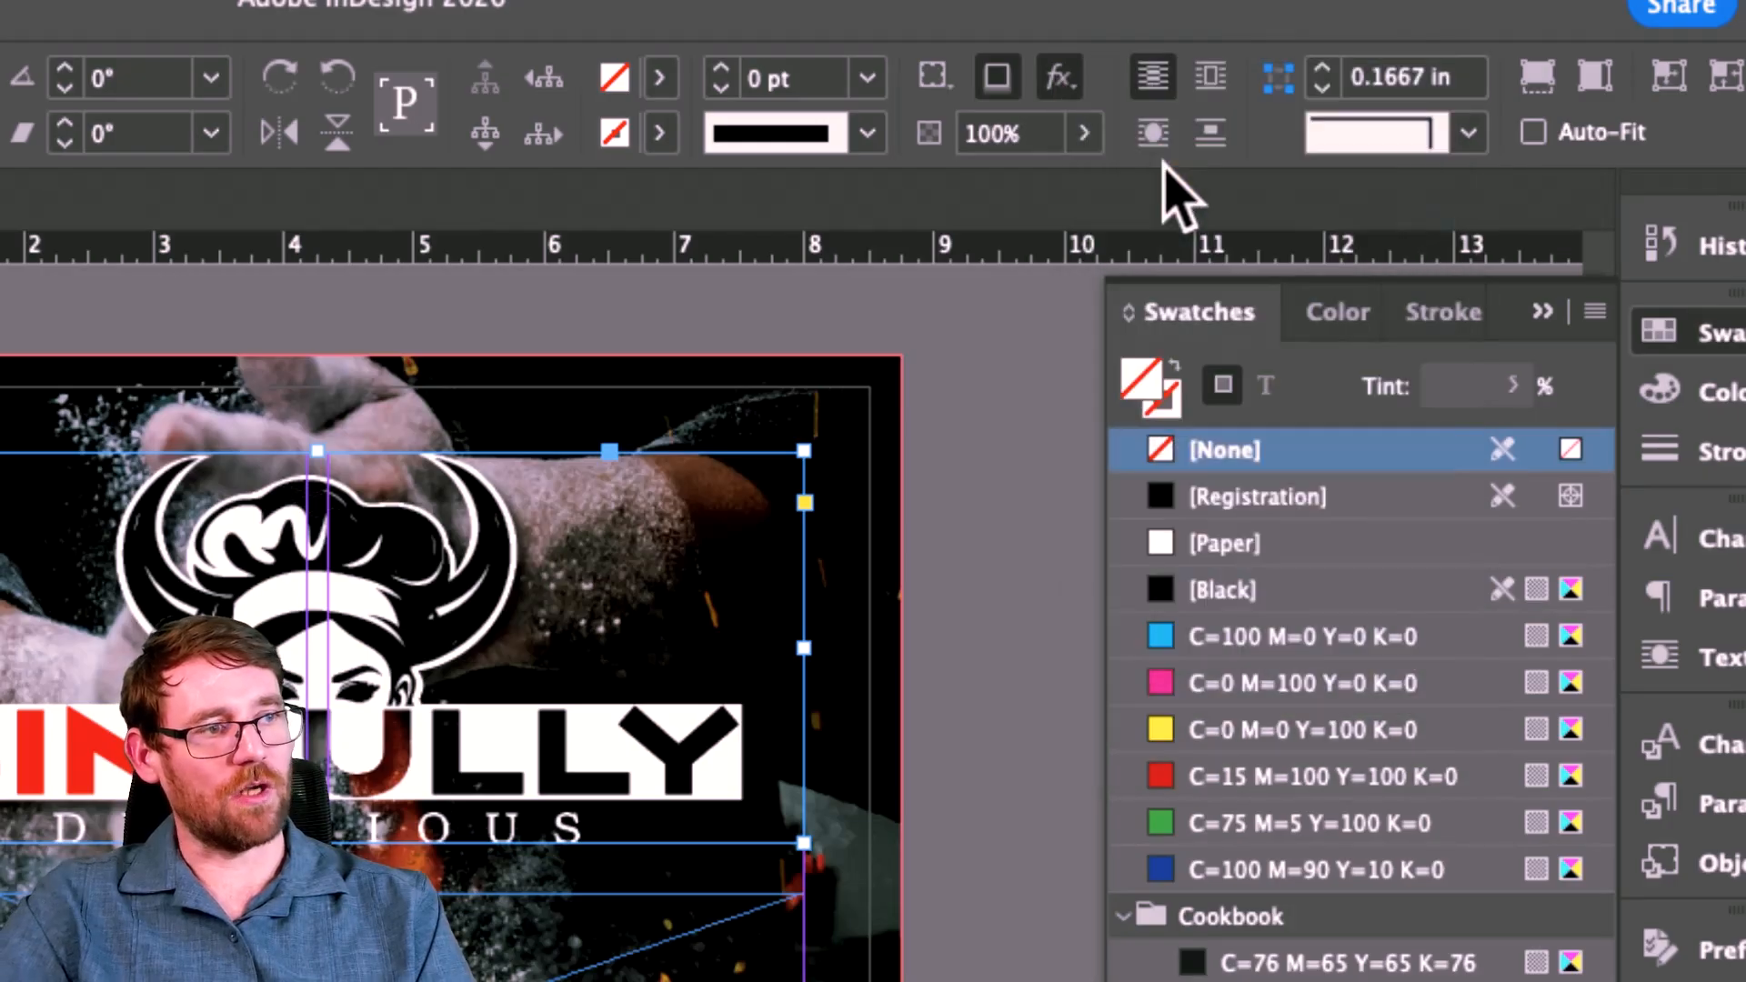
drag(1372, 242, 709, 155)
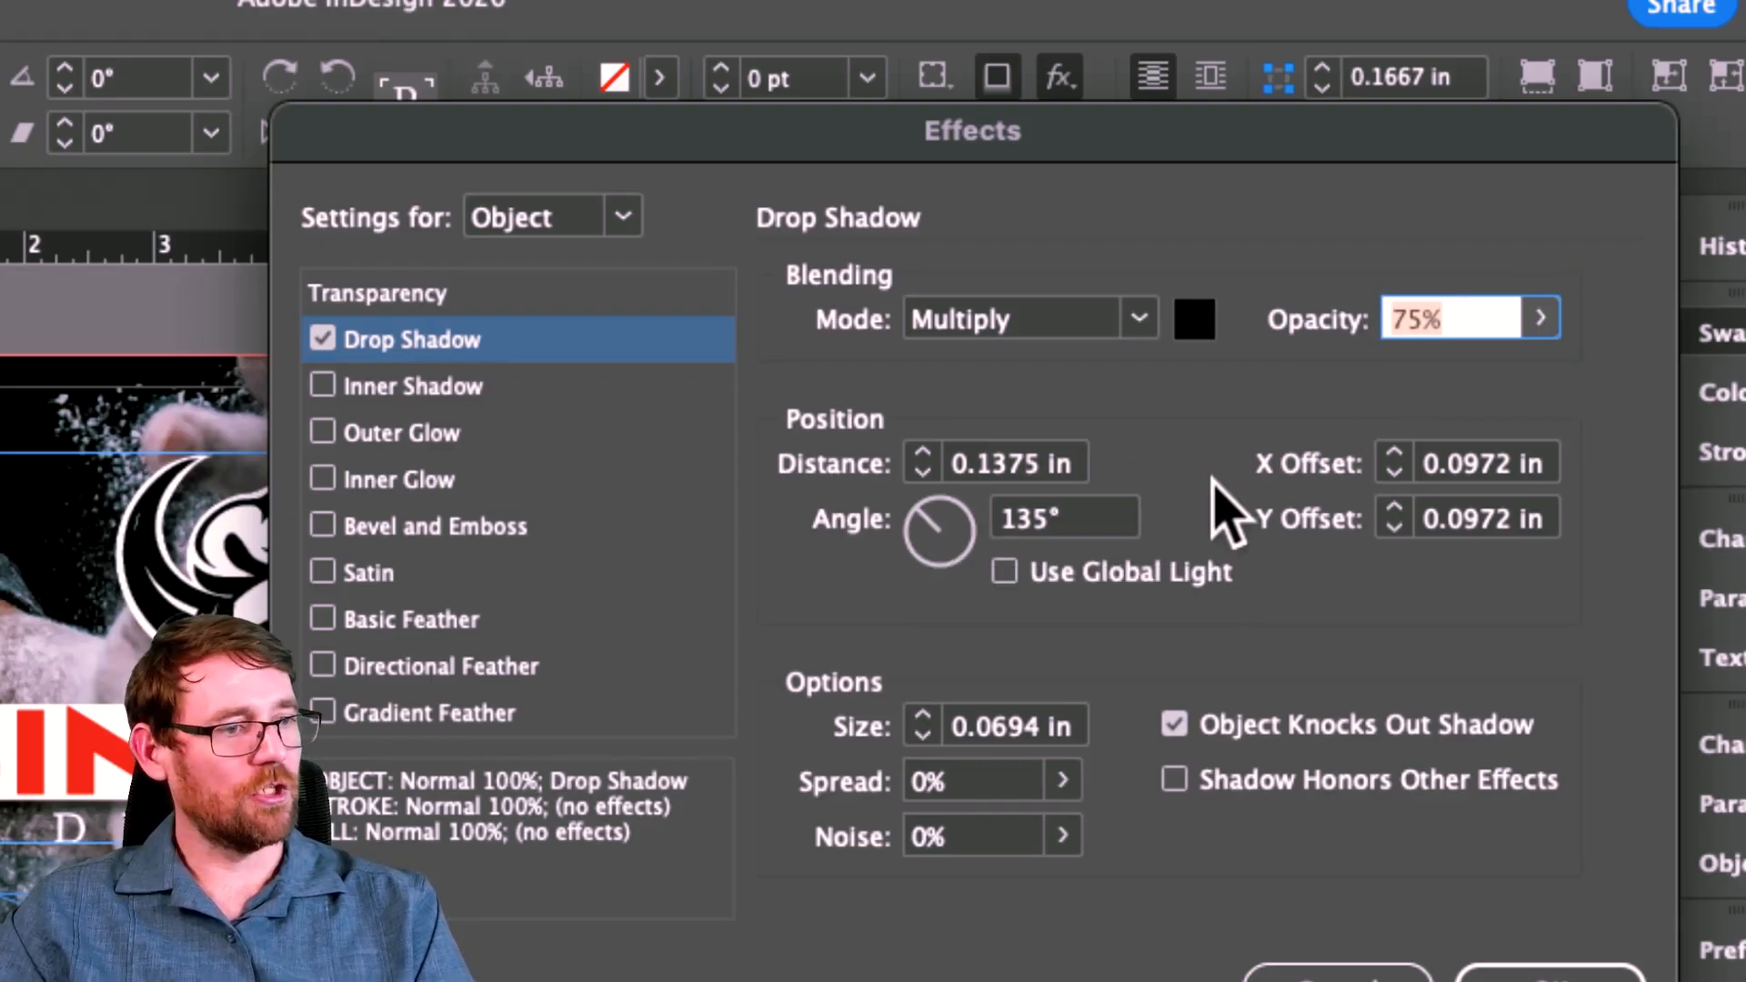
click(920, 473)
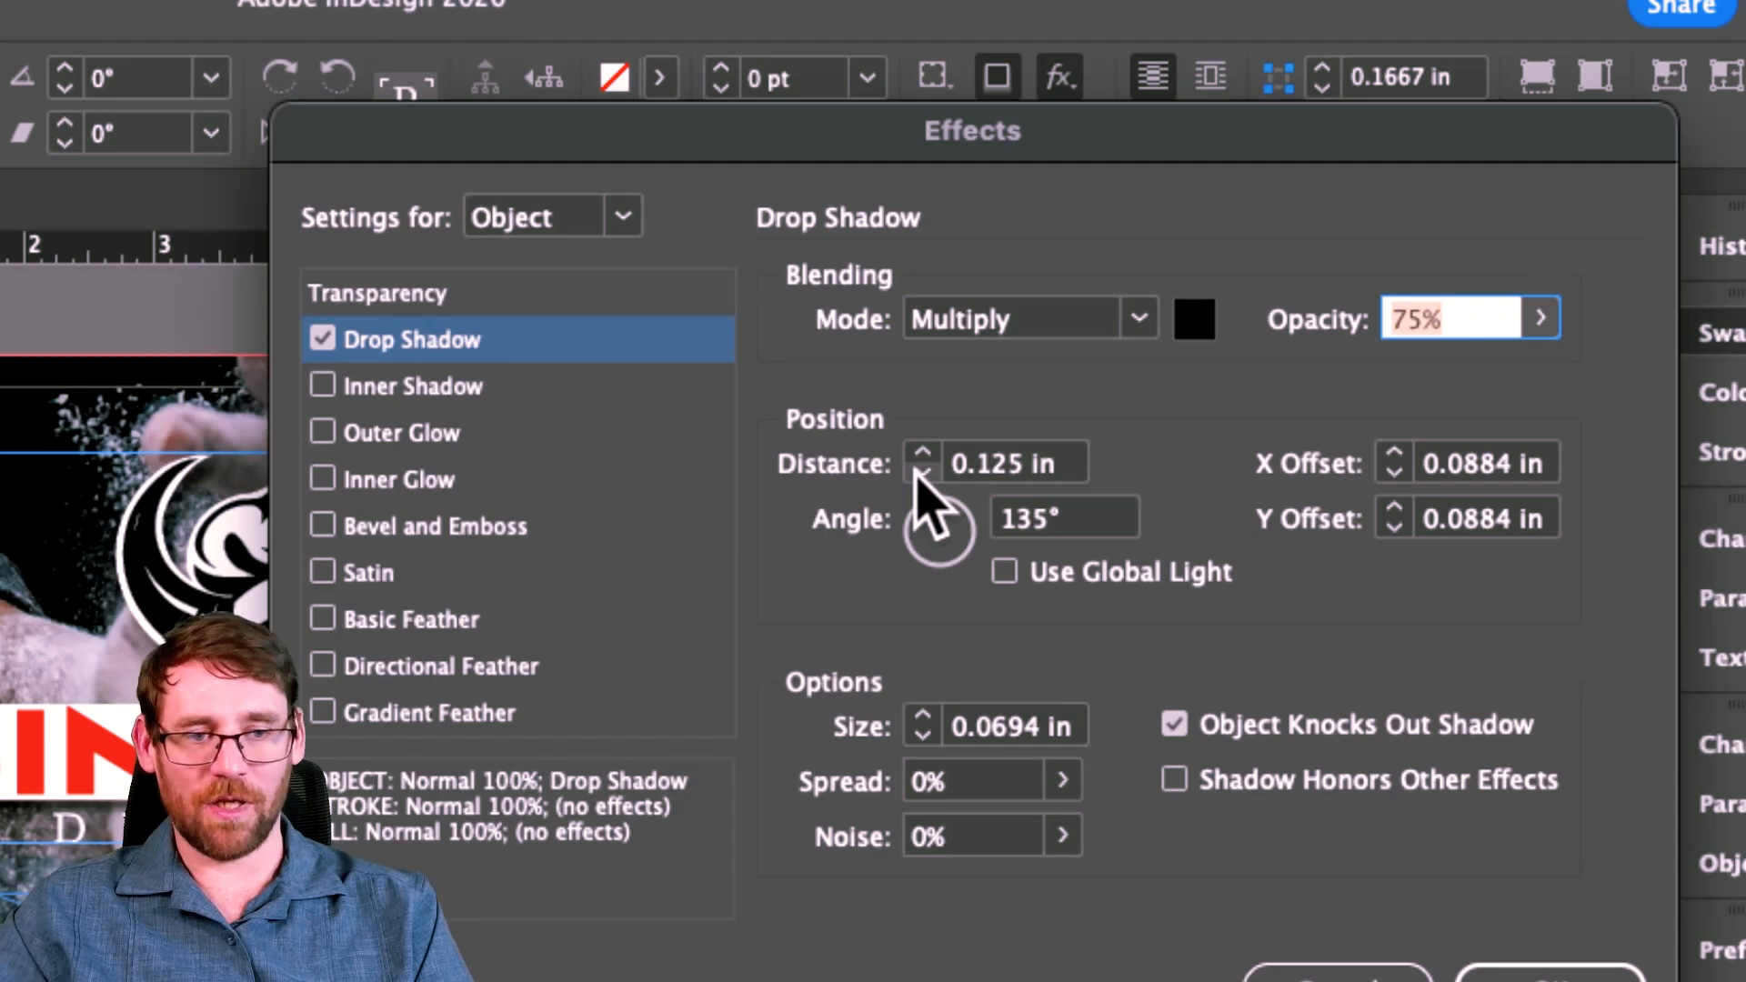
click(920, 473)
click(922, 453)
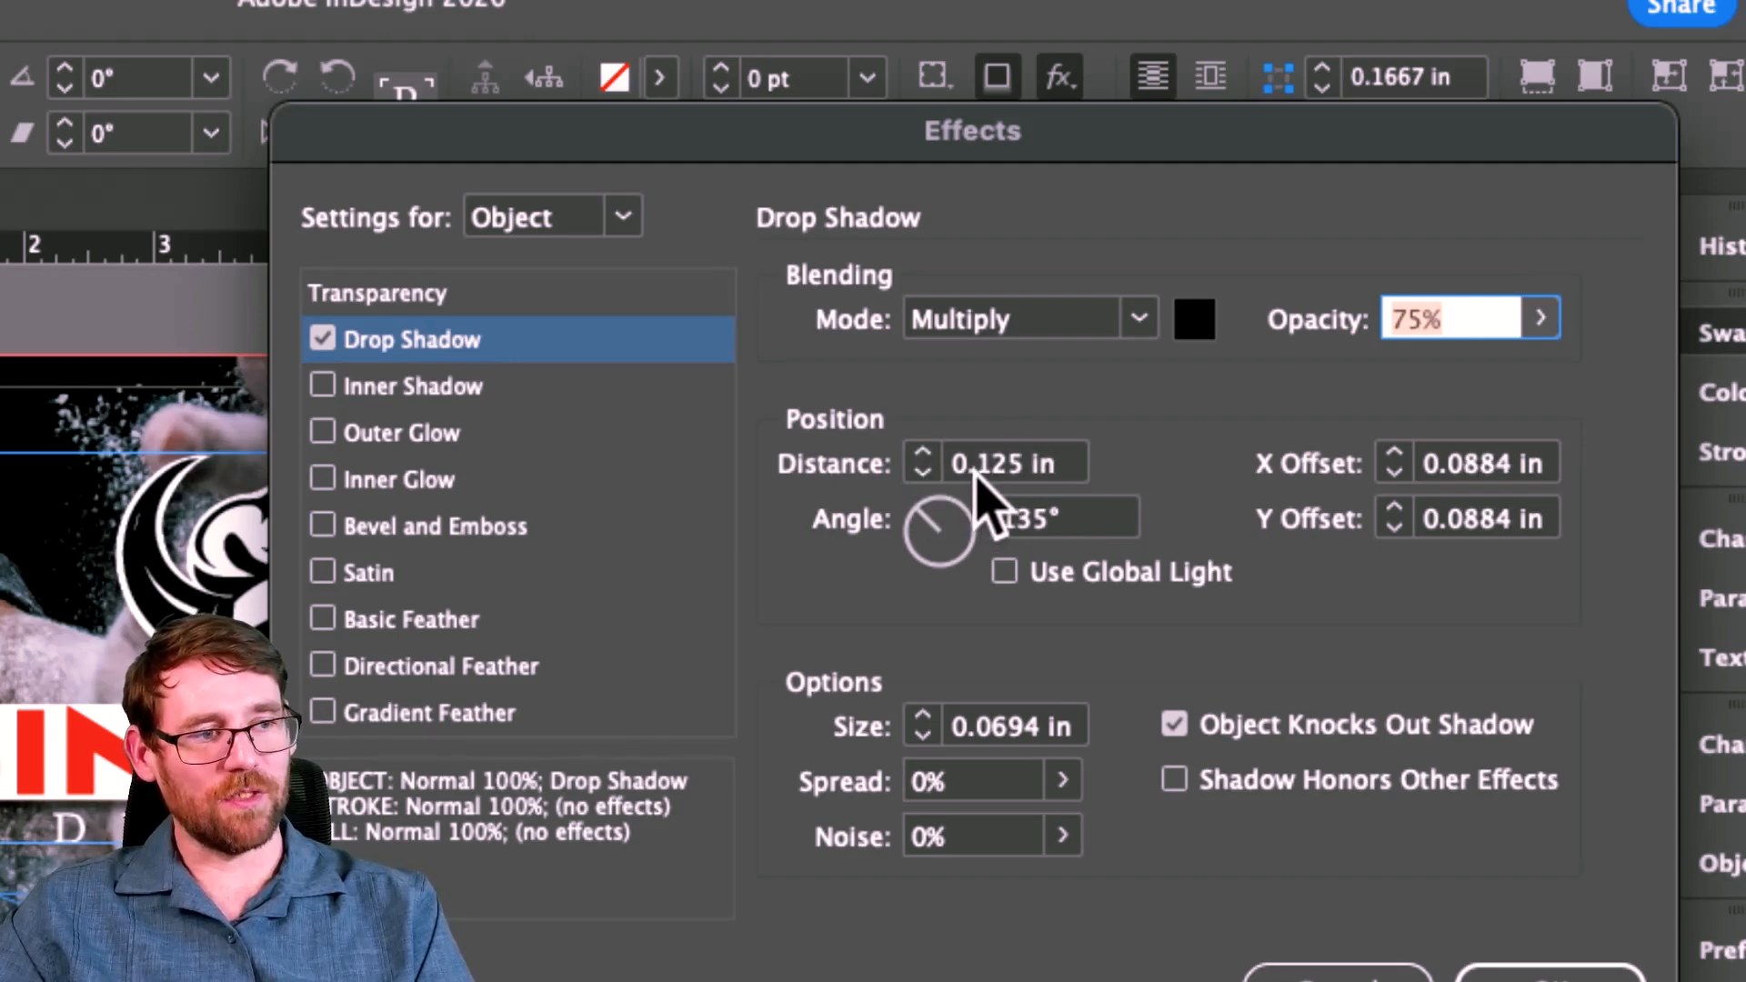
text(50)
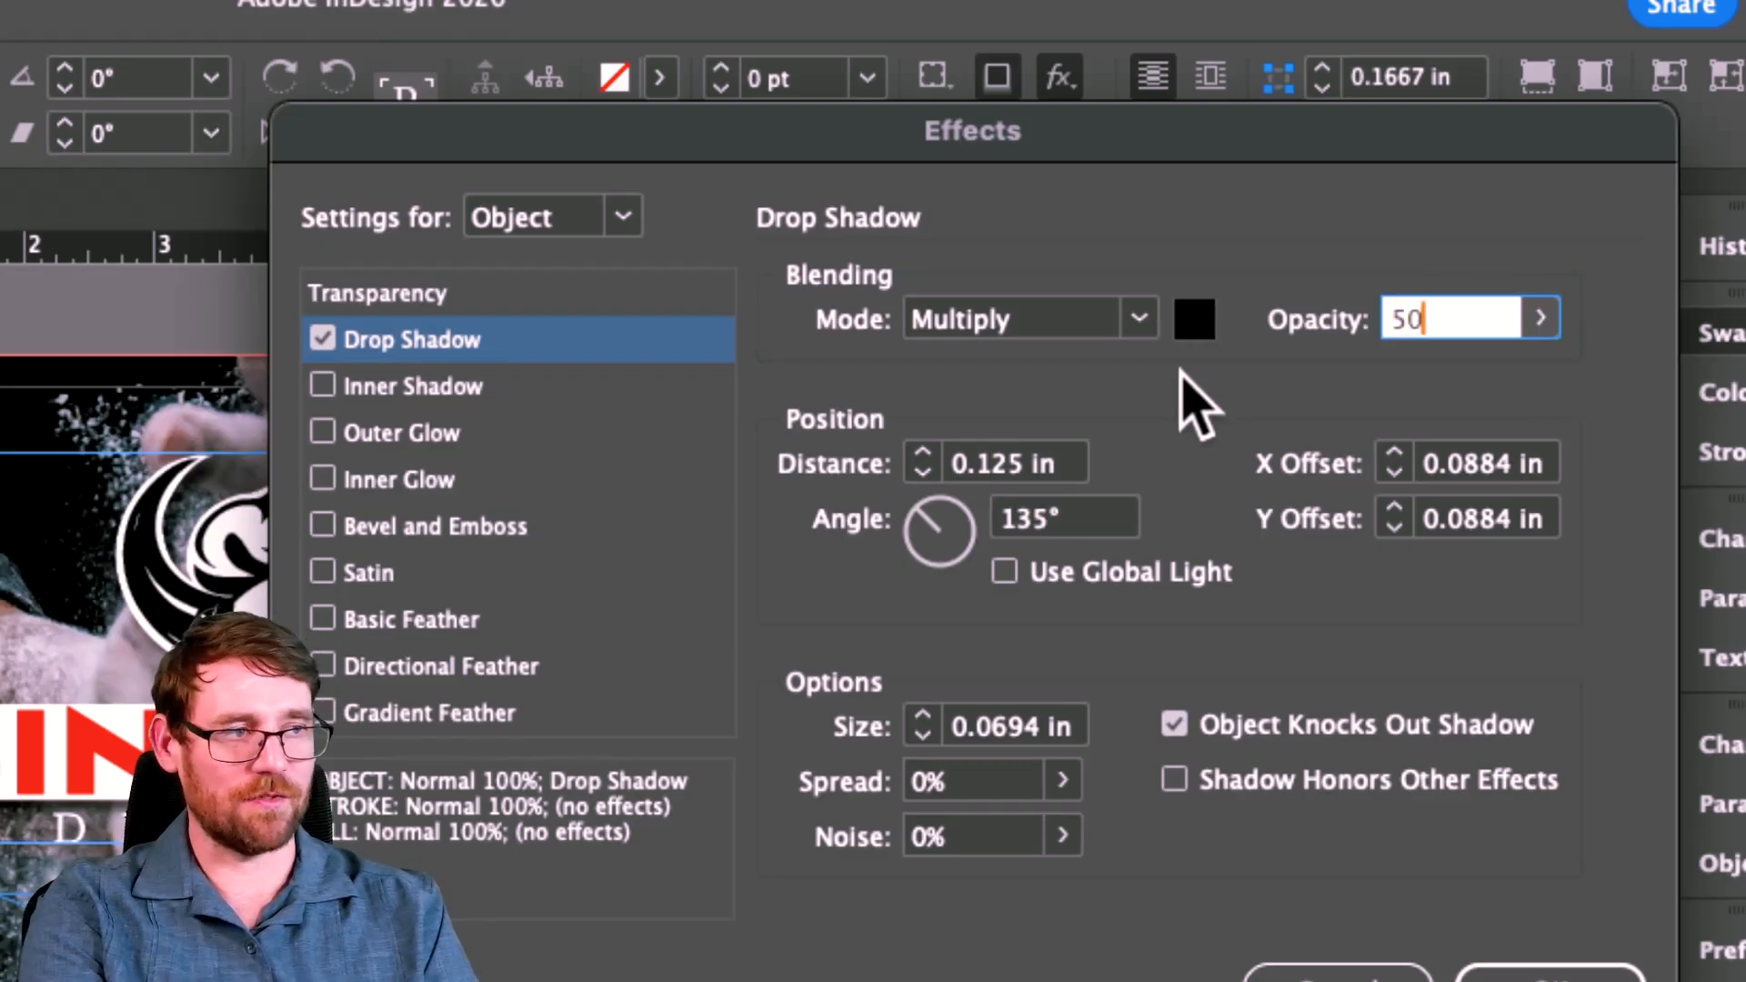
click(936, 331)
click(1202, 426)
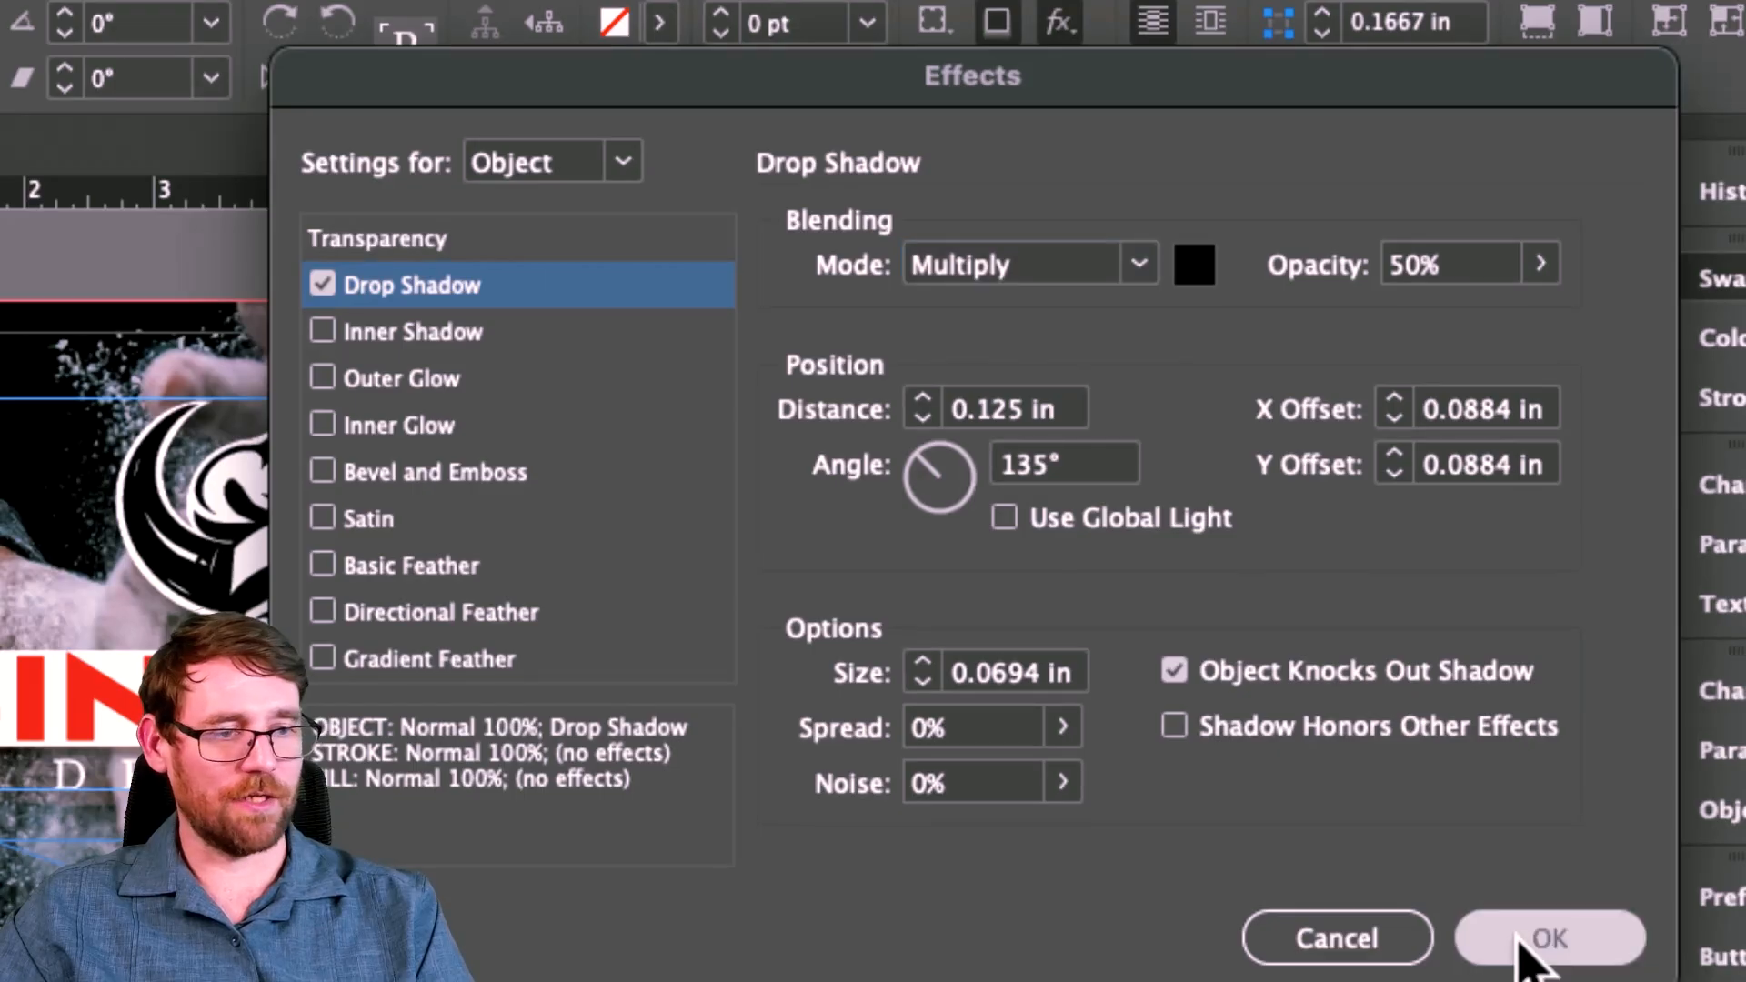
click(1546, 976)
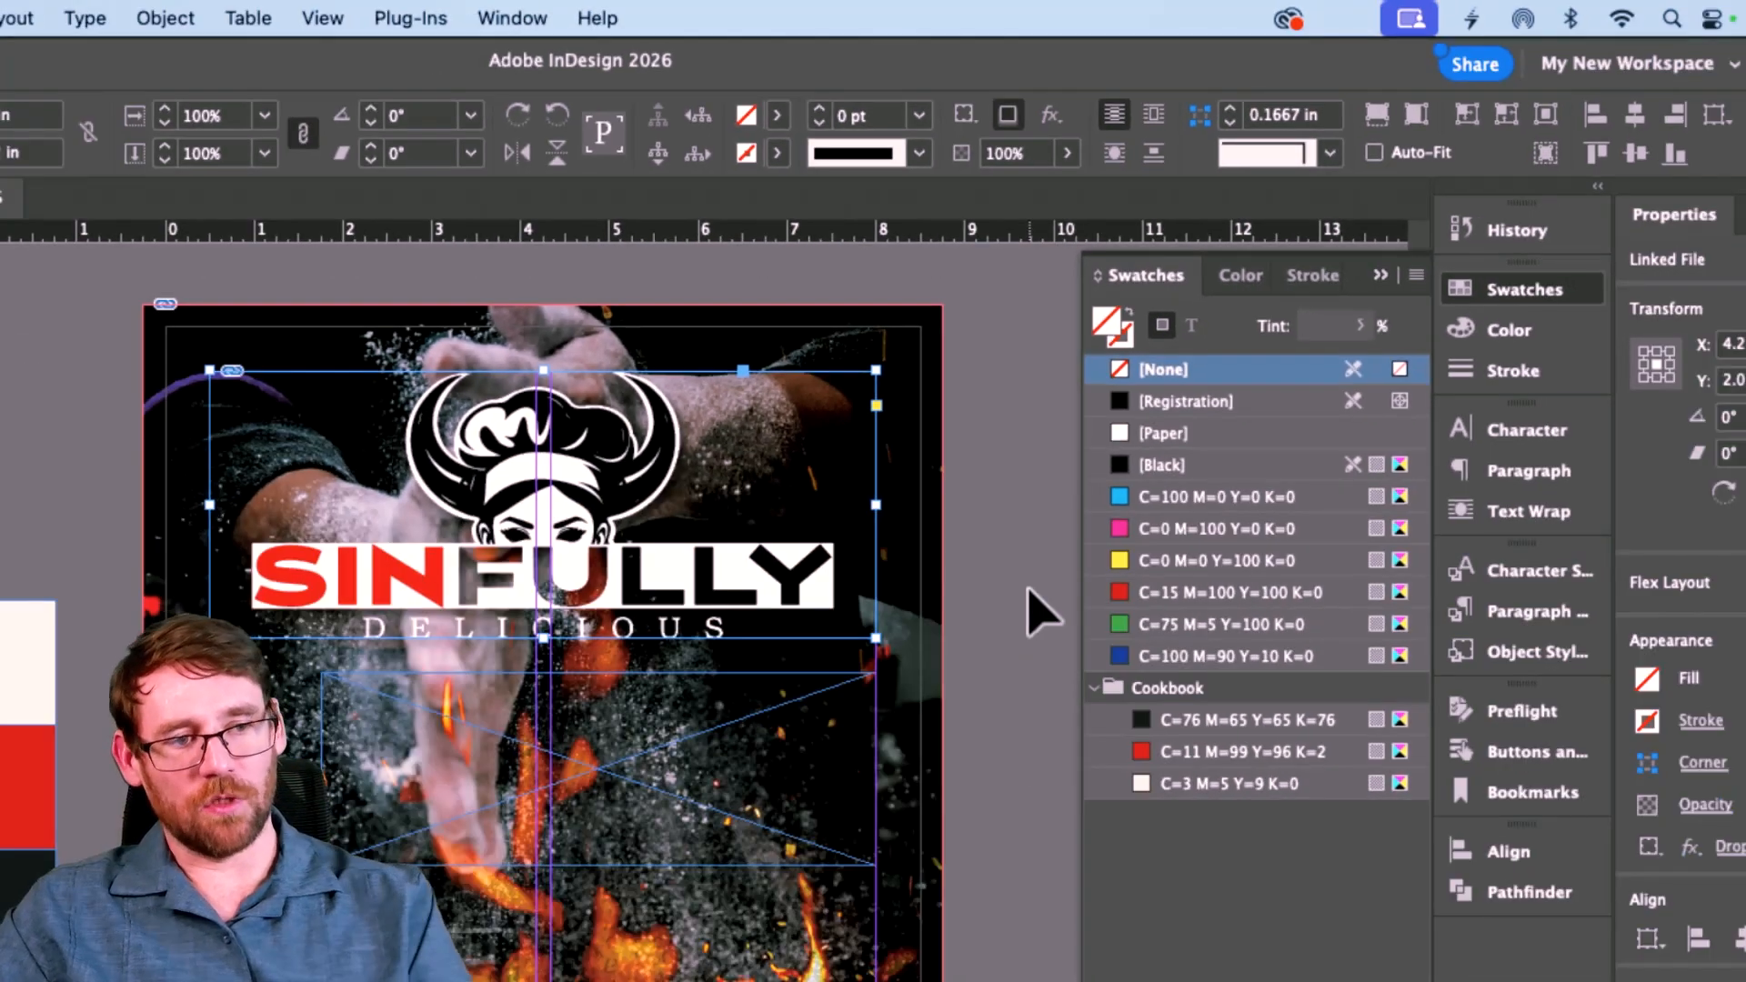
Step: Type 'The Cookbook' and a 'Written by:' author credit line in the lower text frame
click(1033, 604)
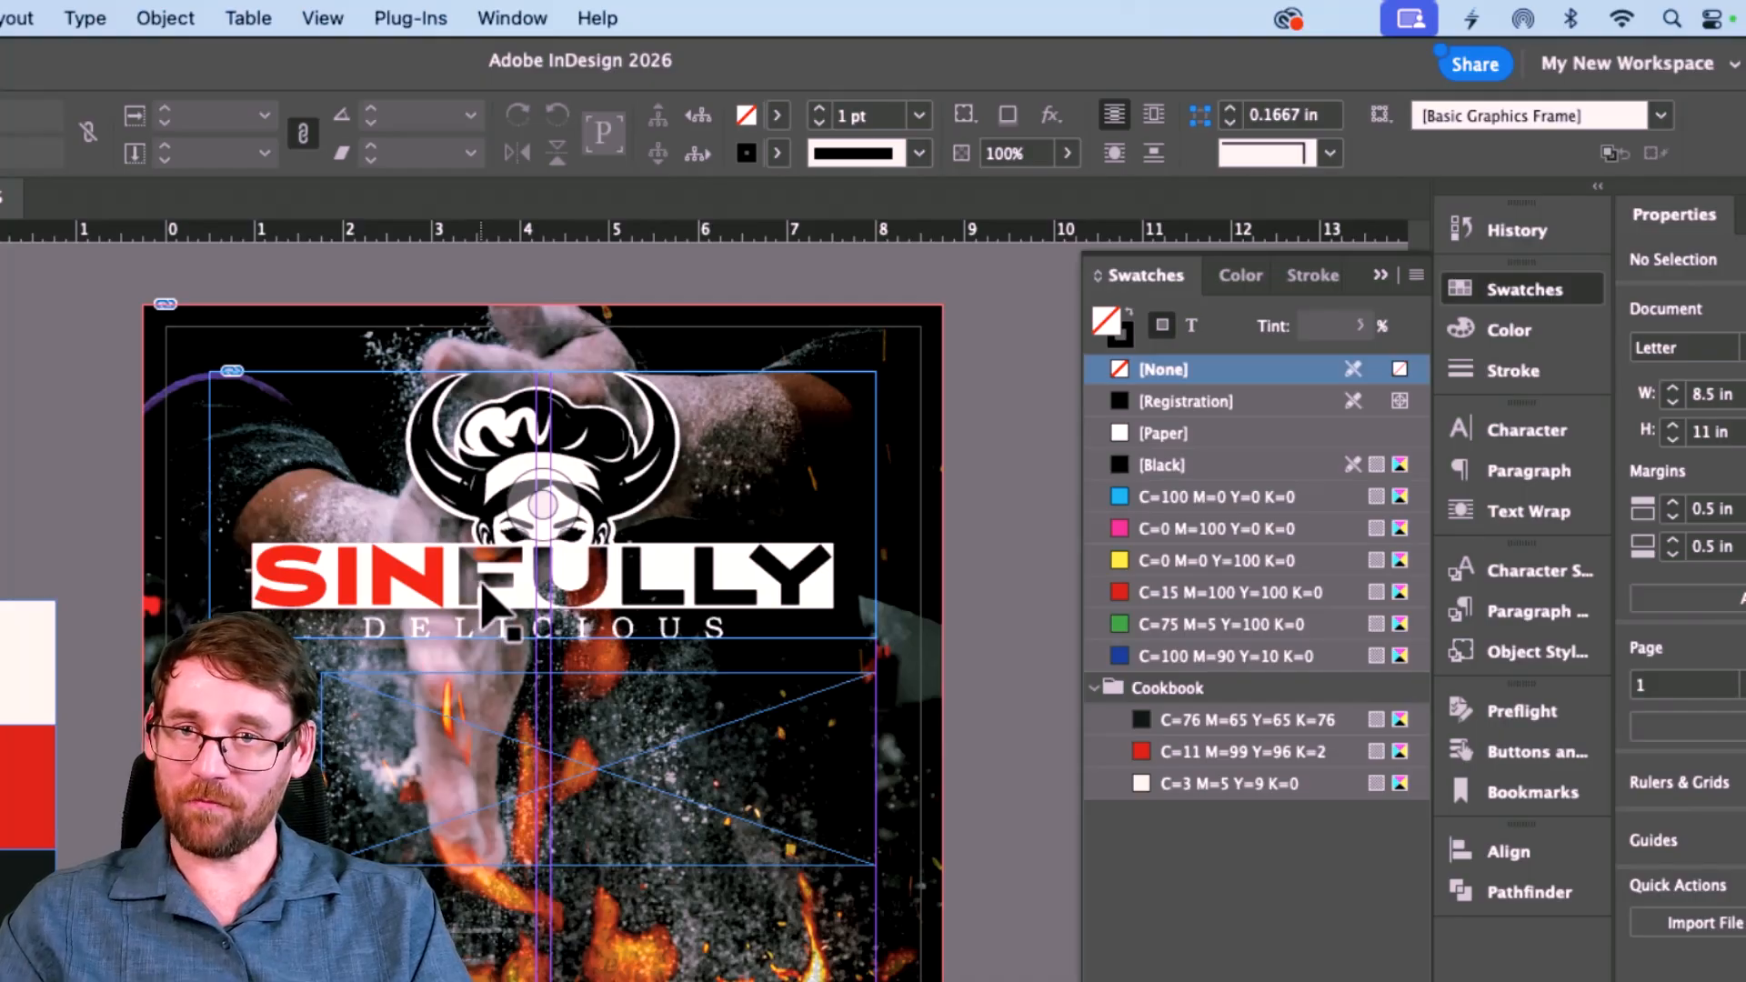
scroll(482, 591, down, 3)
click(527, 641)
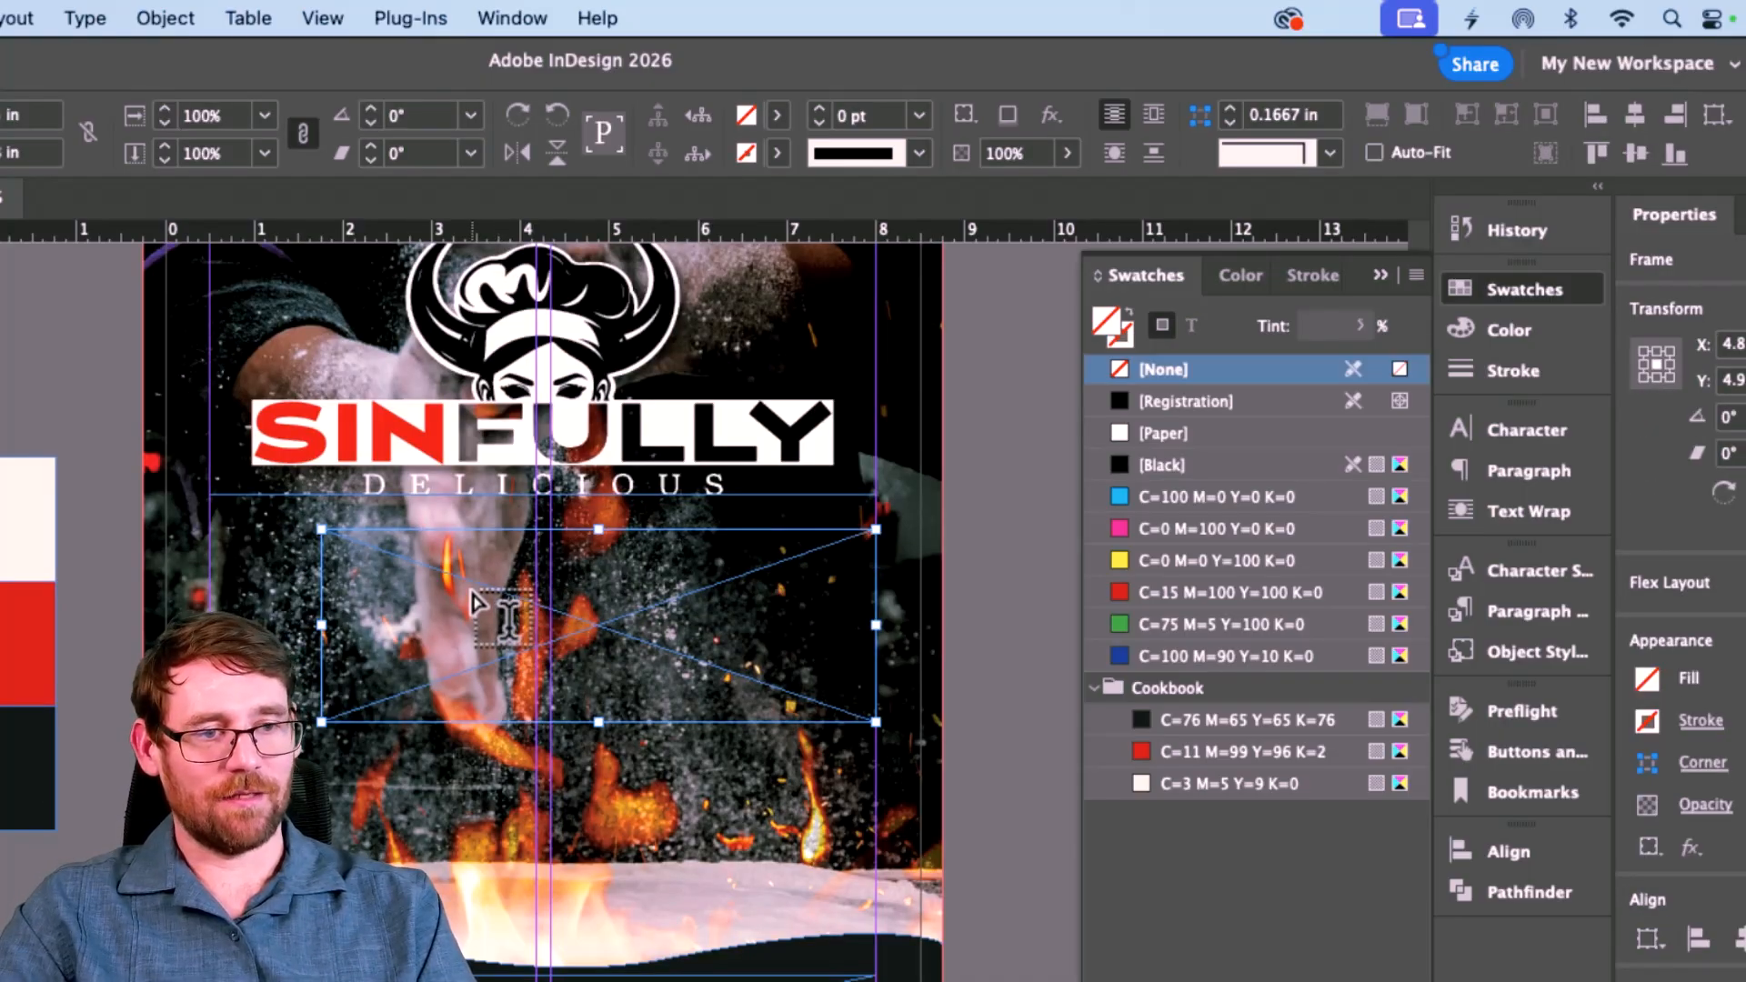
click(365, 542)
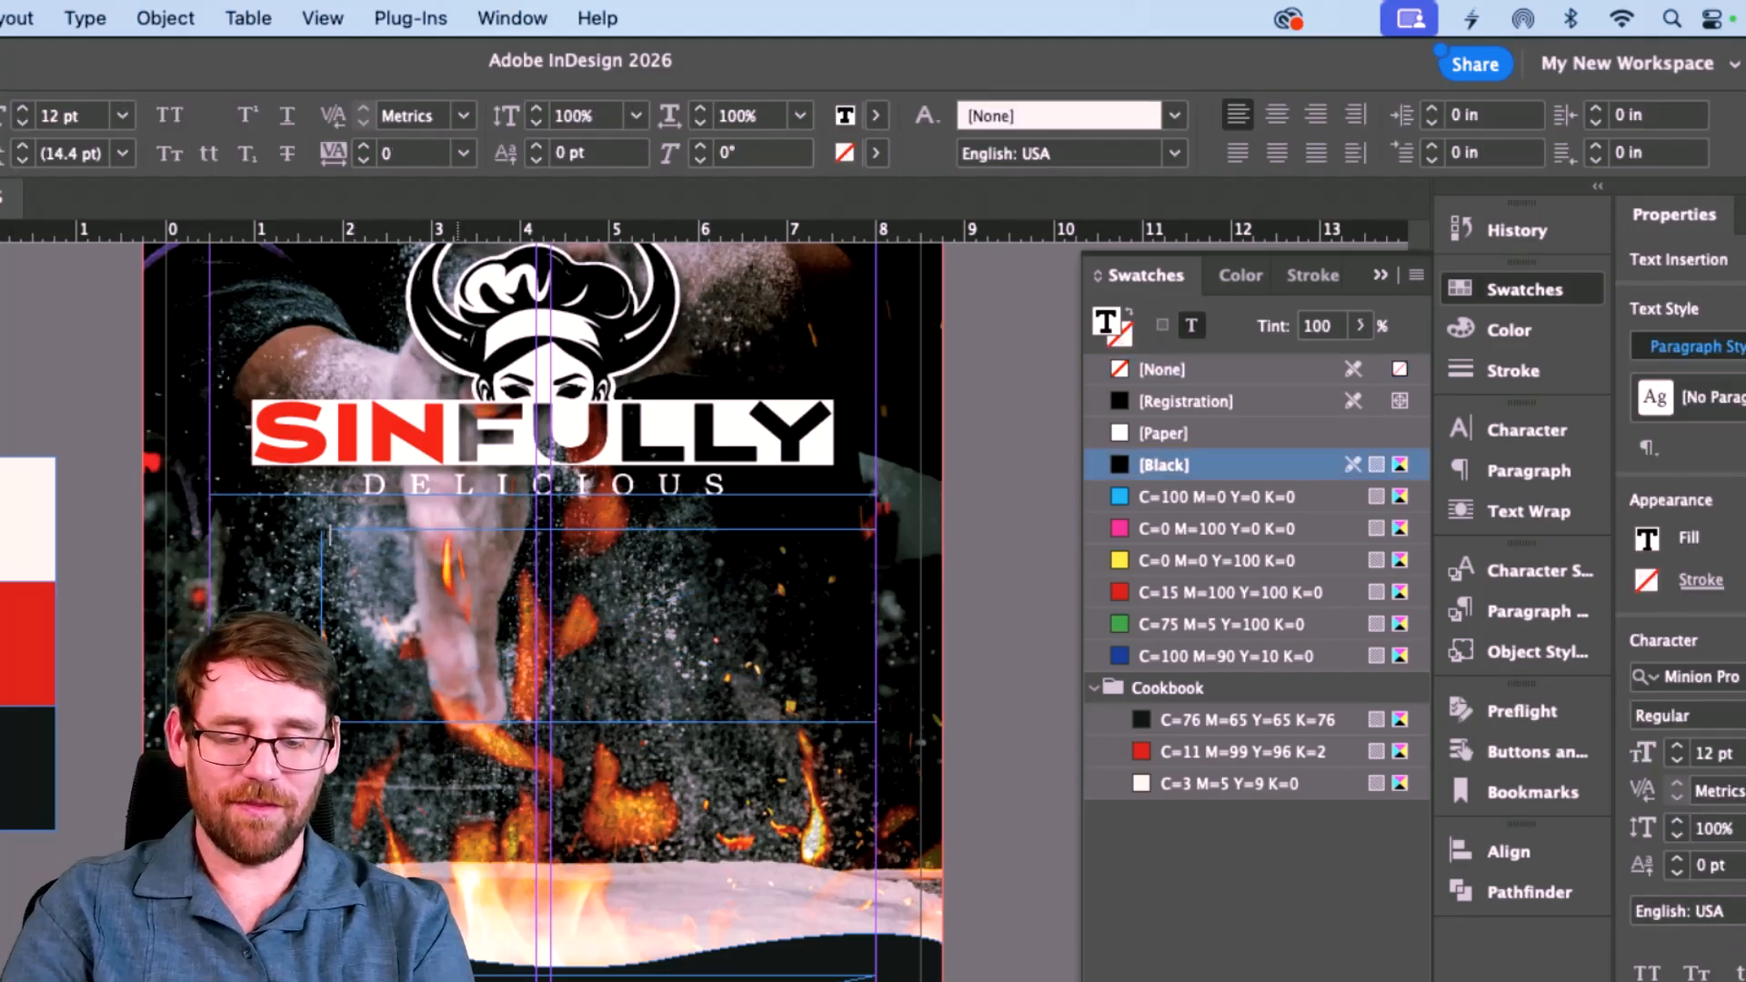
text(The Cookbook)
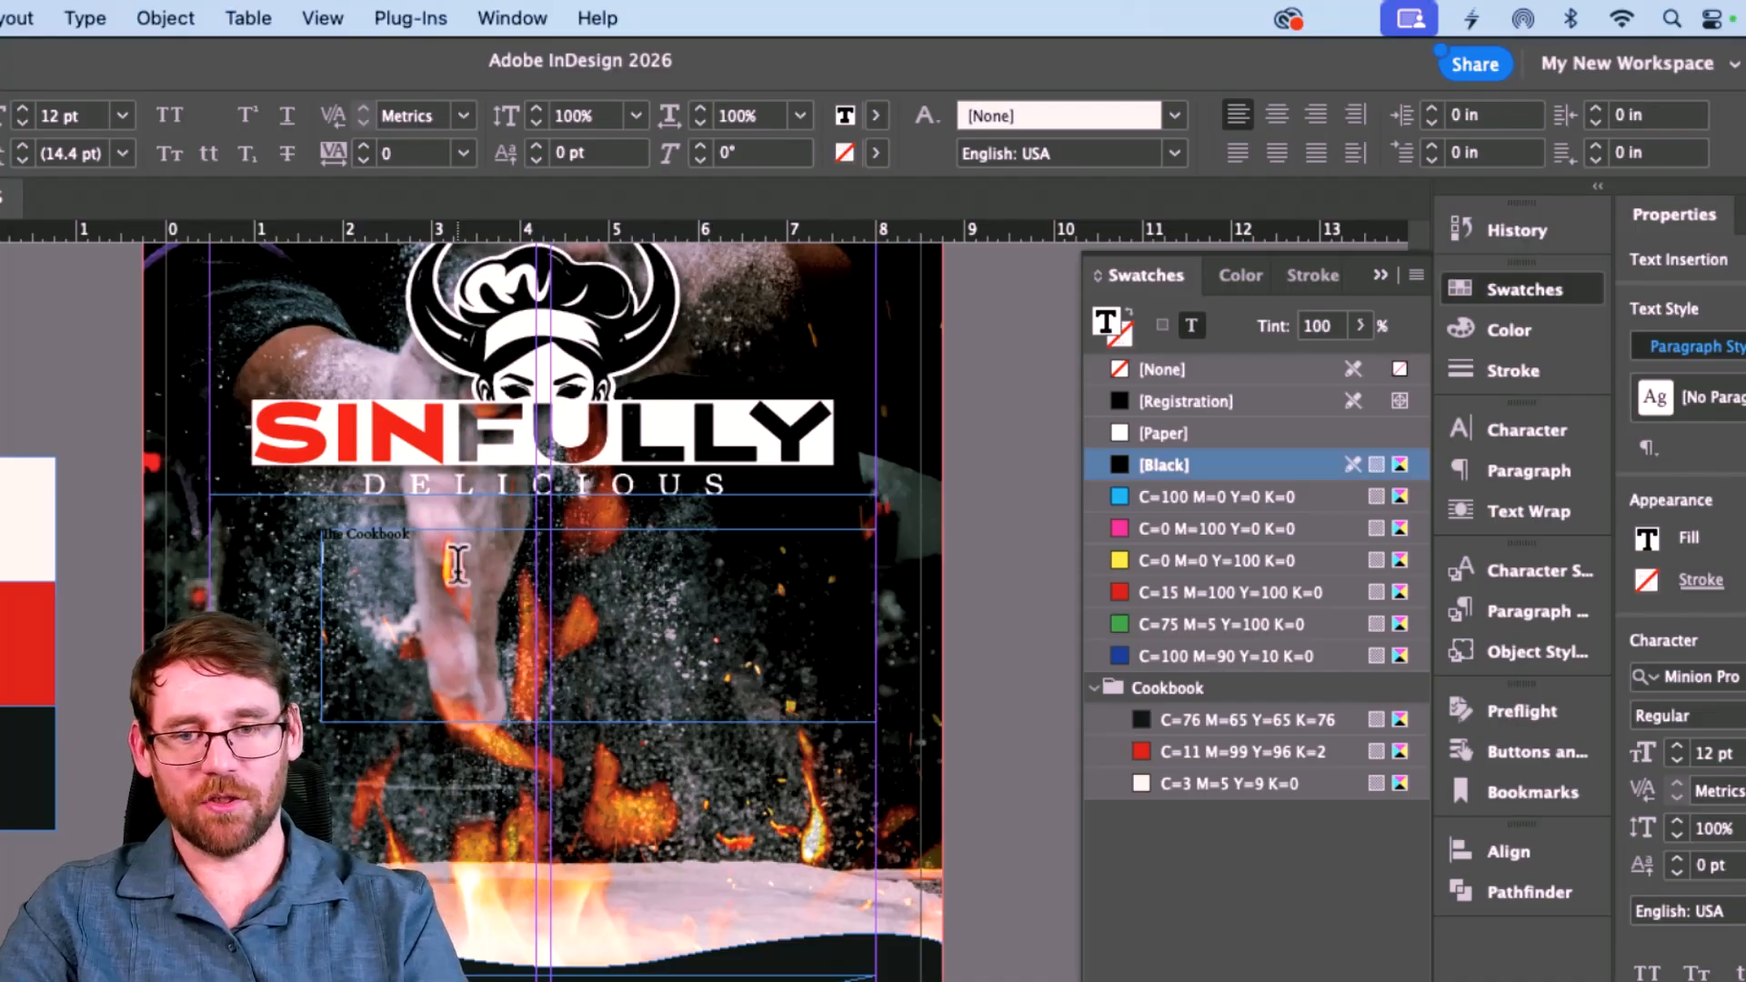
key(Return)
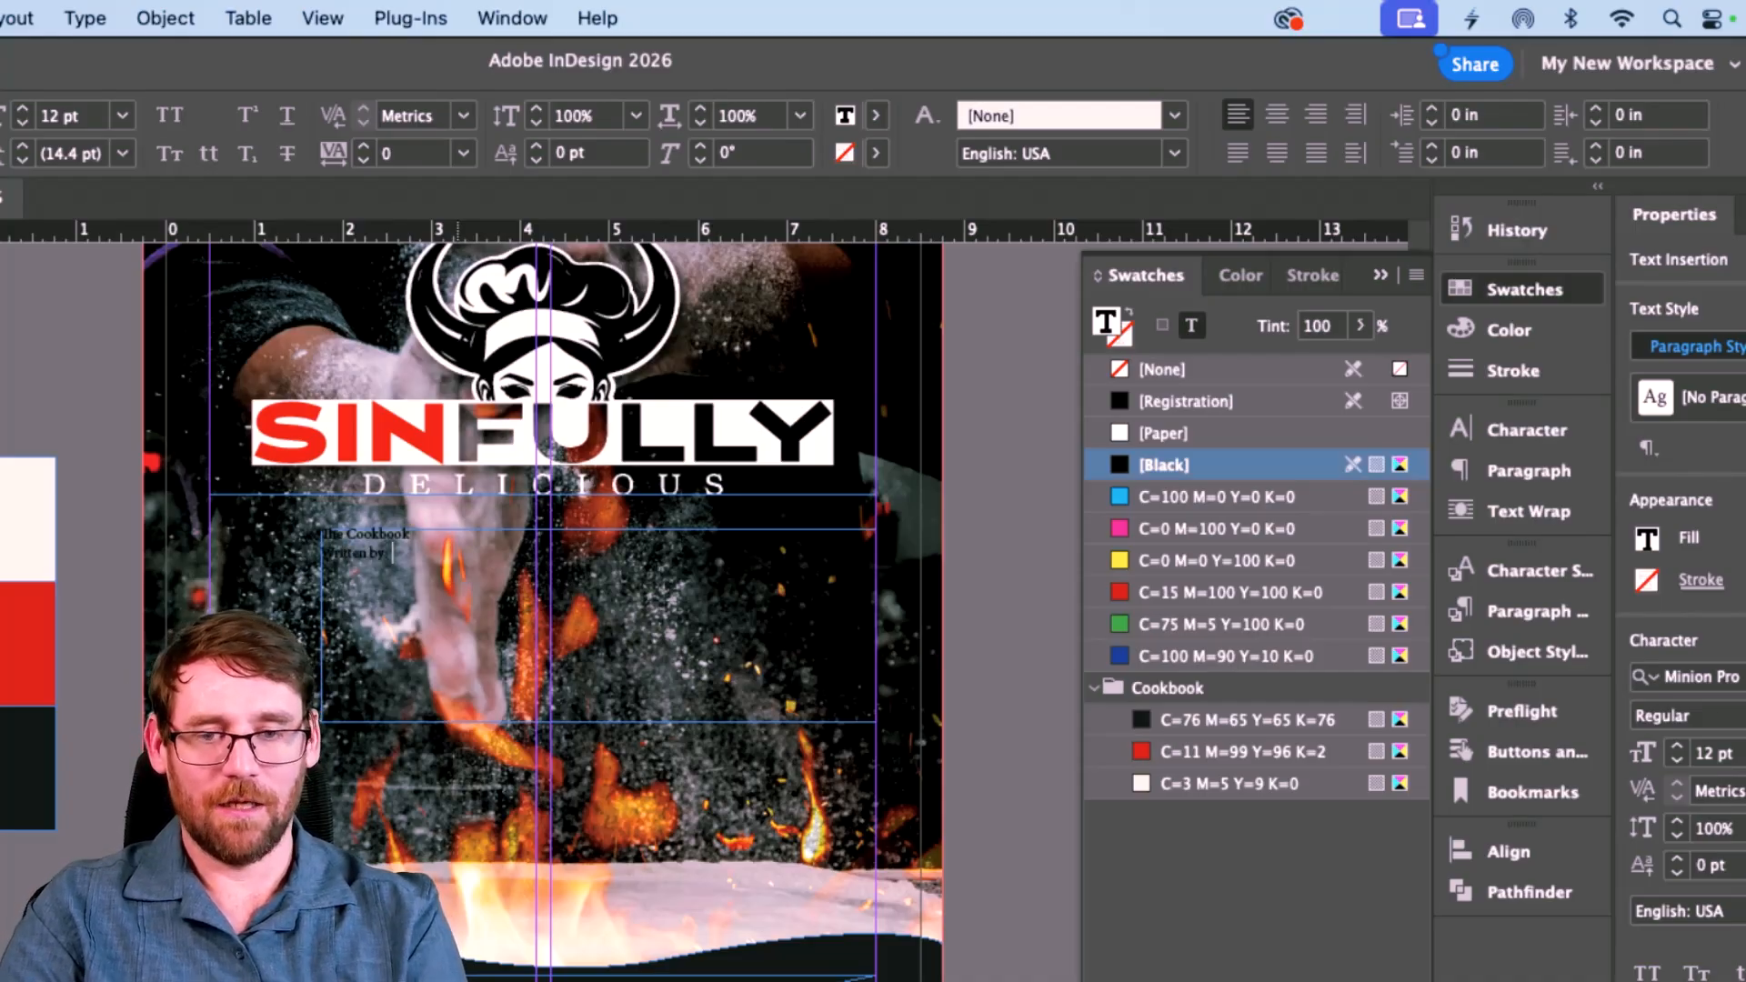
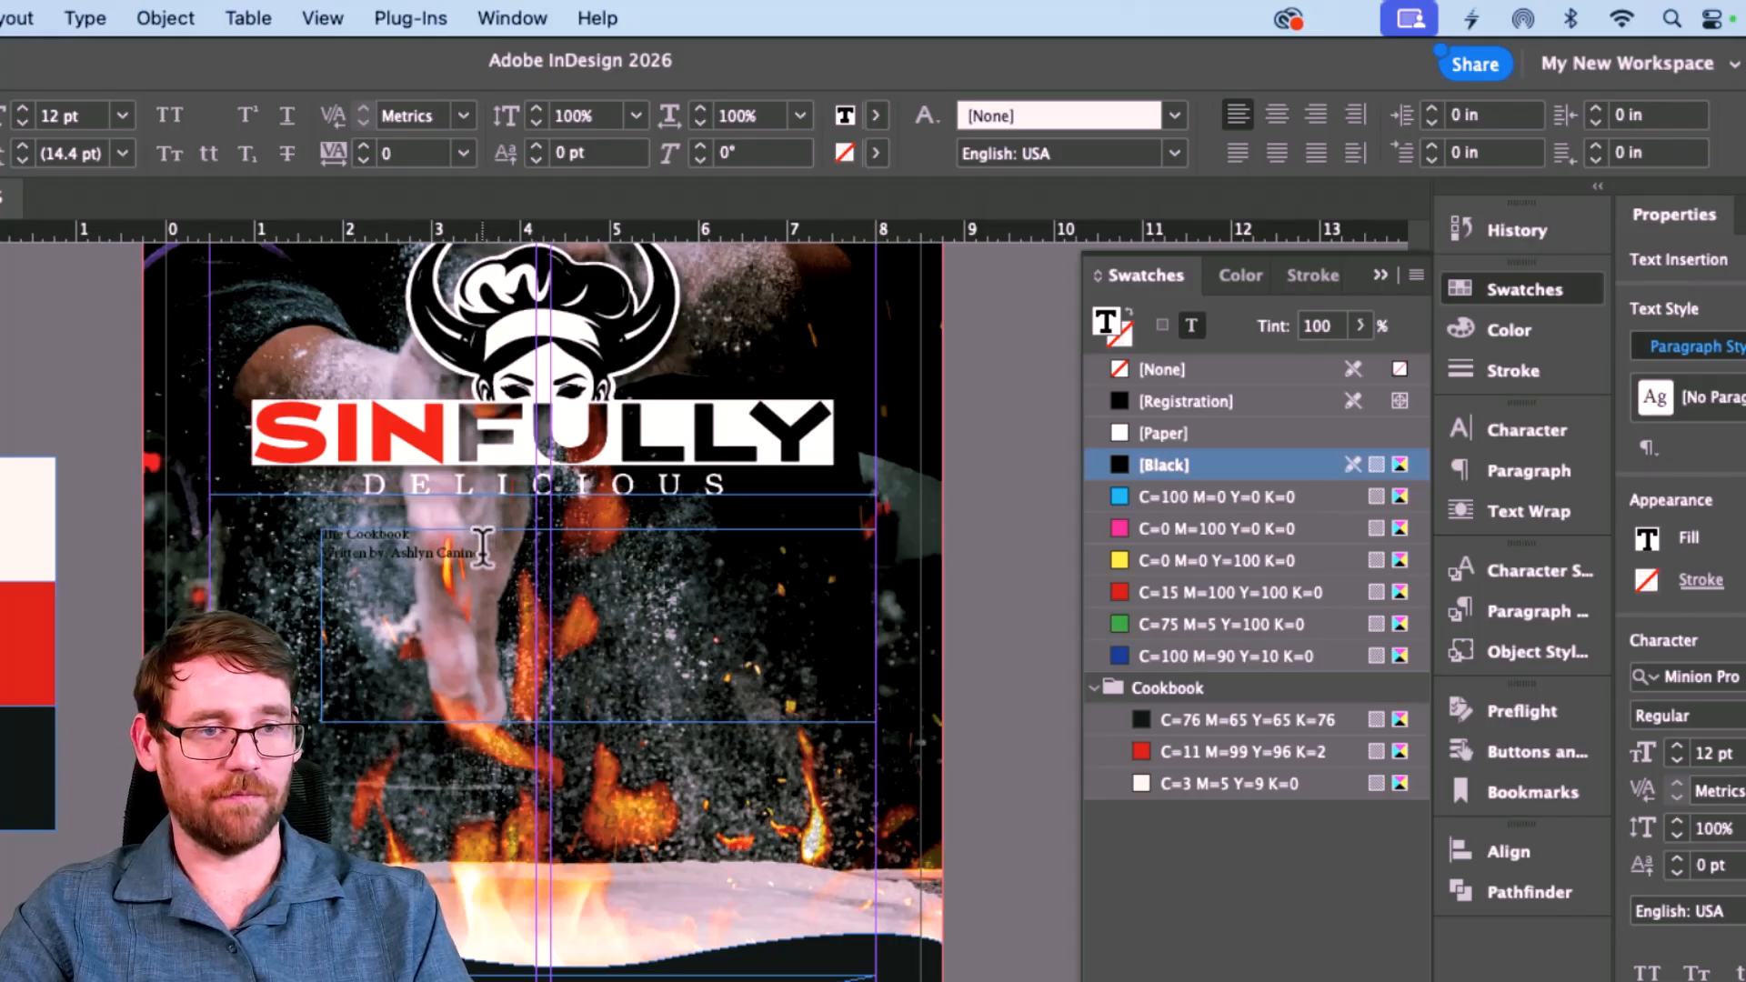
Step: Colour the title and author lines Paper white, then select the words The Cookbook
drag(482, 553, 337, 531)
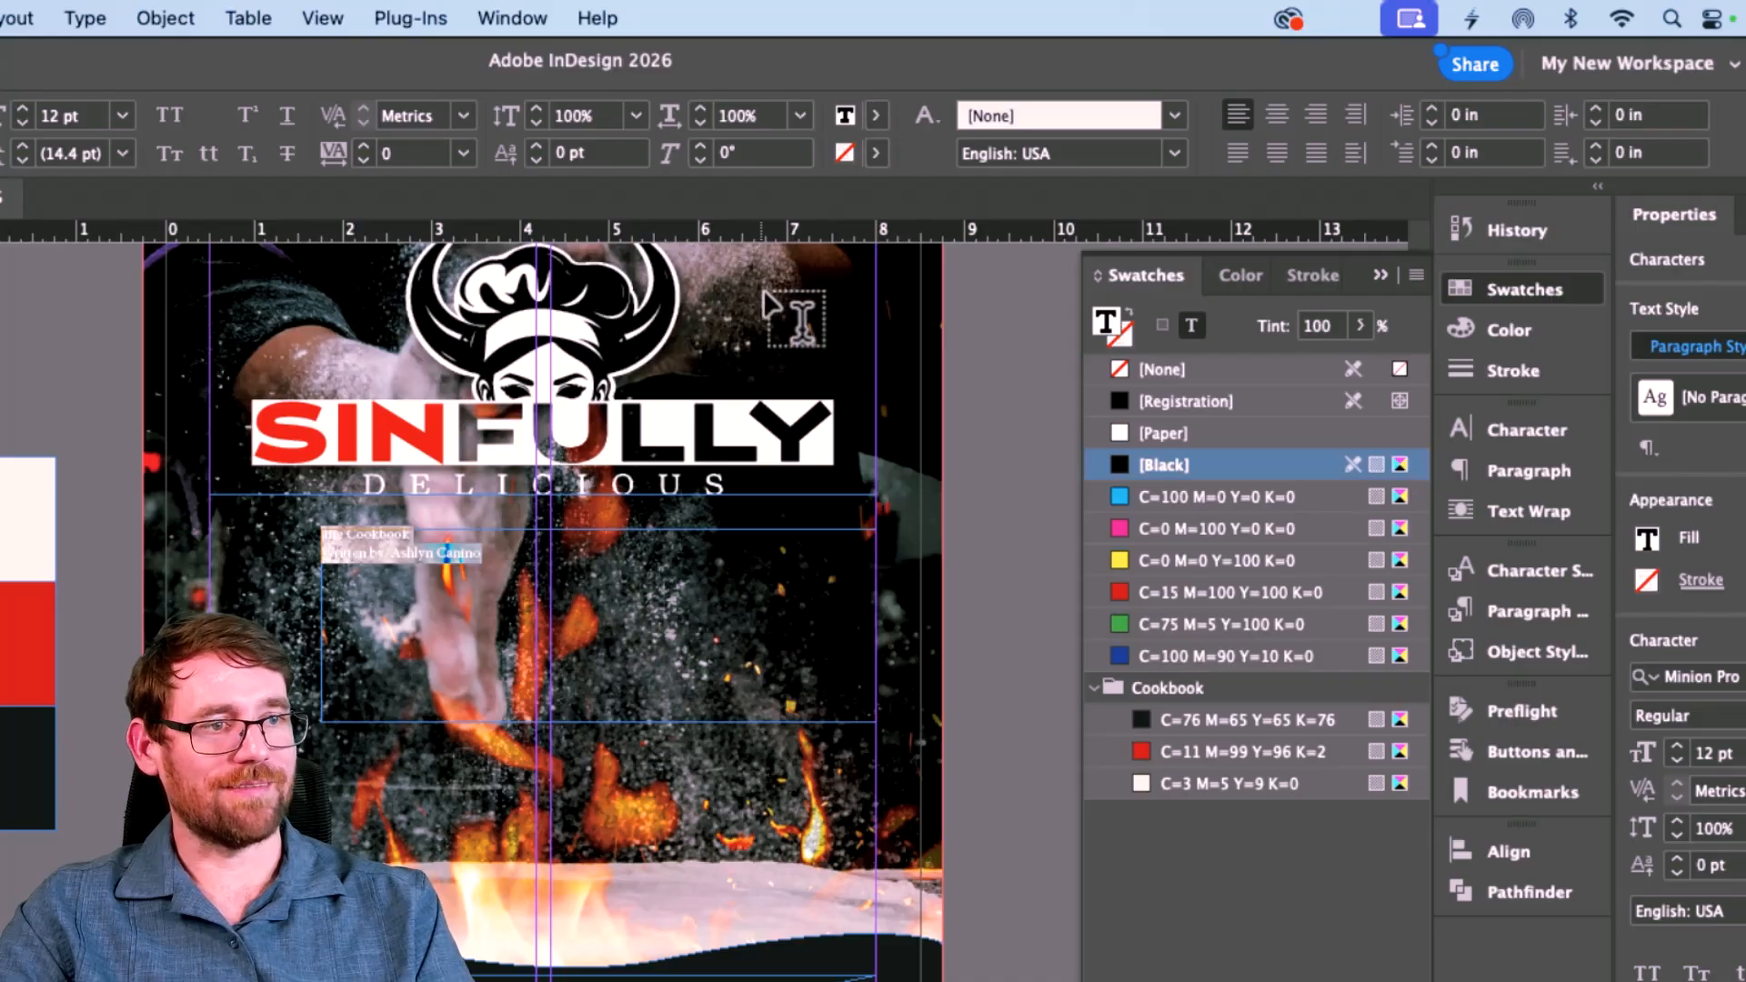
click(878, 114)
click(660, 267)
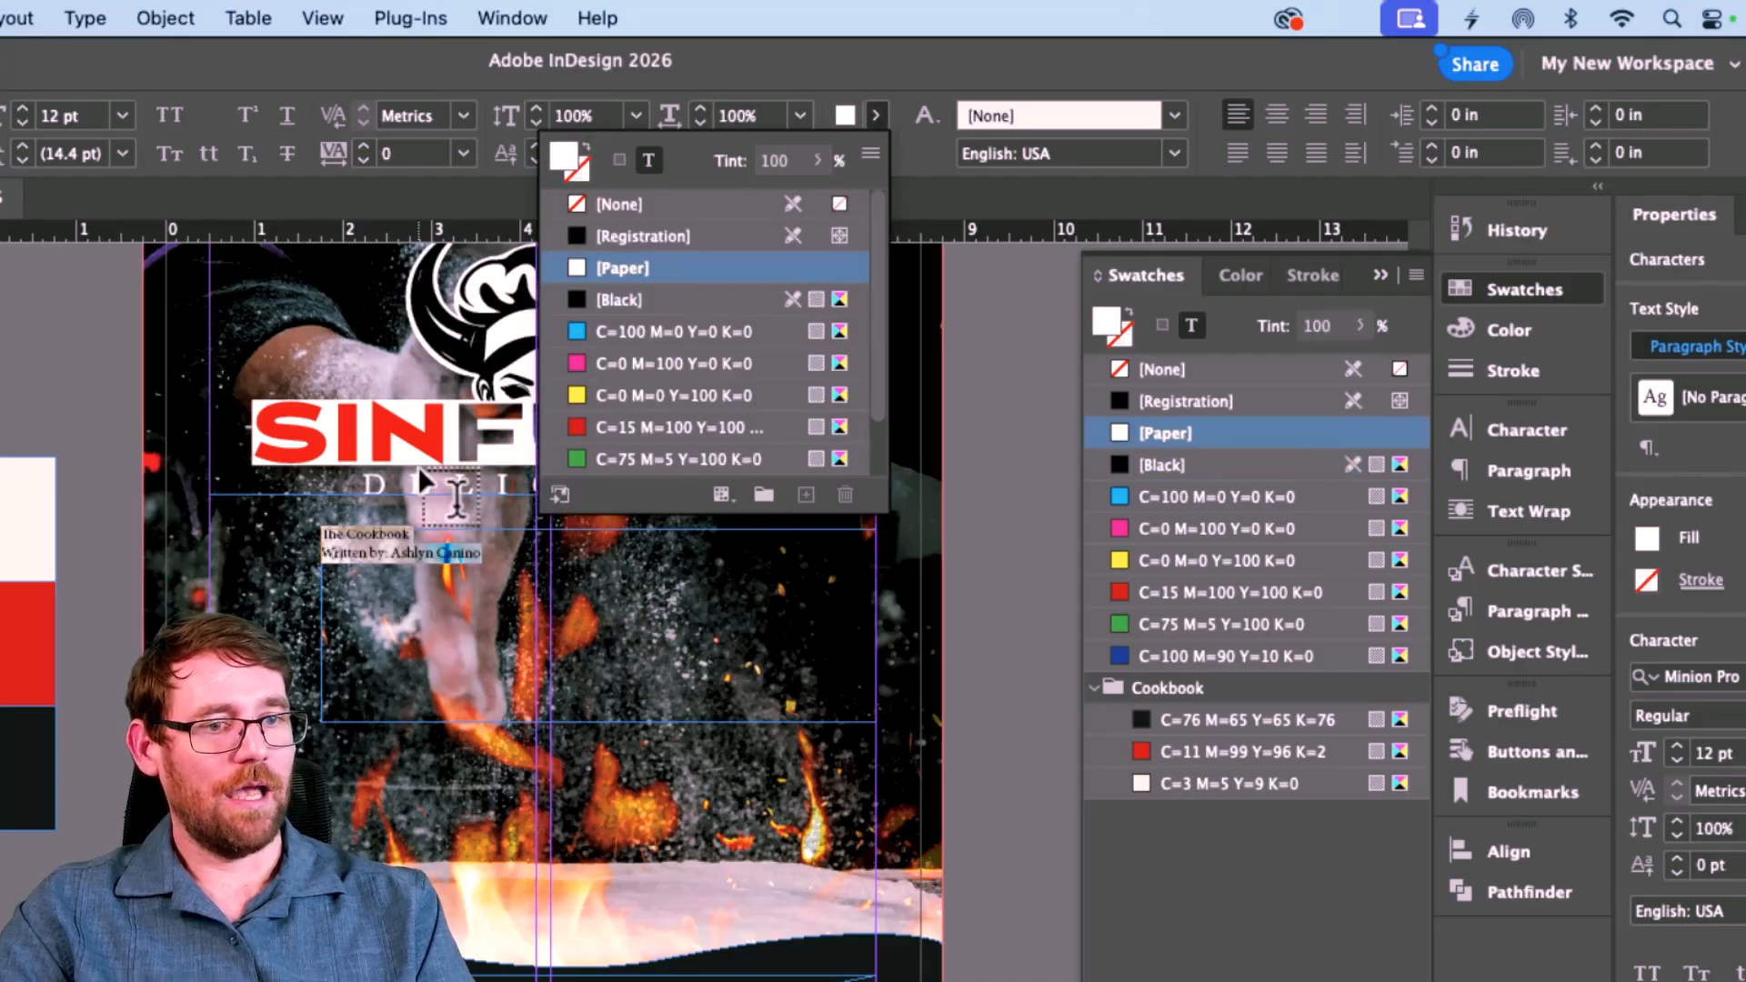
click(391, 541)
drag(302, 526, 300, 531)
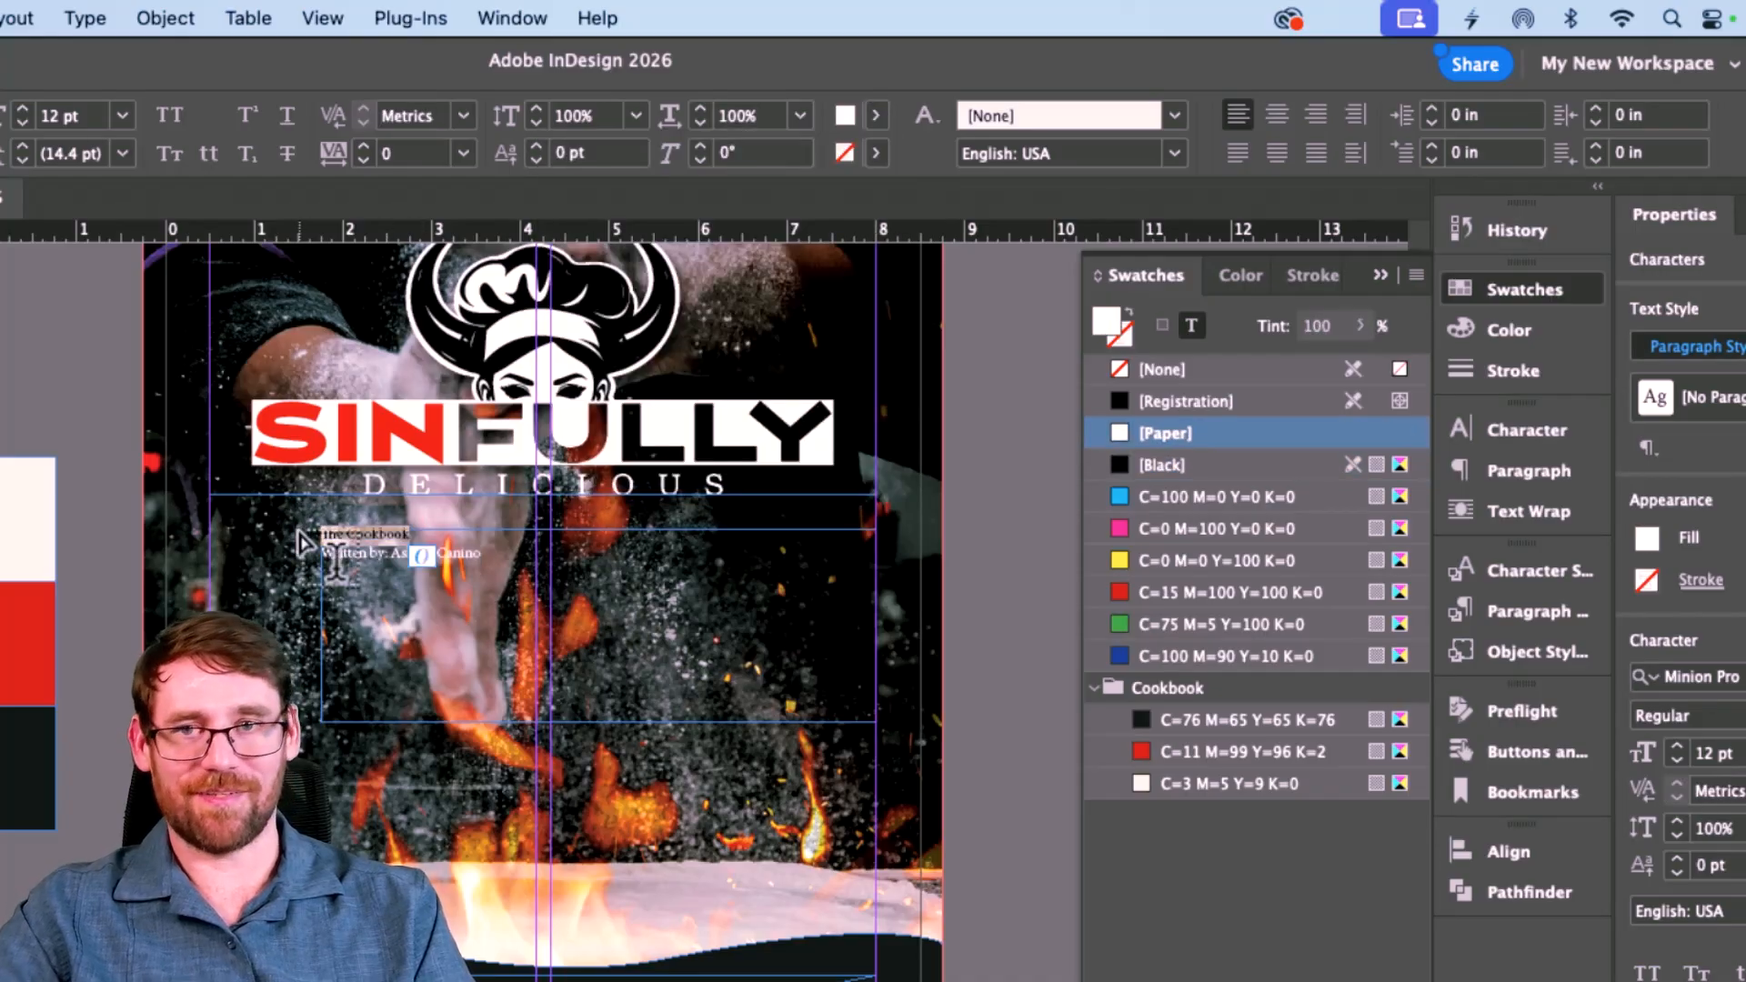
scroll(300, 544, left, 3)
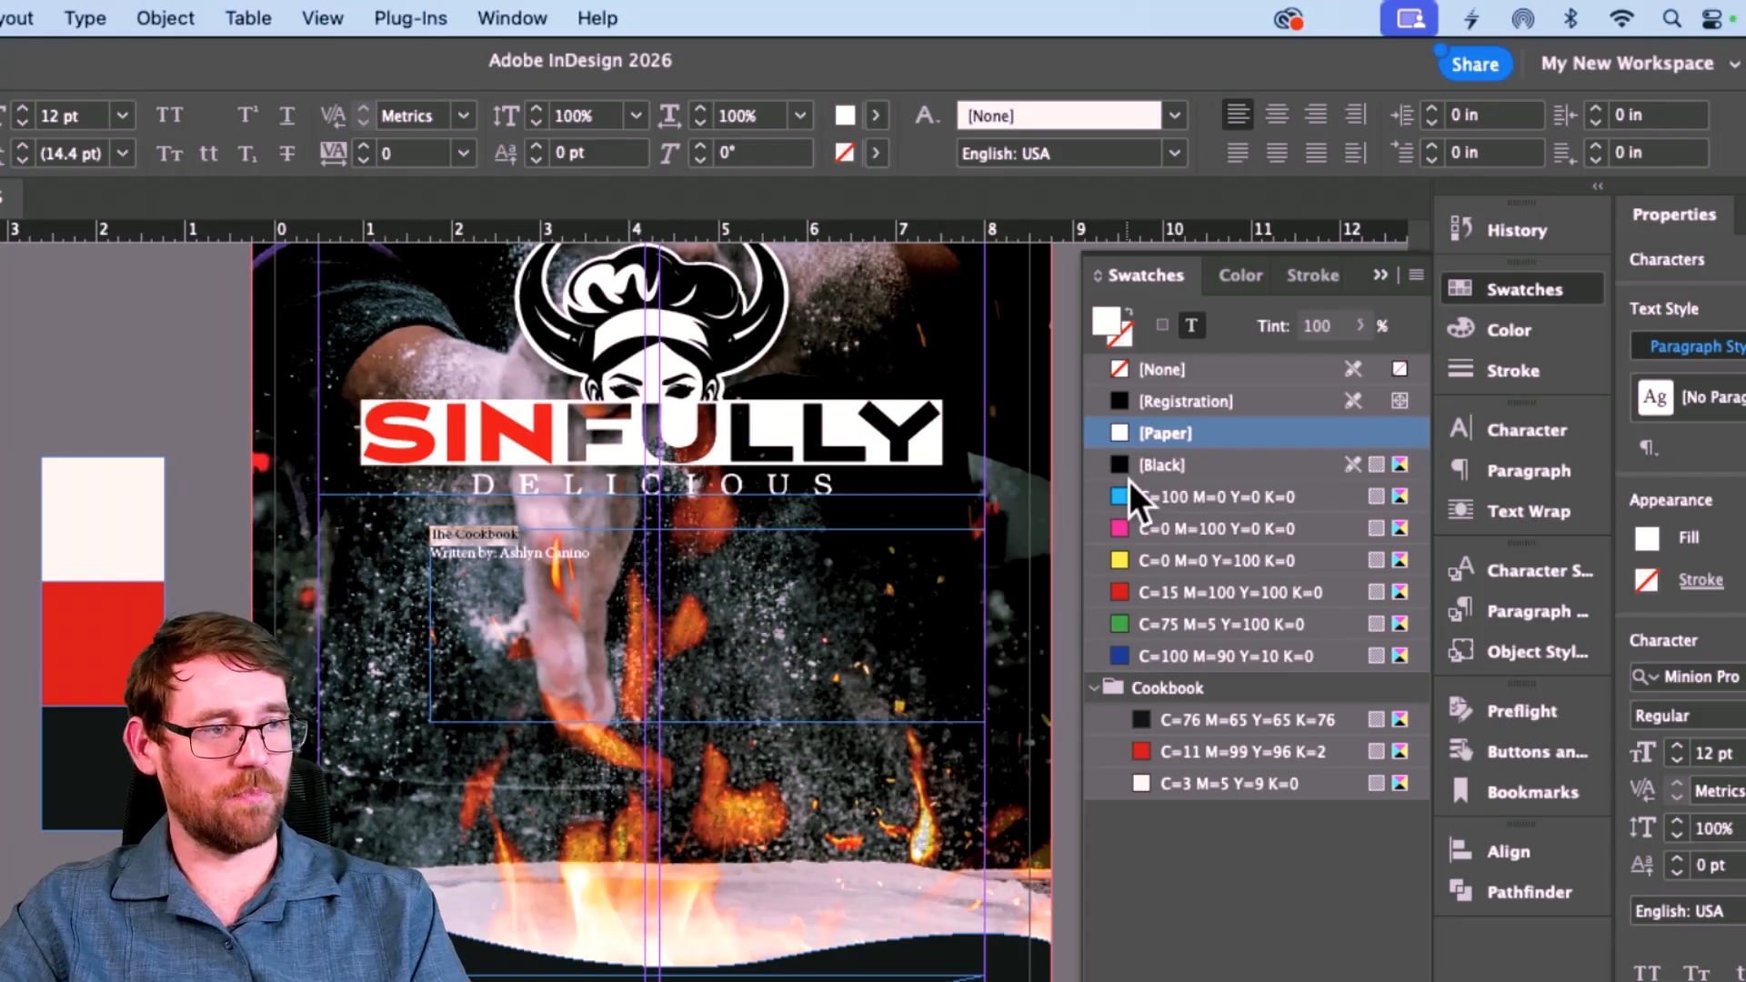
drag(246, 58, 522, 54)
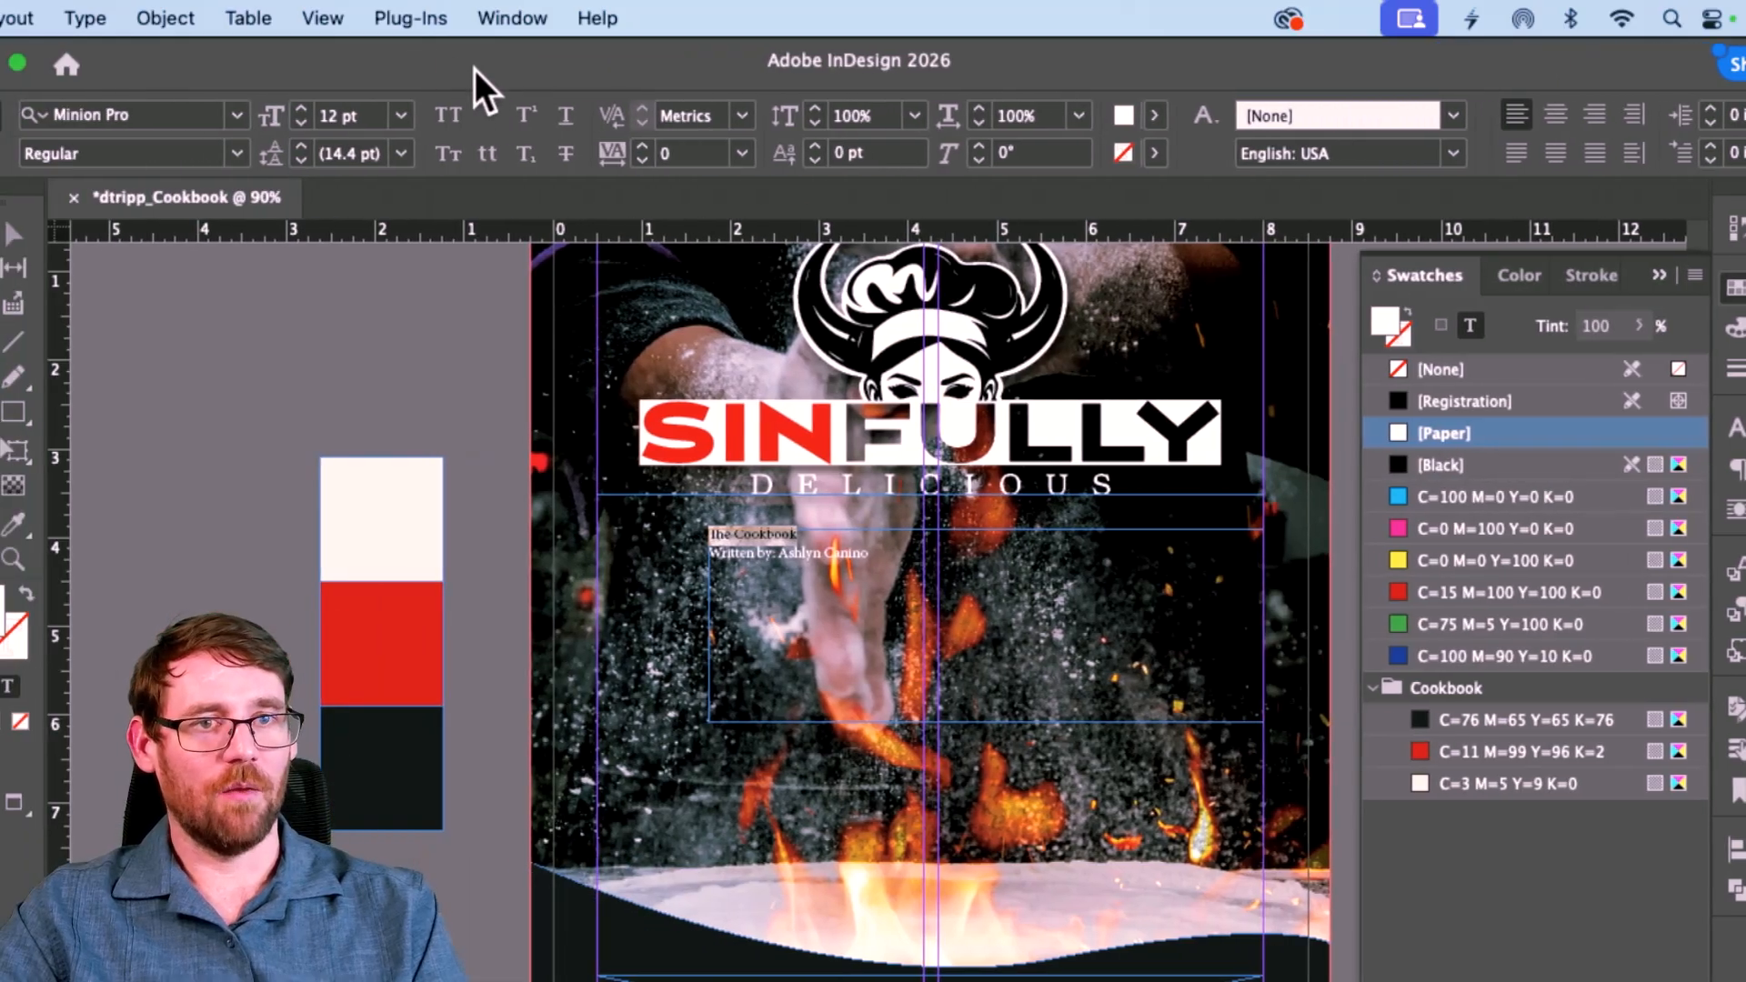
Step: Set the title in Modern Love and widen its text frame to the left
click(160, 116)
text(Modula OT)
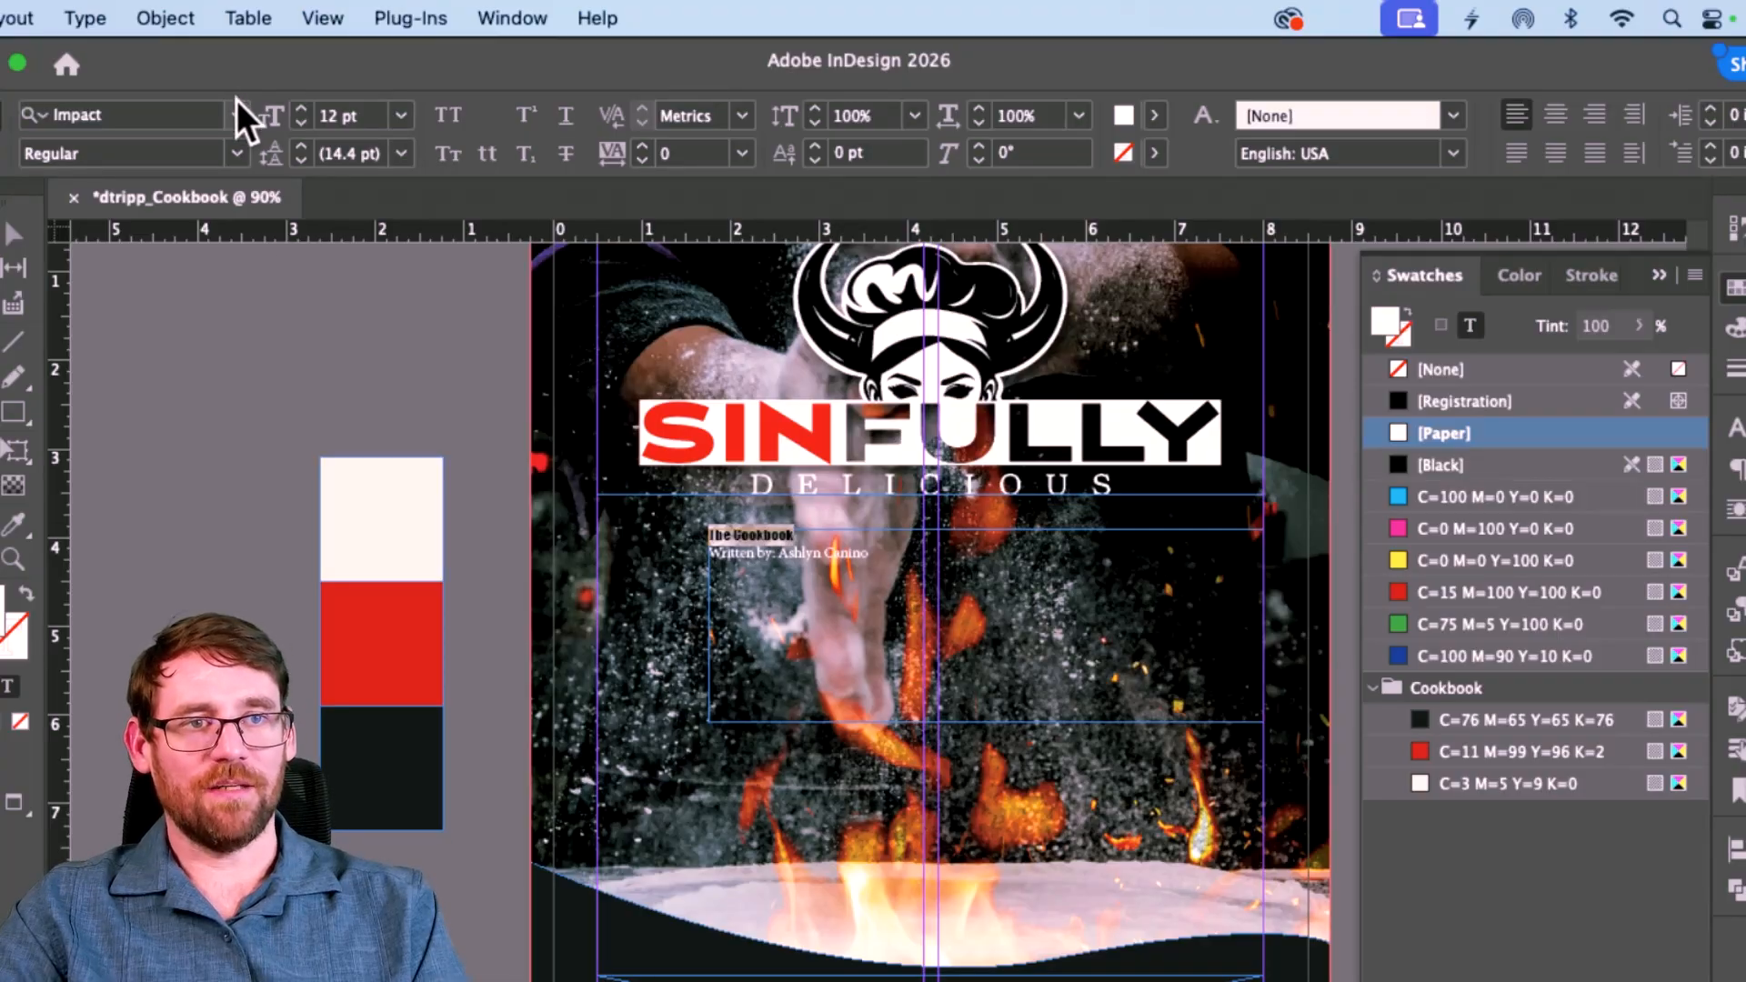
click(236, 117)
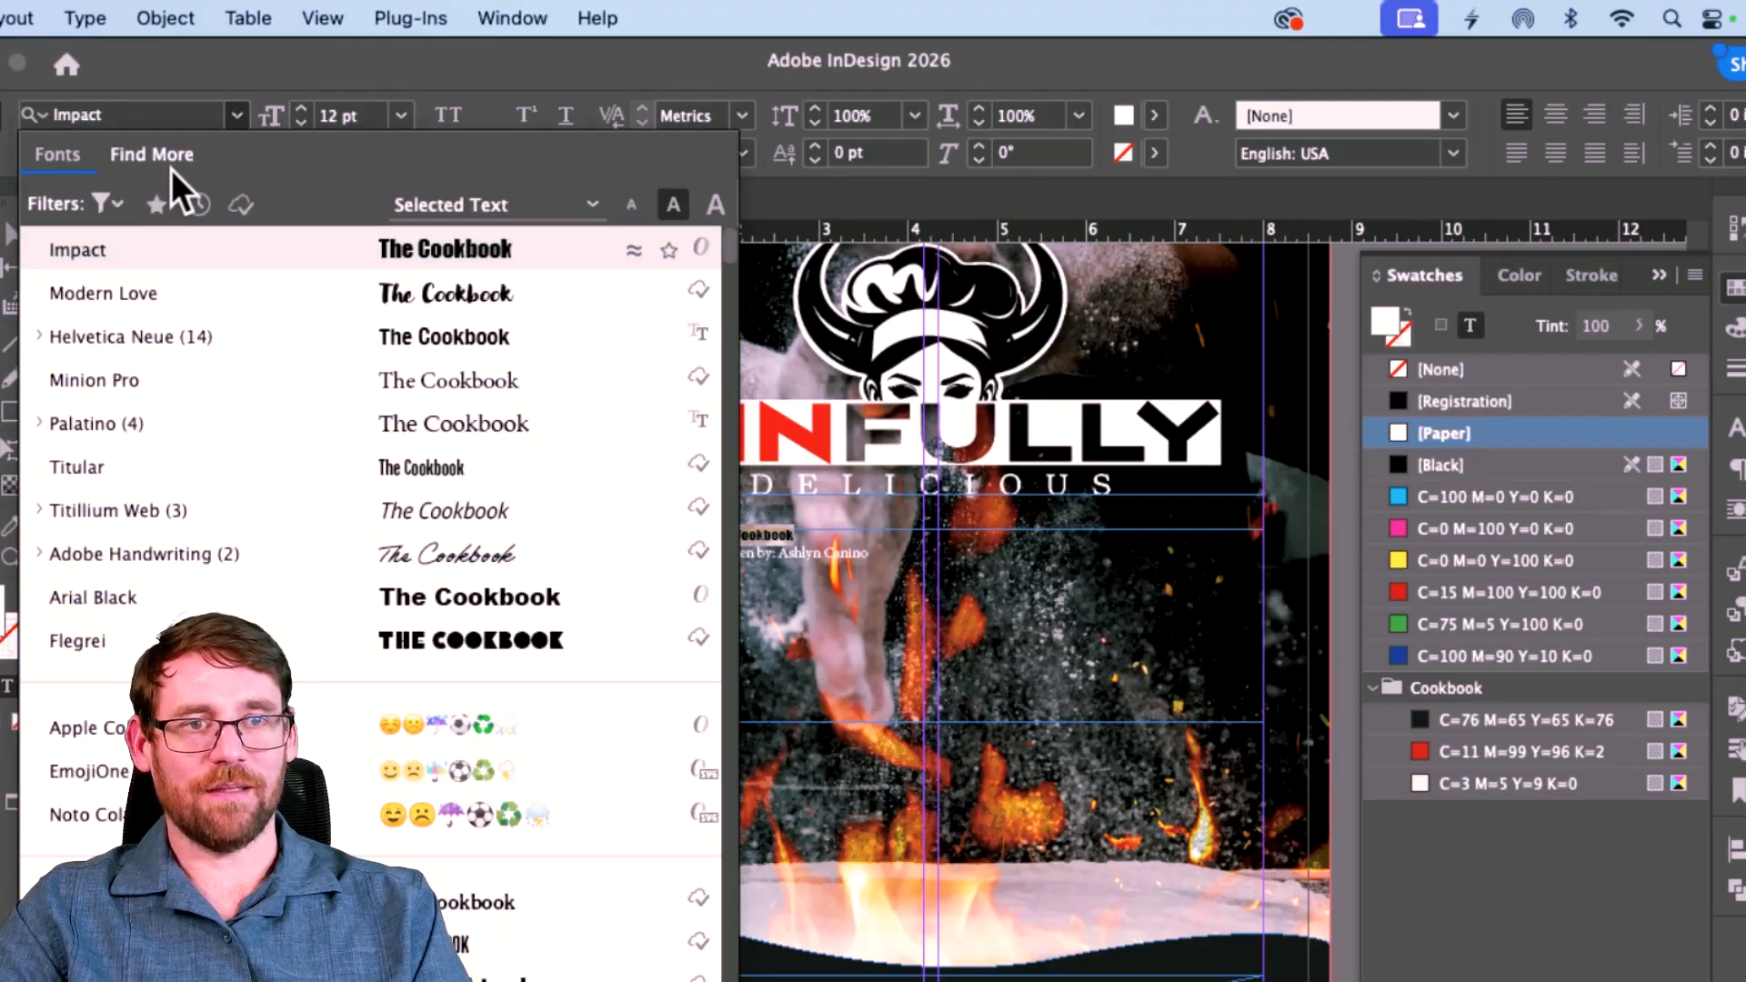
click(127, 293)
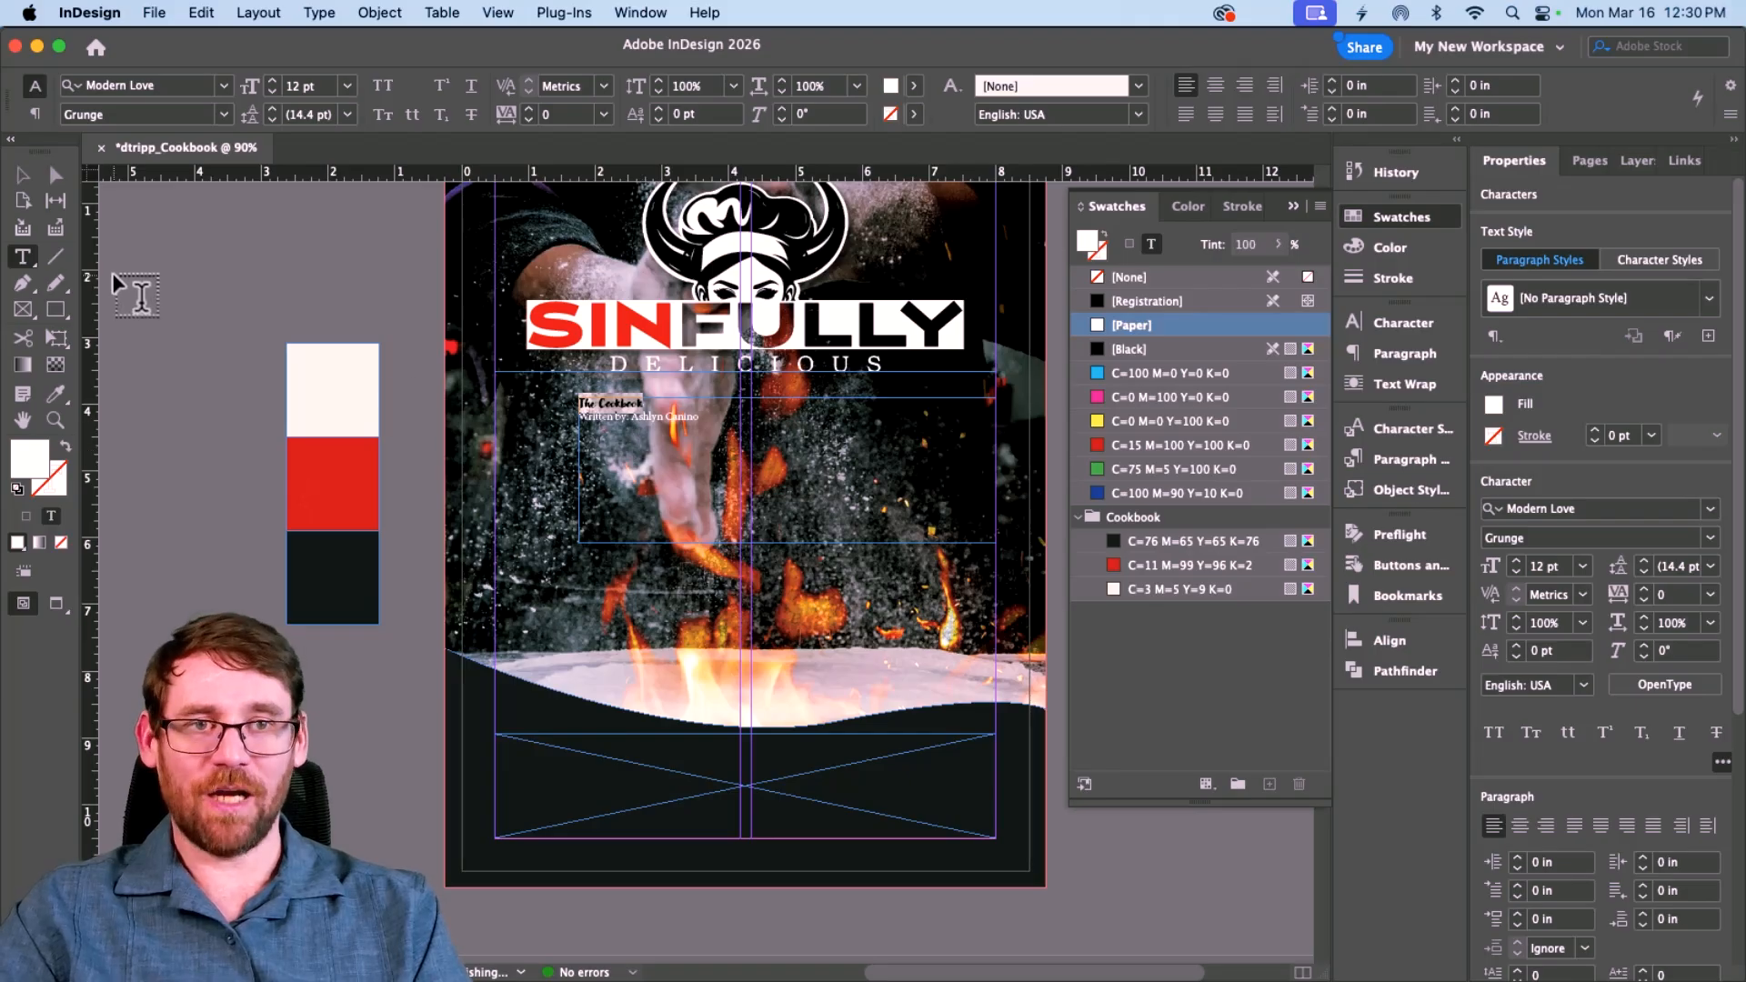
click(24, 176)
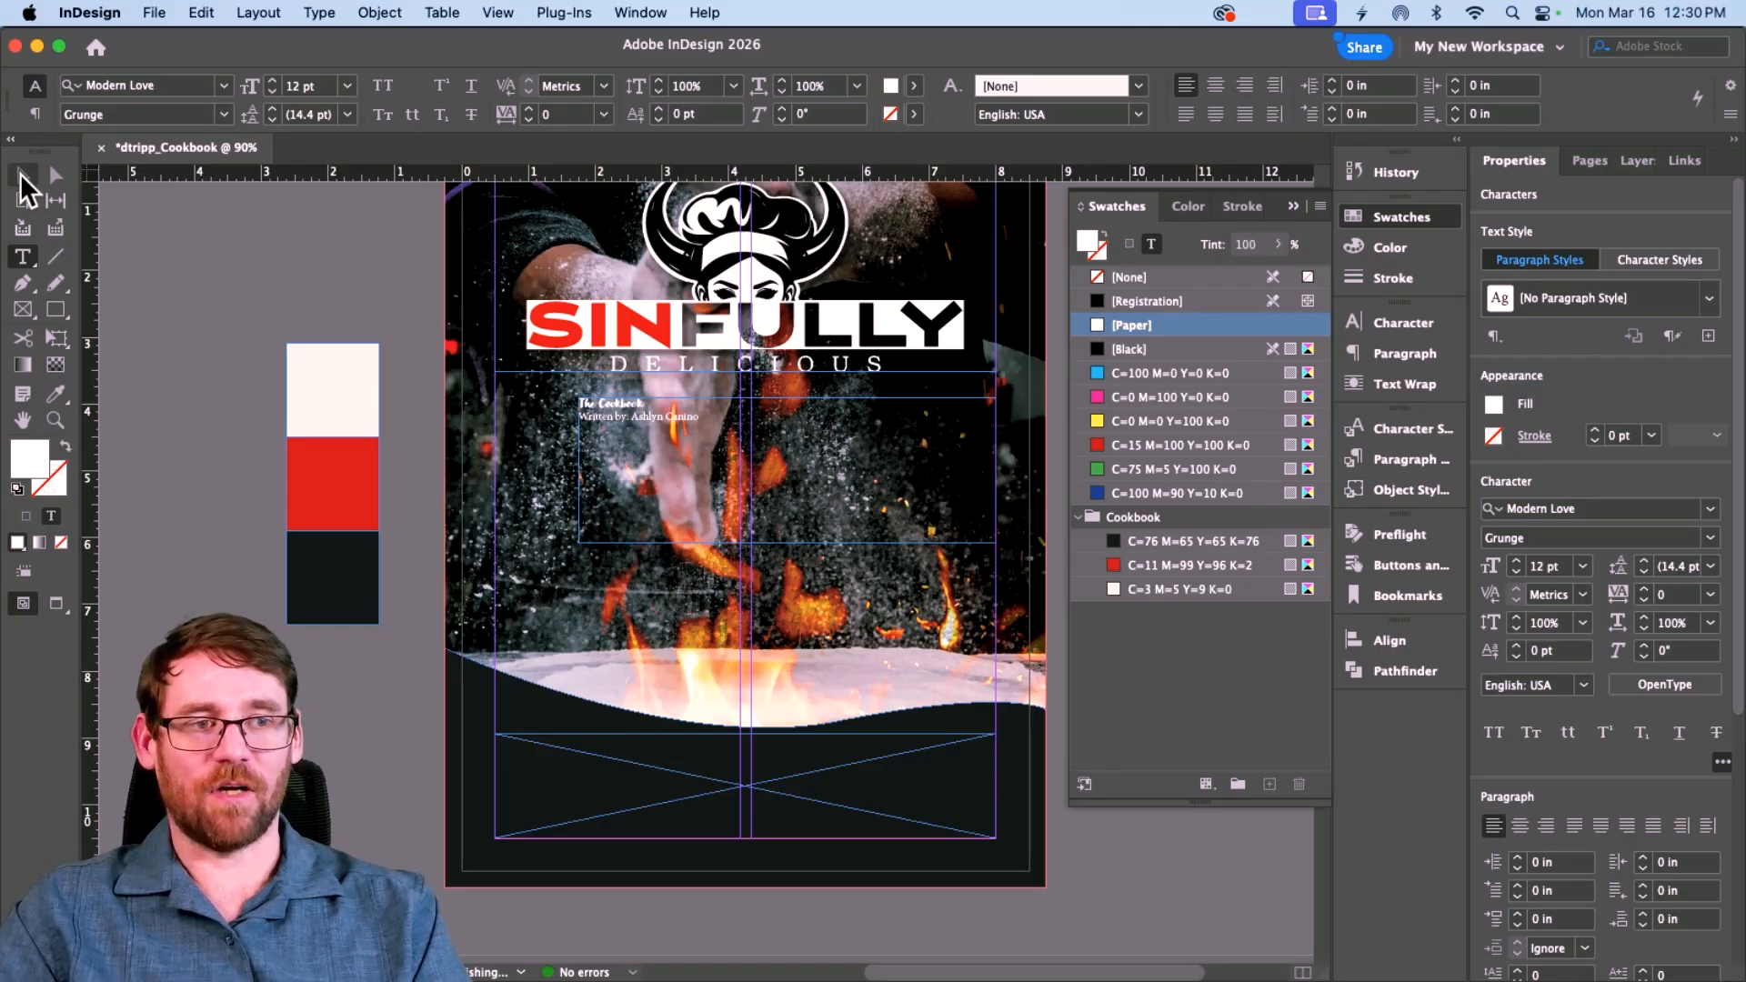
drag(580, 470, 494, 470)
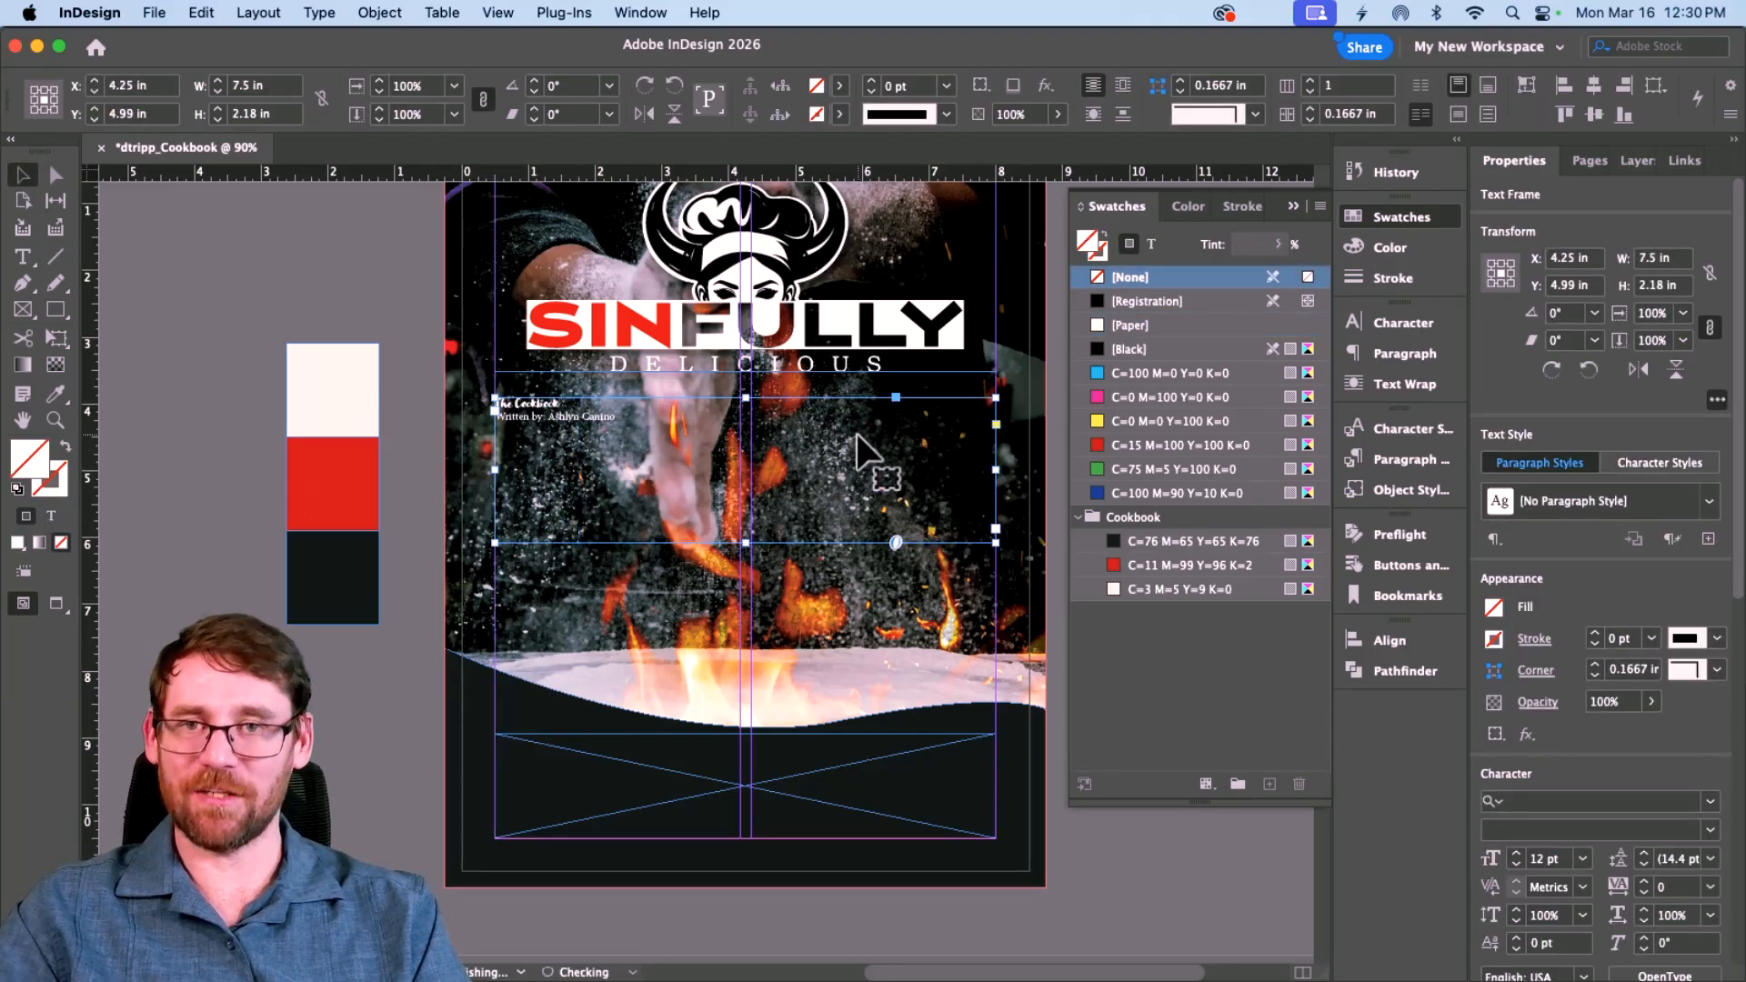
Step: Make the title line all caps at 74 pt
triple_click(528, 402)
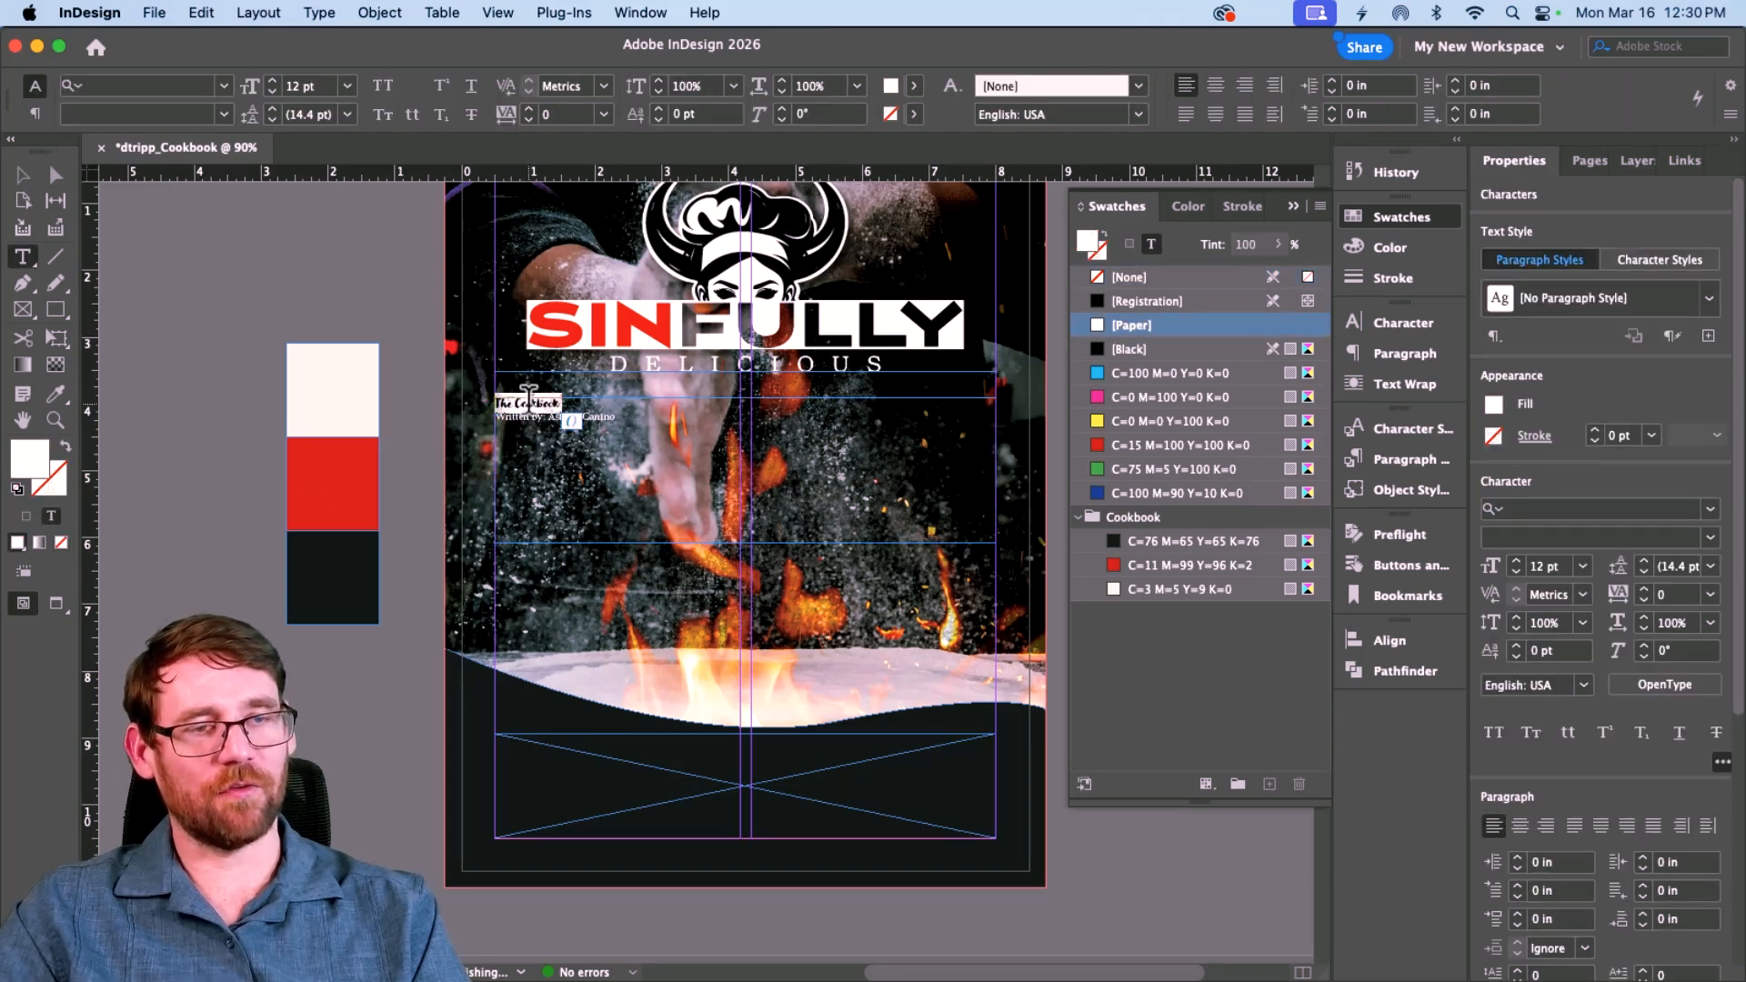
click(349, 85)
click(320, 428)
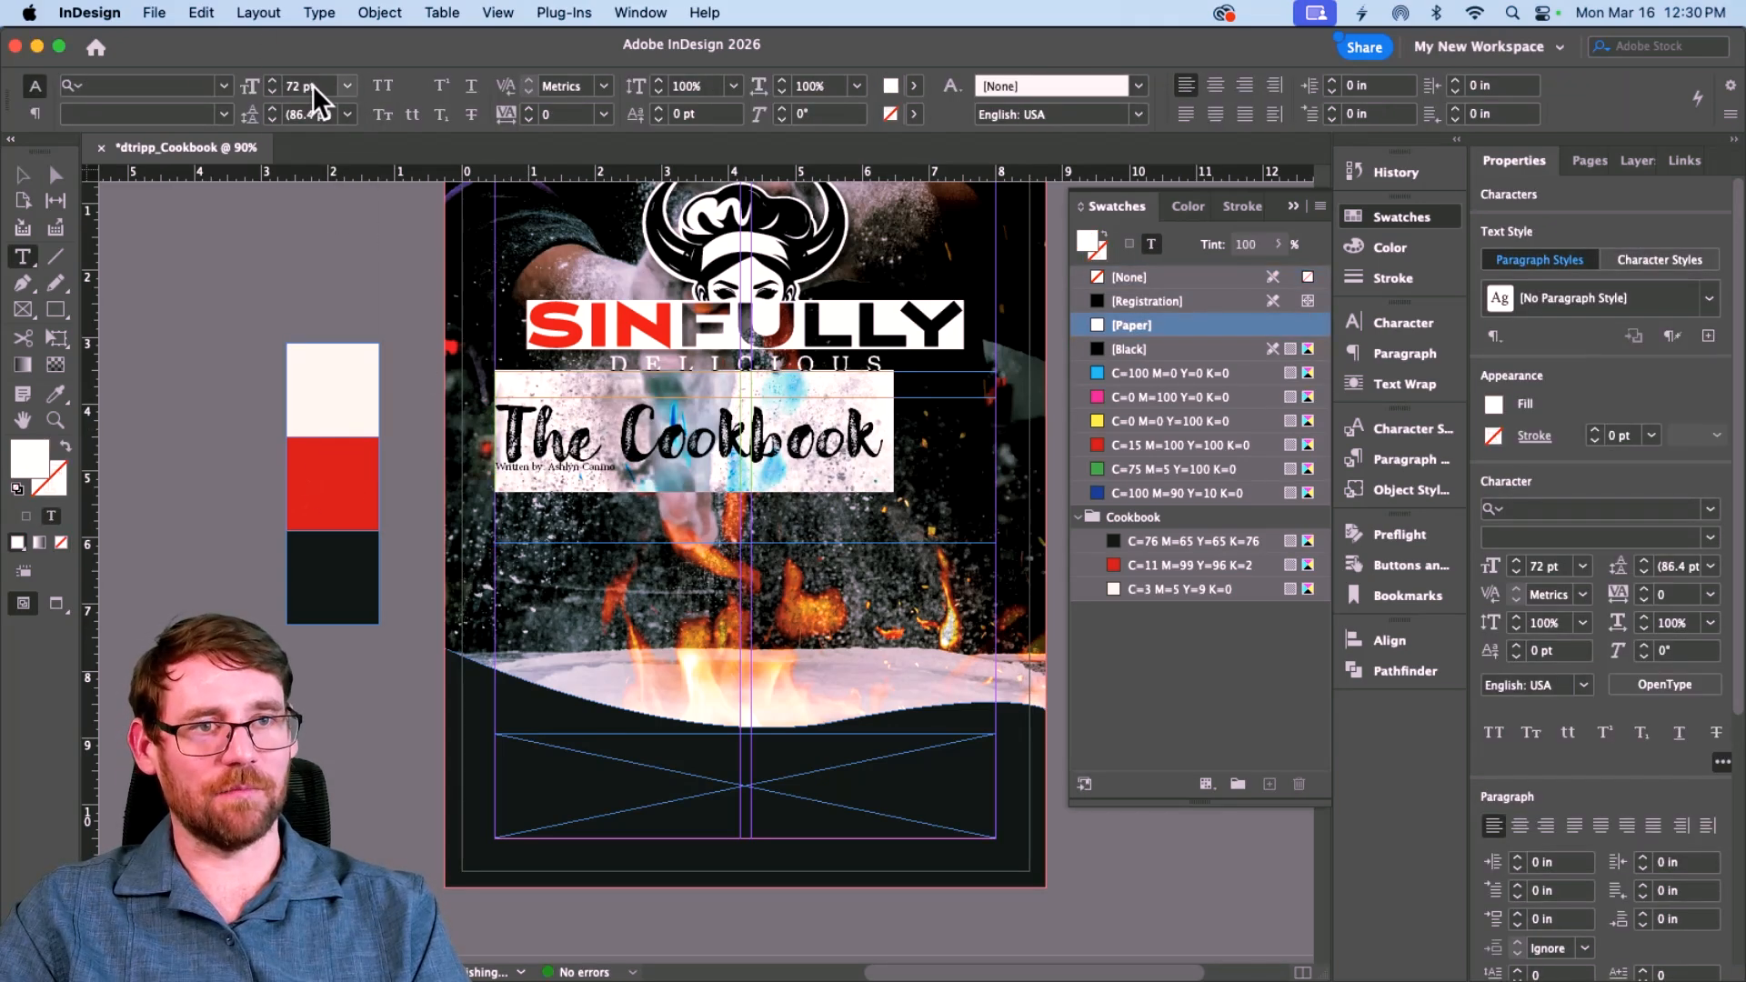
click(383, 87)
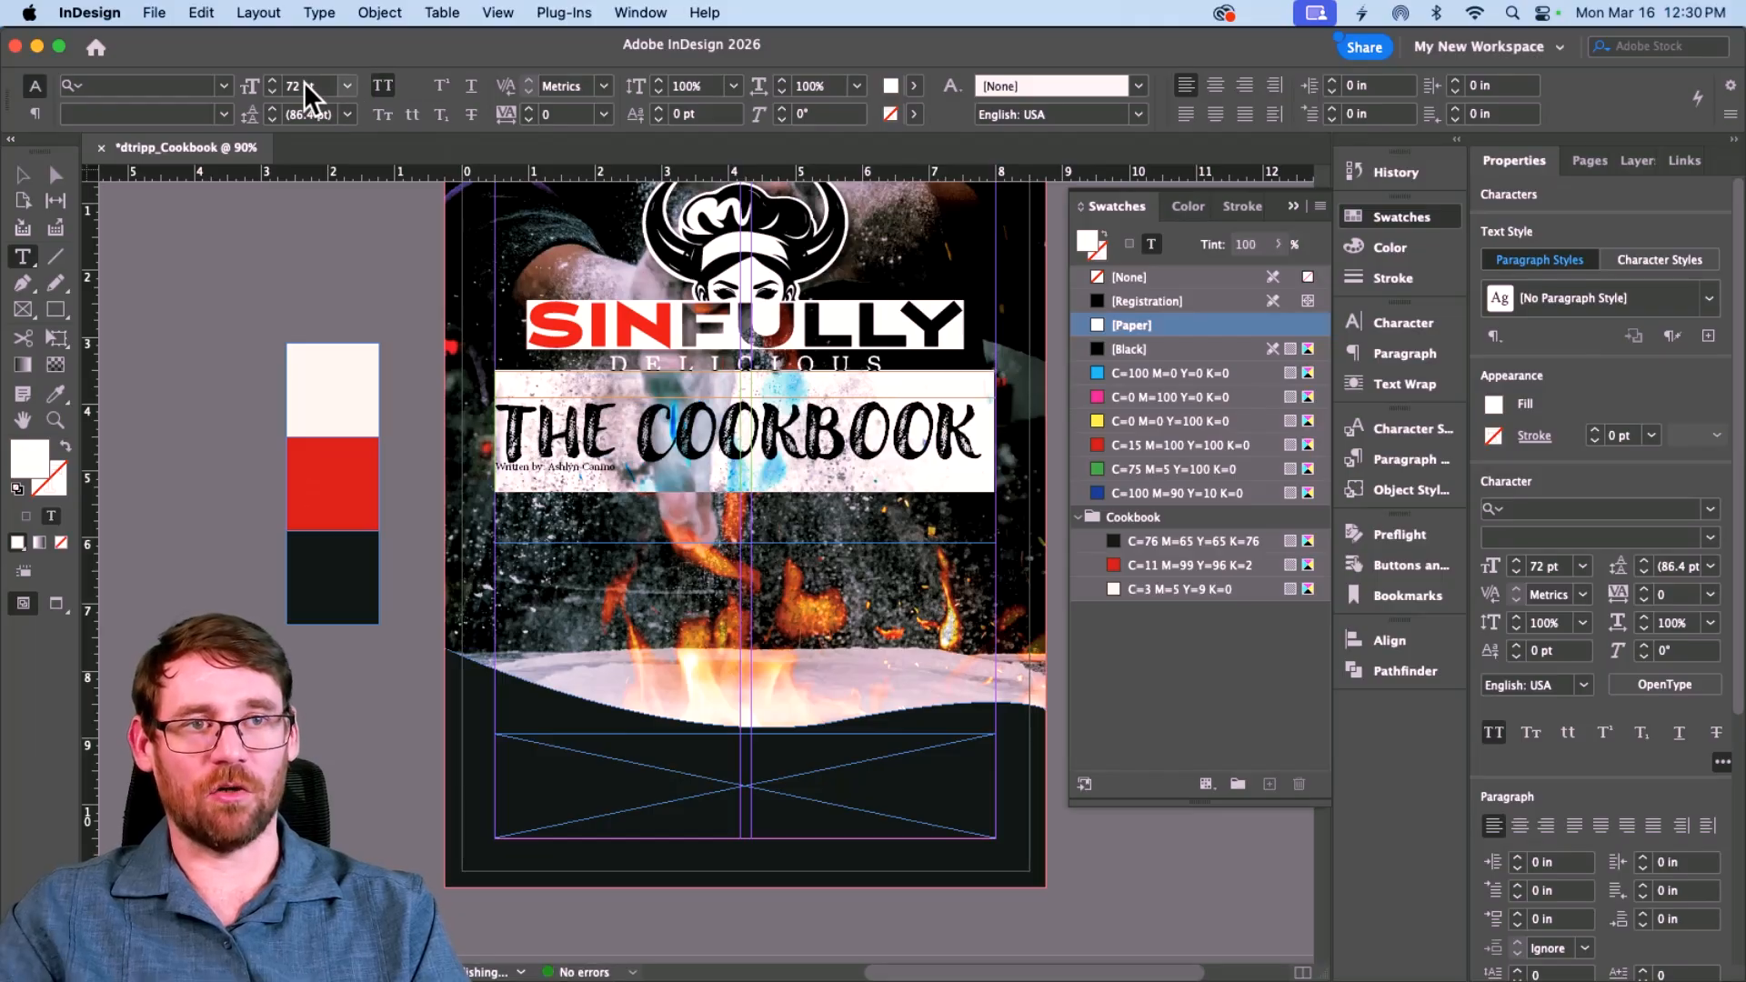
click(272, 81)
click(272, 81)
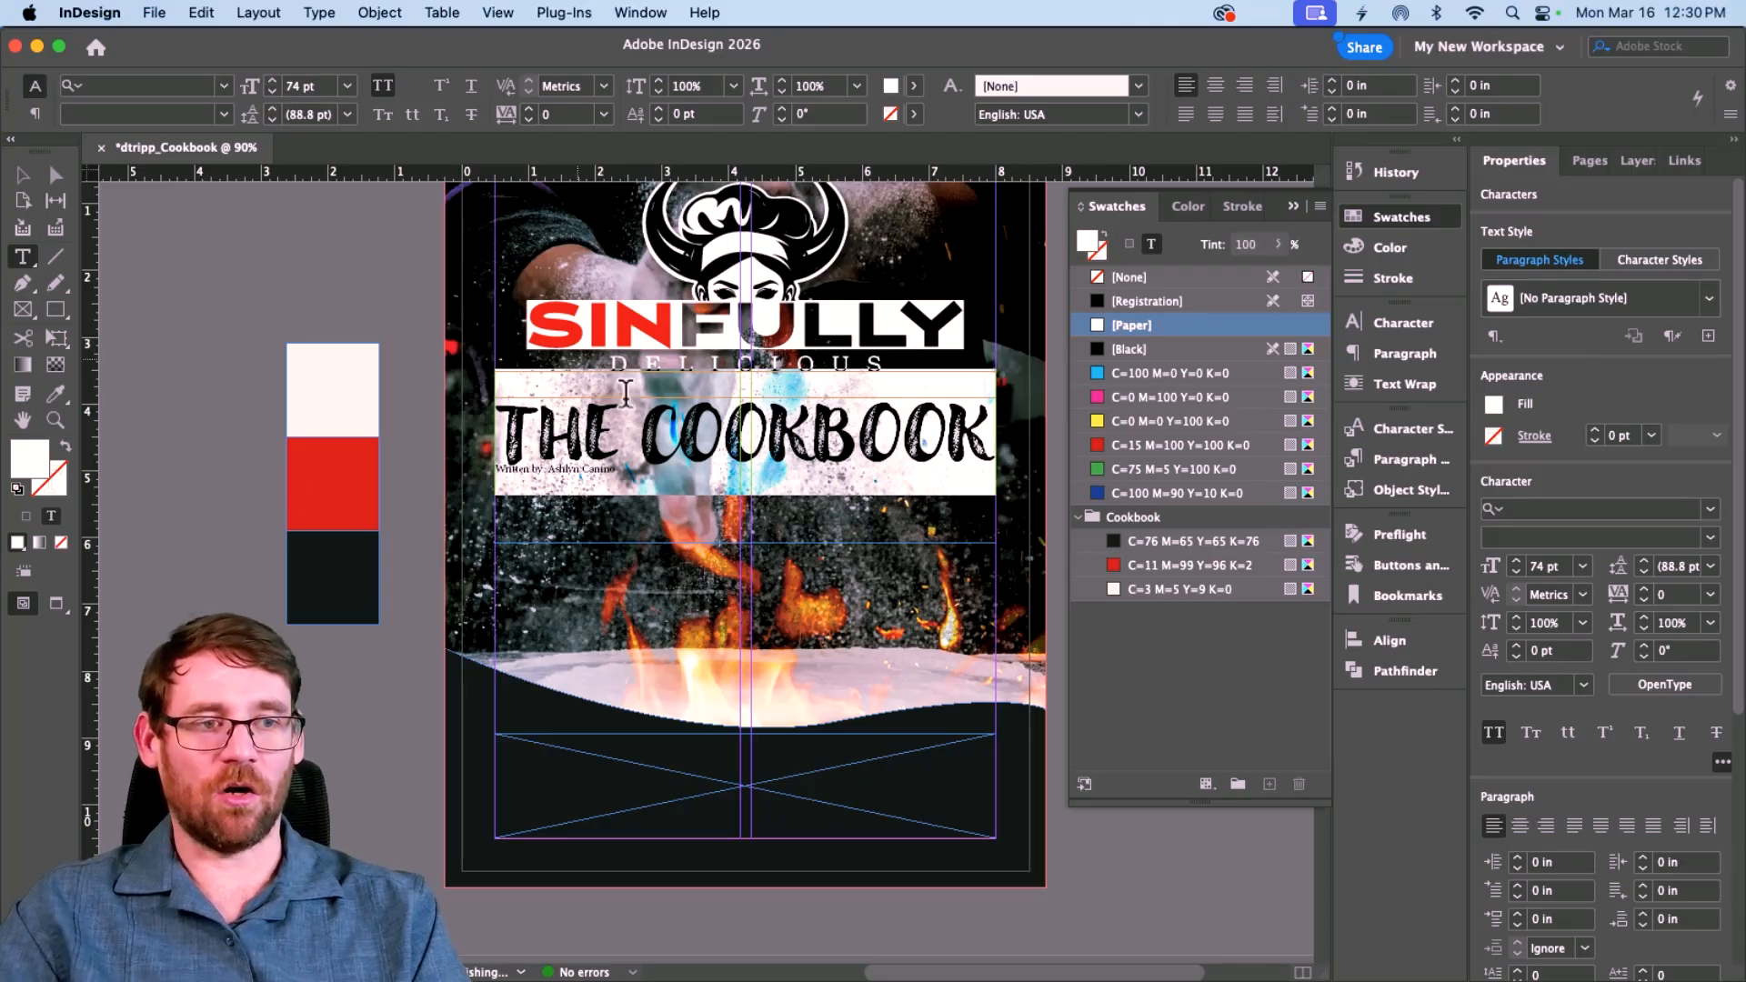
click(634, 429)
triple_click(641, 434)
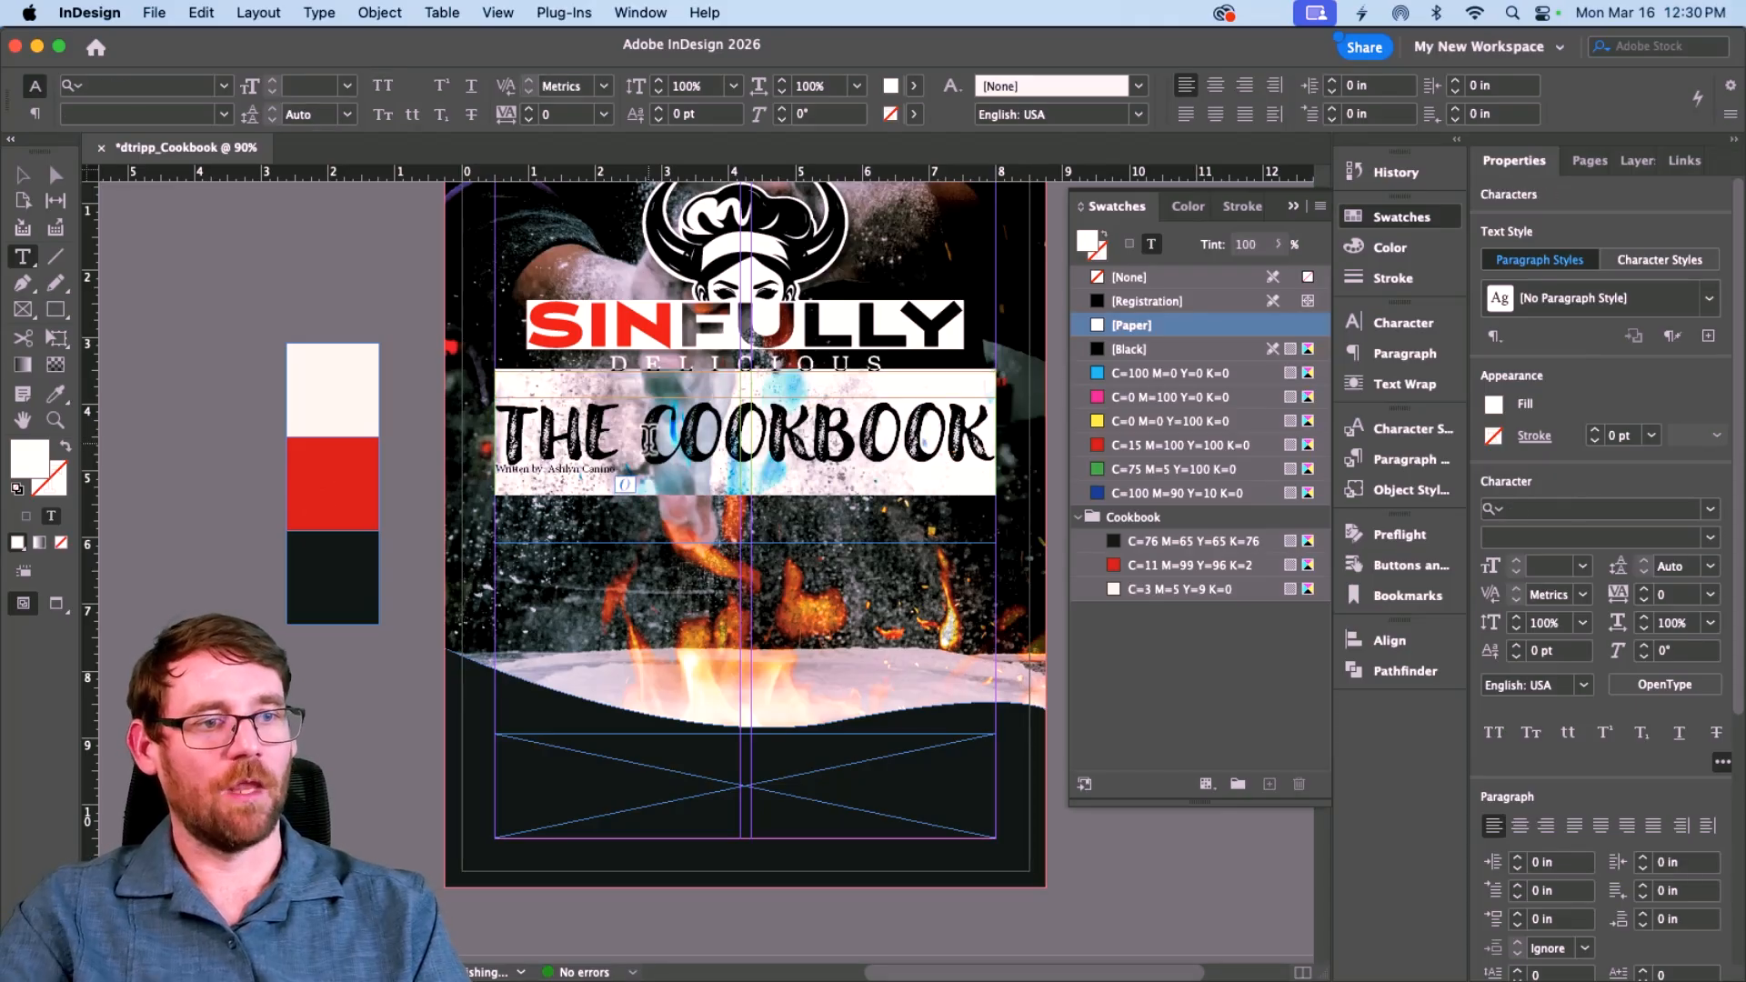
click(641, 434)
key(super+a)
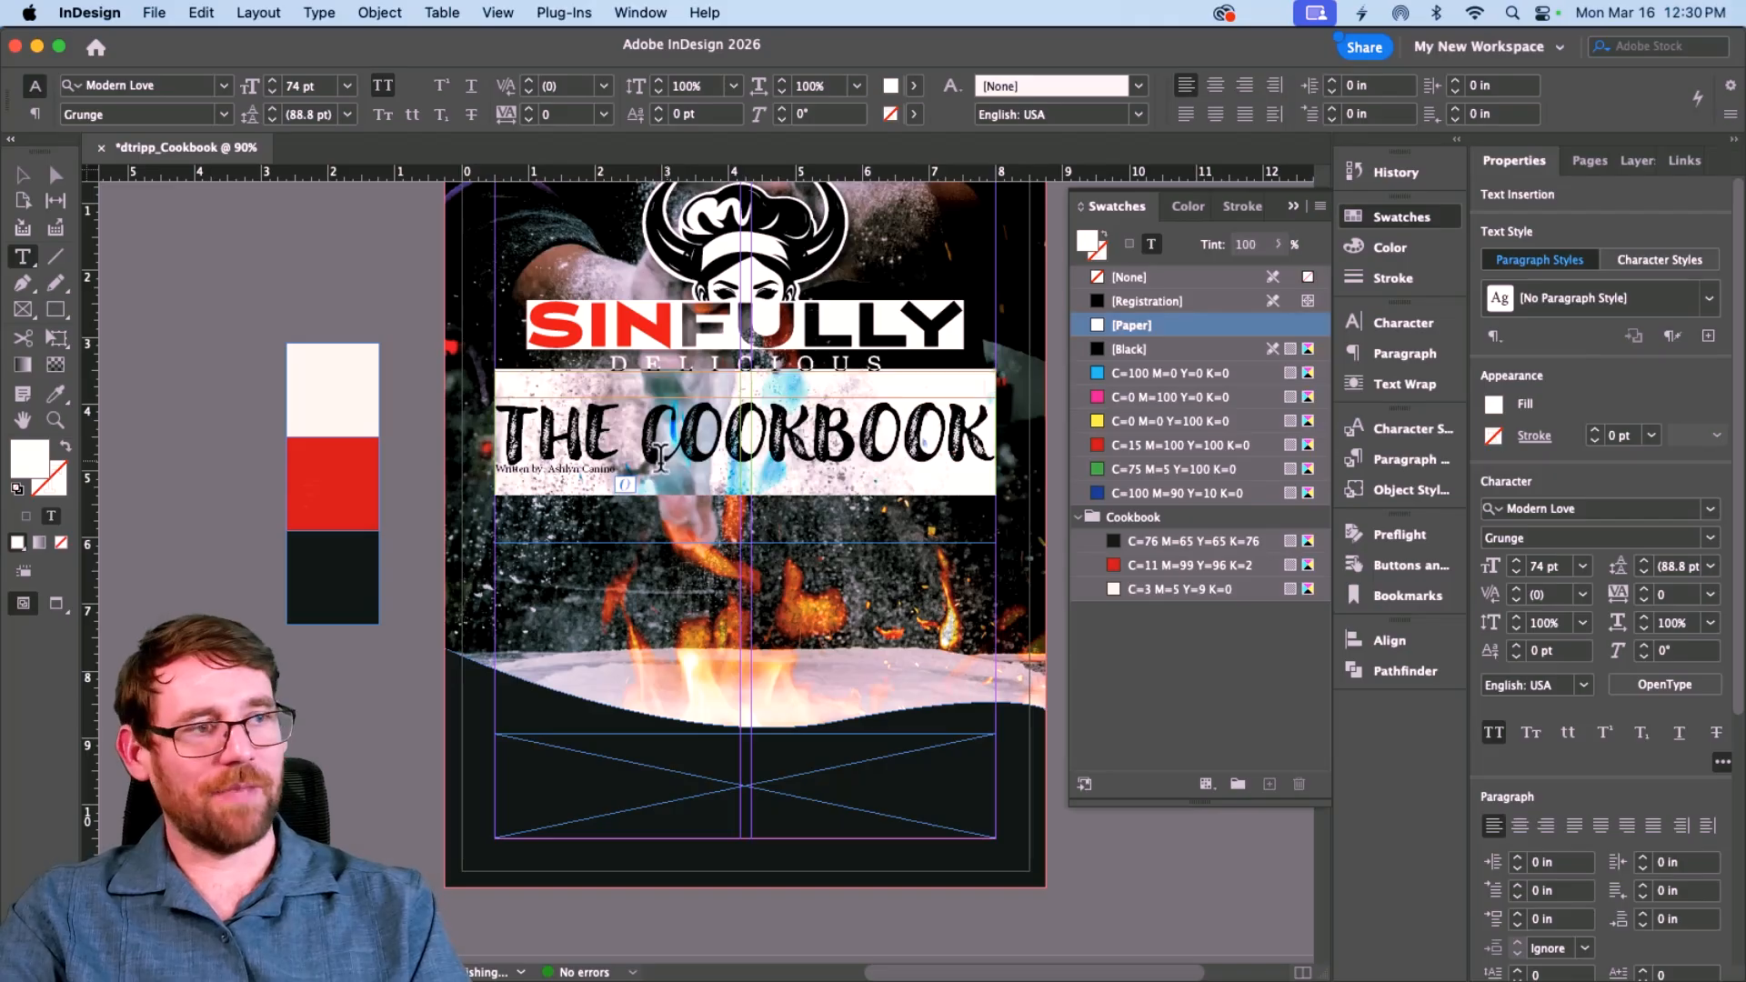
Step: Right-align all text in the title frame
click(1245, 86)
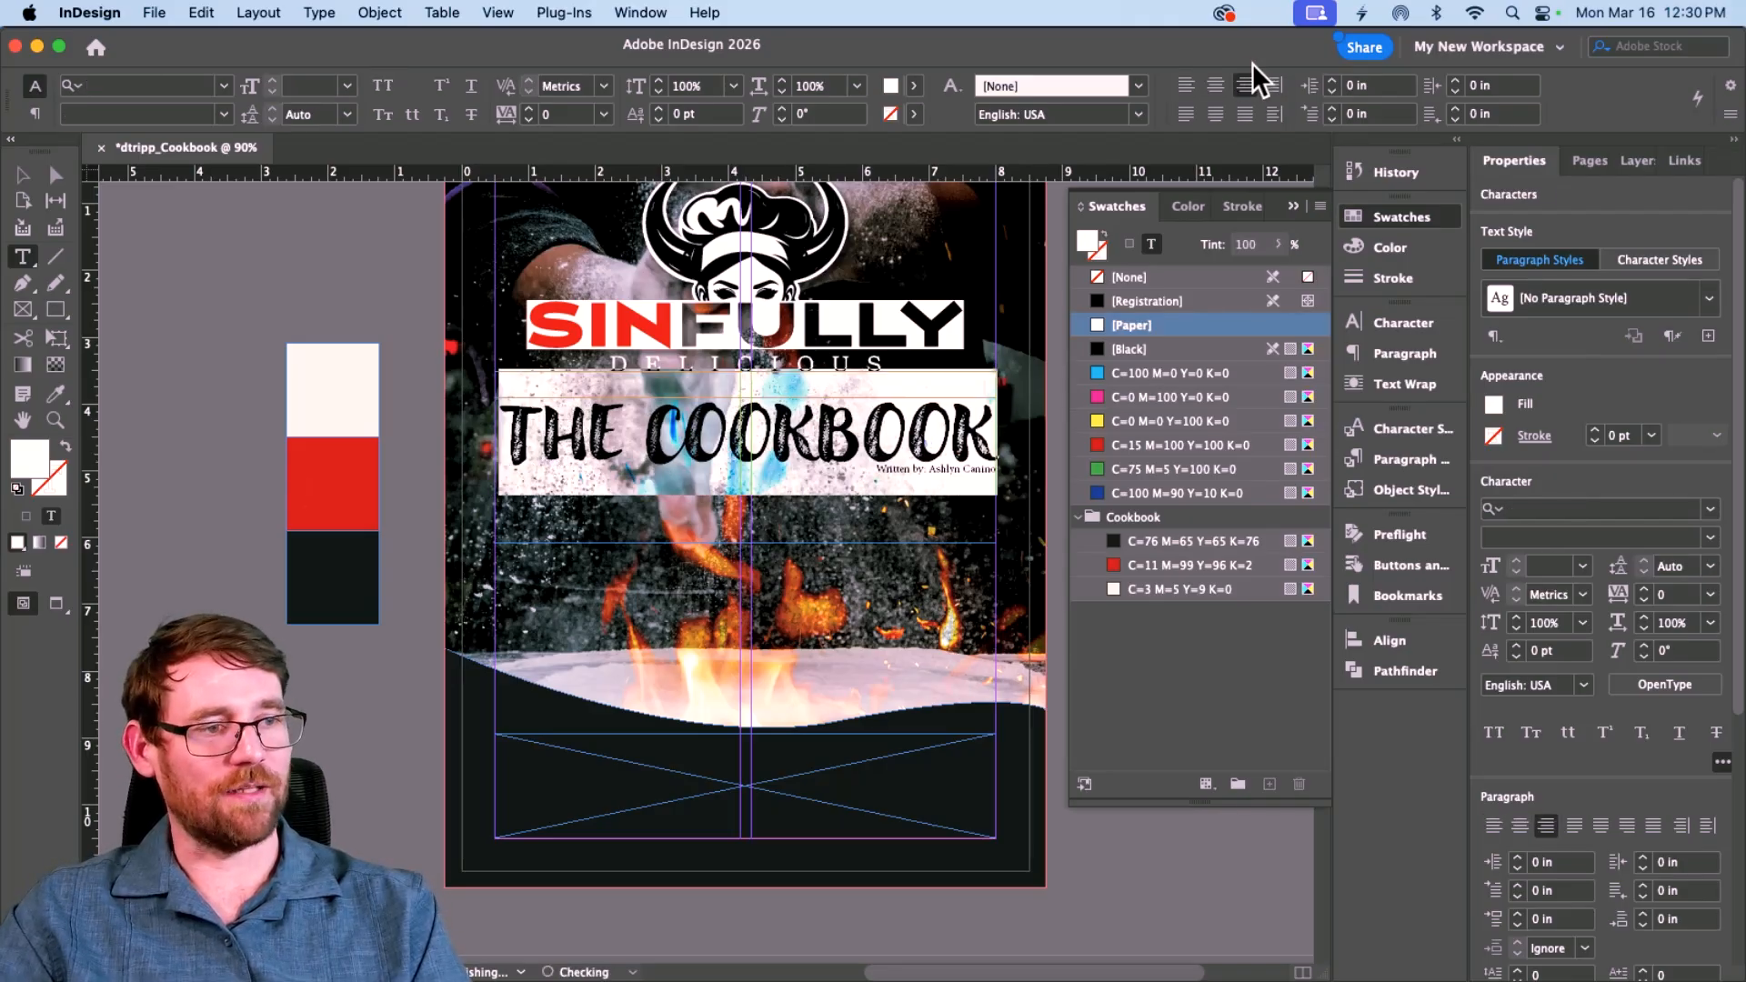
click(1410, 350)
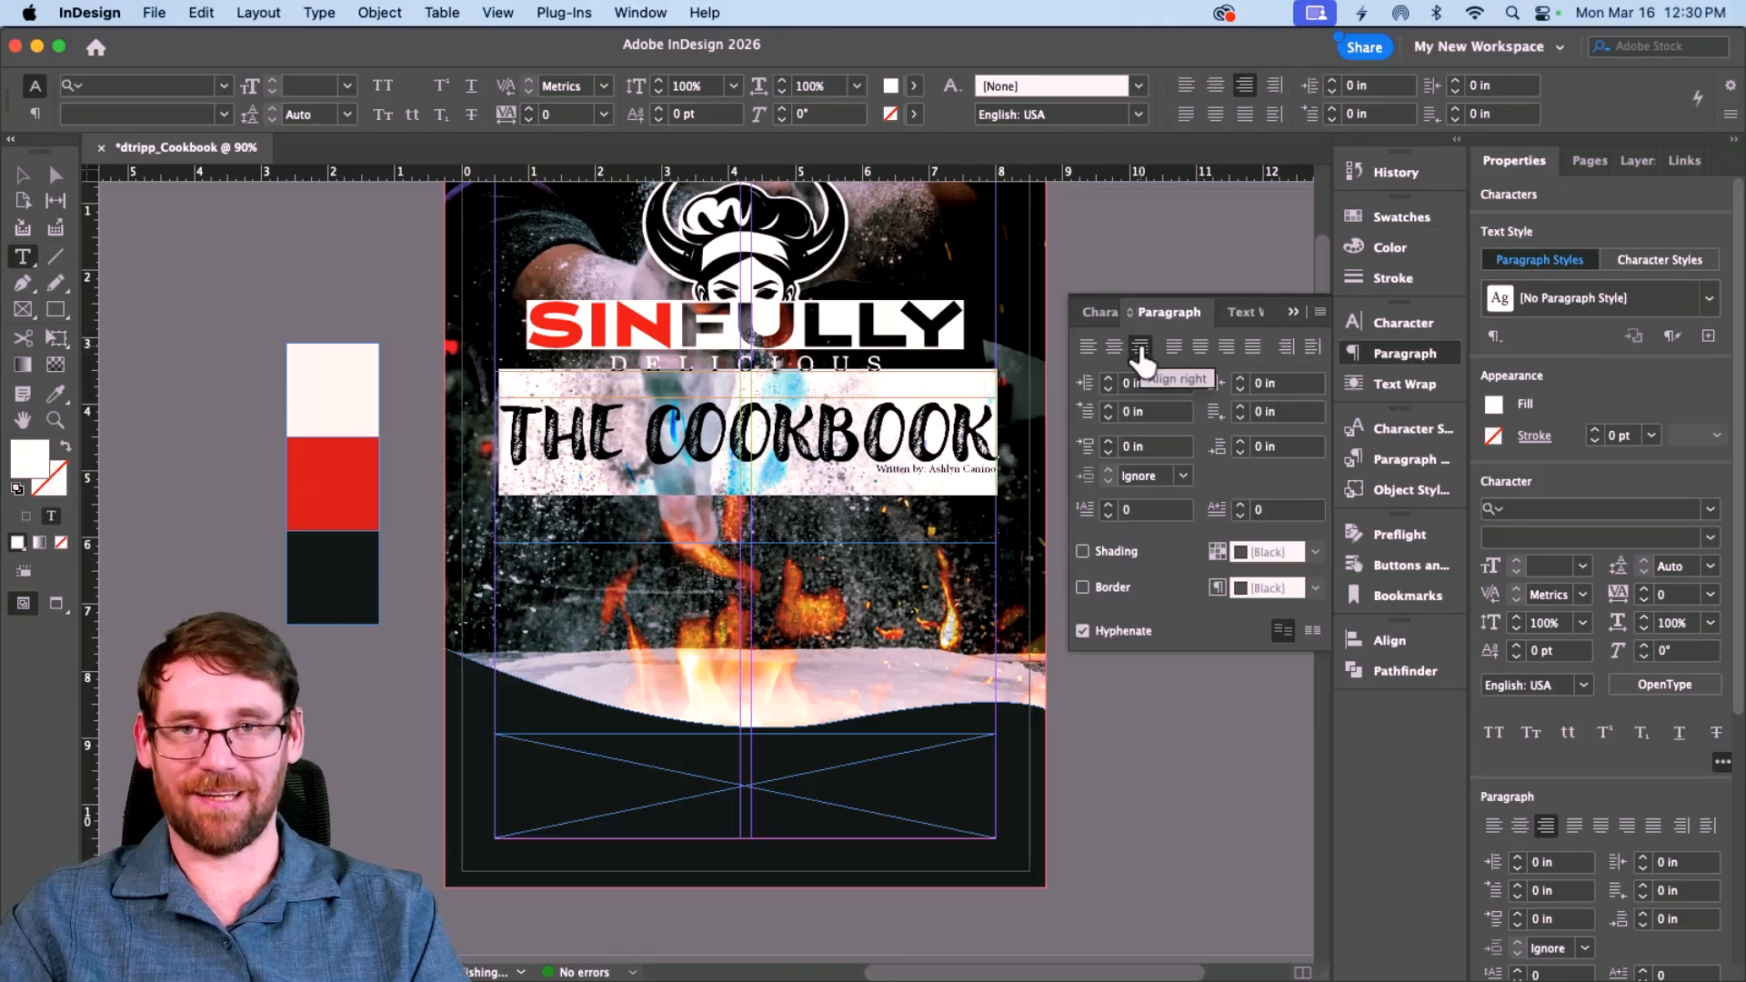
click(922, 474)
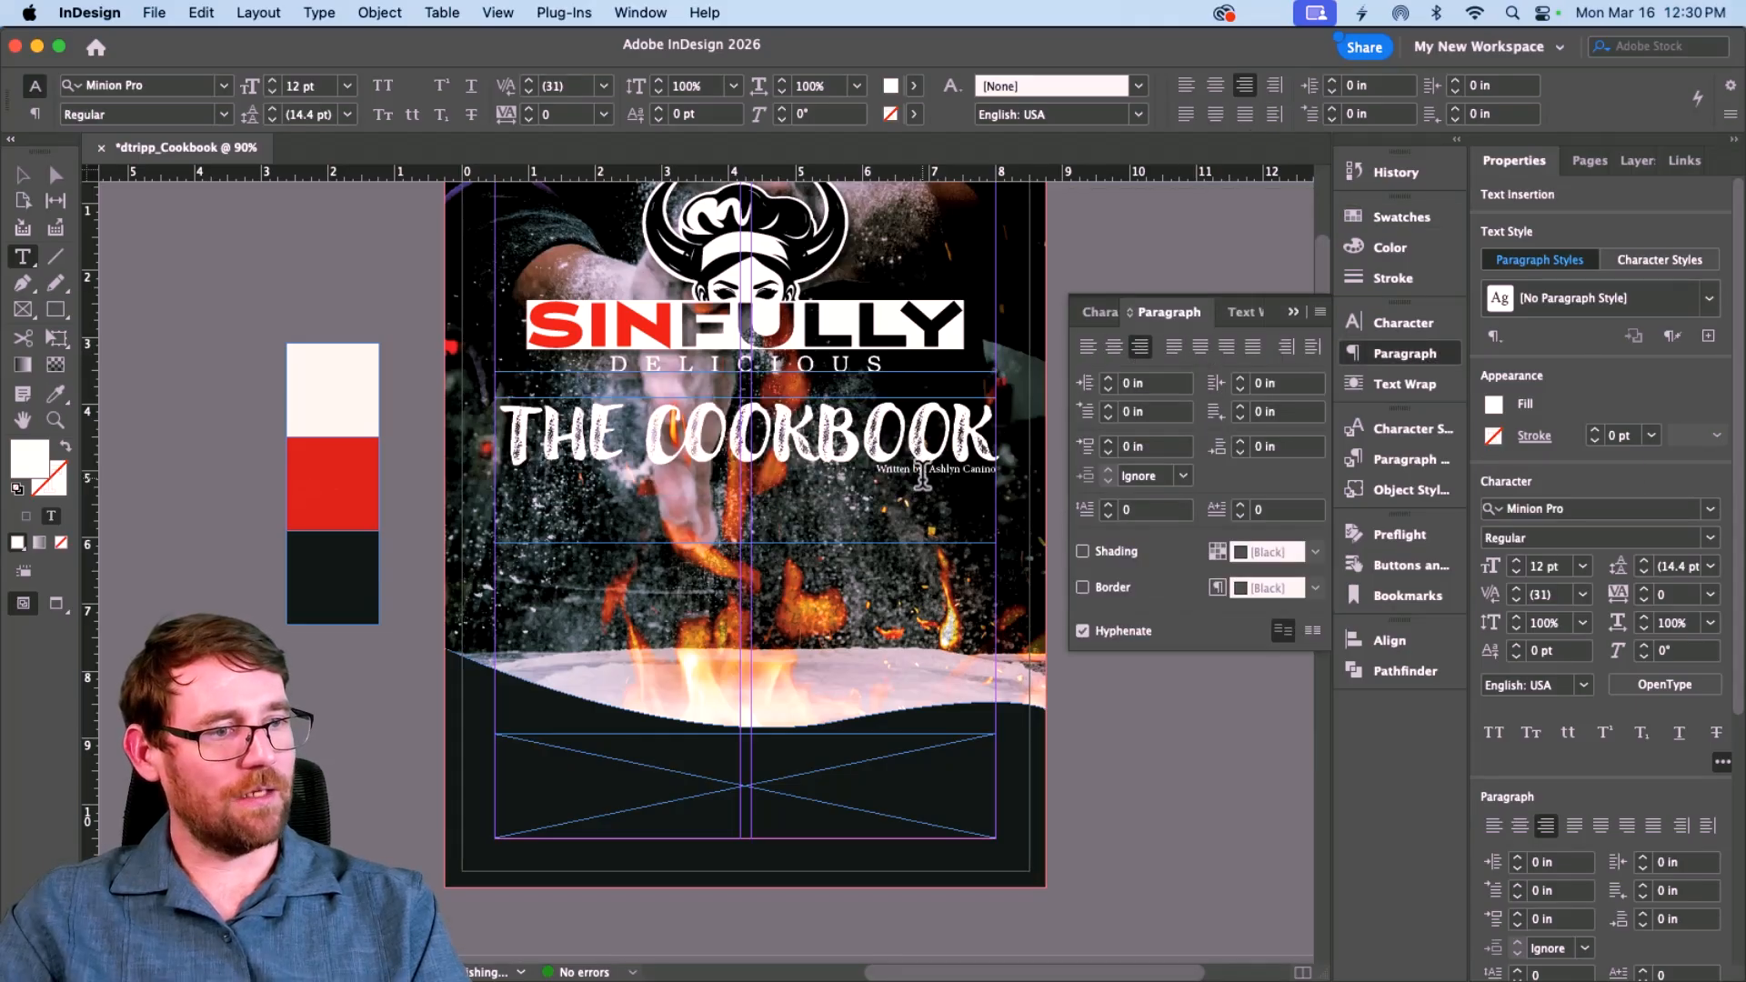
Step: Set the author line in Deuterium Variable and increase its size
key(shift+Left)
key(shift+Left)
key(shift+Left)
key(shift+Left)
key(shift+Left)
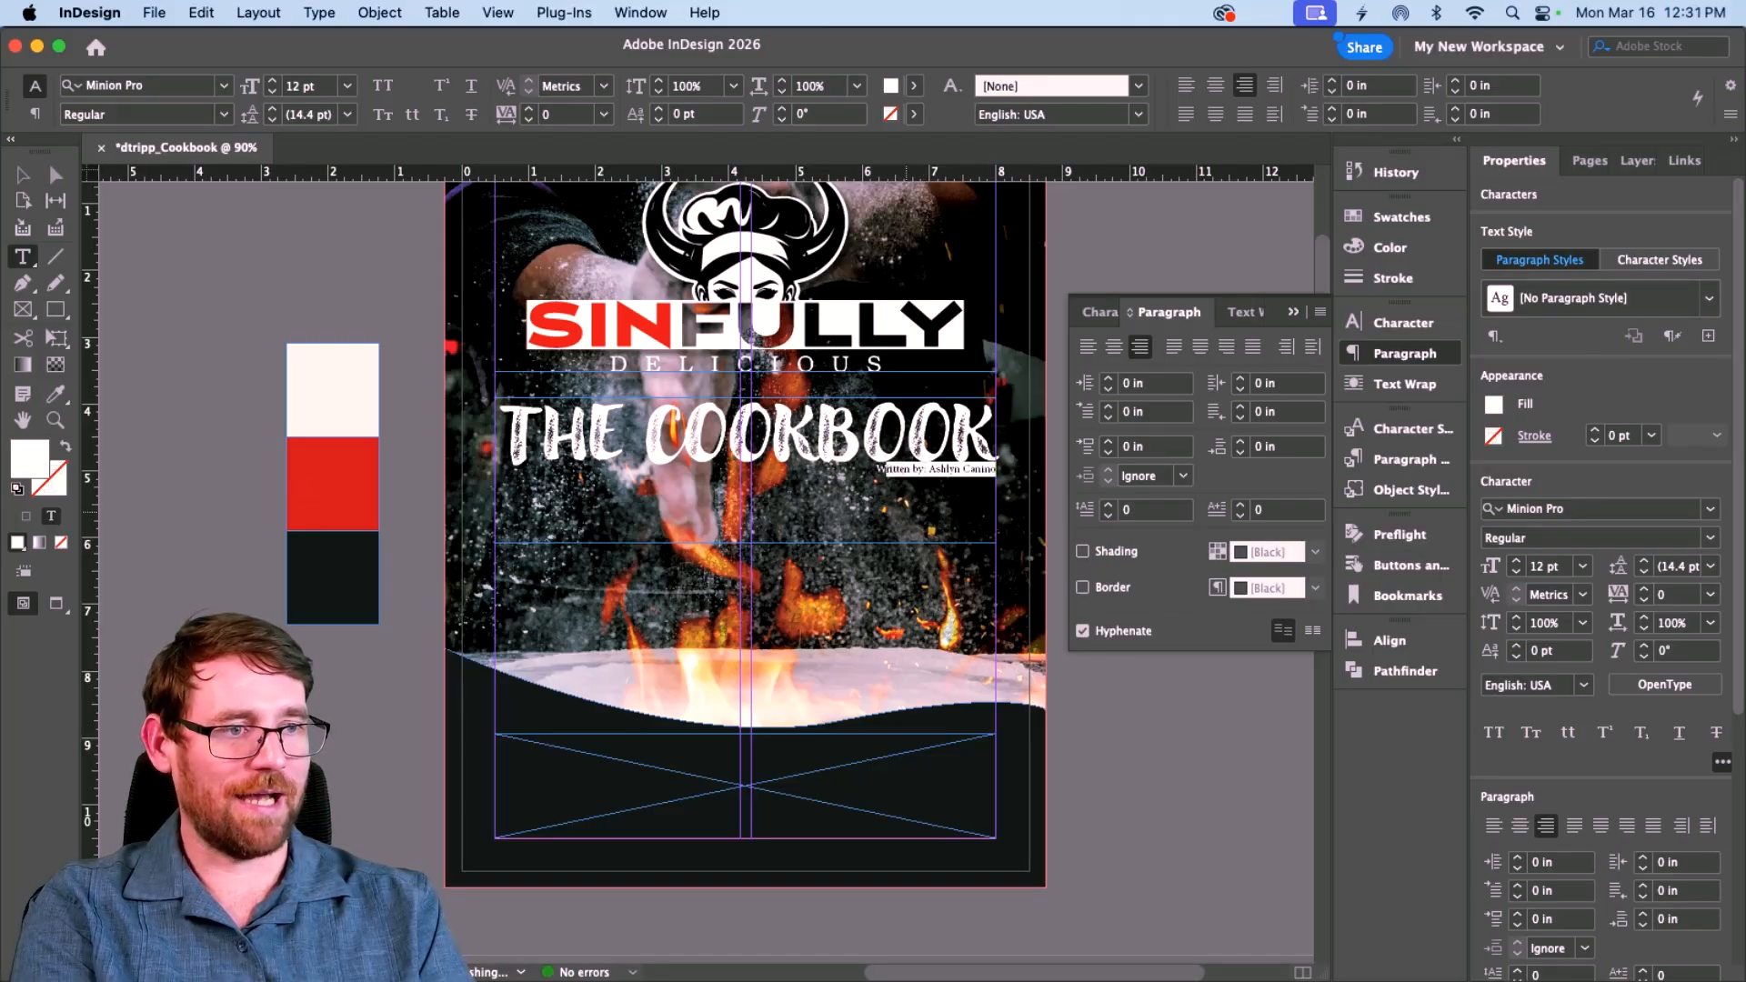
click(156, 86)
text(Decoy)
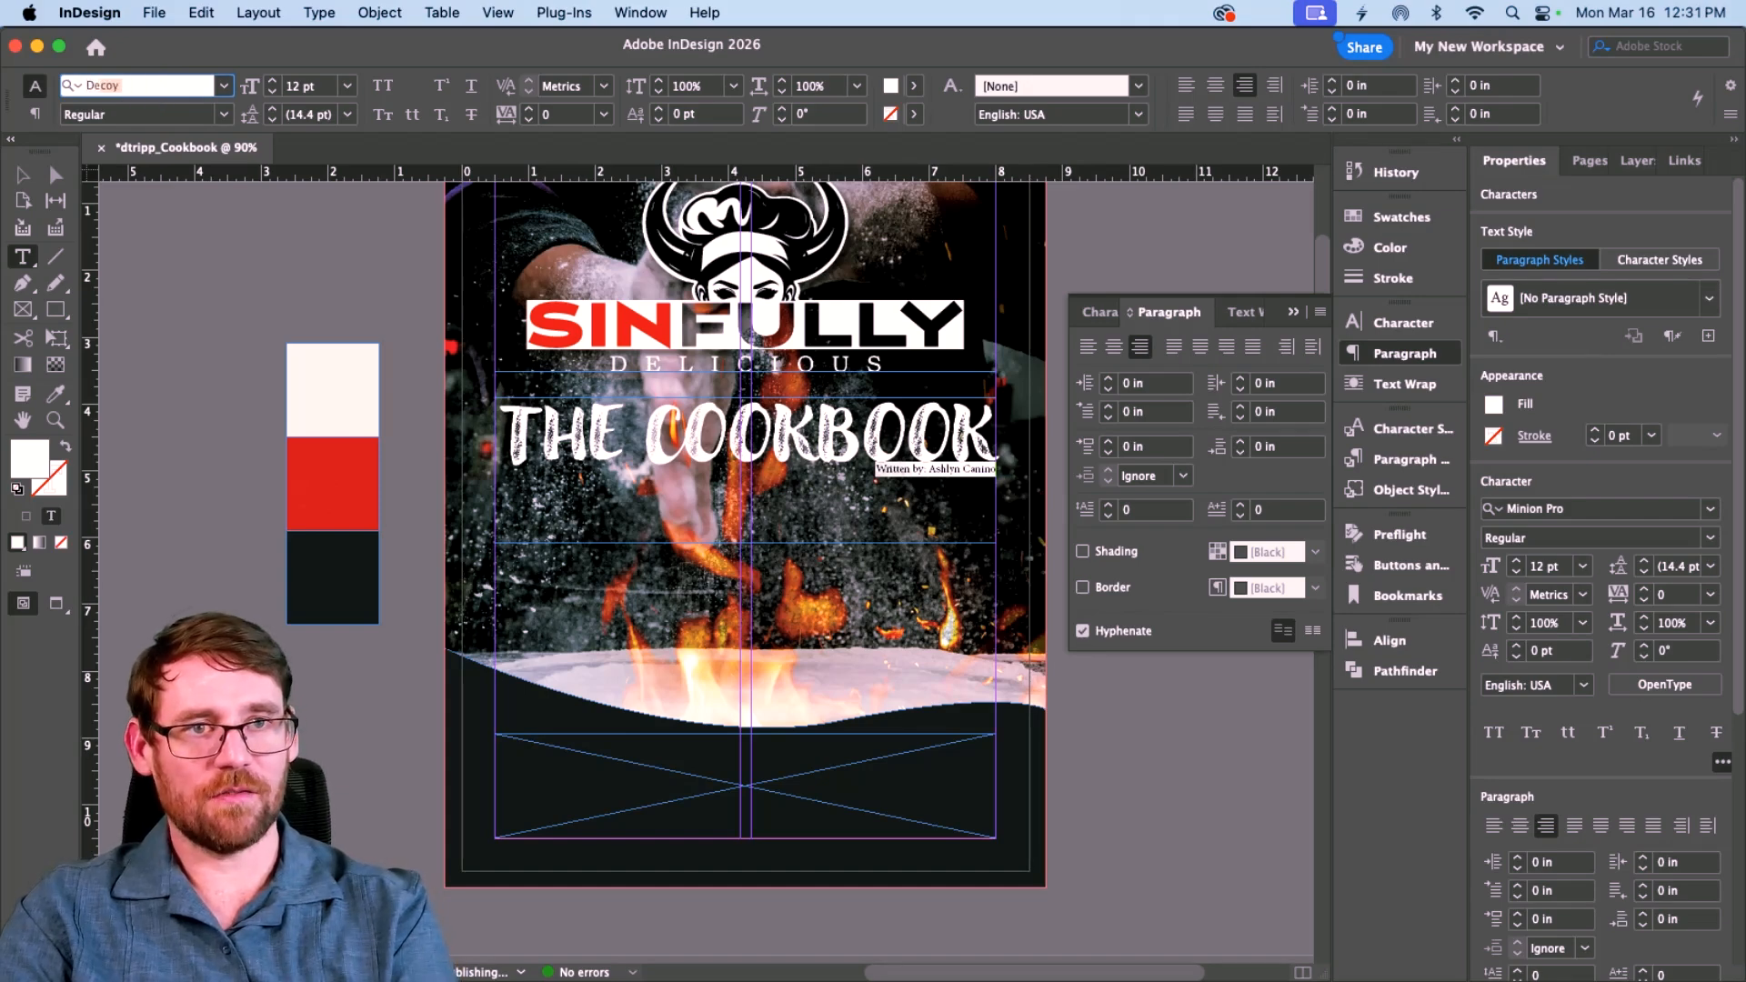
text(u)
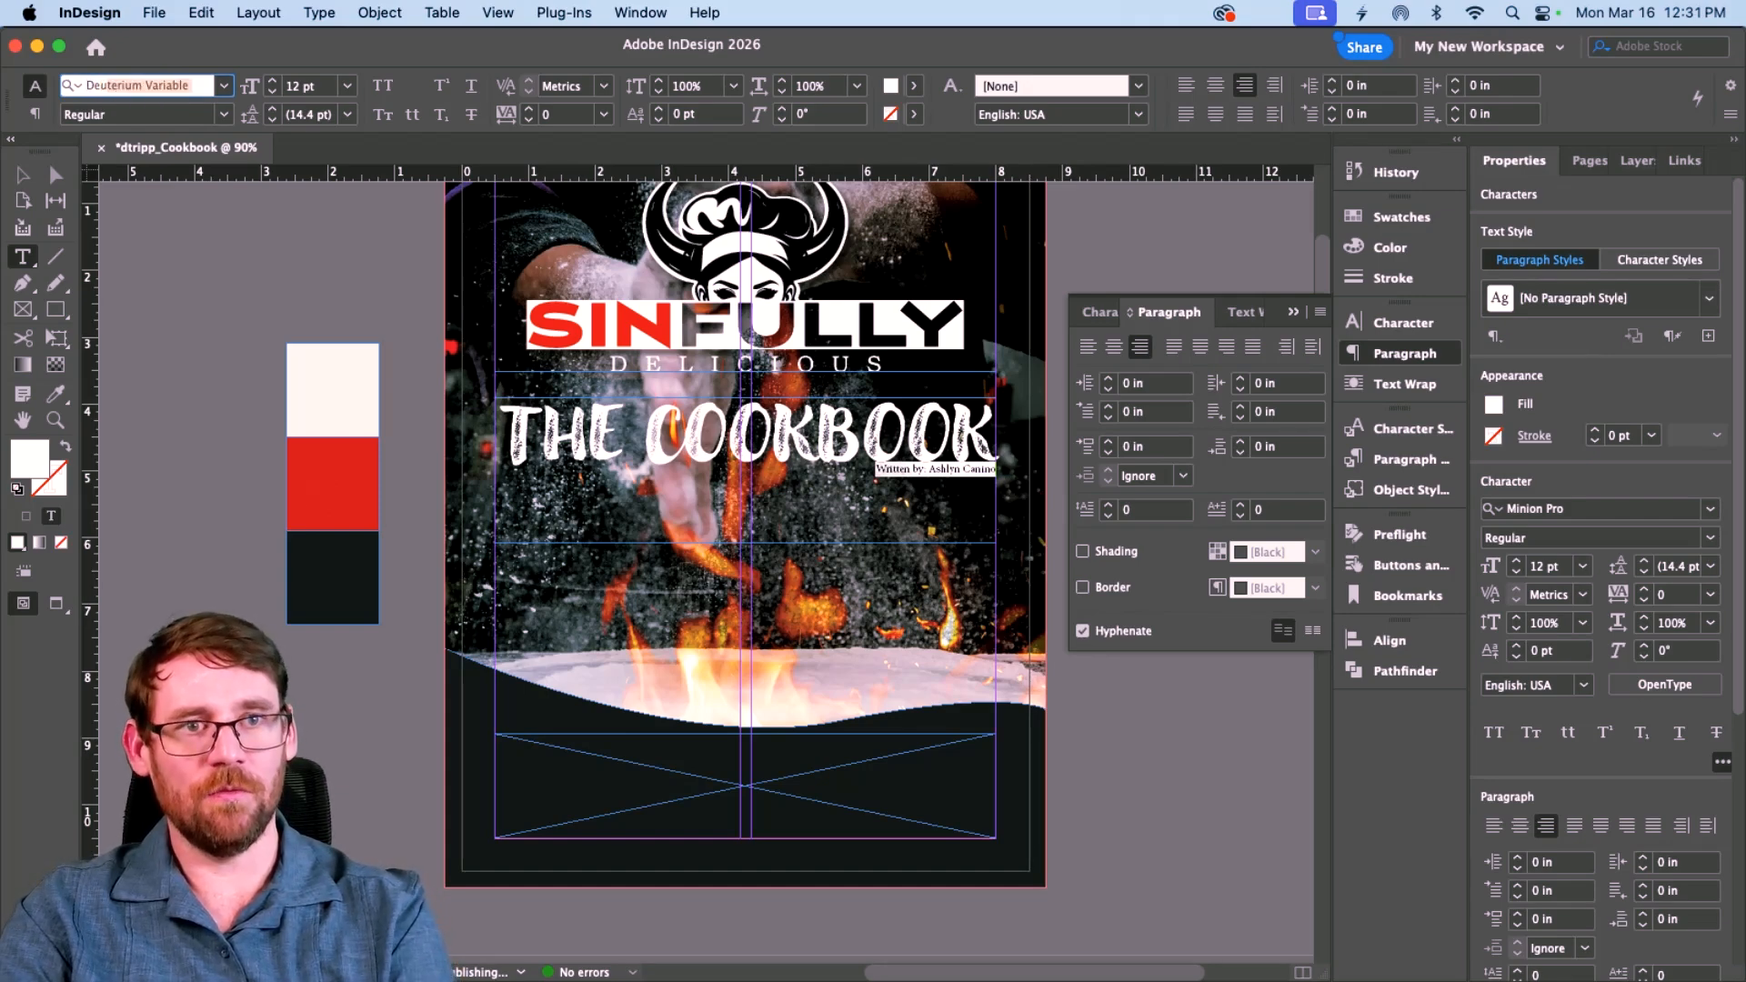
key(Return)
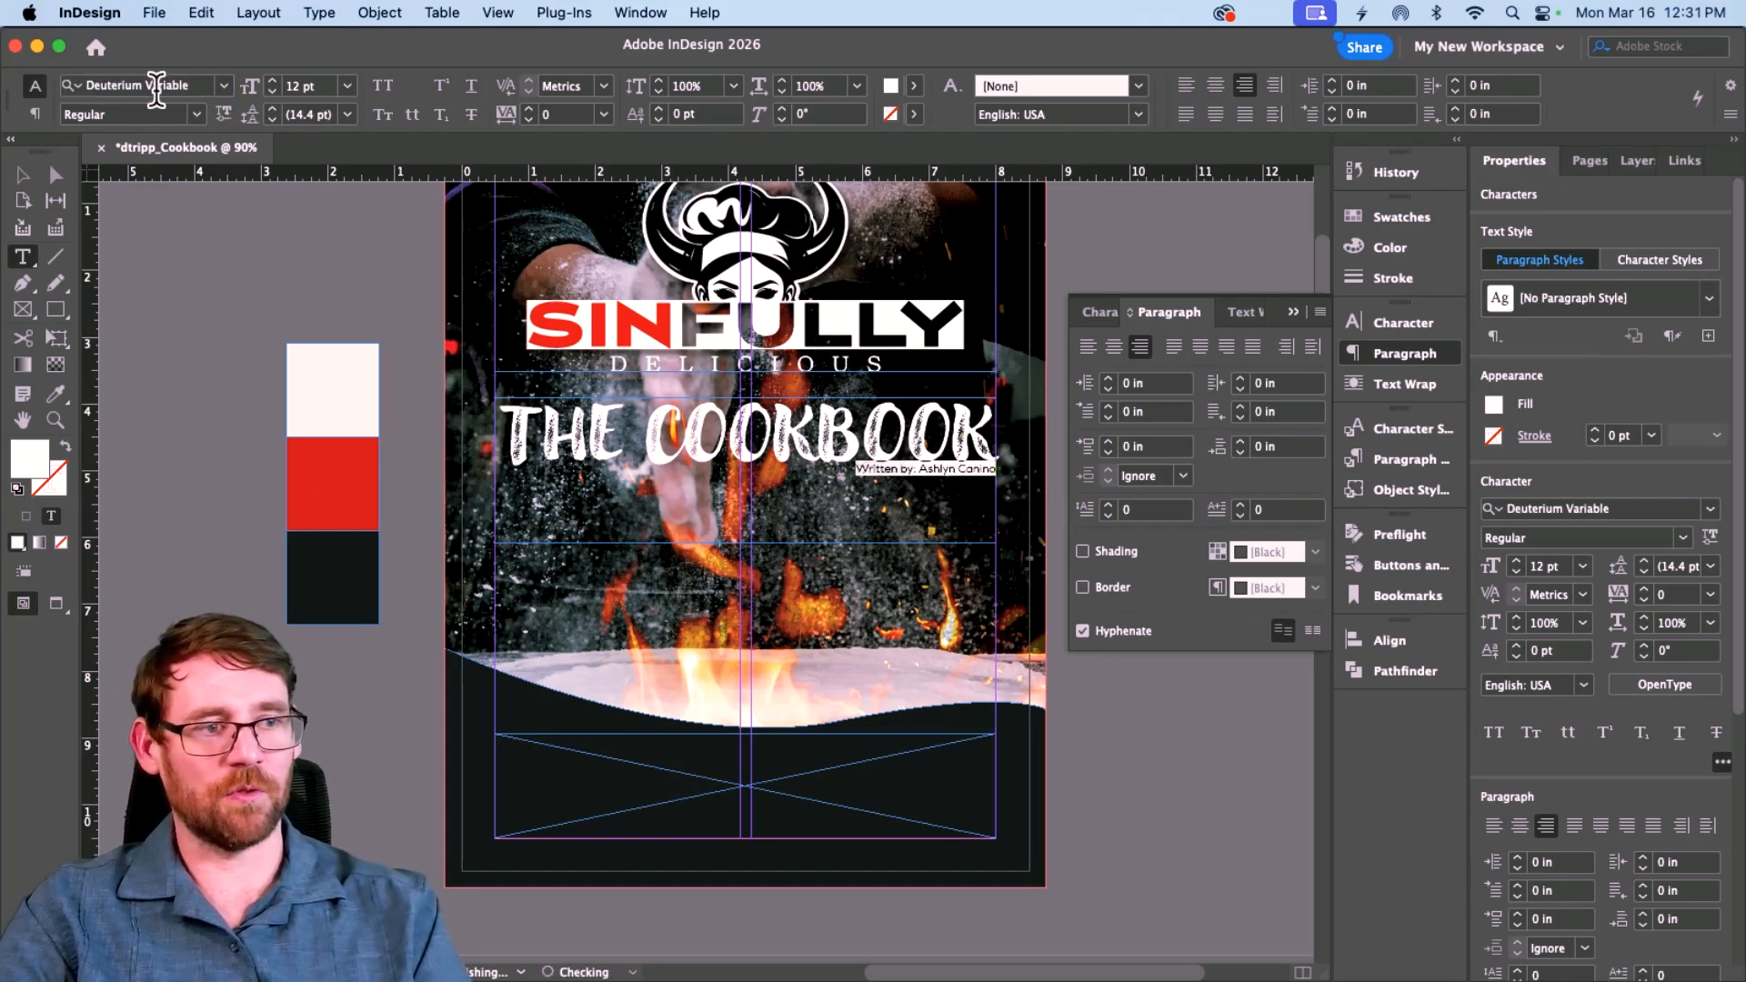
click(266, 81)
click(267, 81)
click(267, 81)
click(267, 81)
click(266, 81)
click(266, 81)
click(267, 80)
click(266, 81)
click(266, 81)
click(266, 80)
click(266, 81)
click(266, 81)
click(267, 81)
click(267, 81)
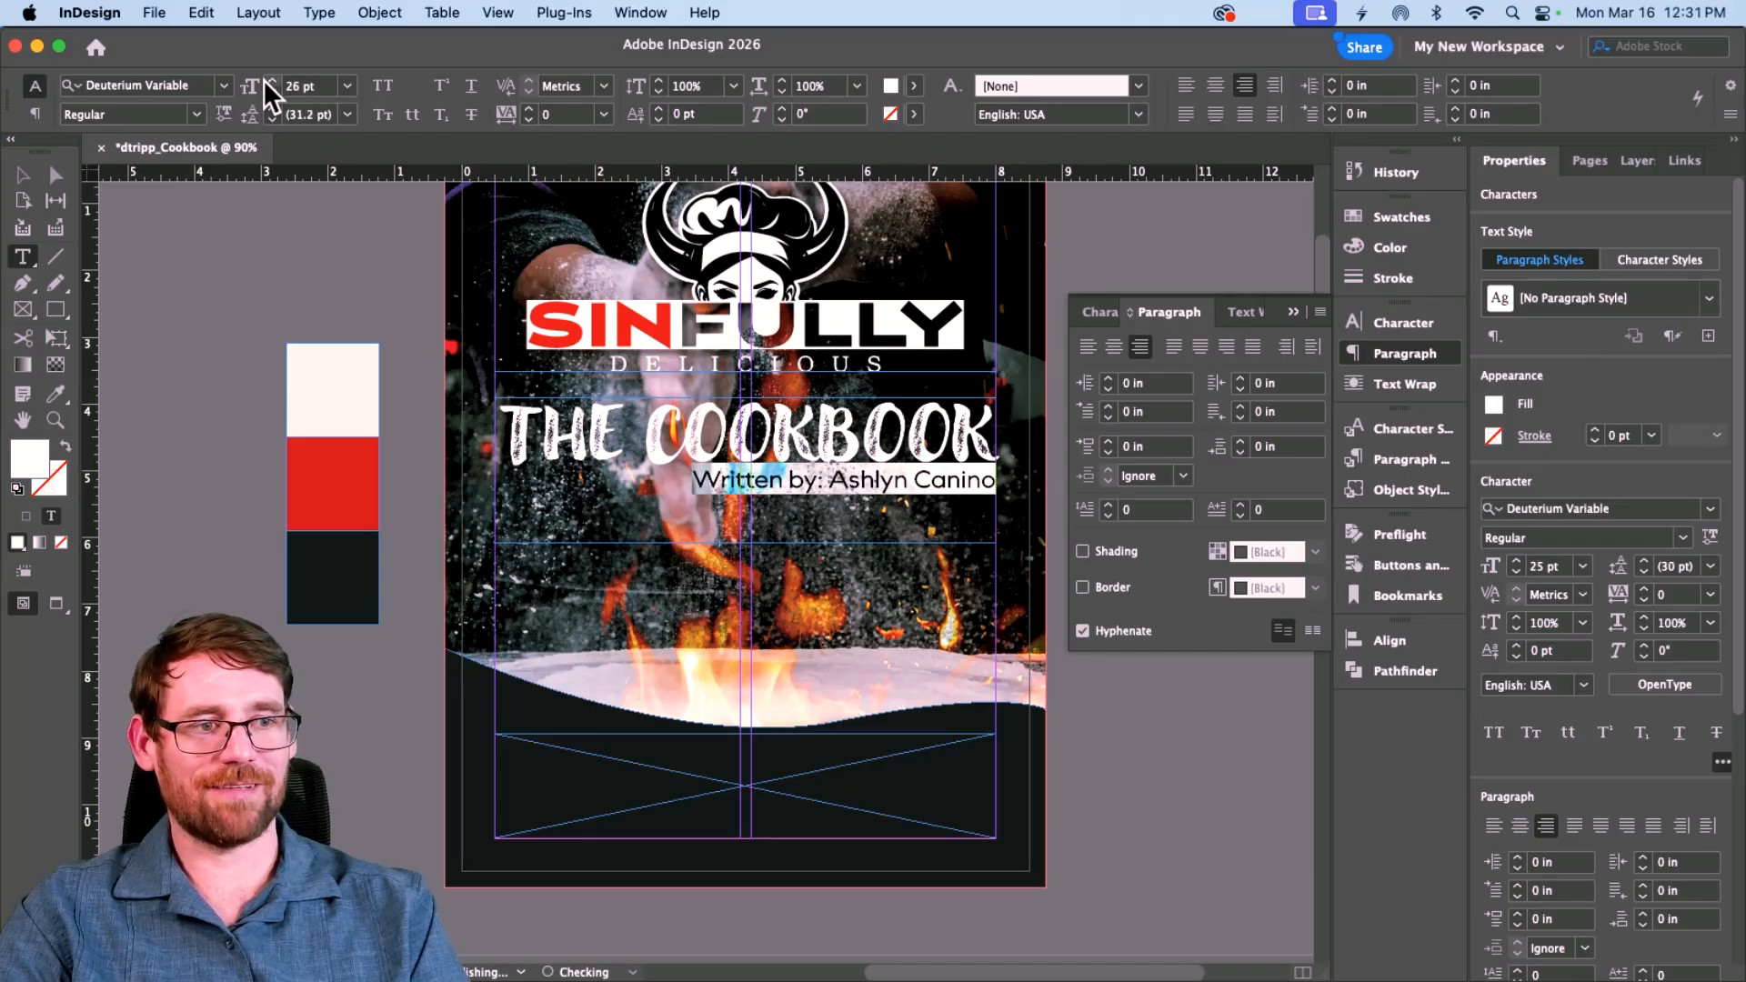
Step: Switch the author line to the Light style at 27 pt
click(192, 114)
click(127, 184)
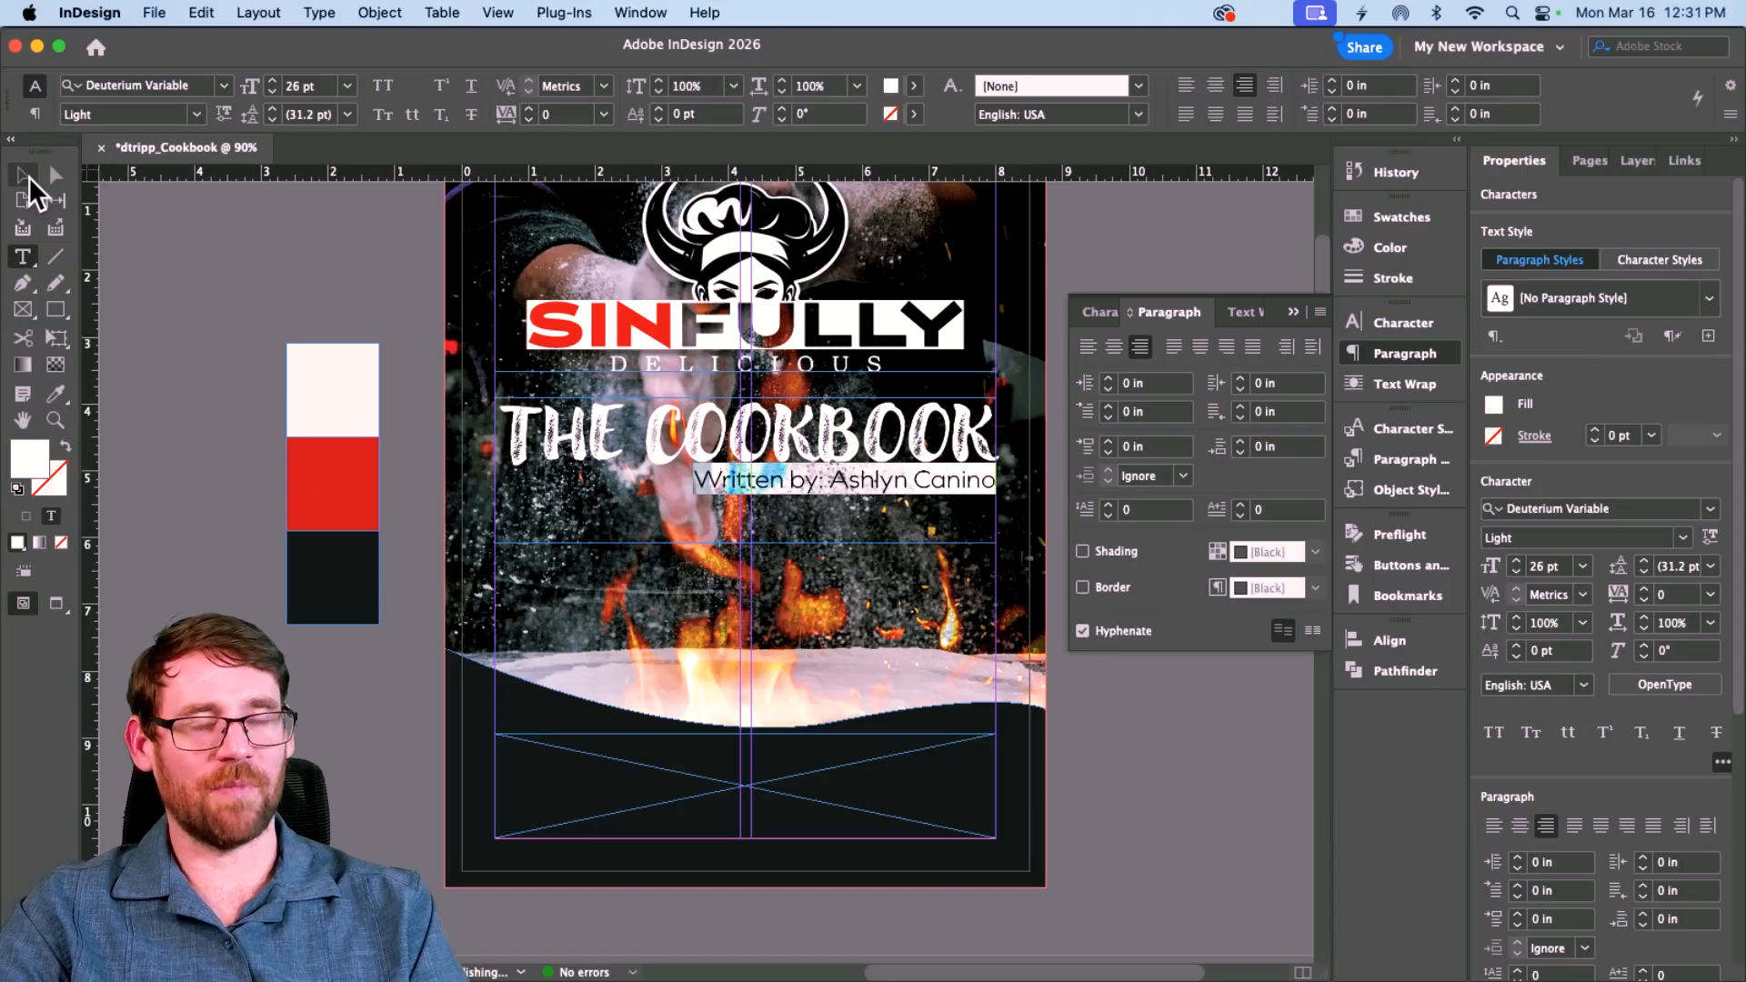
click(272, 80)
click(24, 175)
click(322, 281)
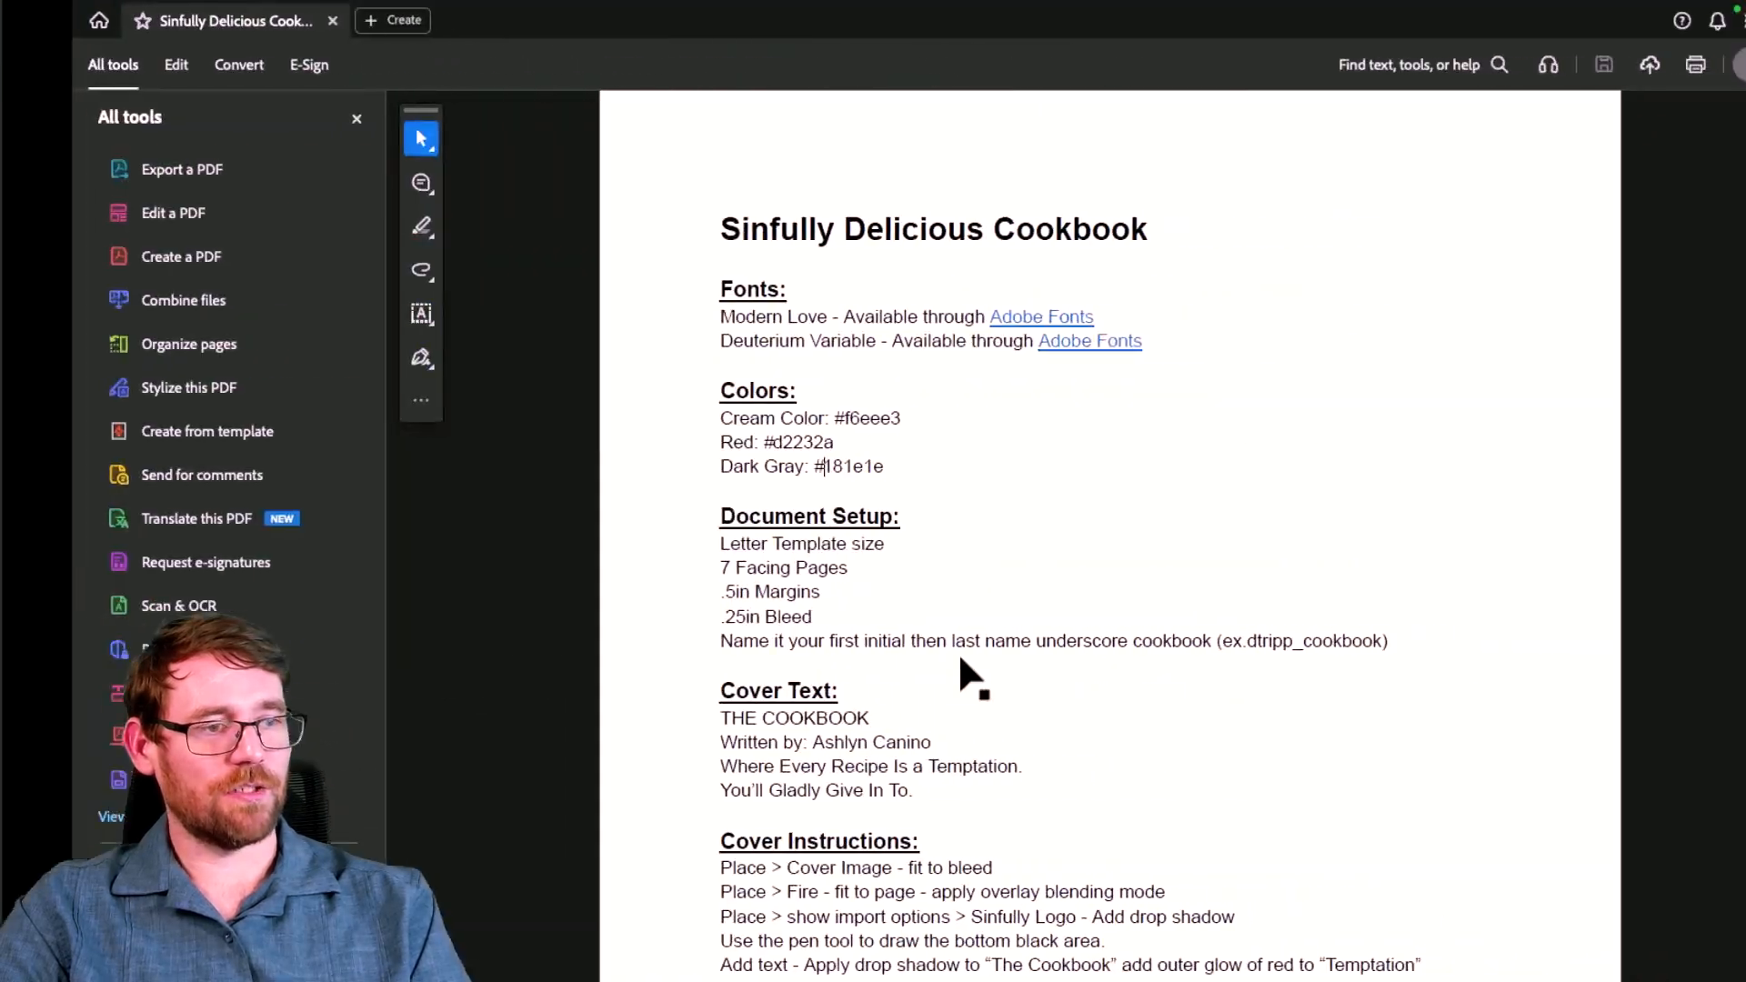
Step: Select the two tagline lines under Cover Text in the PDF brief
scroll(846, 546, down, 5)
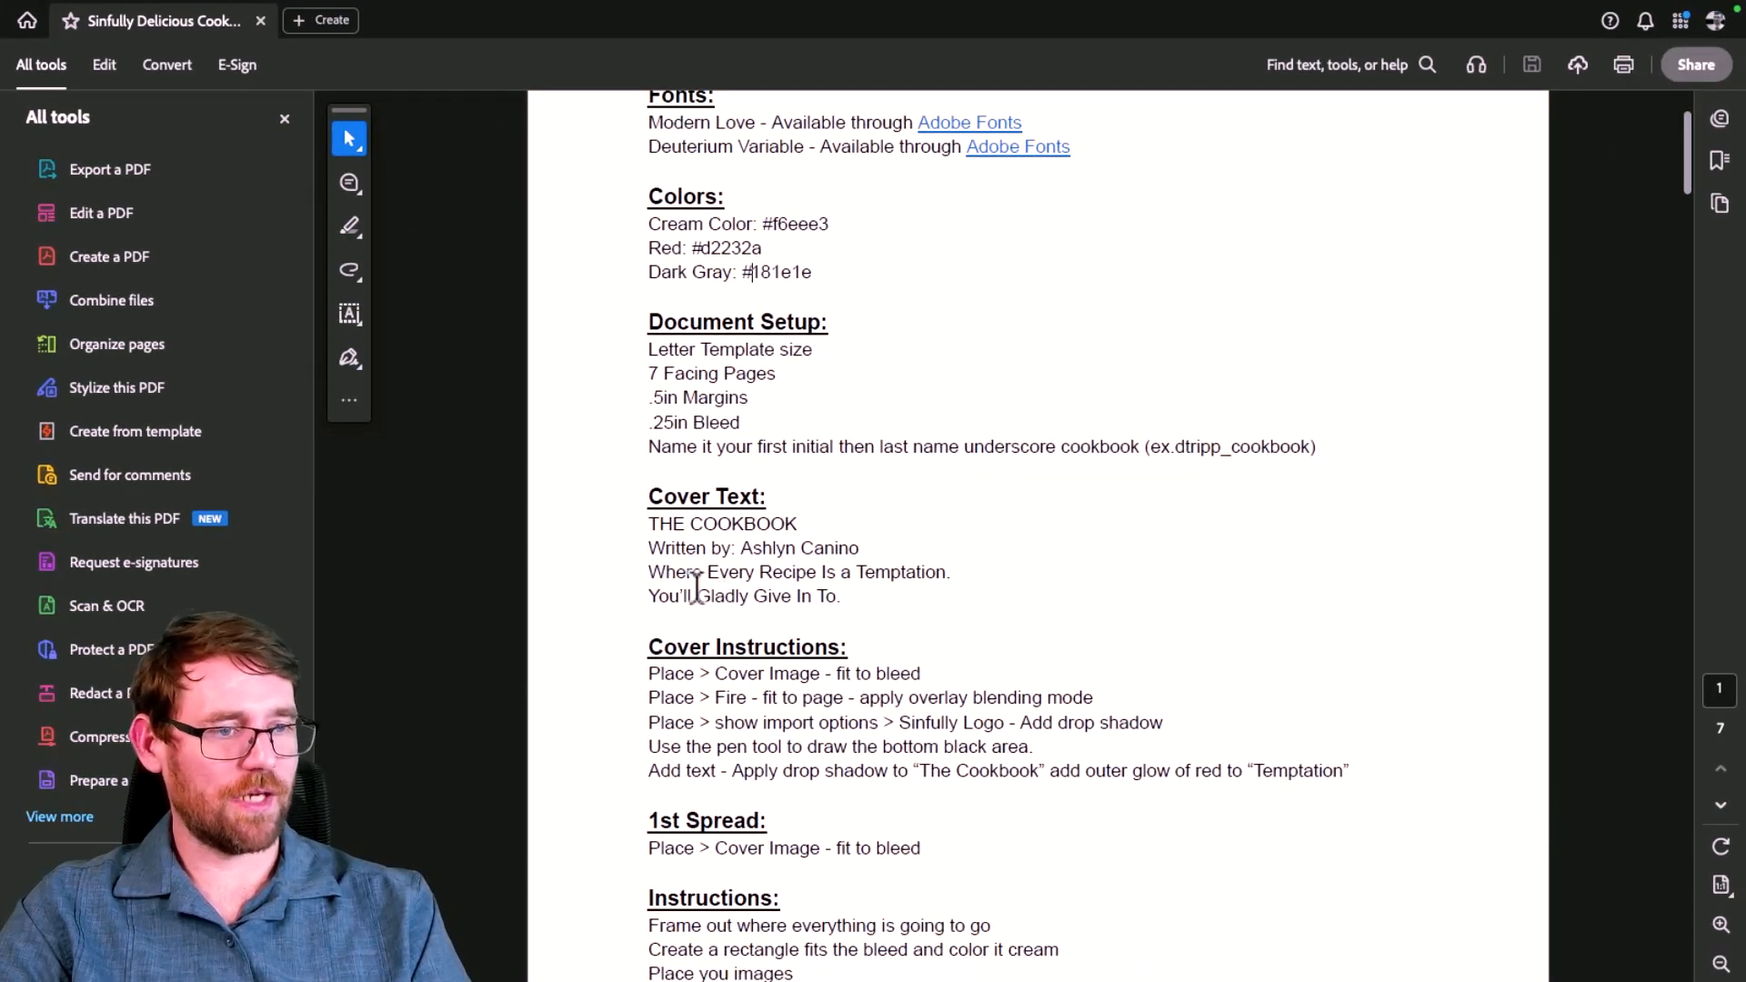
mouse_move(838, 595)
mouse_down()
mouse_move(719, 598)
mouse_move(653, 575)
mouse_move(849, 604)
mouse_up()
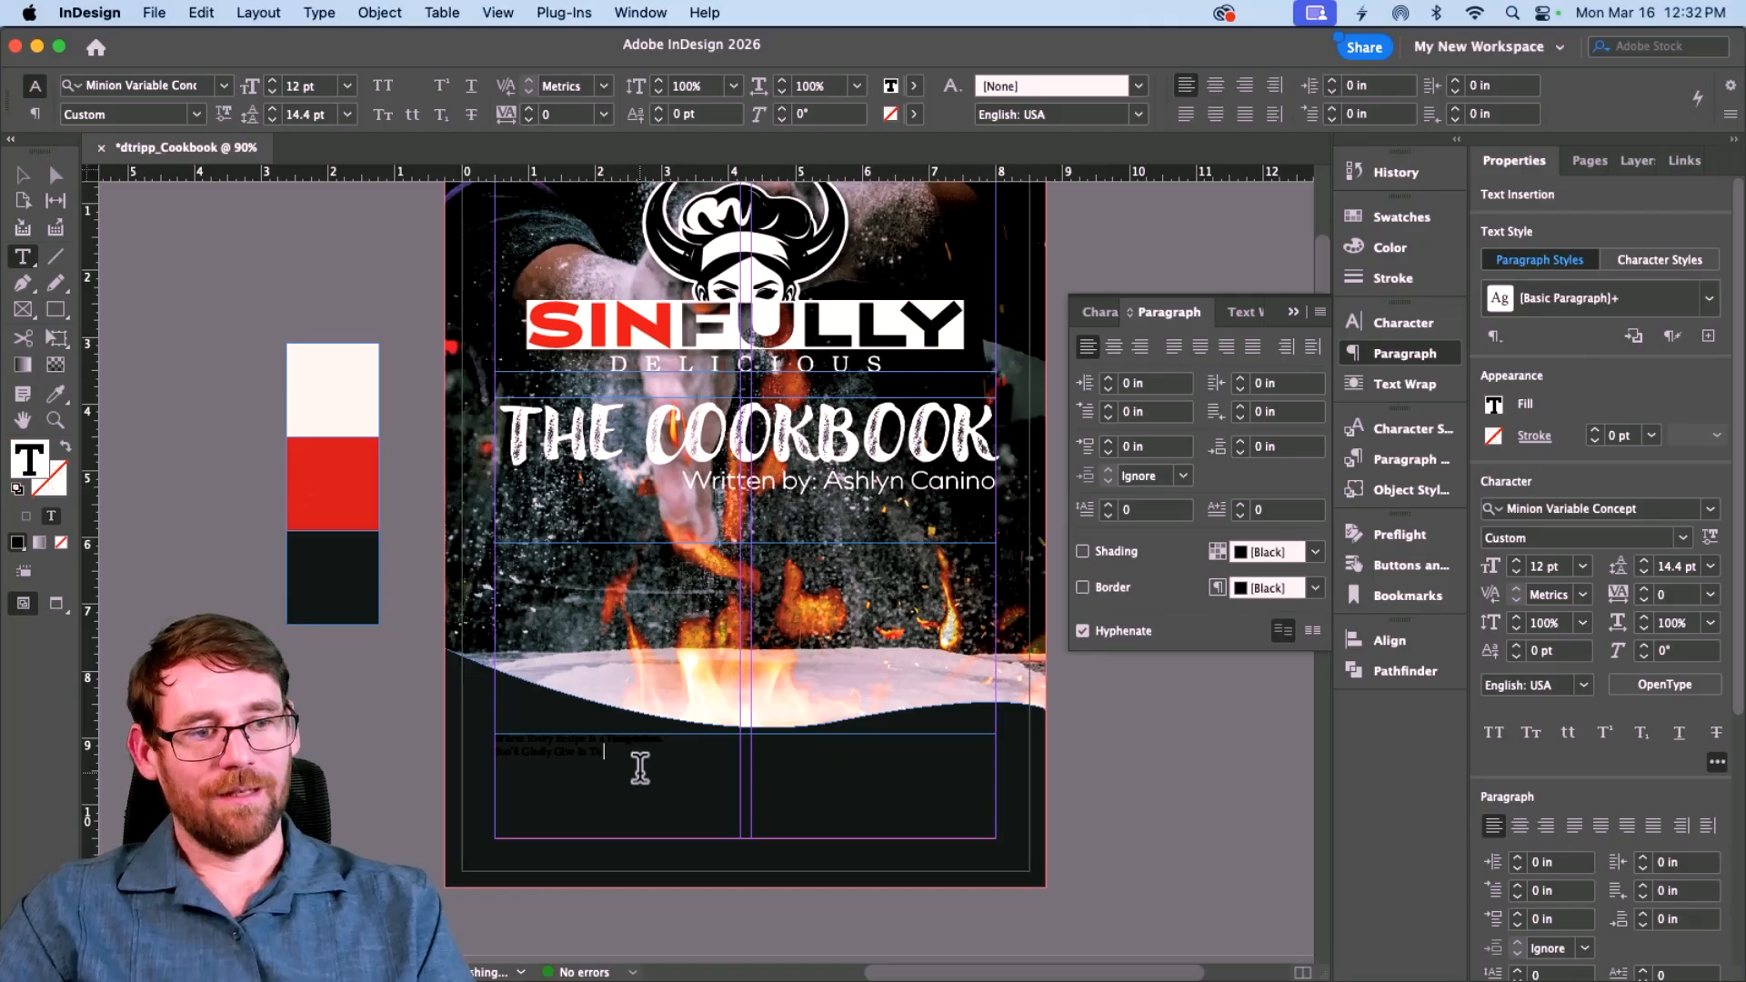
Step: Colour the tagline white and set it in Deuterium Variable
drag(646, 773, 509, 725)
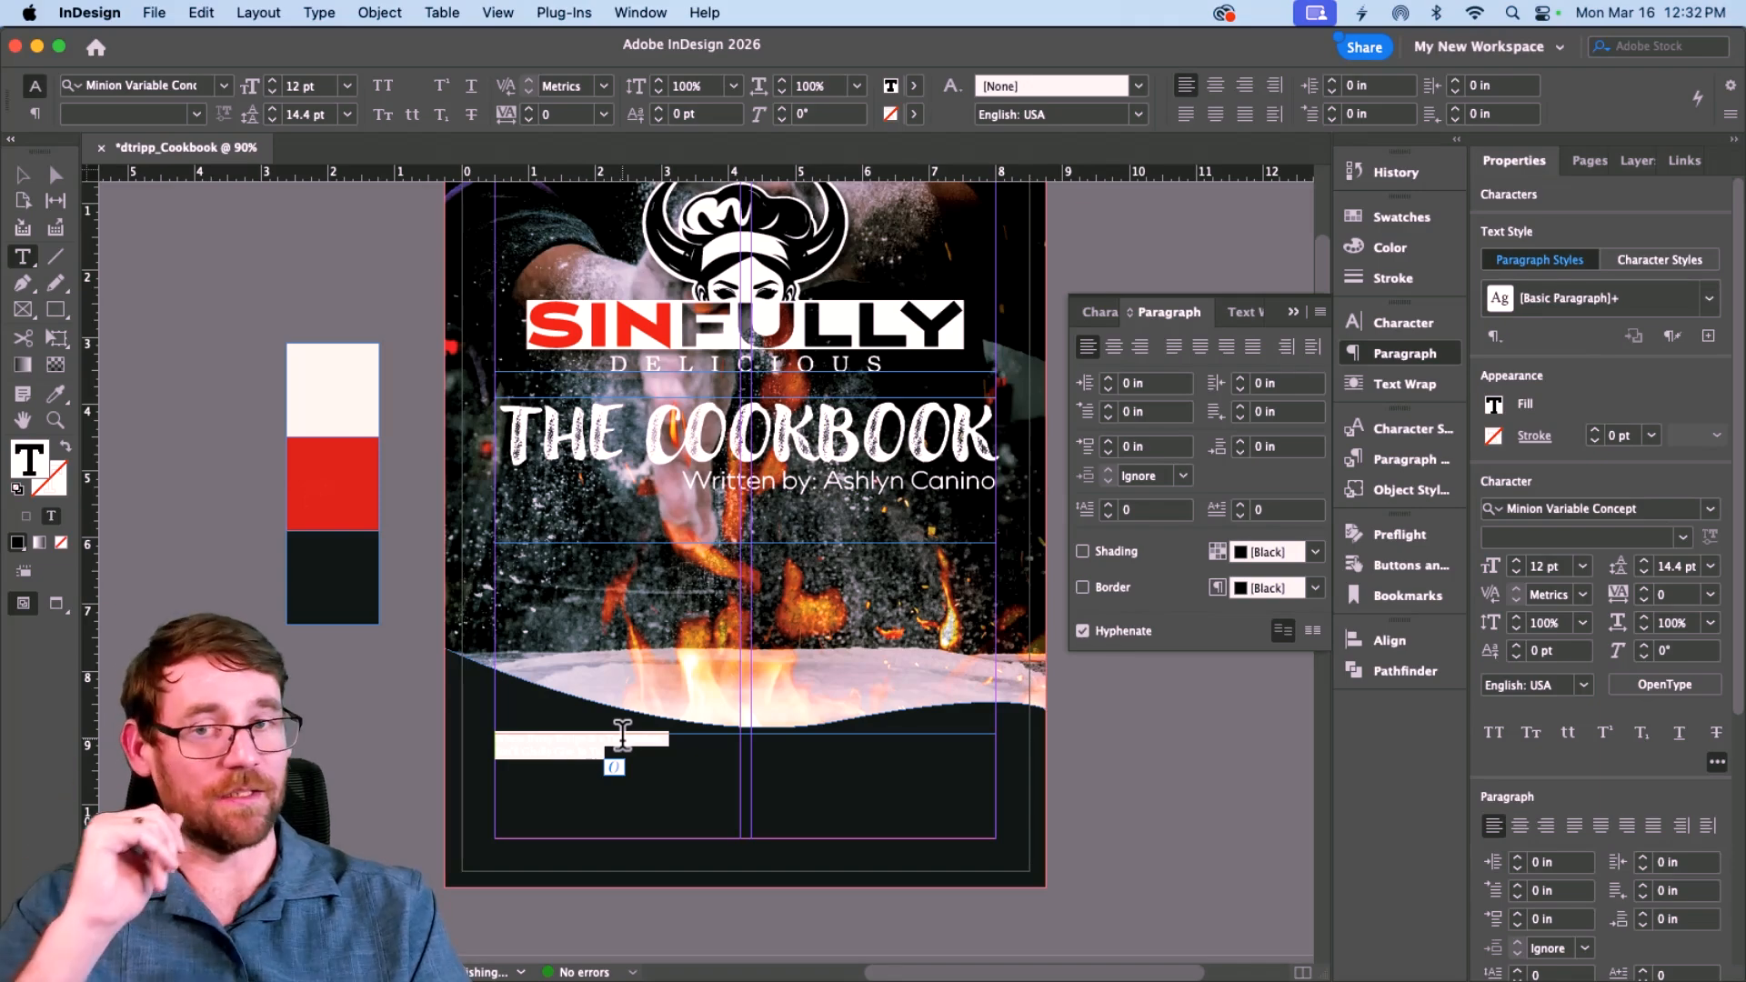
click(912, 86)
click(727, 201)
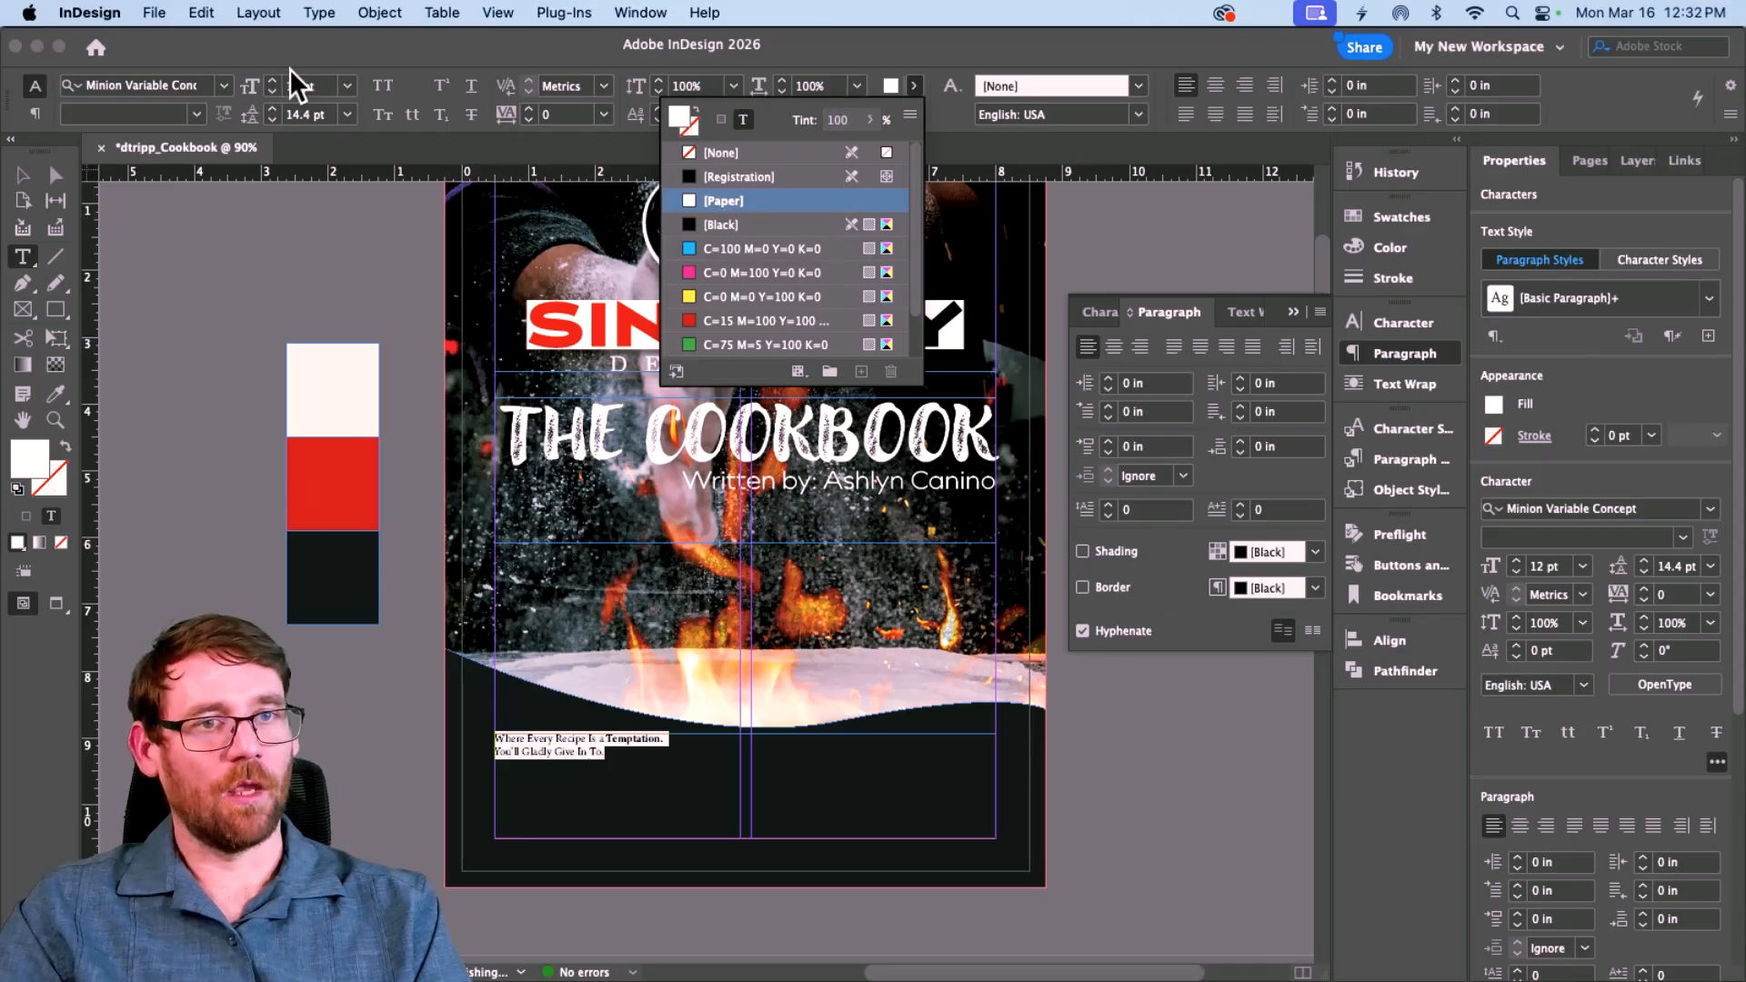
click(141, 91)
text(Deuterium)
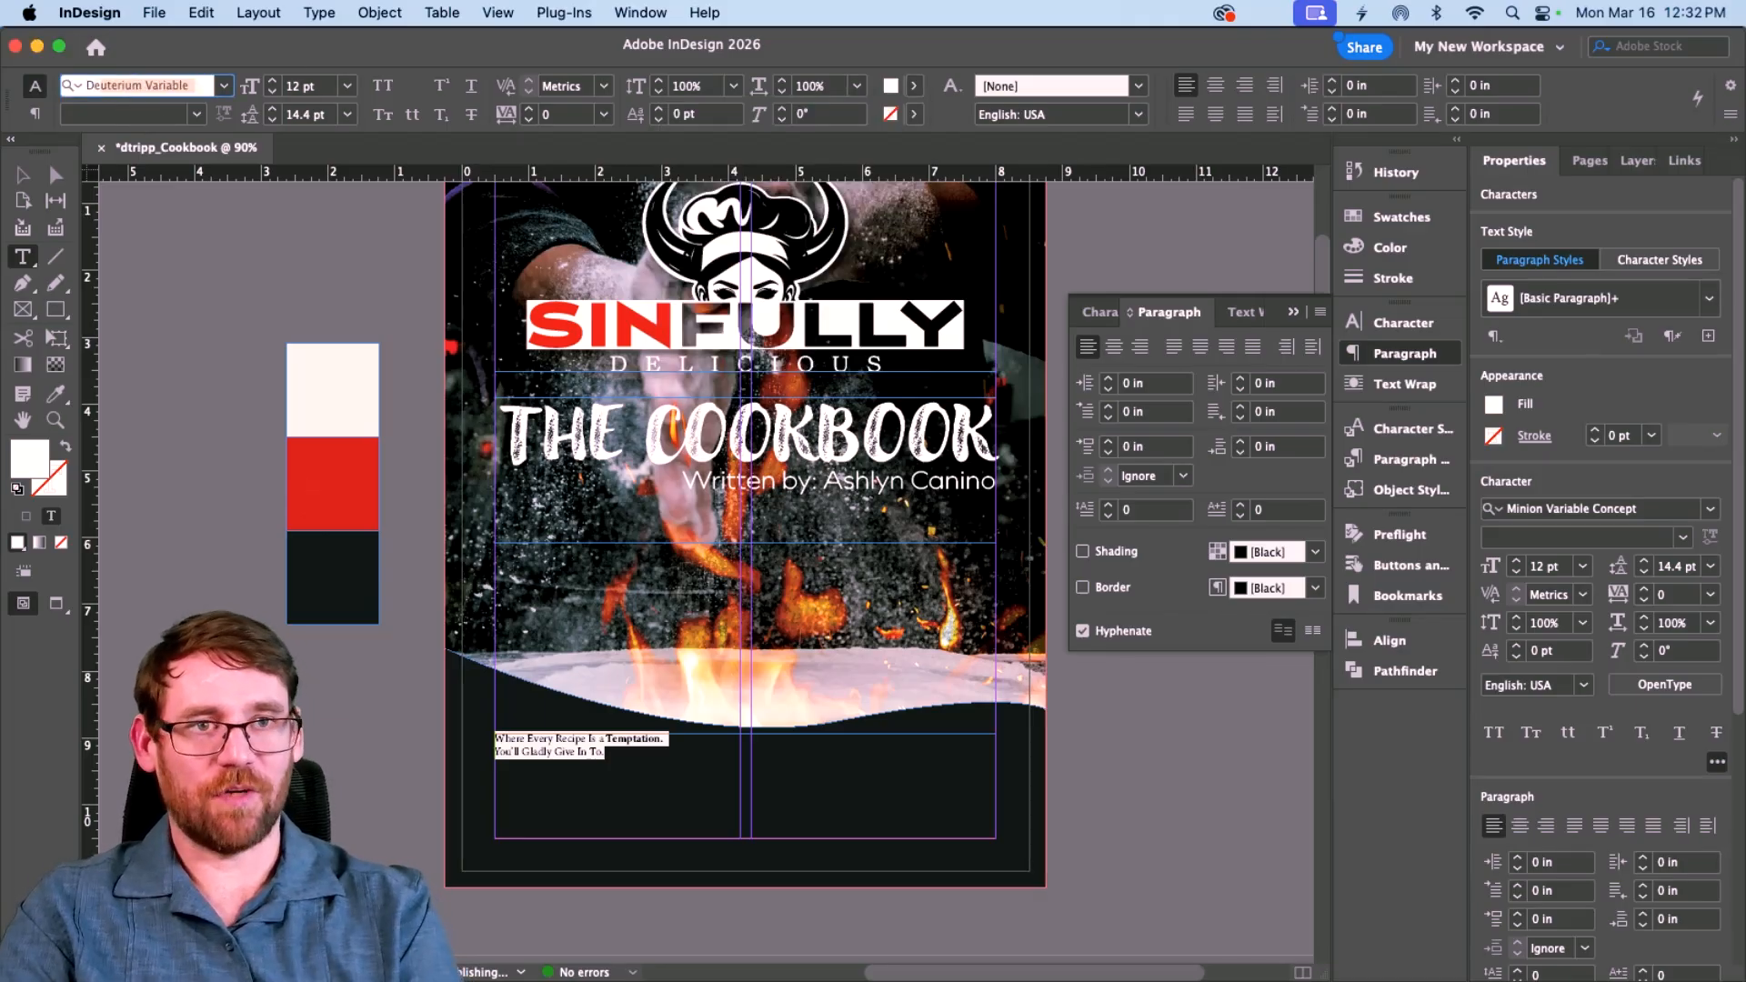
key(Return)
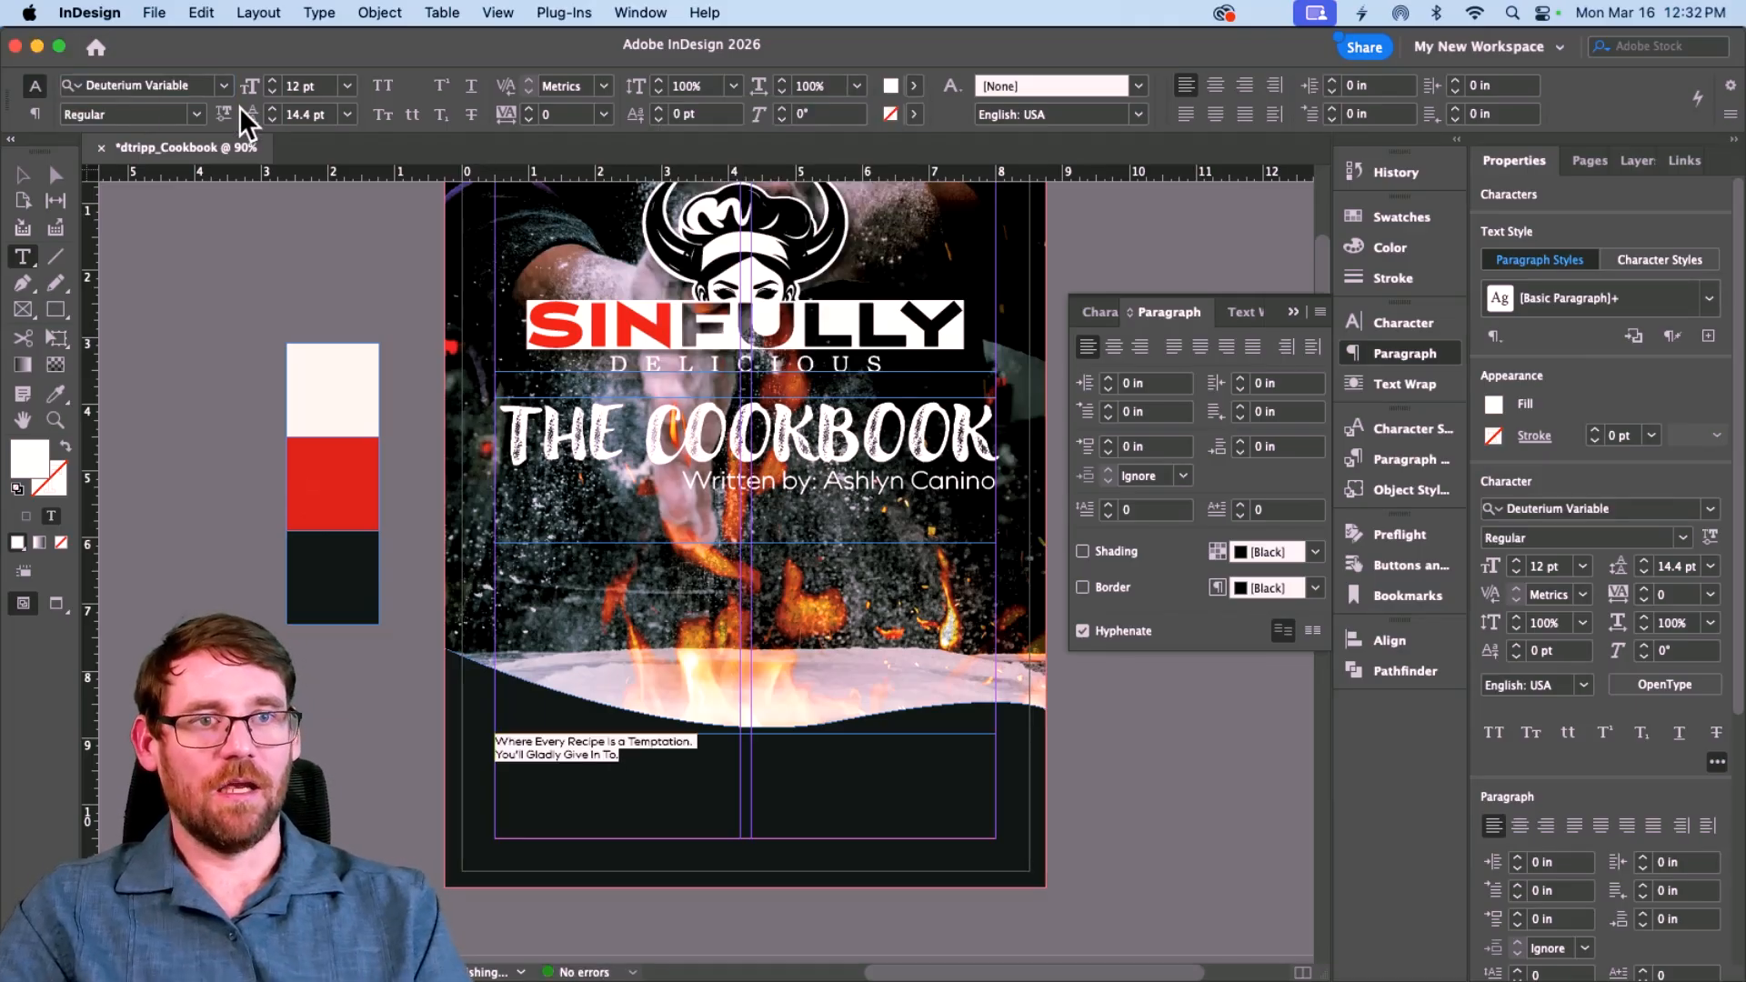
Step: Adjust the tagline's font size to 24 pt
click(273, 91)
click(272, 90)
click(272, 91)
click(273, 91)
click(273, 91)
click(272, 91)
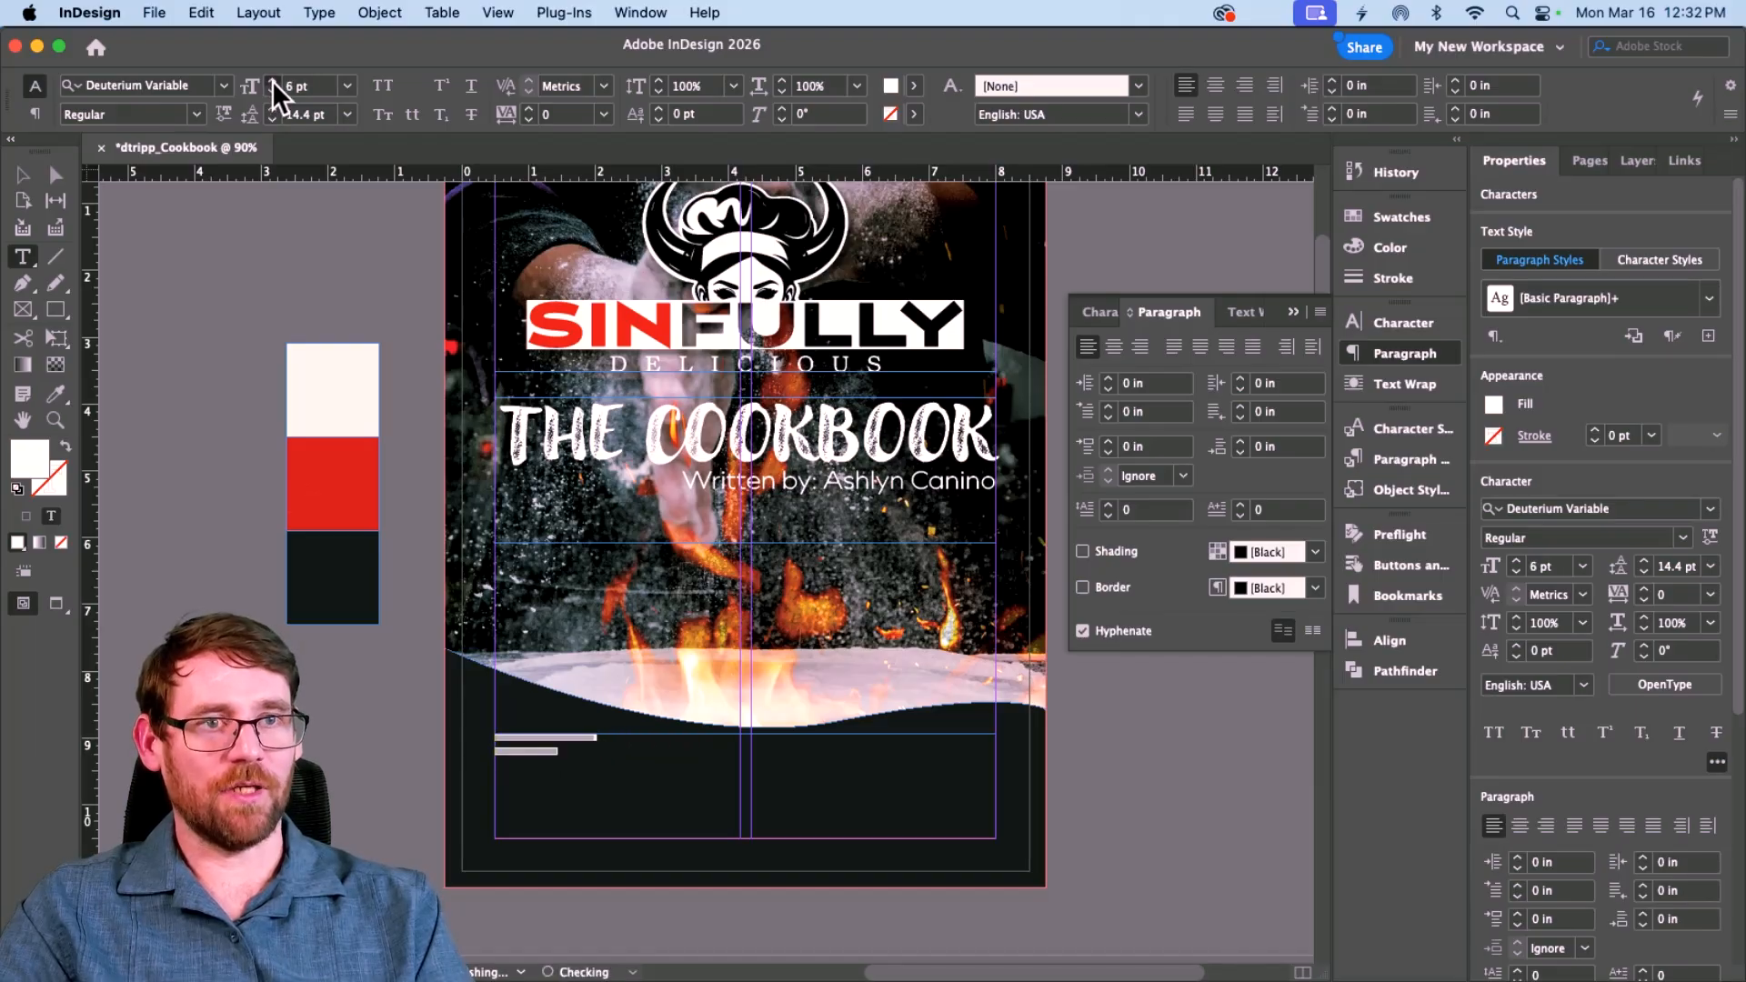
click(273, 80)
click(272, 80)
click(273, 80)
click(273, 80)
click(273, 91)
click(273, 92)
click(273, 91)
click(273, 92)
click(273, 92)
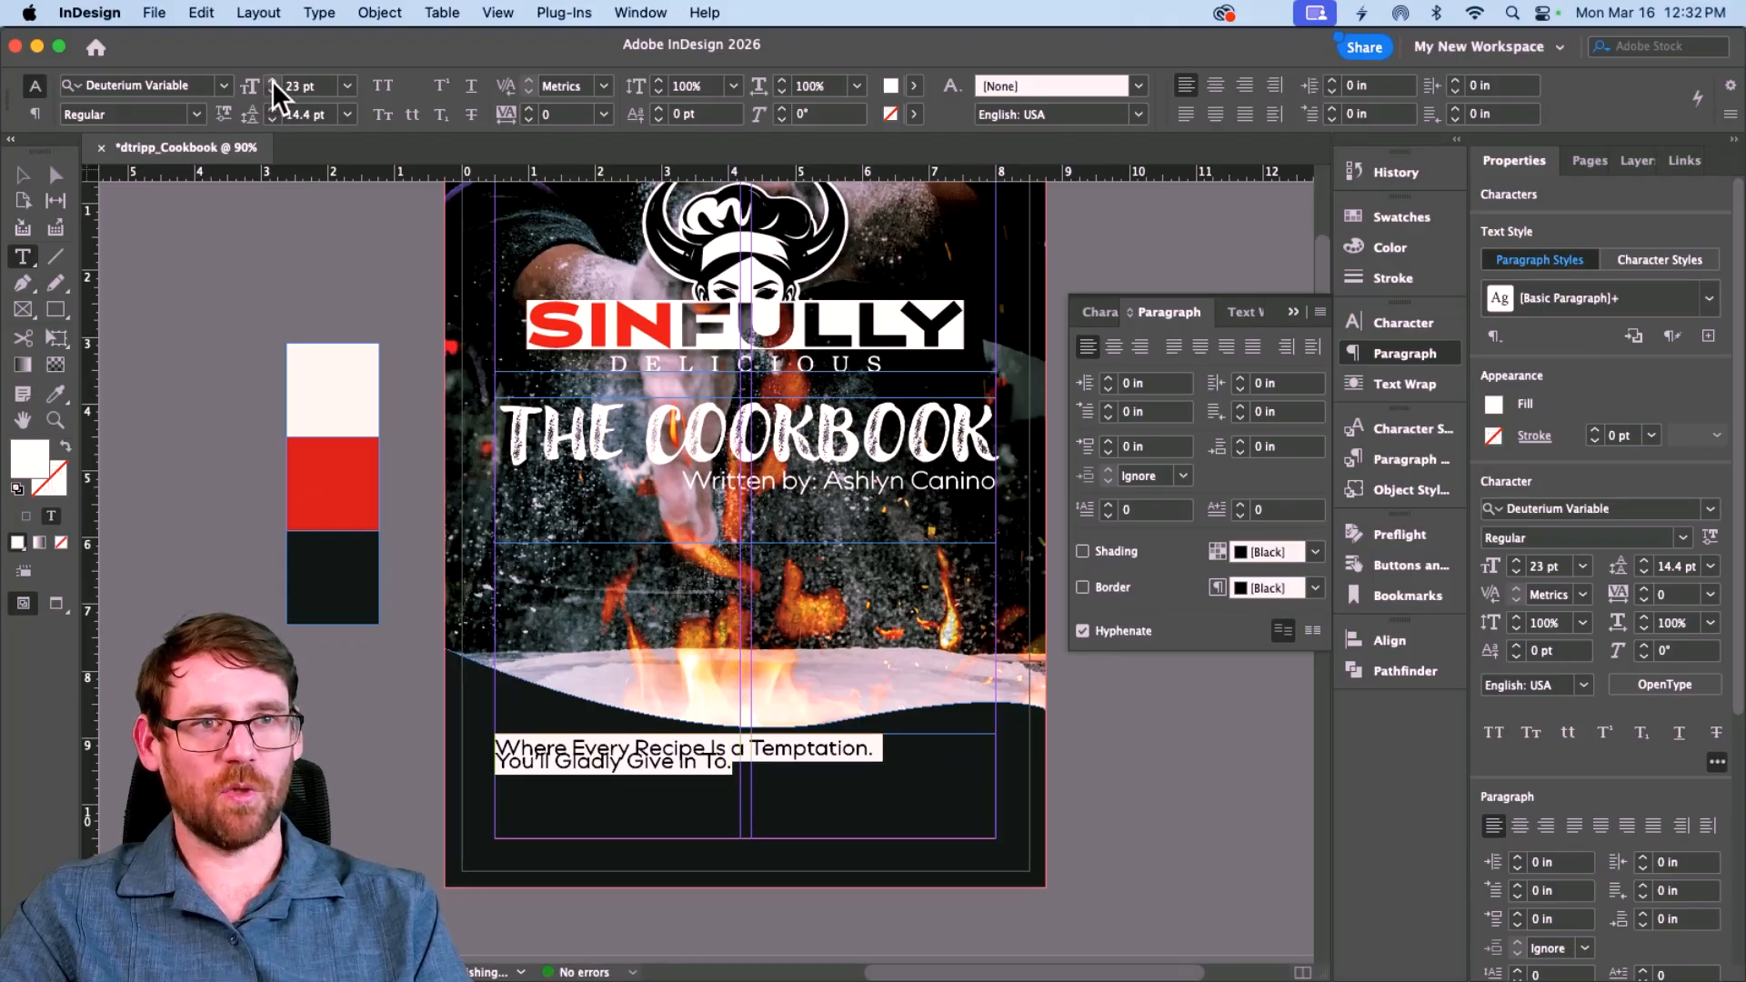
click(270, 83)
Step: Give the tagline 30 pt leading, centre it, and set it to Light
click(271, 106)
click(271, 106)
click(271, 106)
click(271, 106)
click(271, 106)
click(271, 106)
click(271, 107)
click(271, 106)
click(271, 107)
click(271, 106)
click(271, 106)
click(271, 106)
click(270, 106)
click(271, 107)
click(271, 107)
click(271, 107)
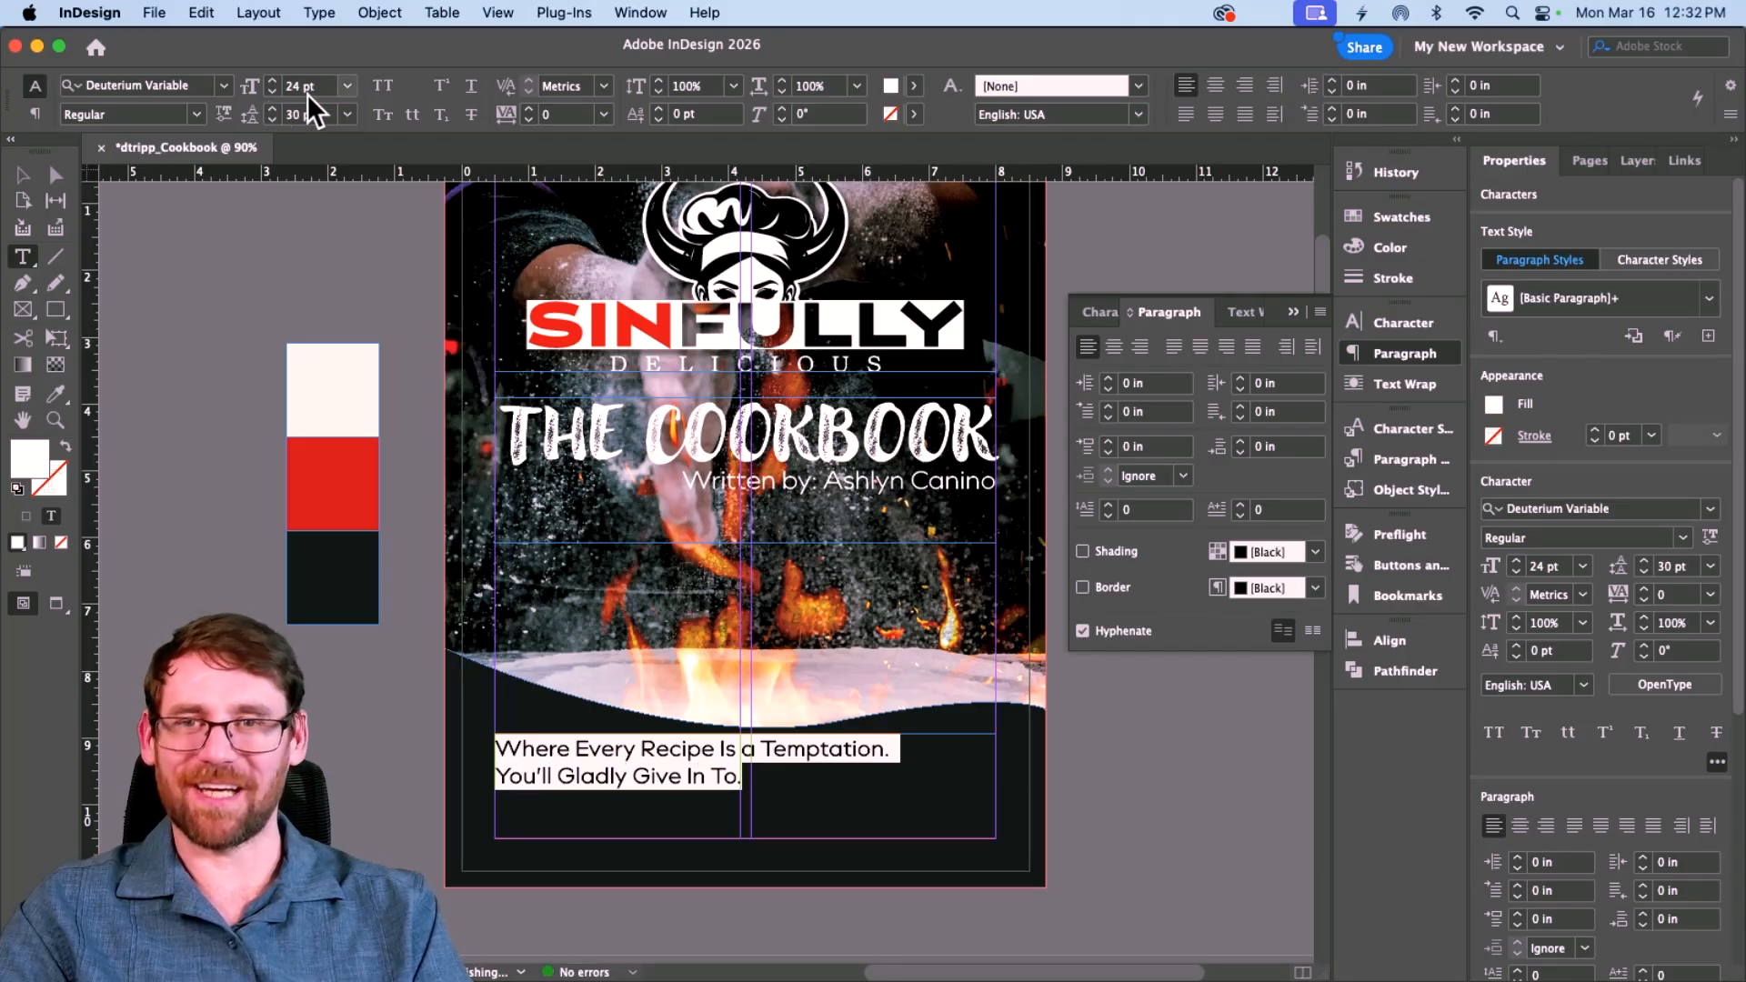
click(1216, 86)
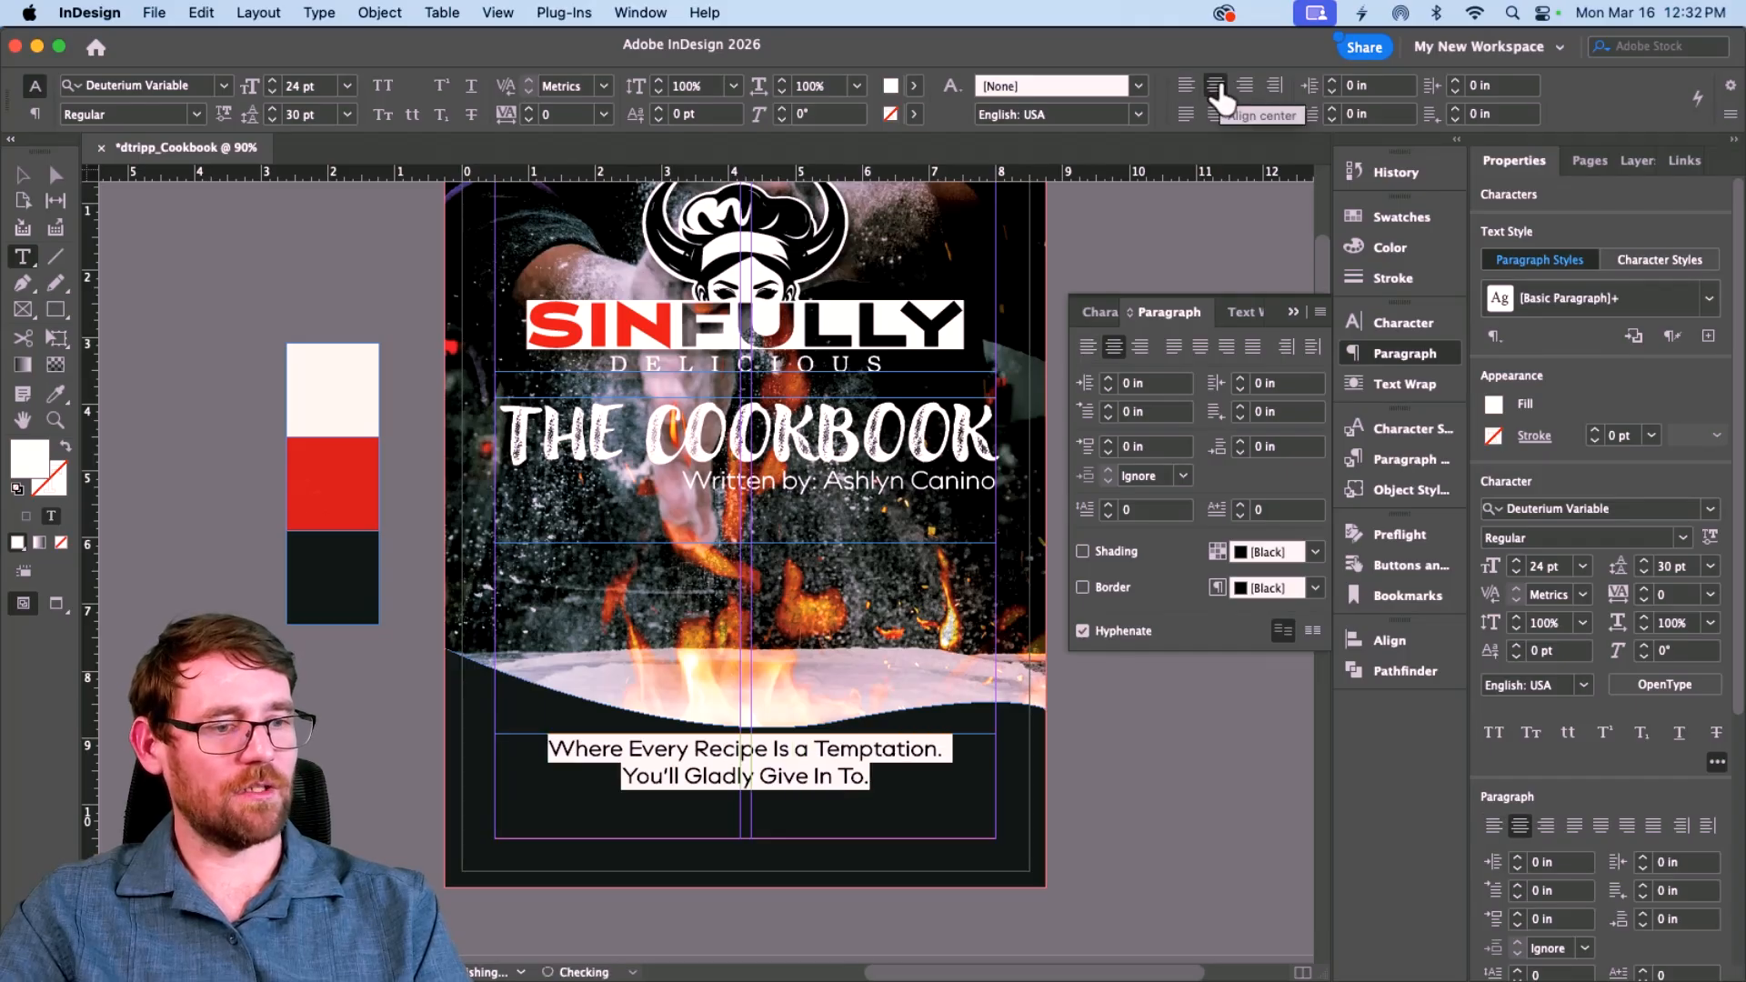
click(197, 116)
click(129, 187)
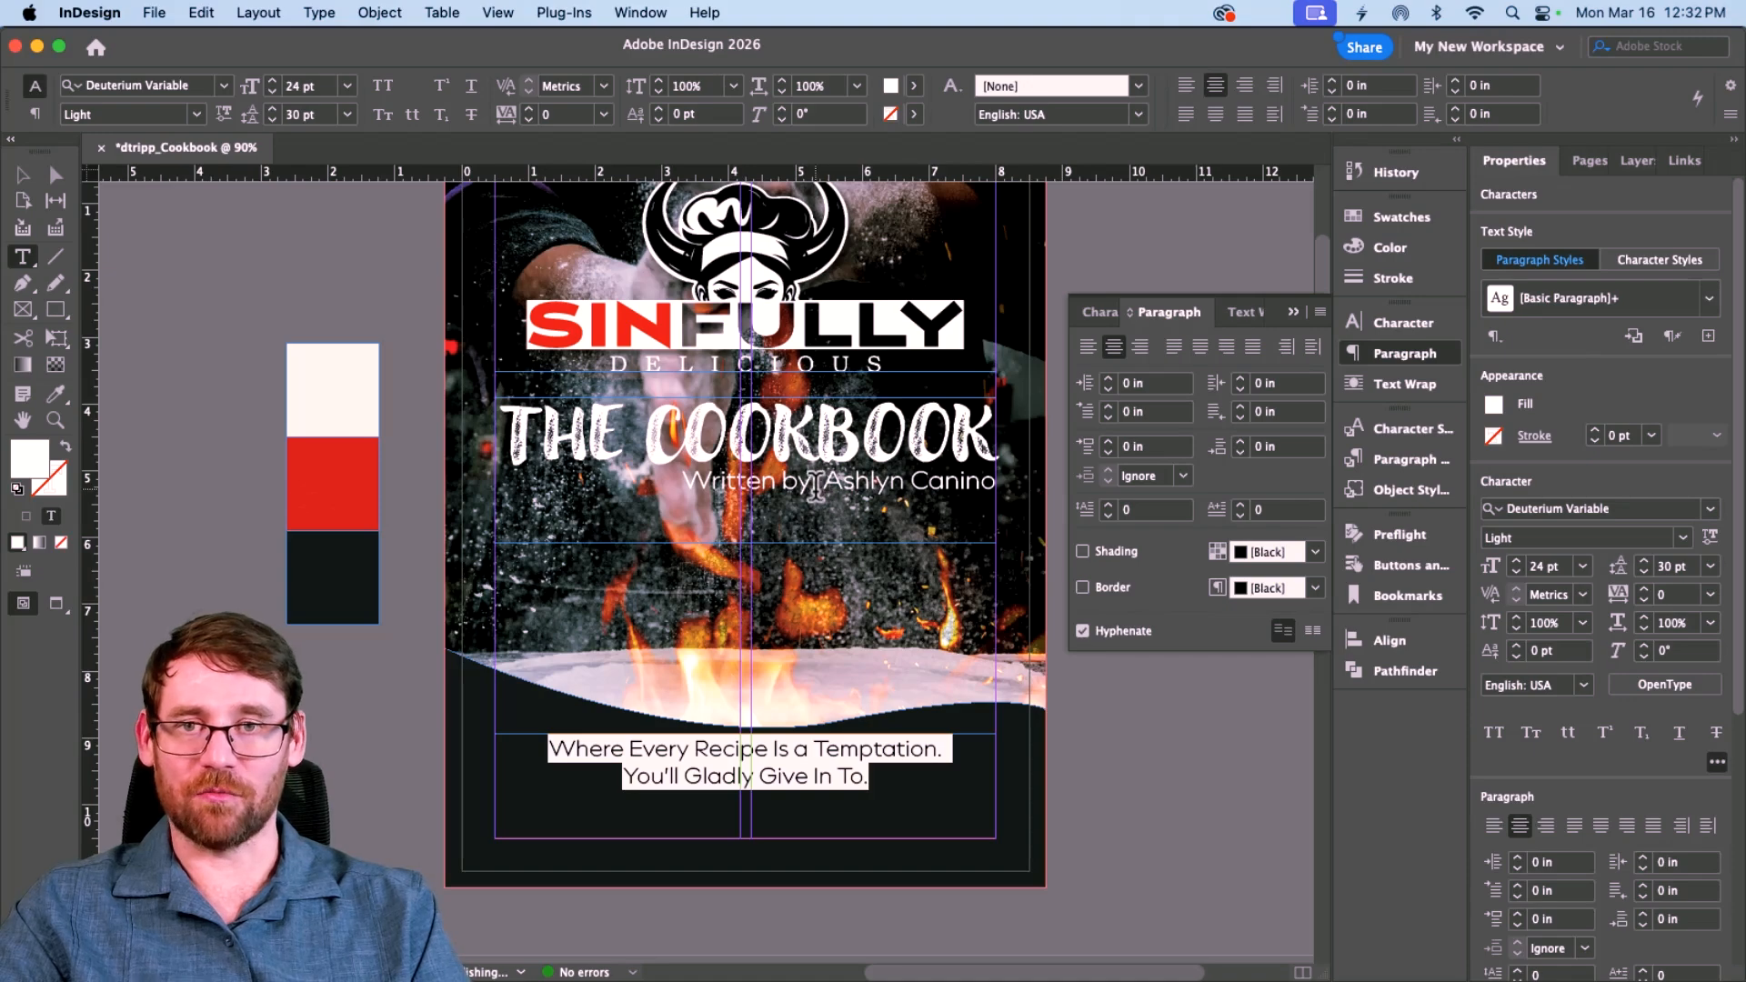
Step: Make 'Temptation.' Bold and apply the red chip's colour with the Eyedropper
click(819, 748)
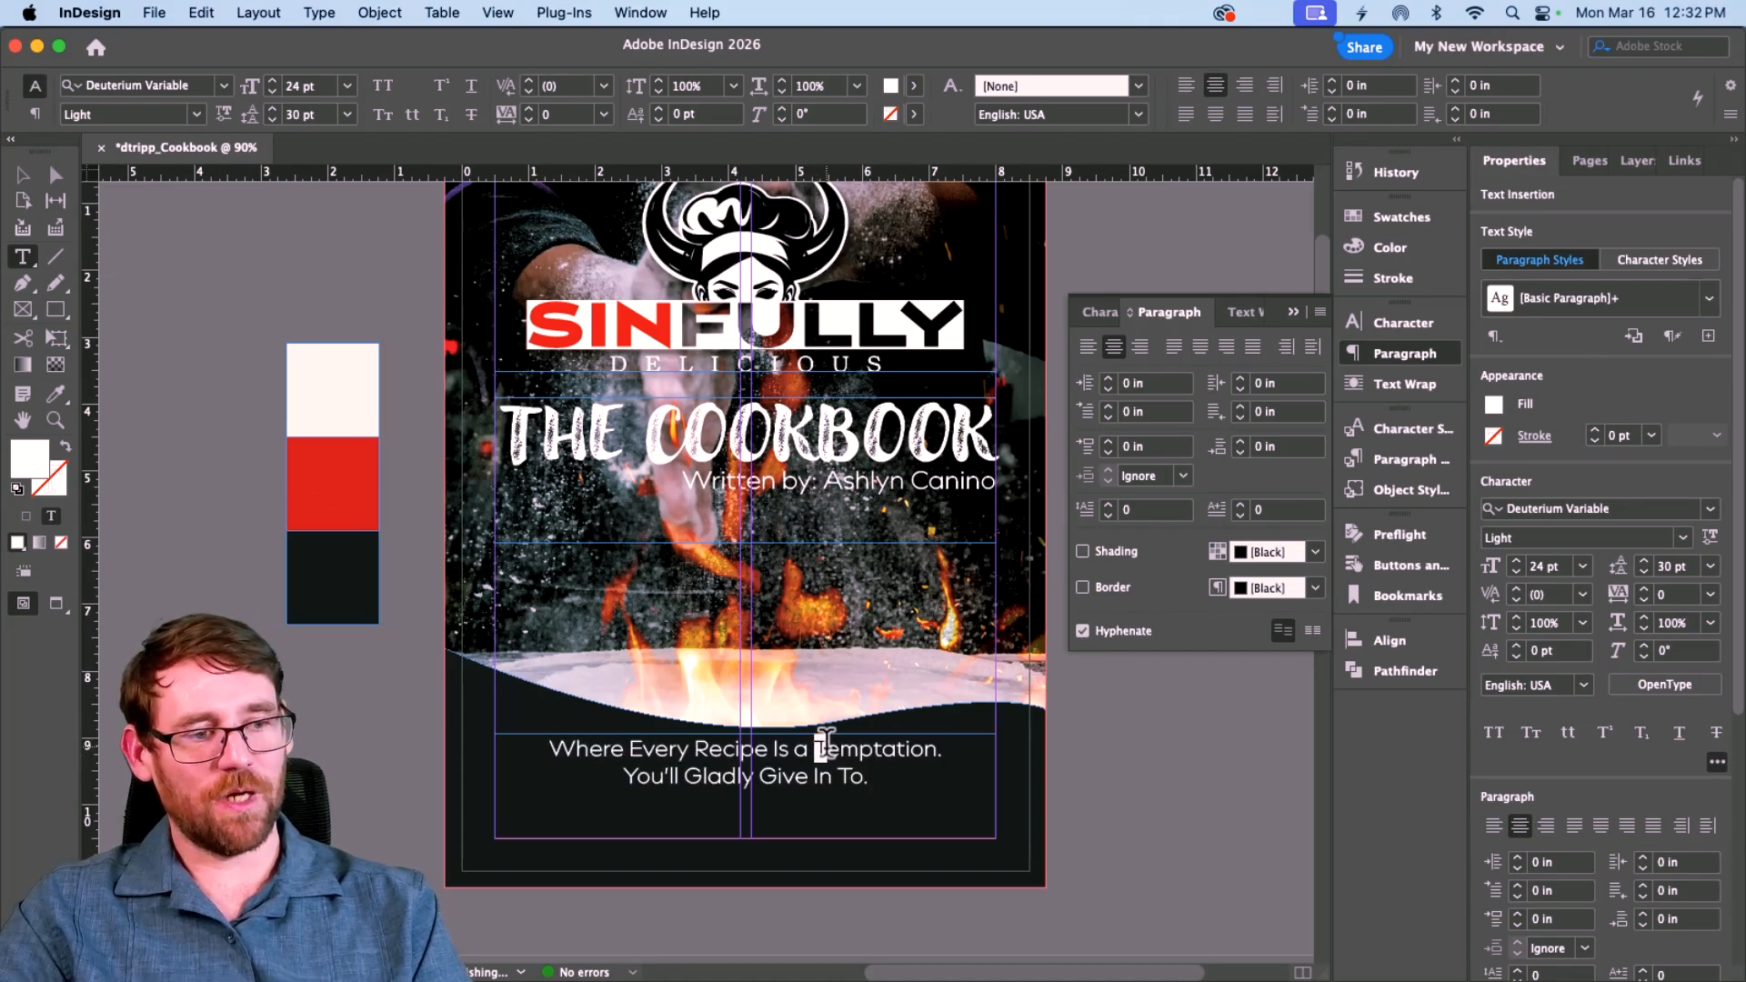
drag(819, 745, 946, 742)
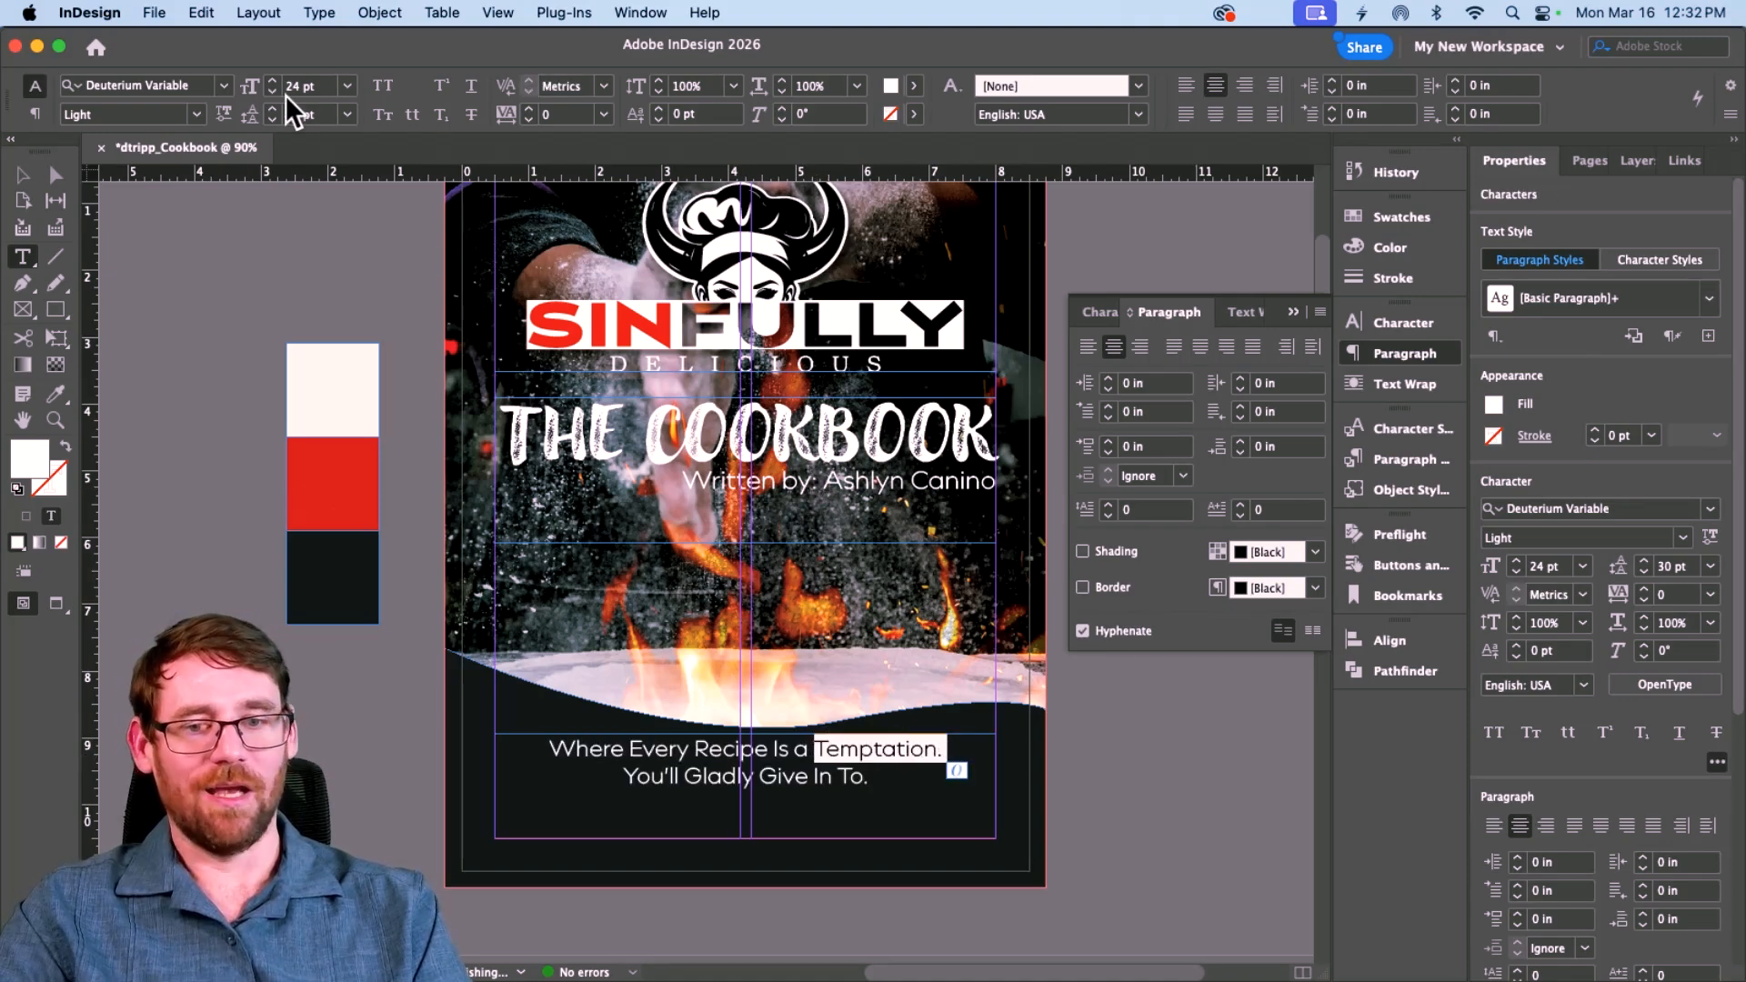
click(195, 115)
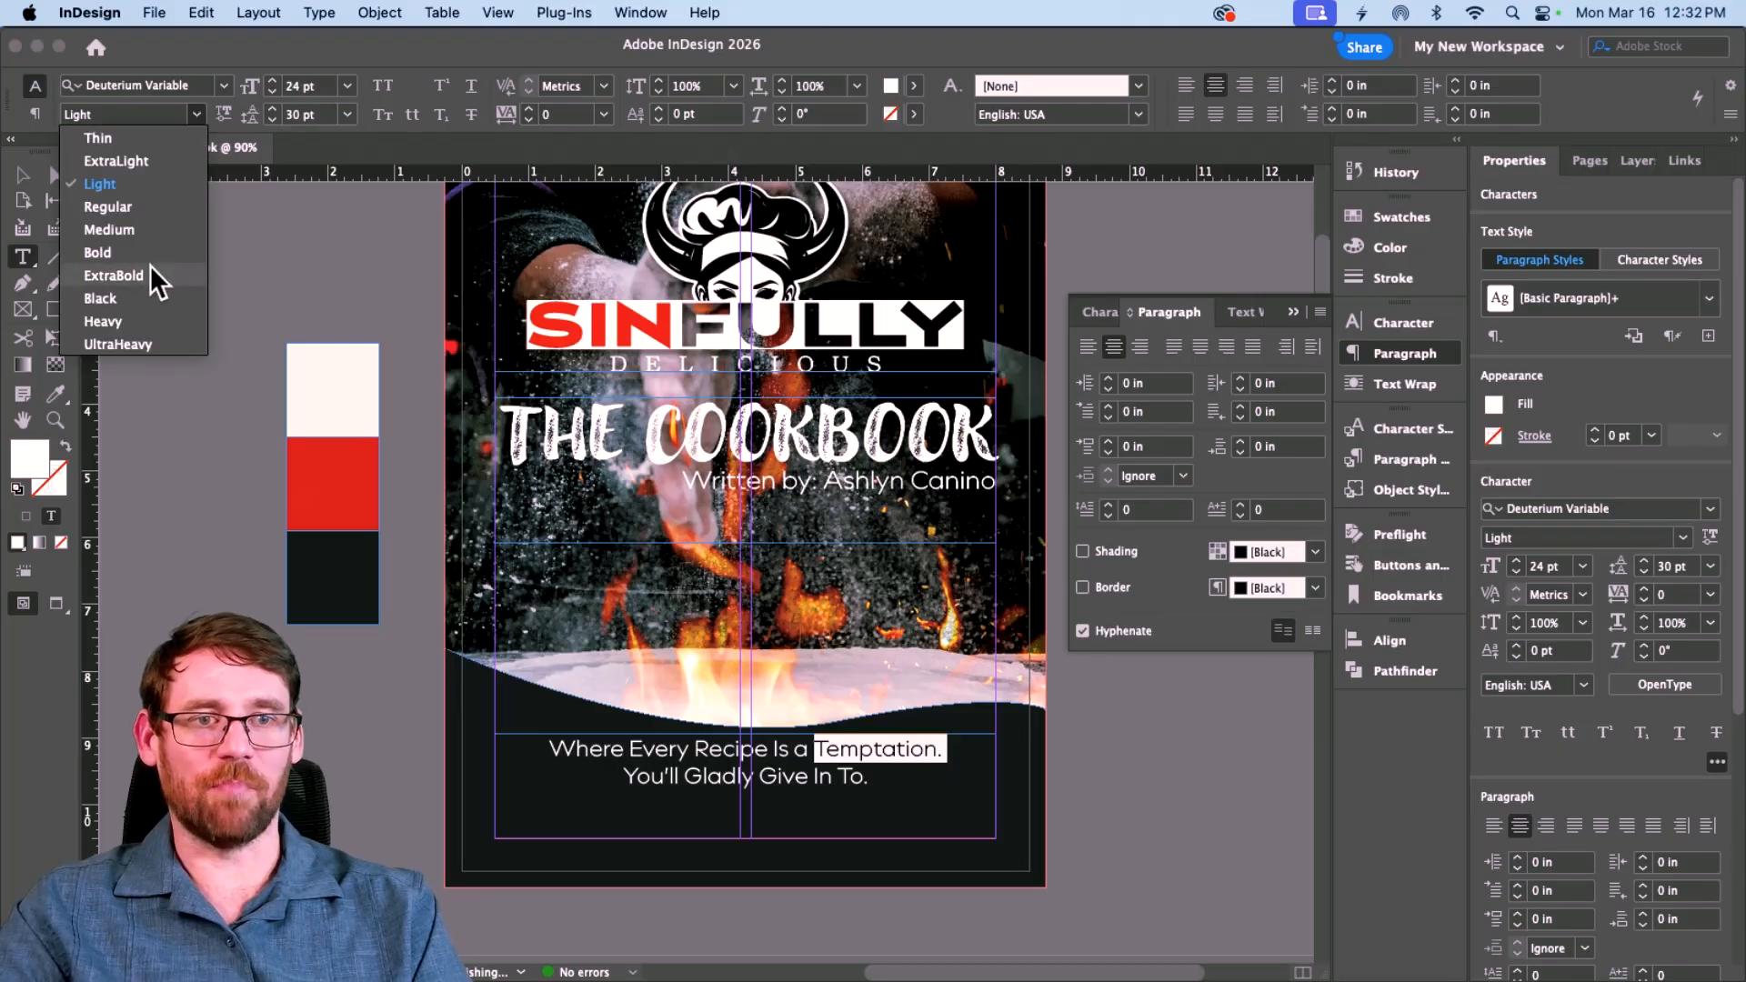
click(97, 251)
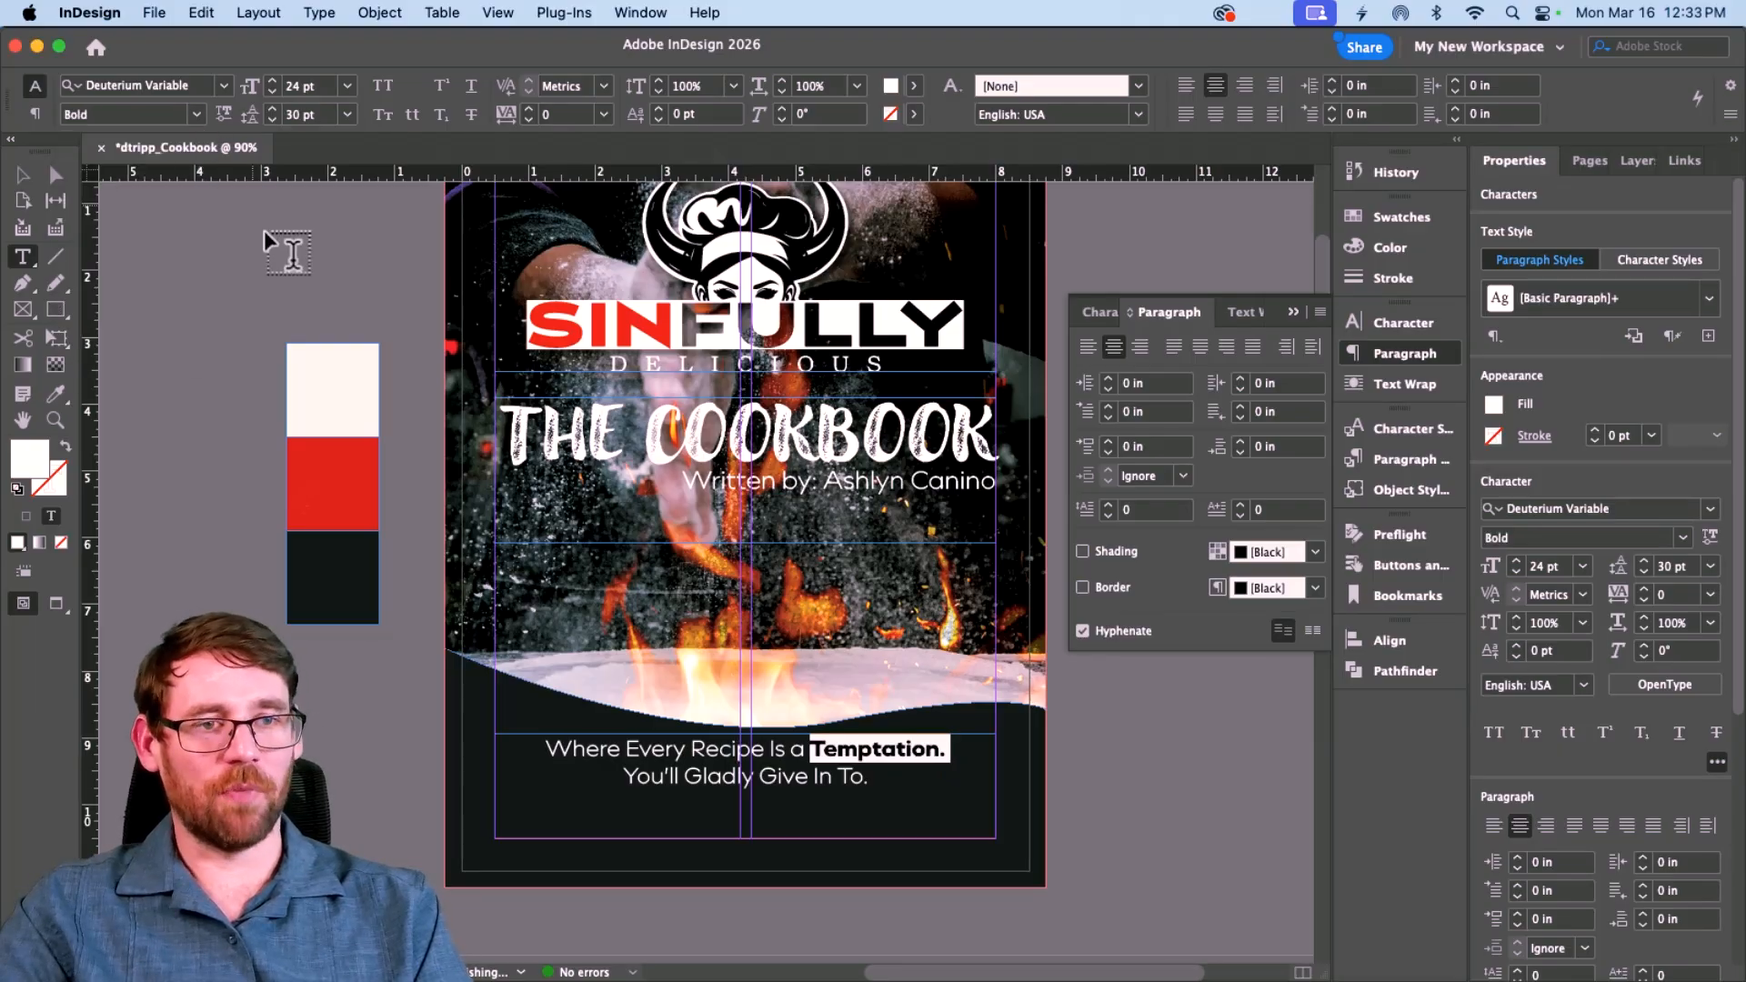
click(57, 397)
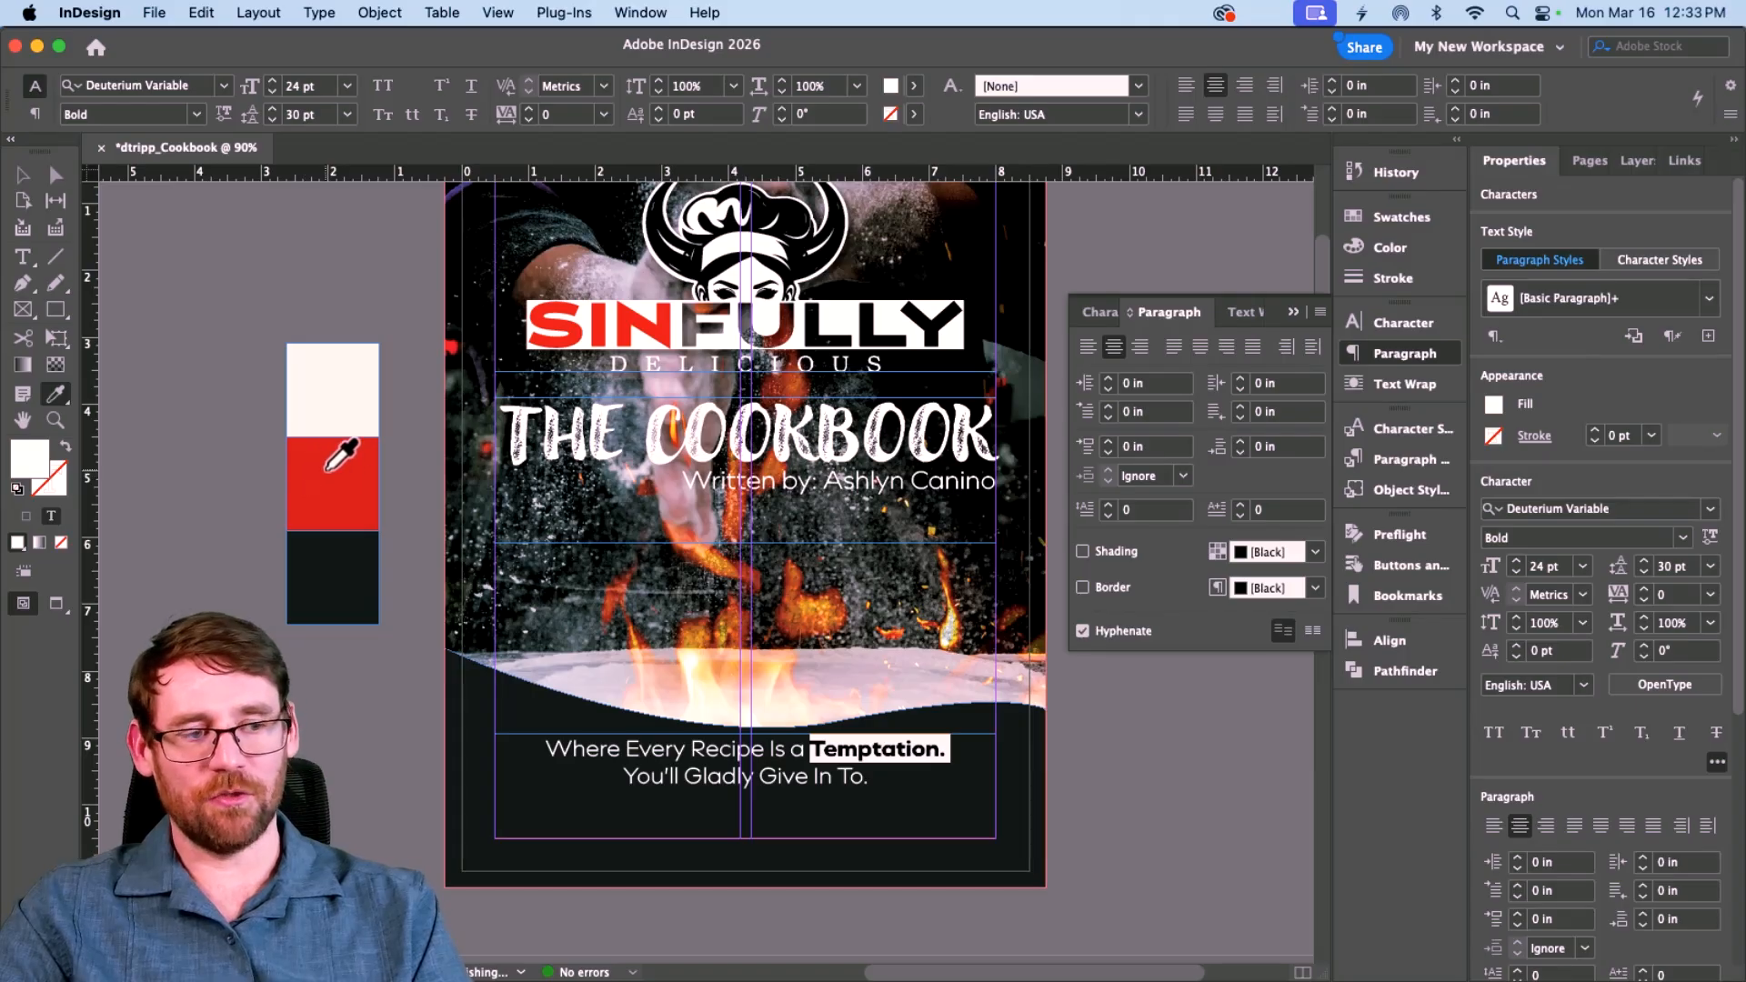
click(330, 469)
click(18, 174)
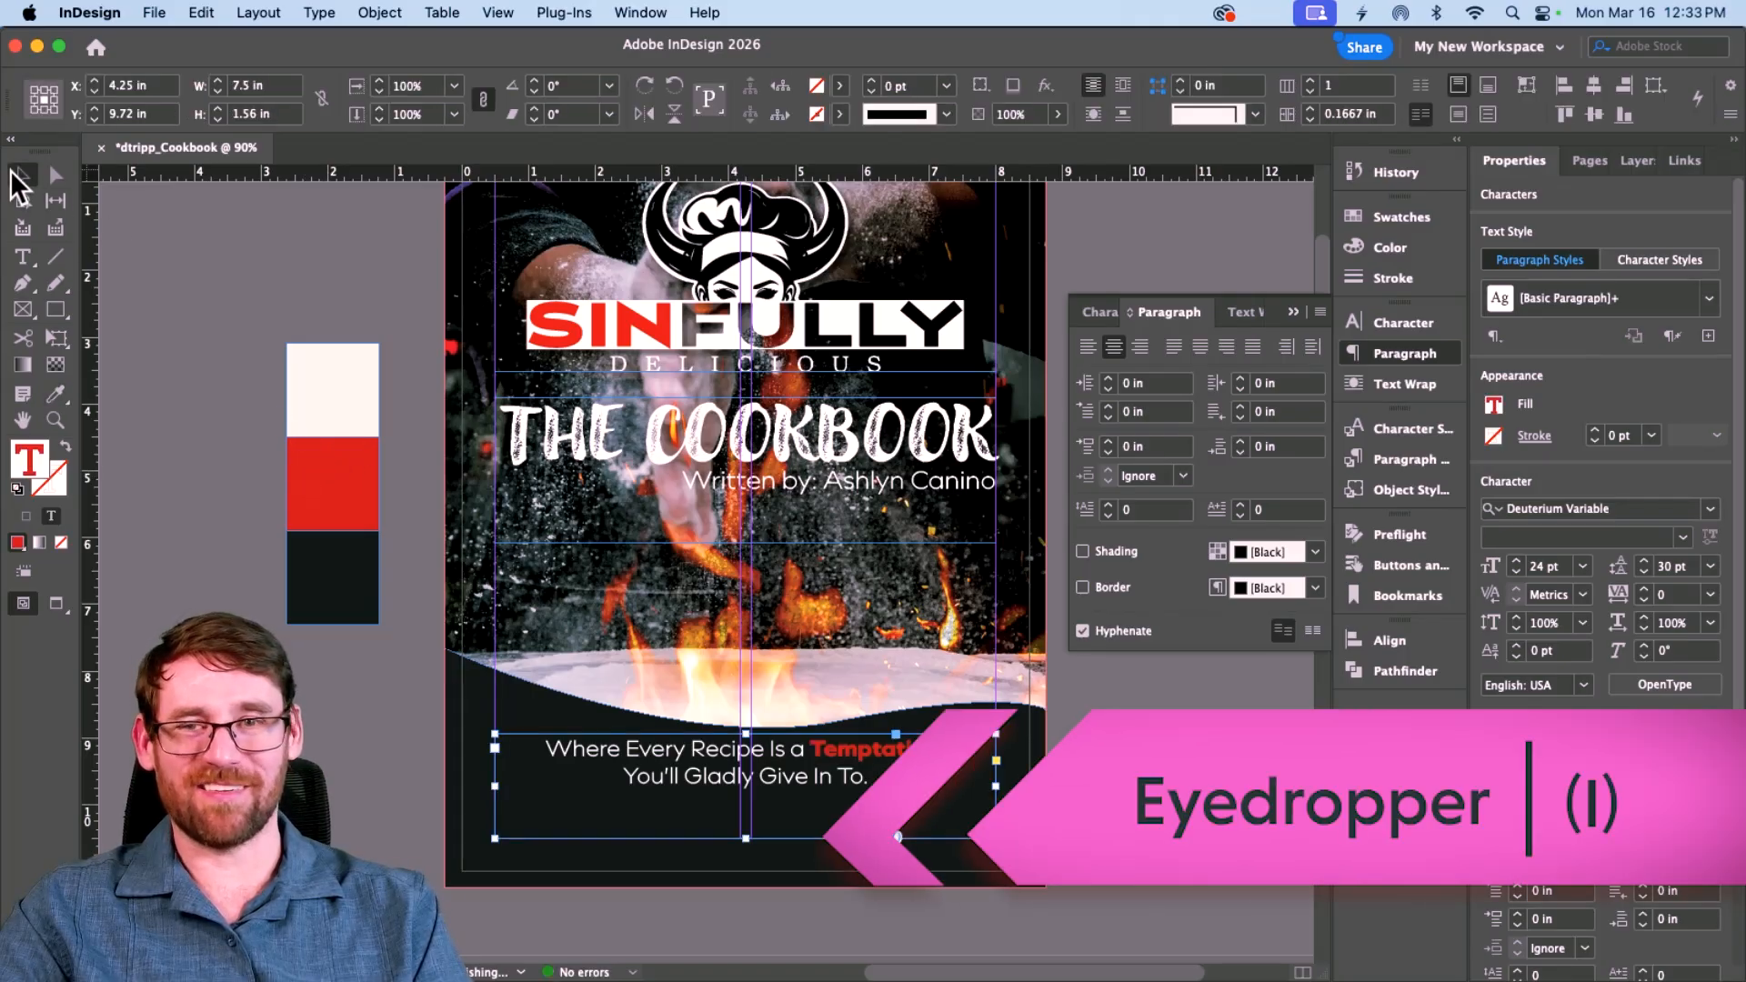
Step: Nudge the tagline frame lower and fit it to its two lines
click(188, 343)
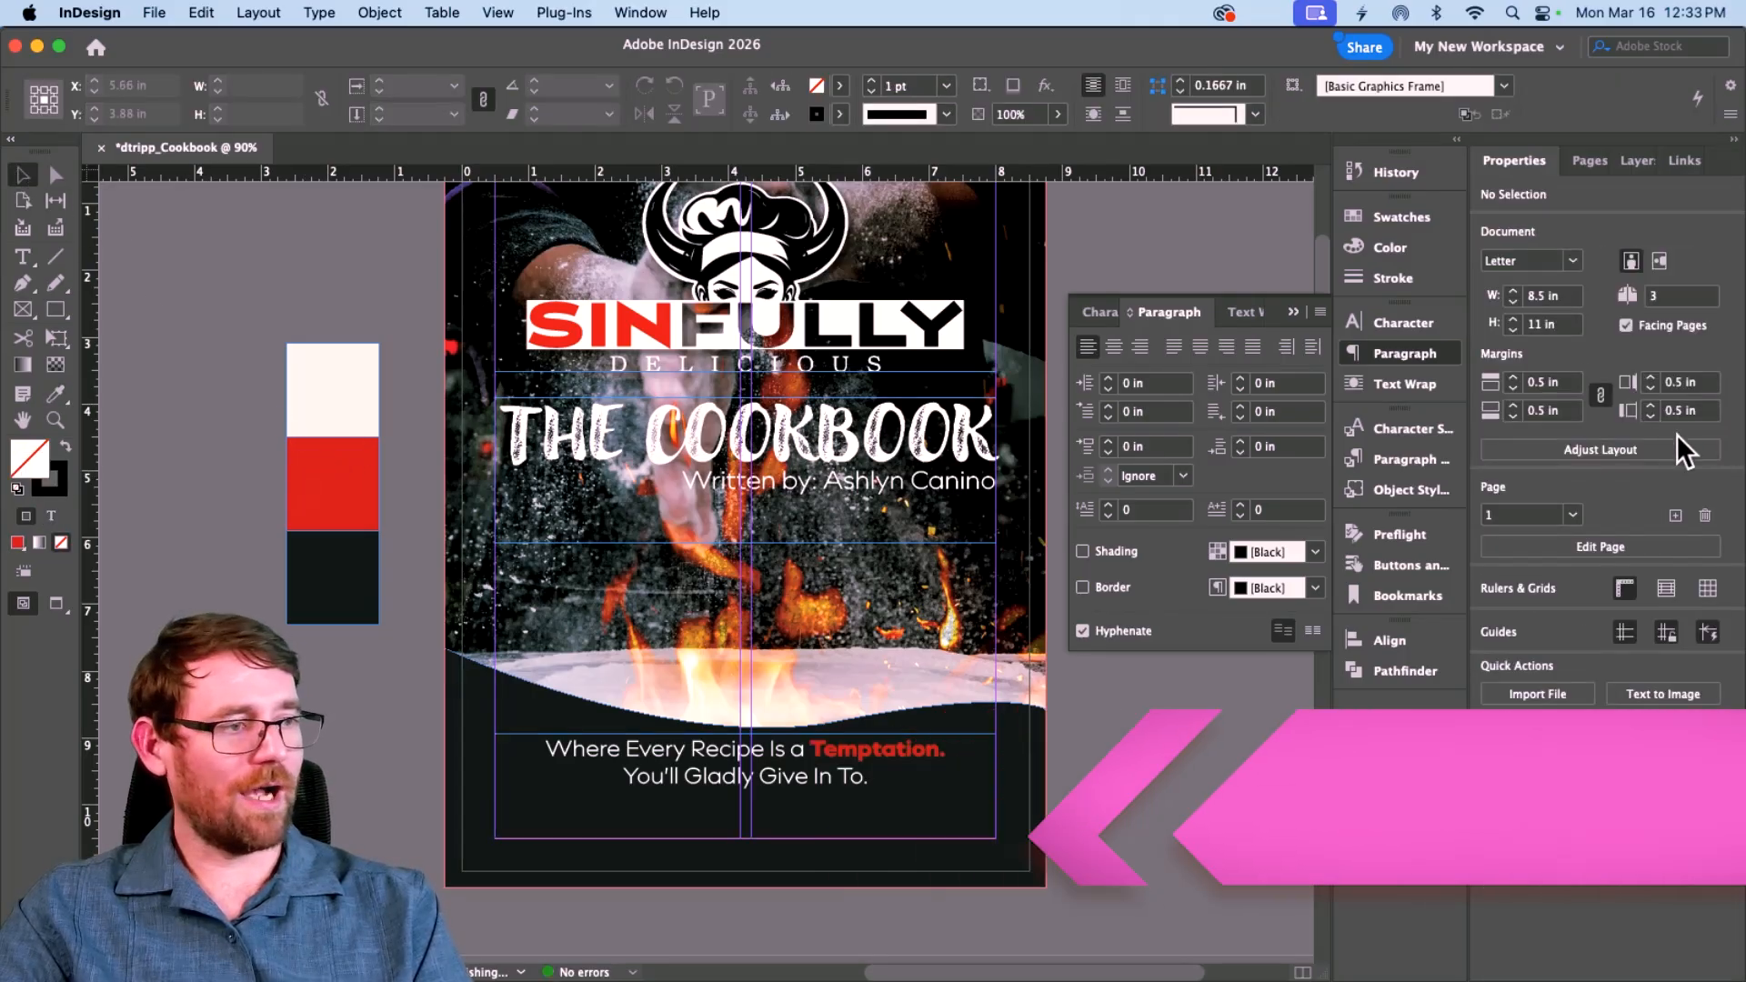
click(1401, 217)
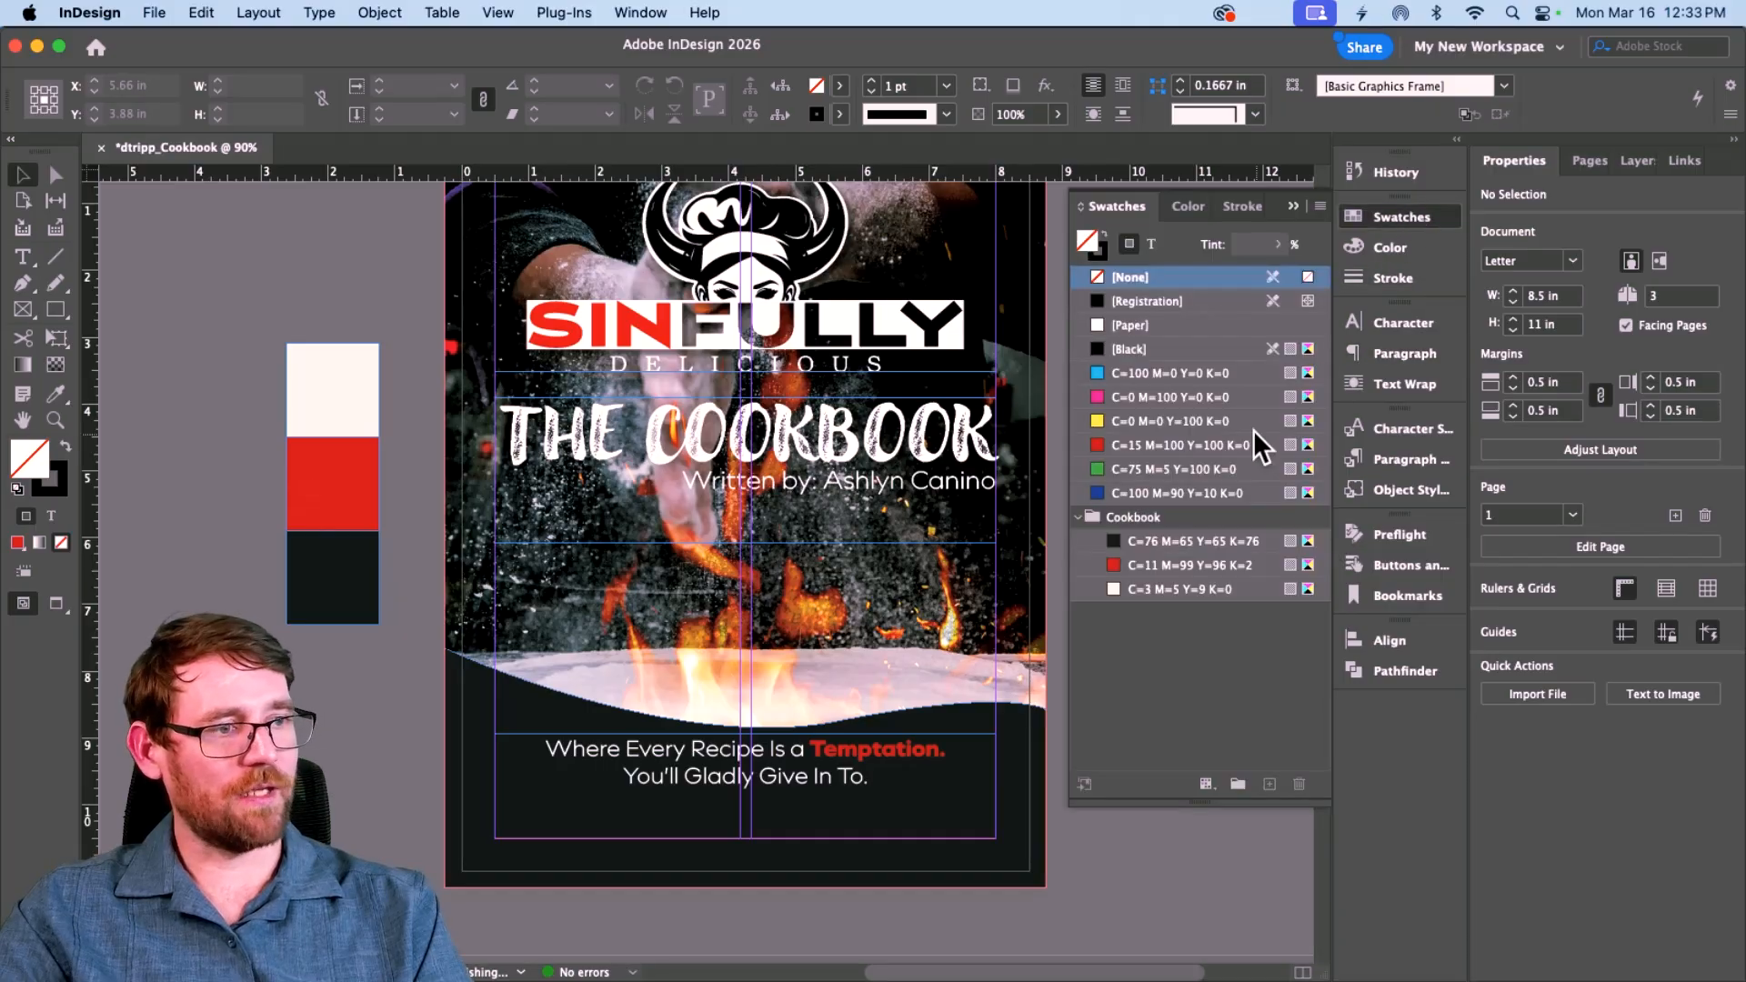
drag(1159, 565, 946, 677)
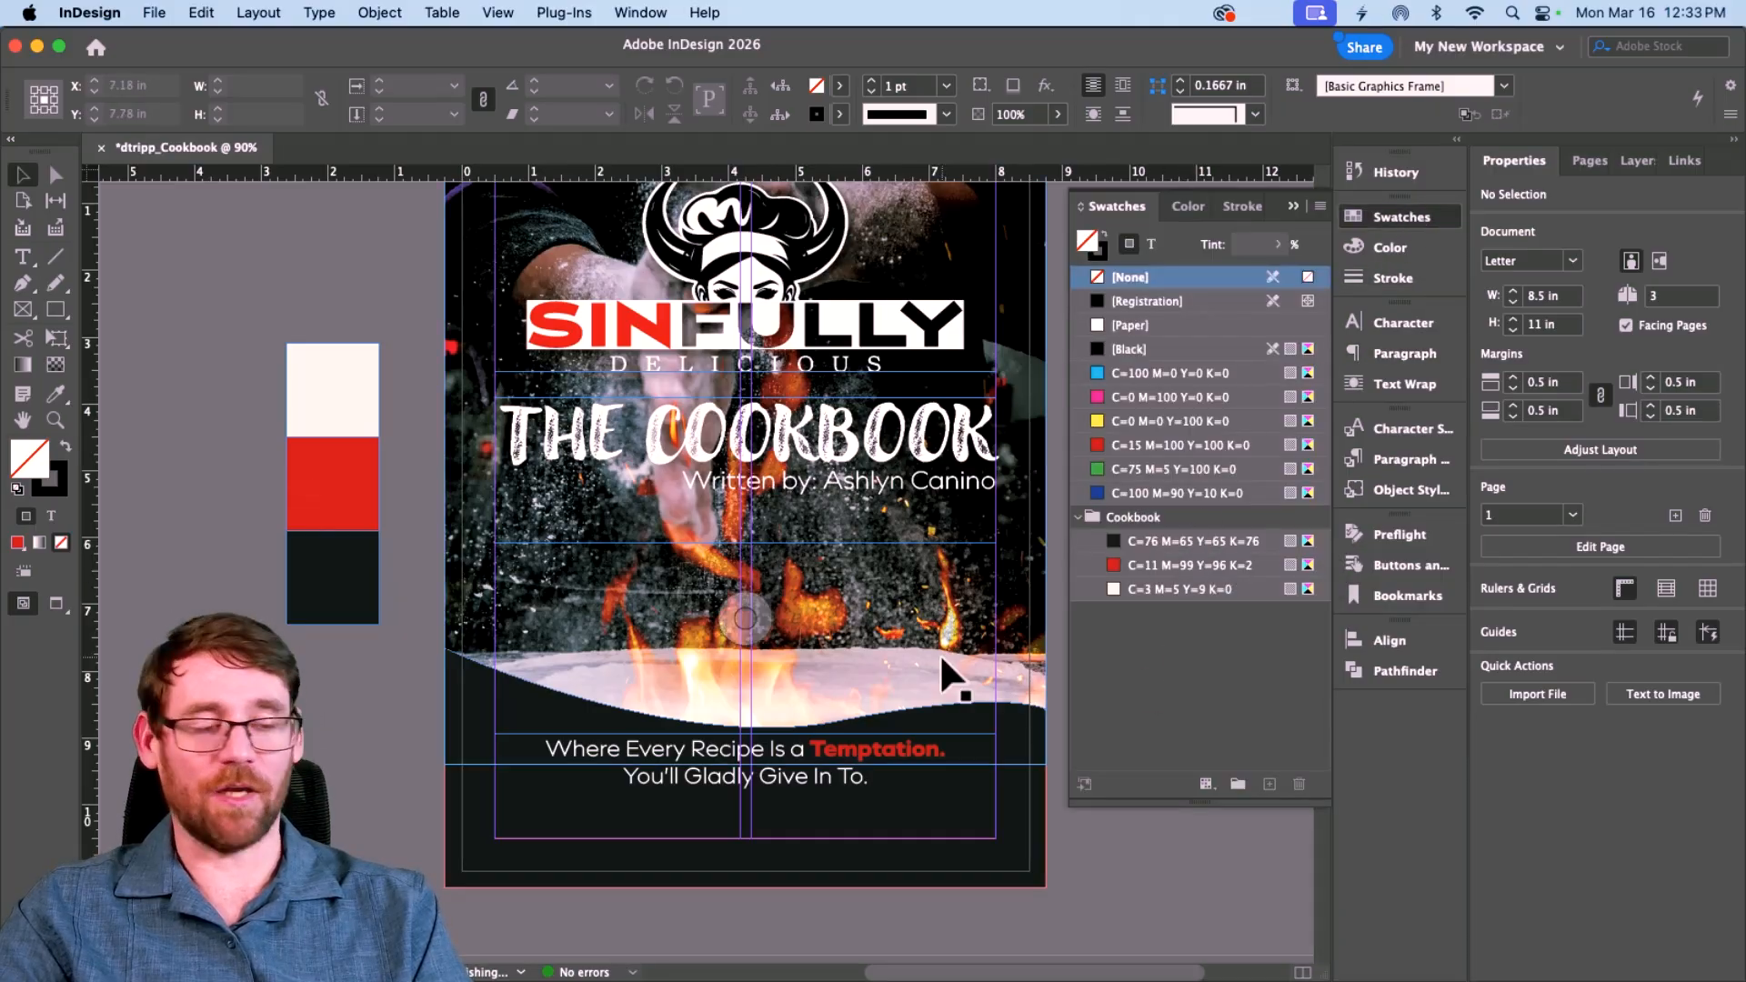
drag(761, 756, 761, 777)
double_click(745, 857)
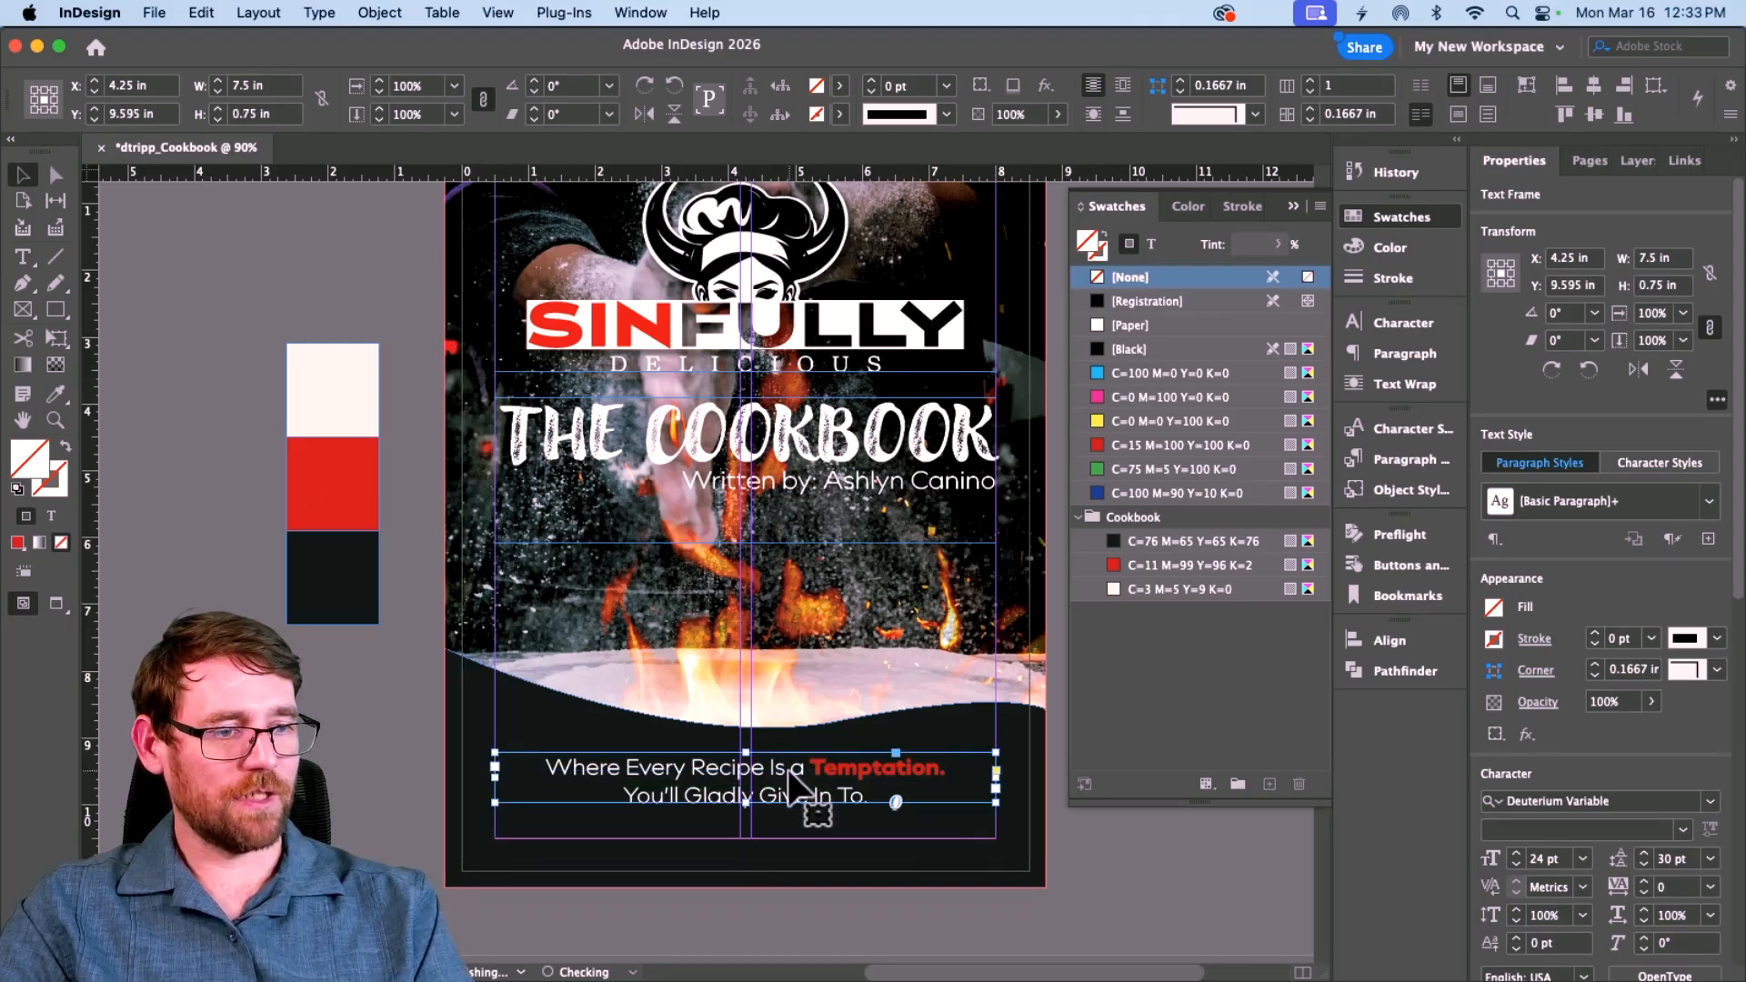
click(374, 751)
Step: Preview the cover and restore the dark wave to a solid black fill
key(w)
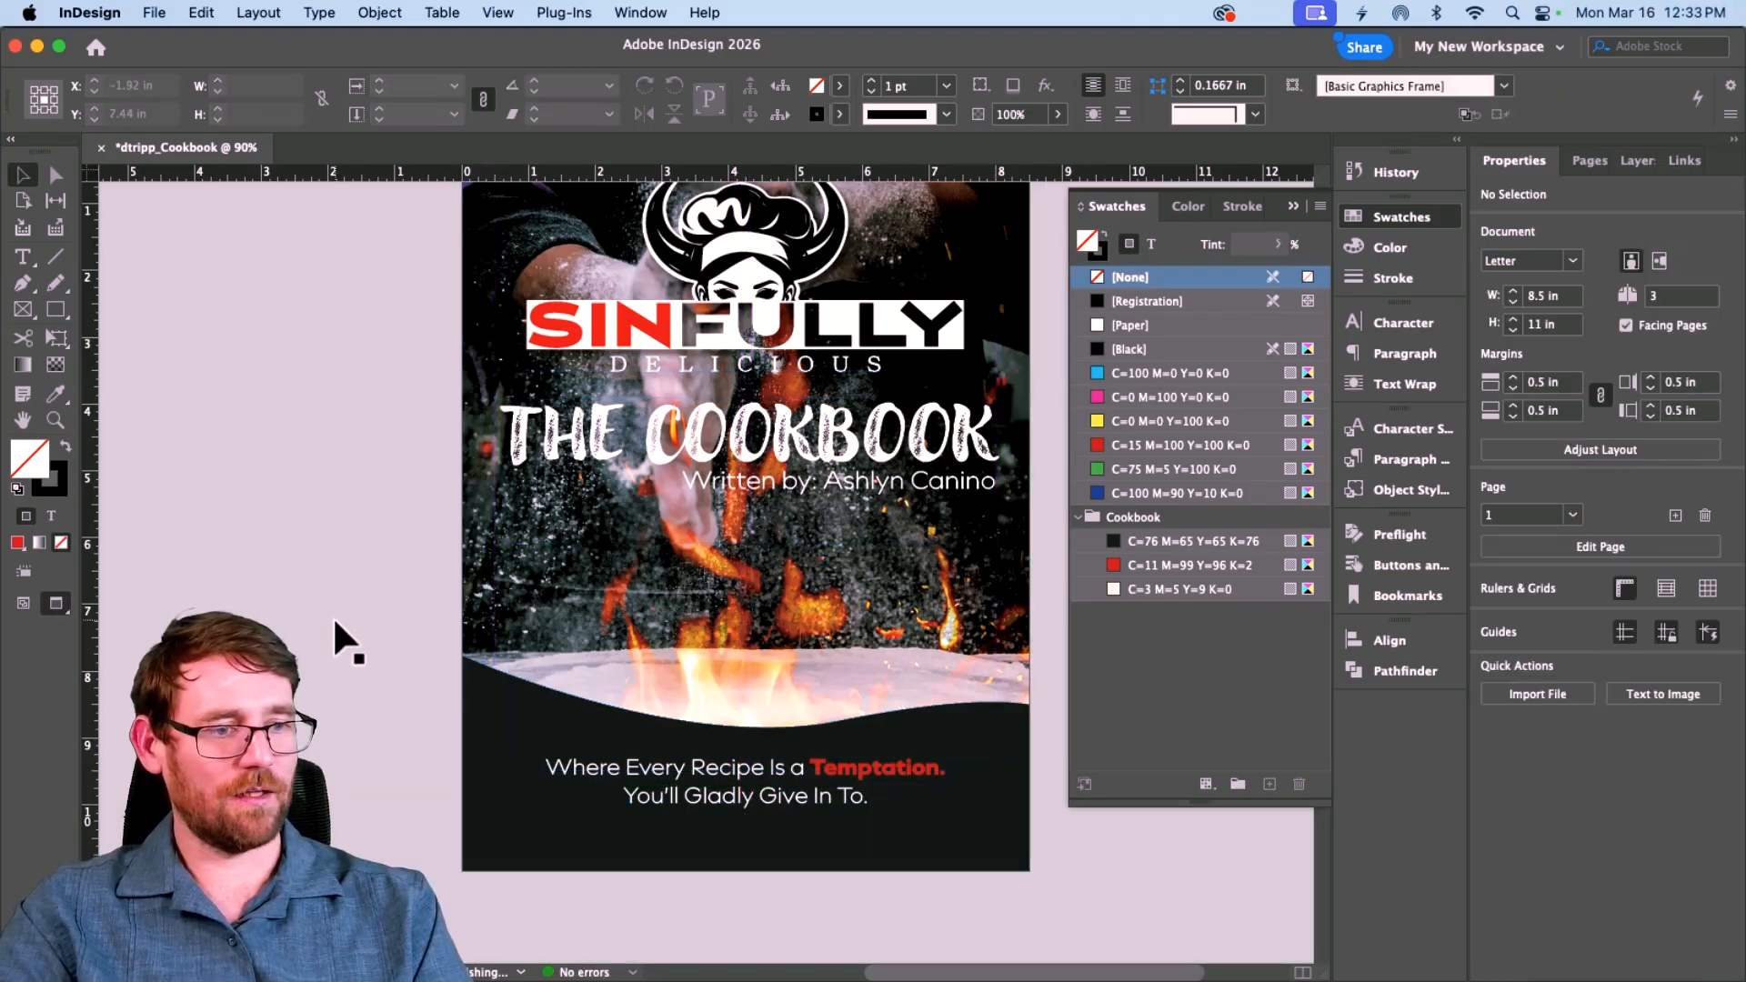
scroll(334, 624, down, 3)
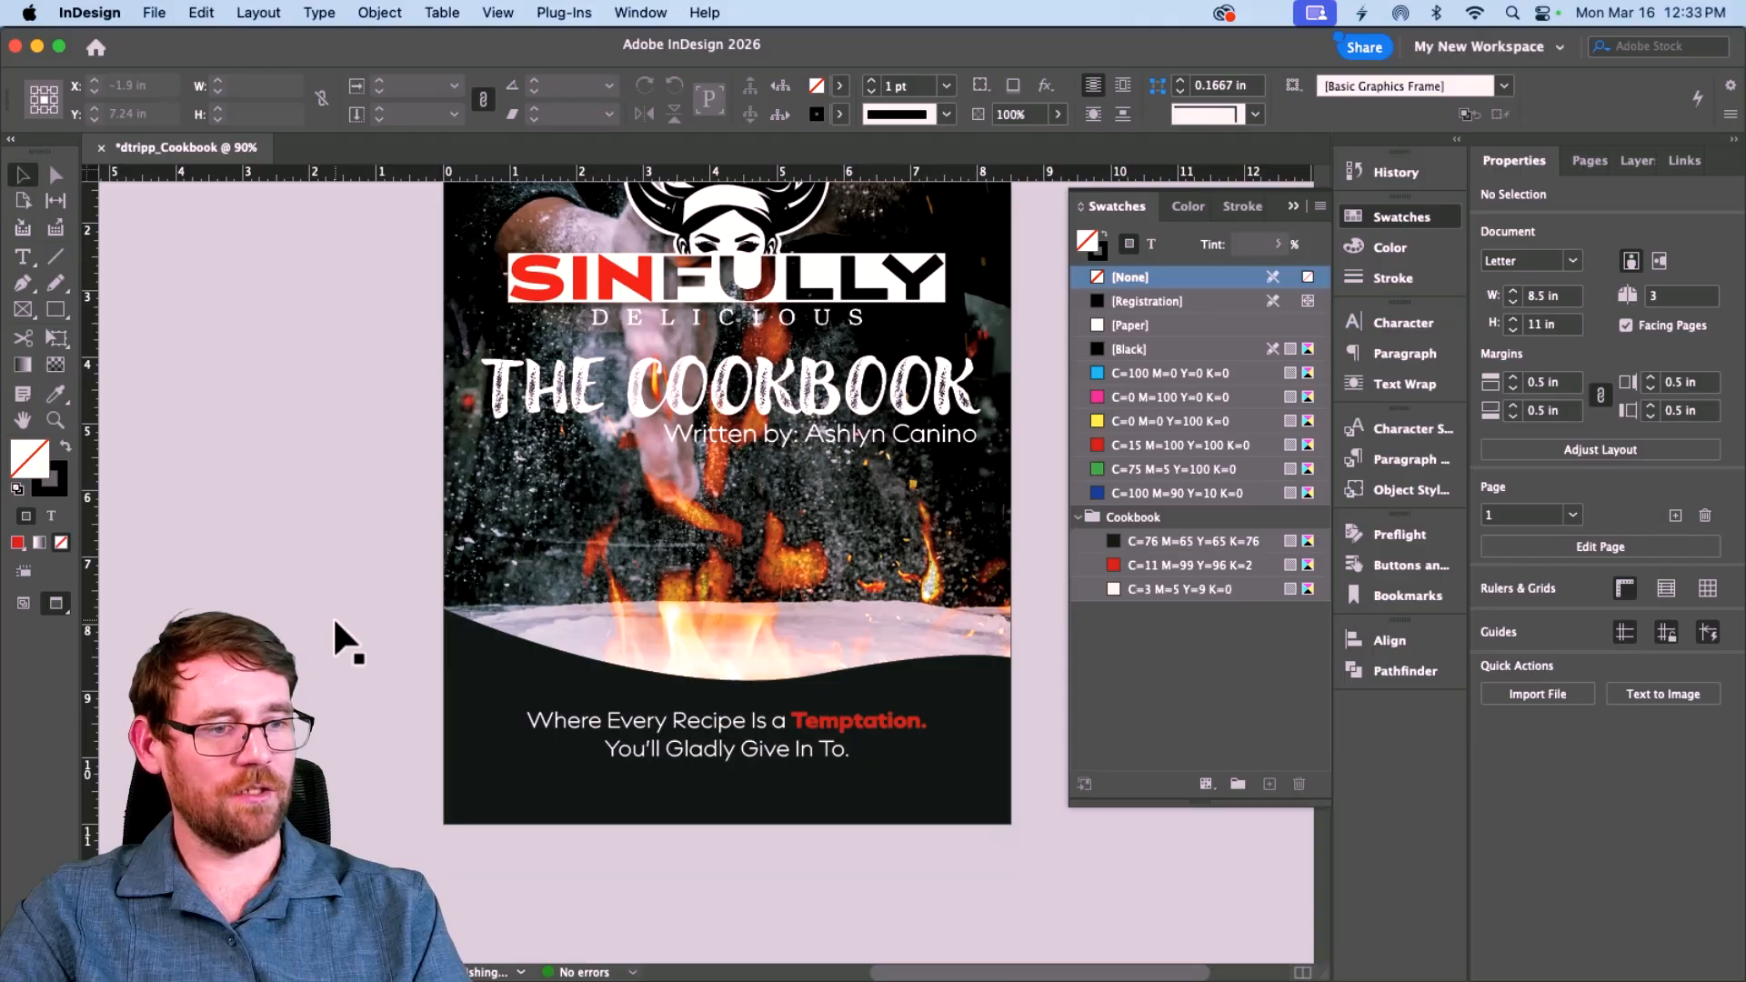
scroll(331, 615, up, 5)
click(475, 816)
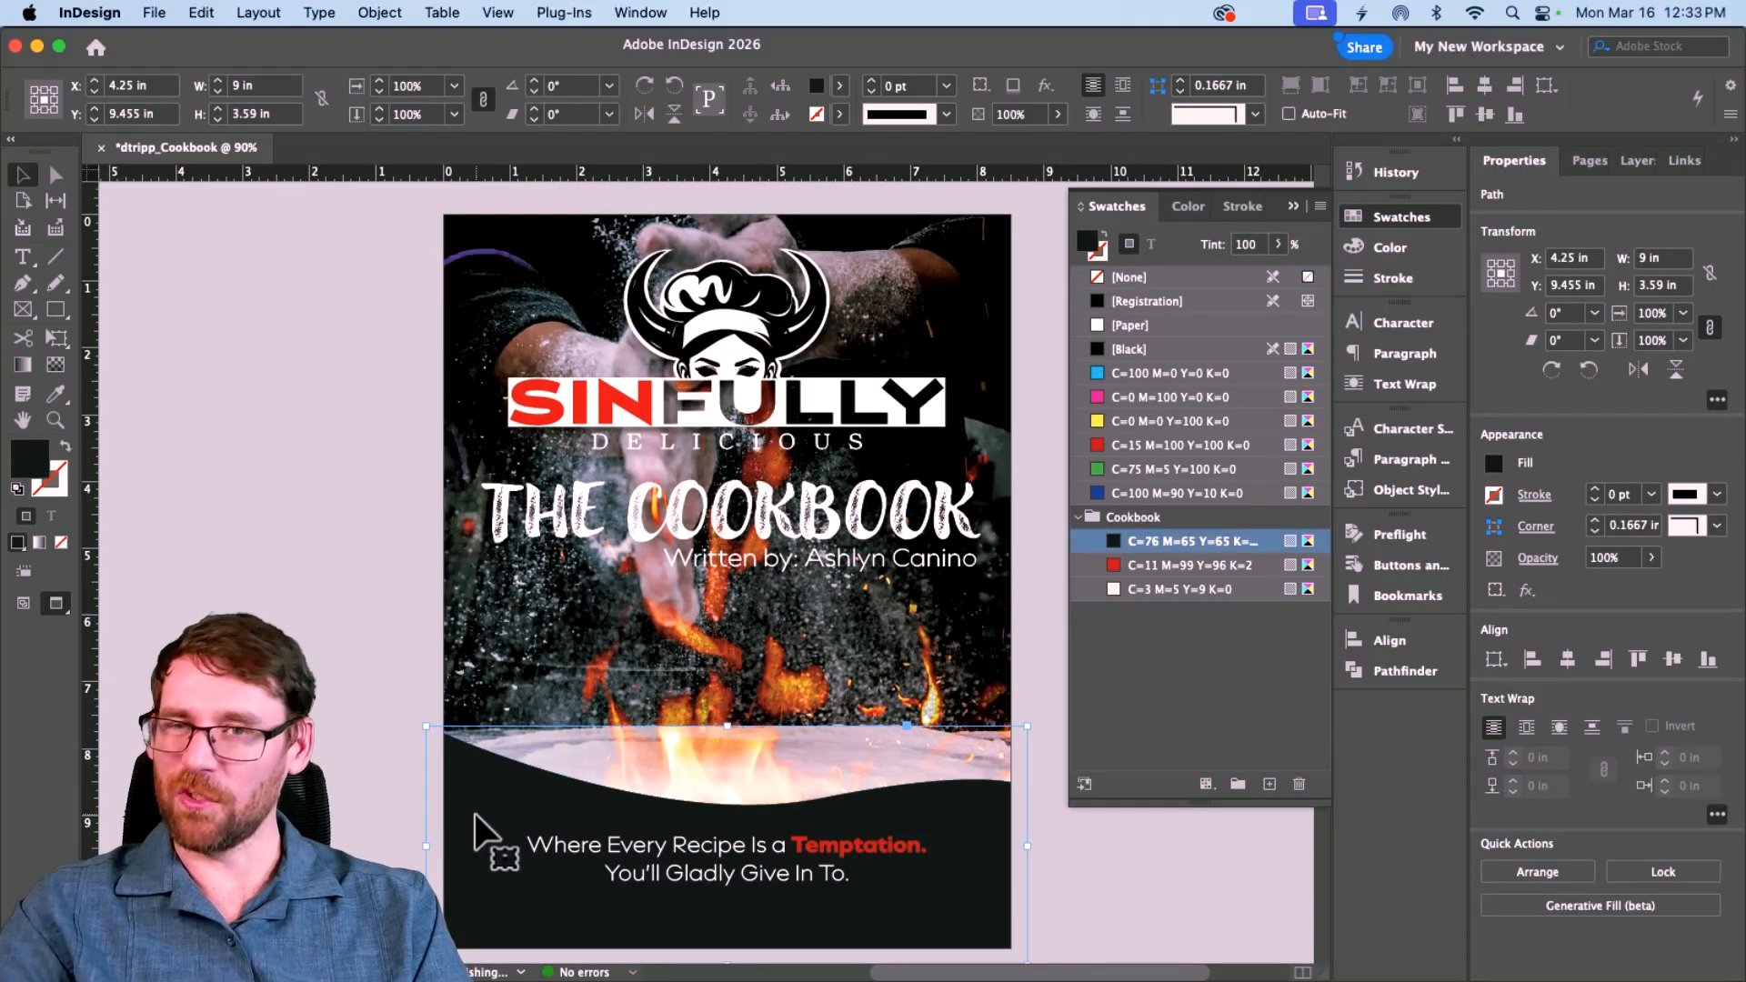
click(18, 487)
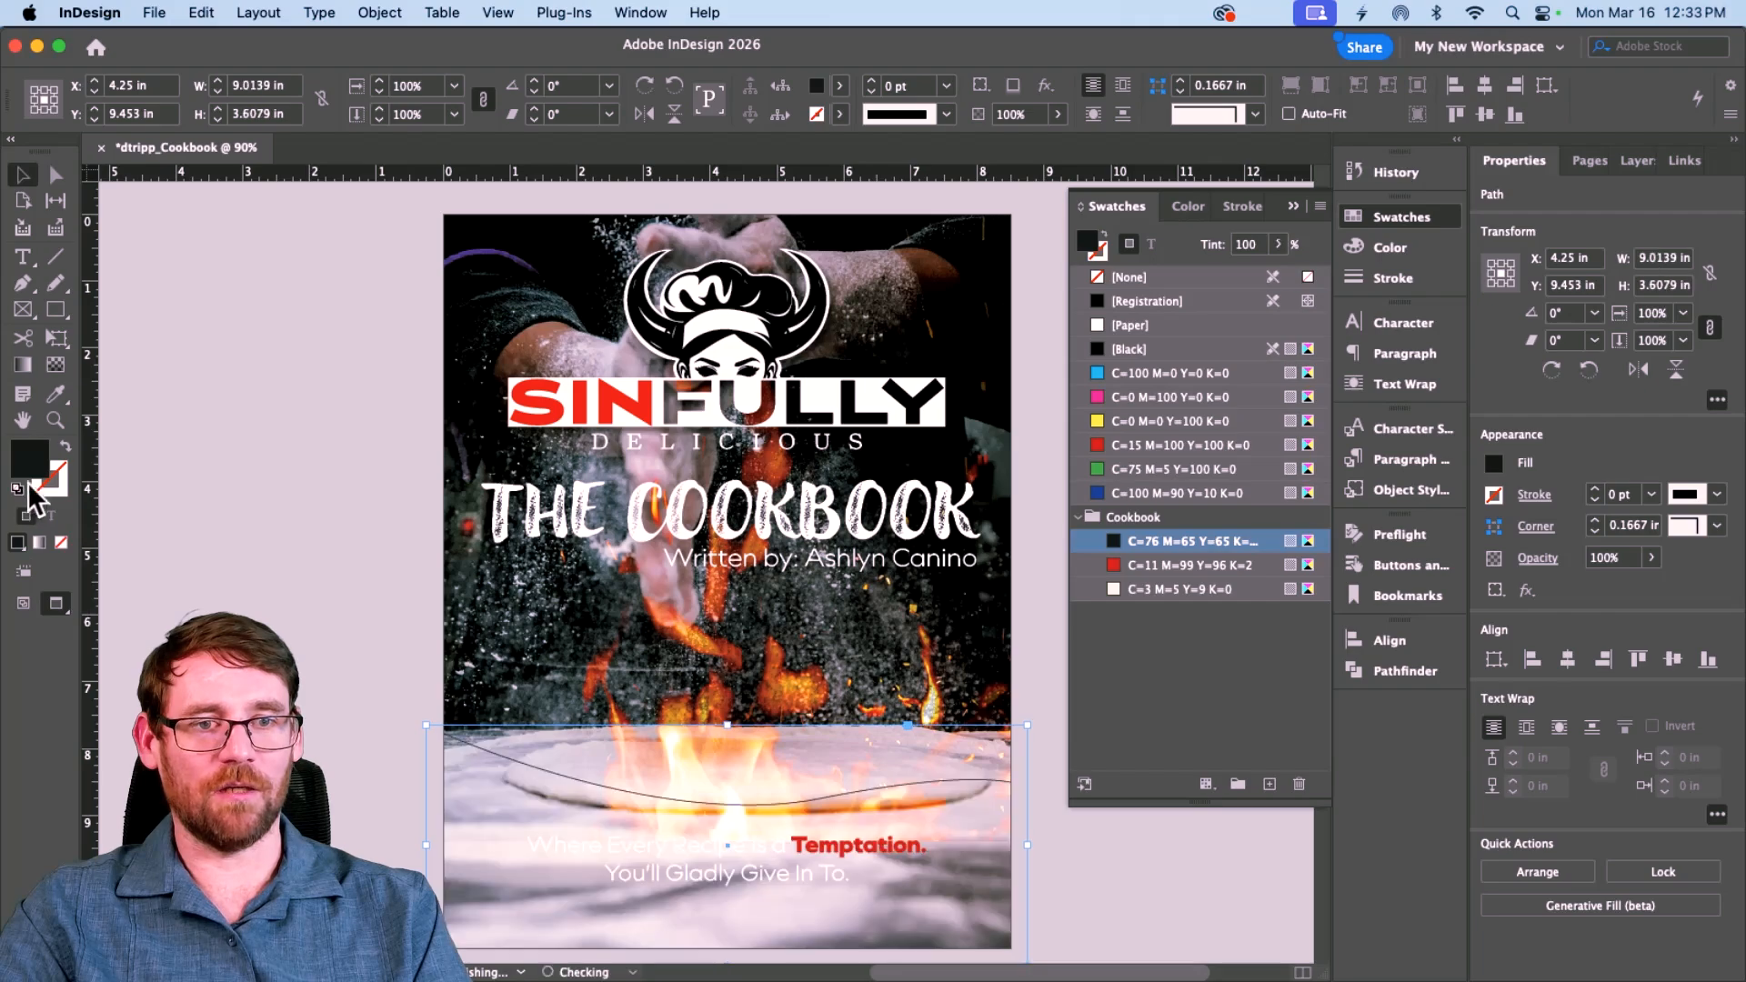
click(67, 443)
click(257, 621)
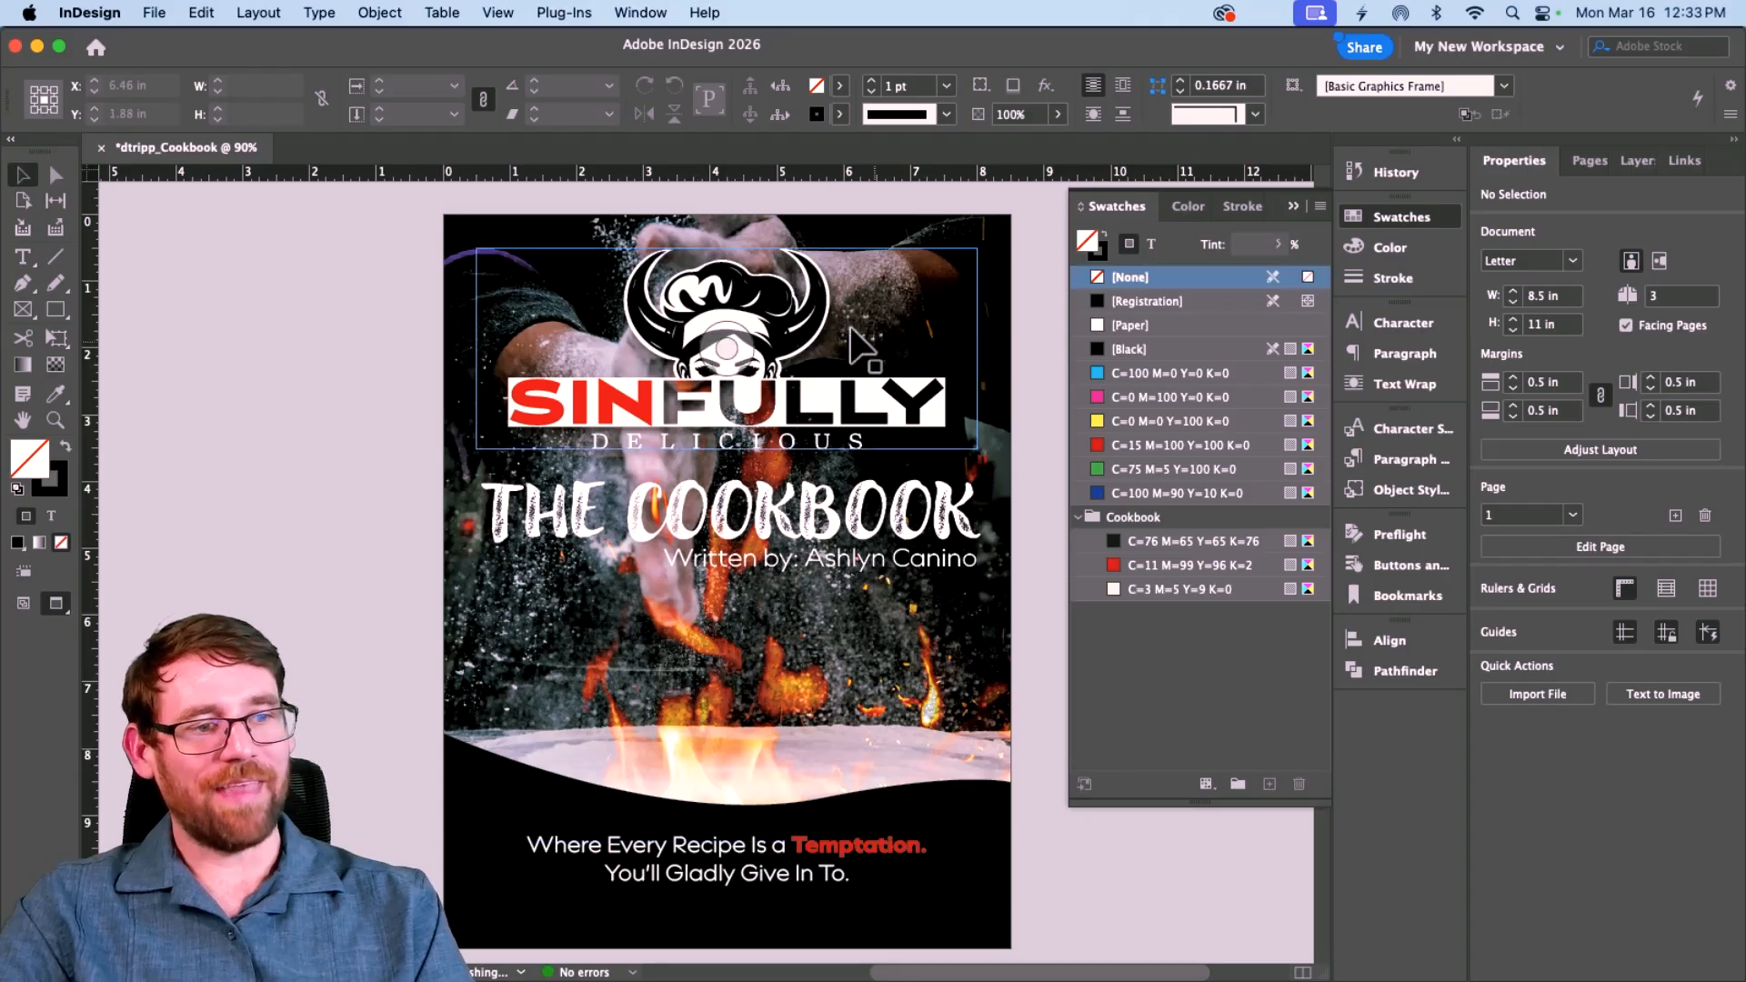
Step: Delete the three pasteboard colour rectangles and advance to the next spread
key(w)
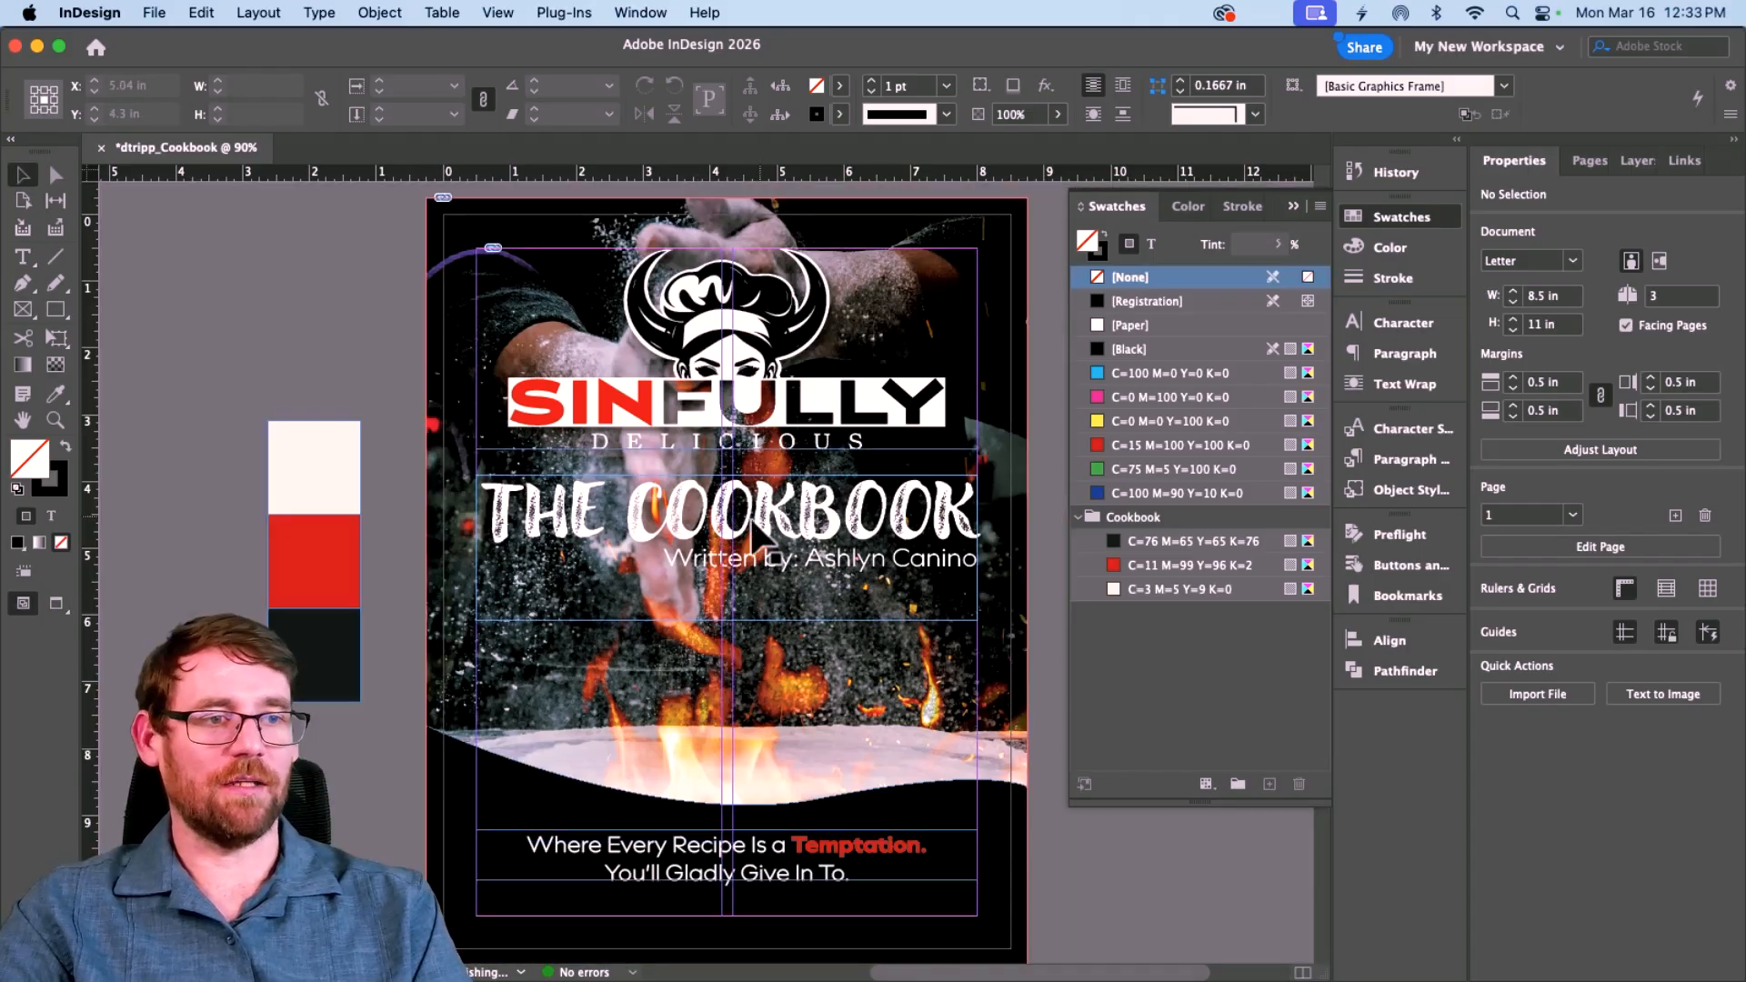
drag(319, 360, 354, 973)
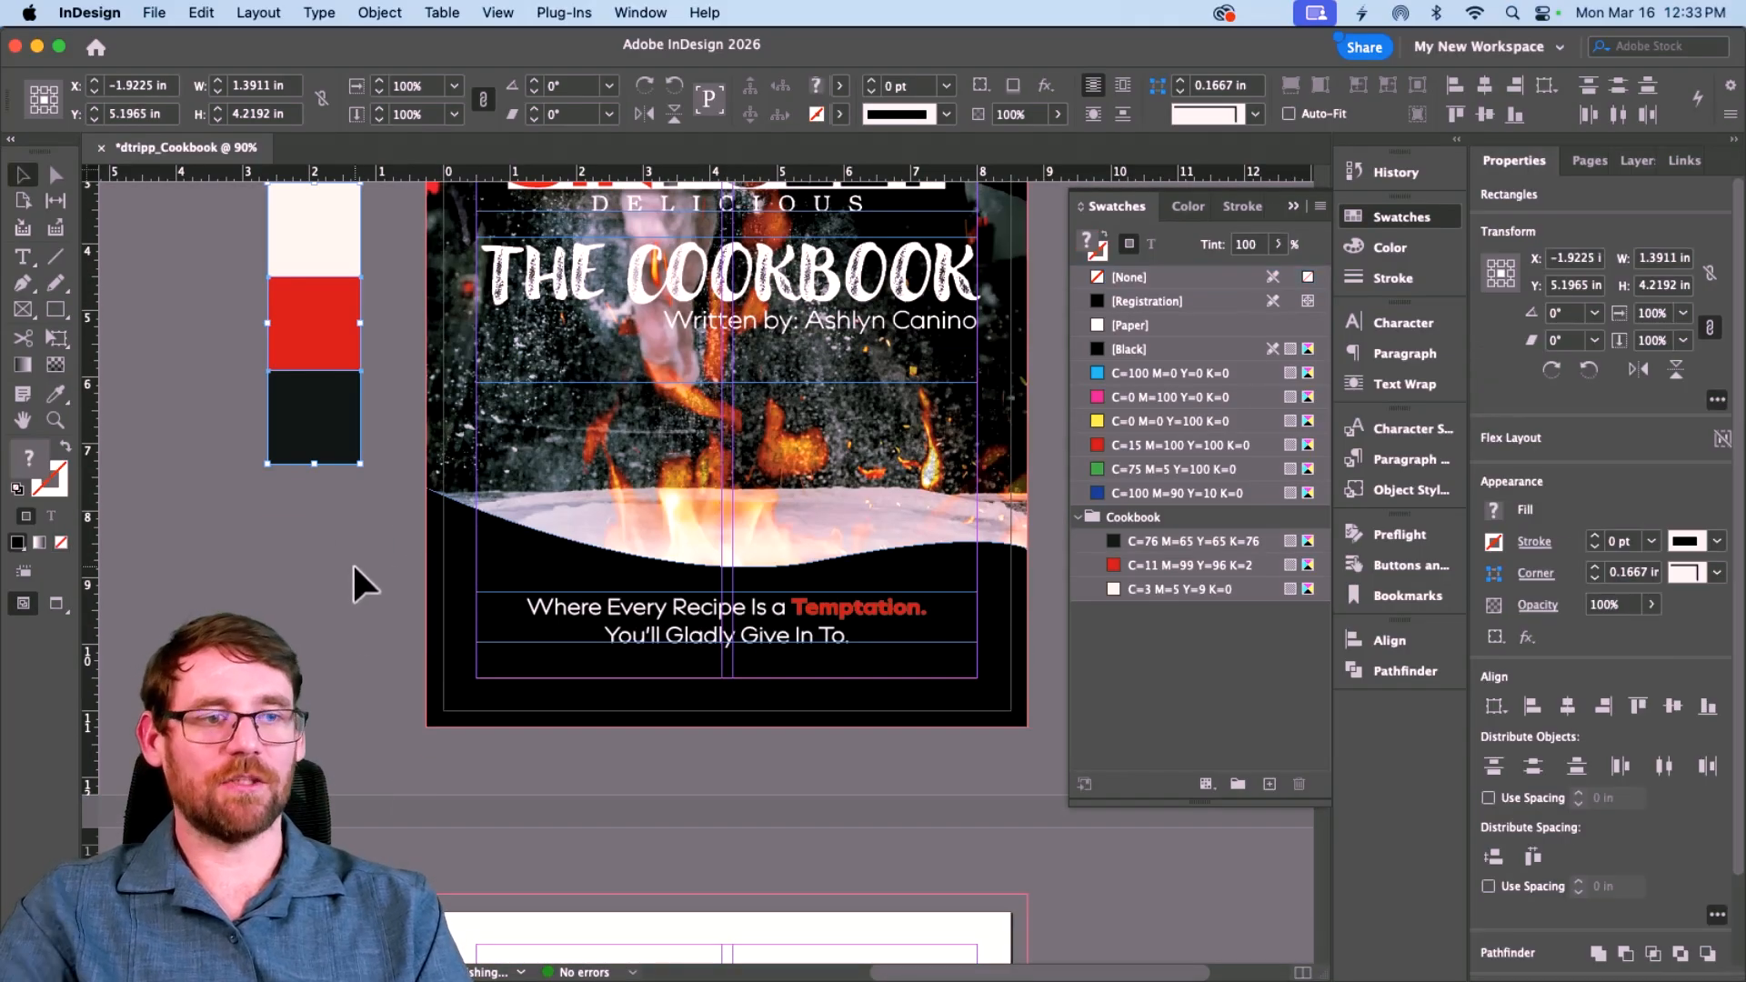
key(Delete)
scroll(291, 484, up, 5)
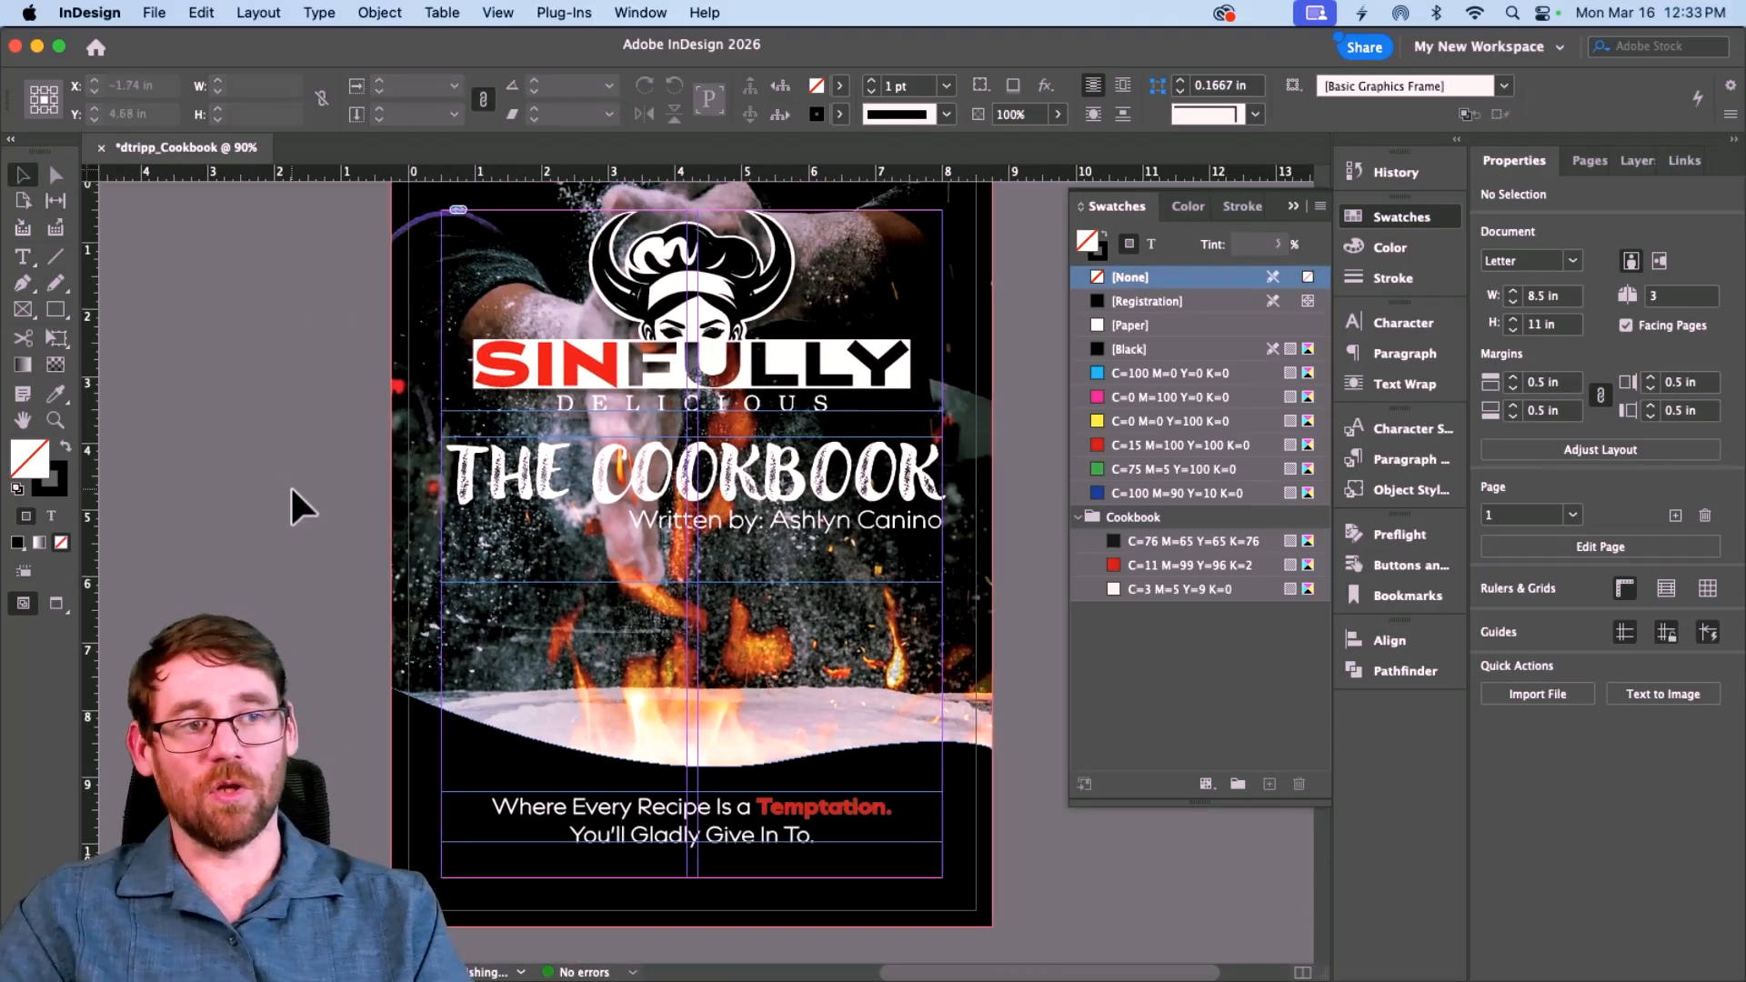
scroll(291, 484, up, 1)
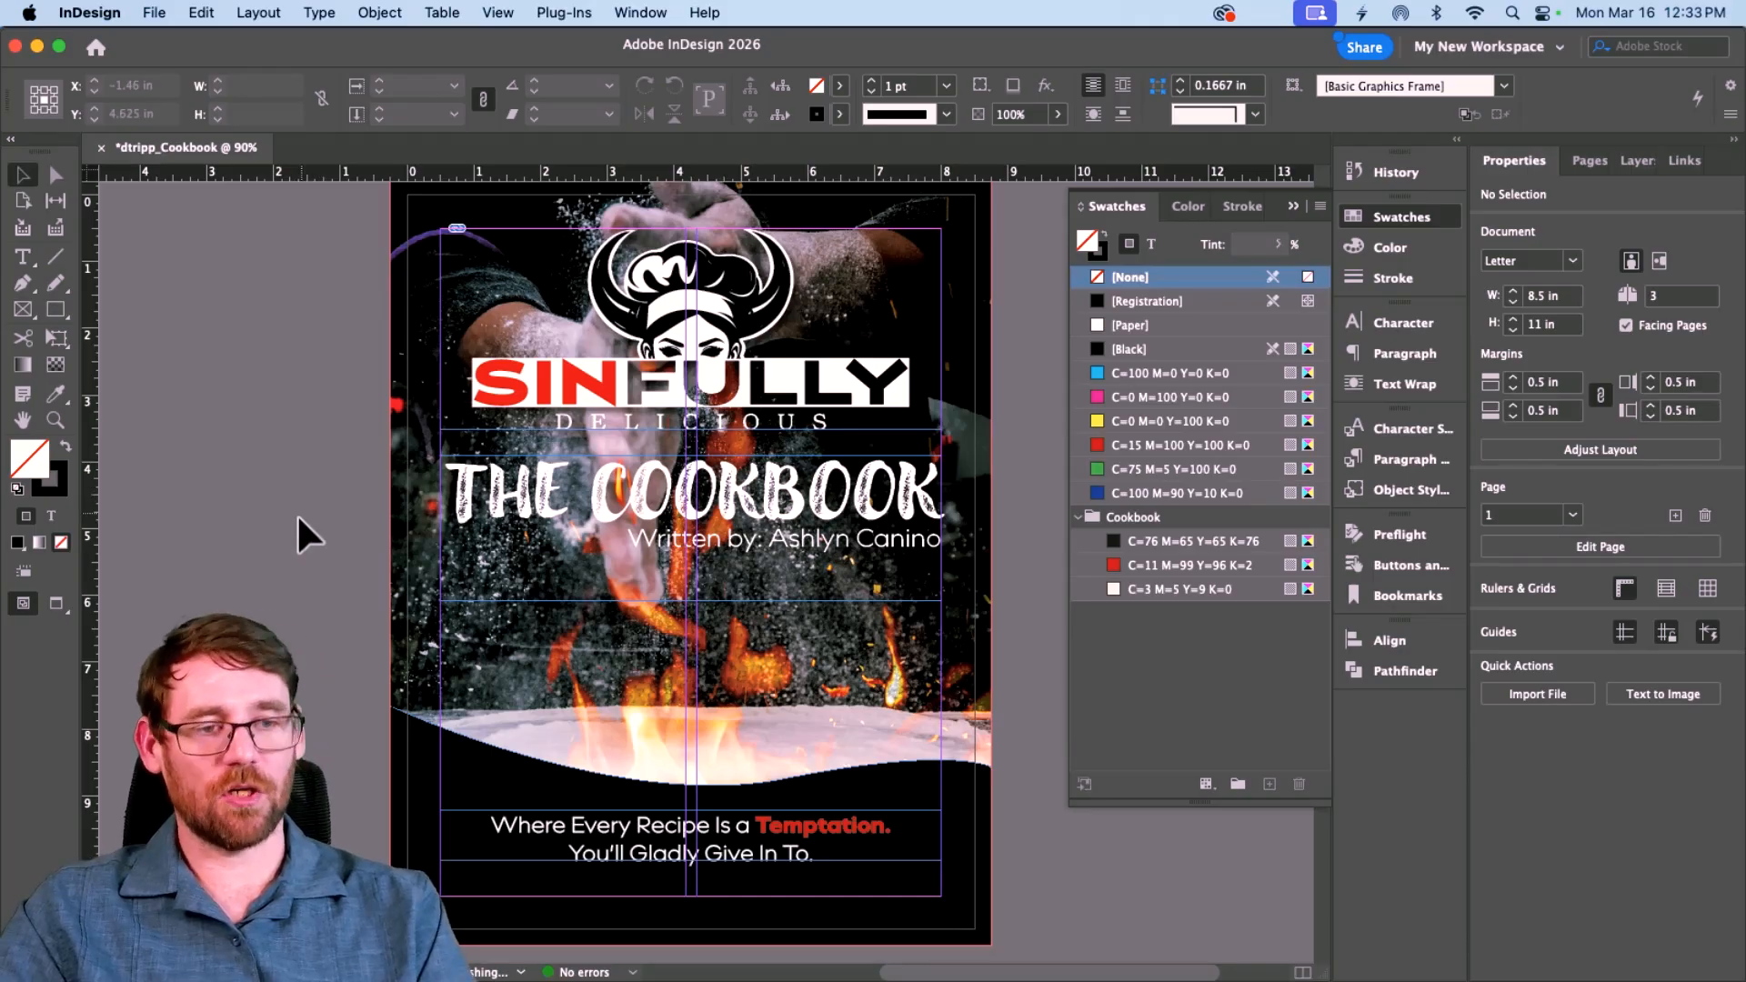
scroll(296, 513, down, 10)
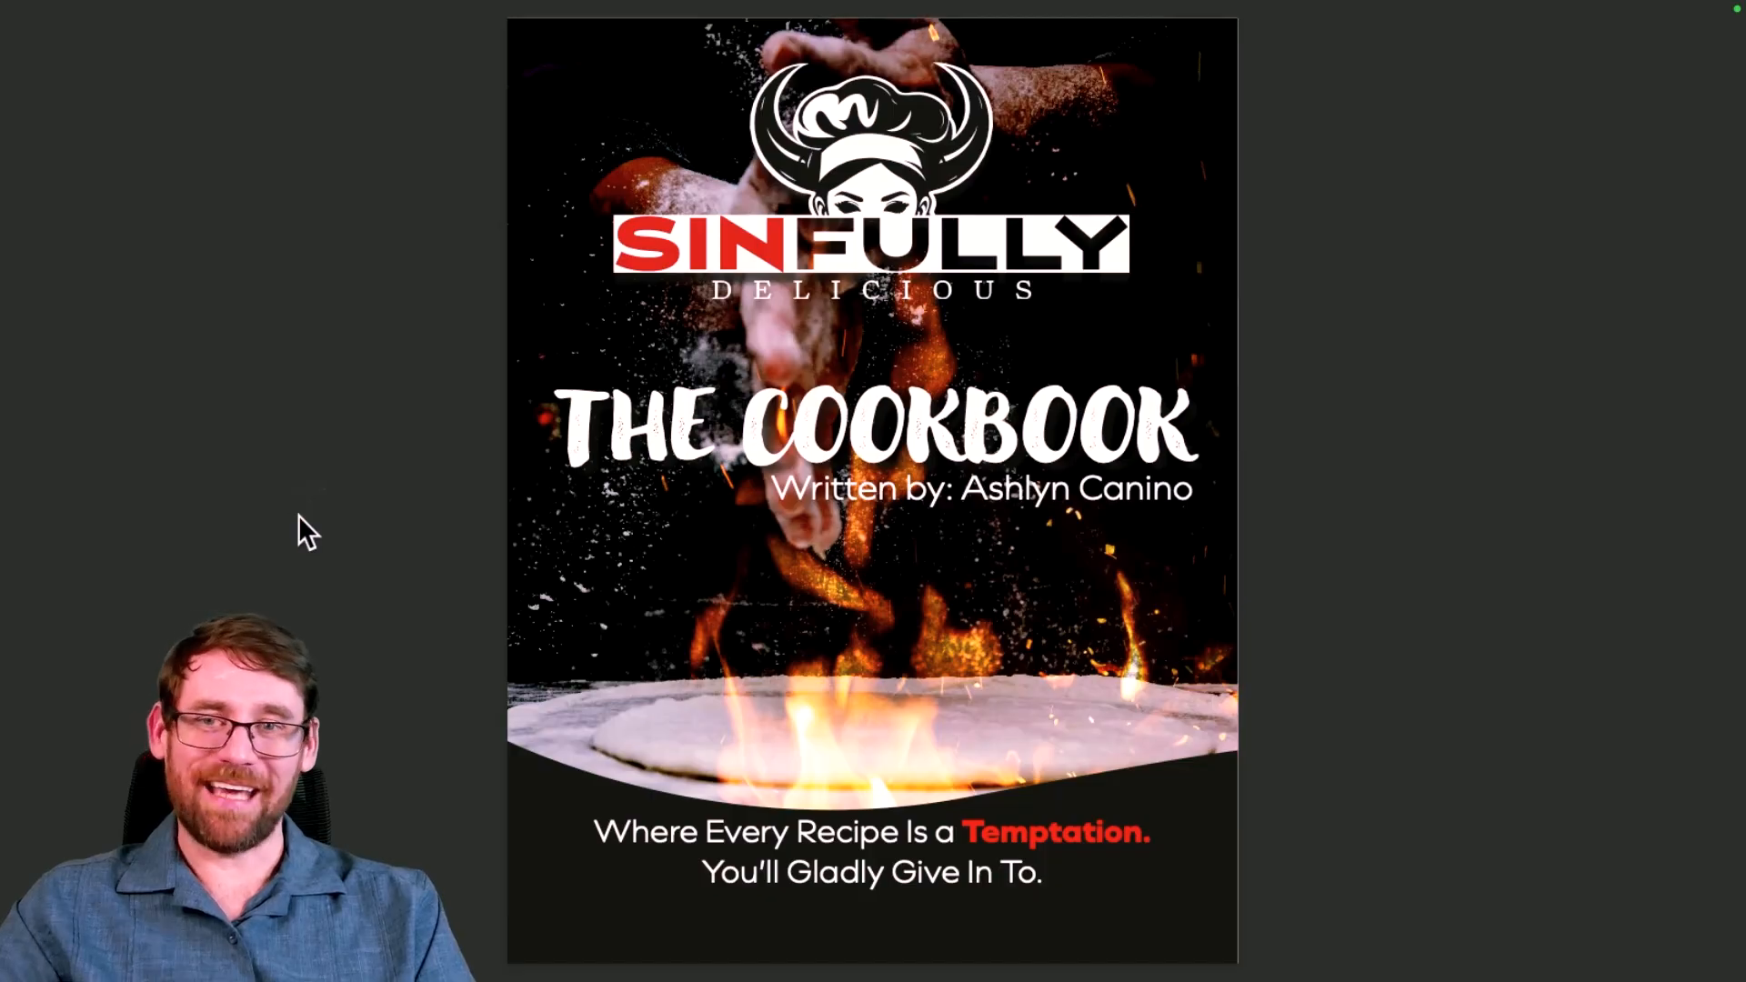
key(Right)
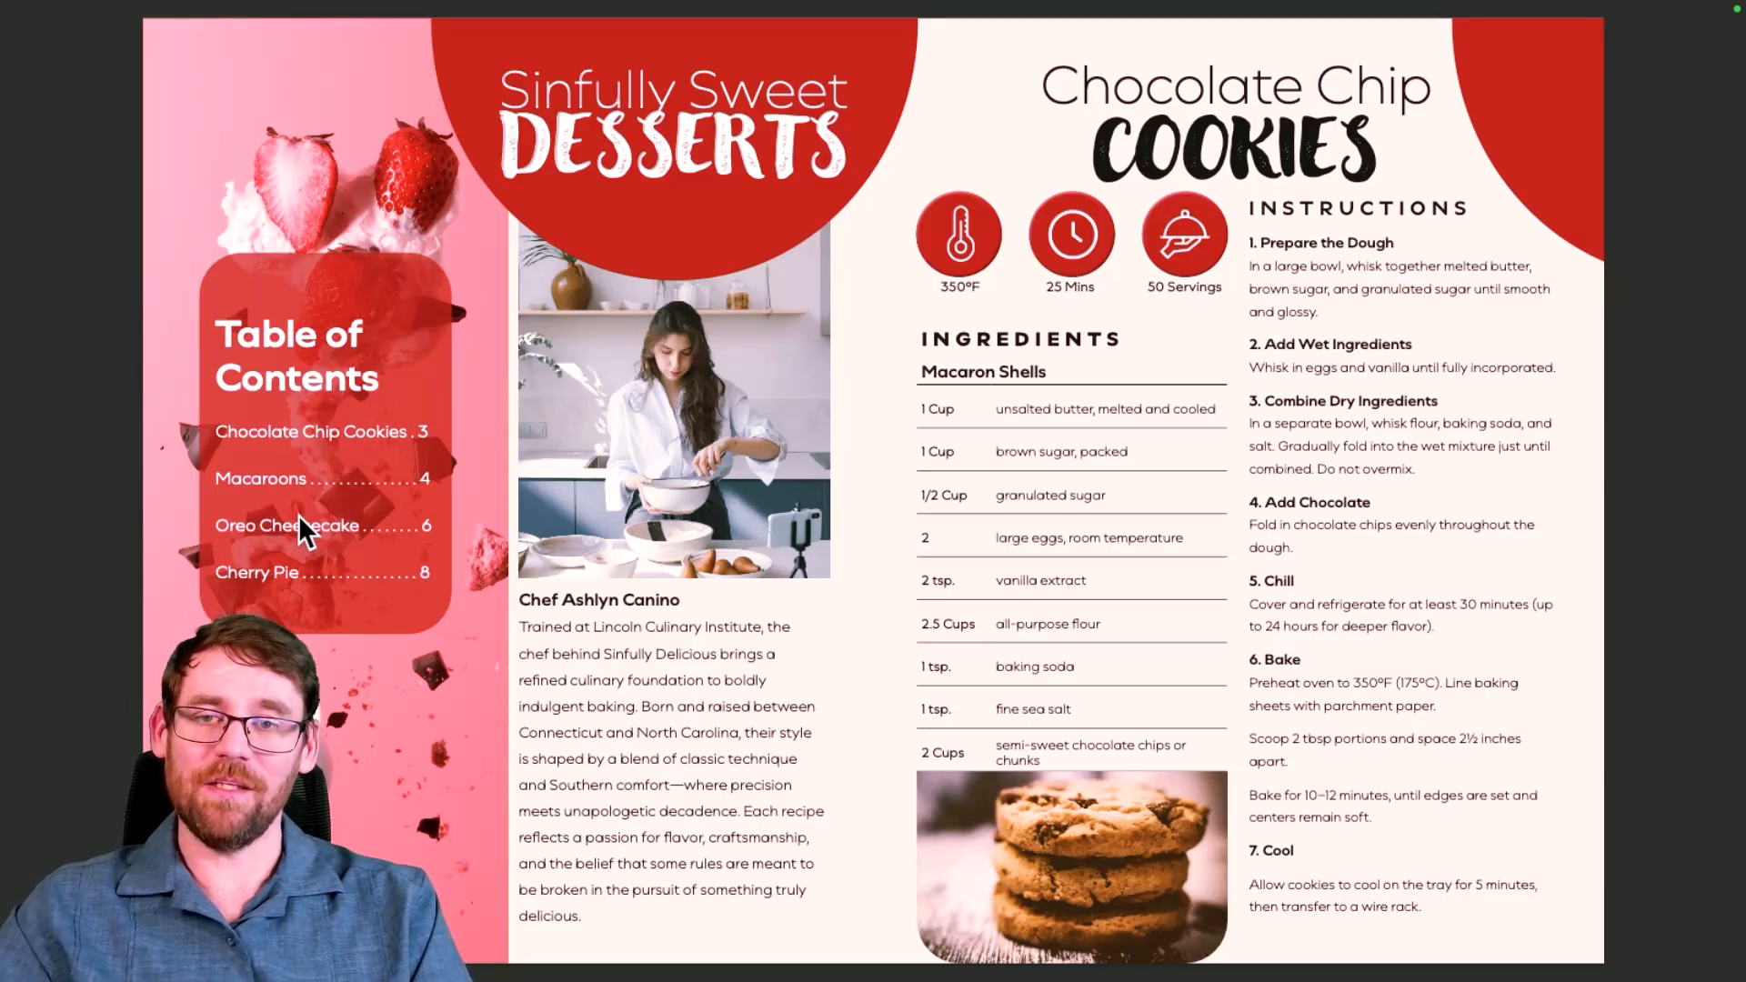
Step: Scroll the finished cookbook PDF to page 3 of 4, the Magical Macaroons spread
scroll(697, 509, down, 1)
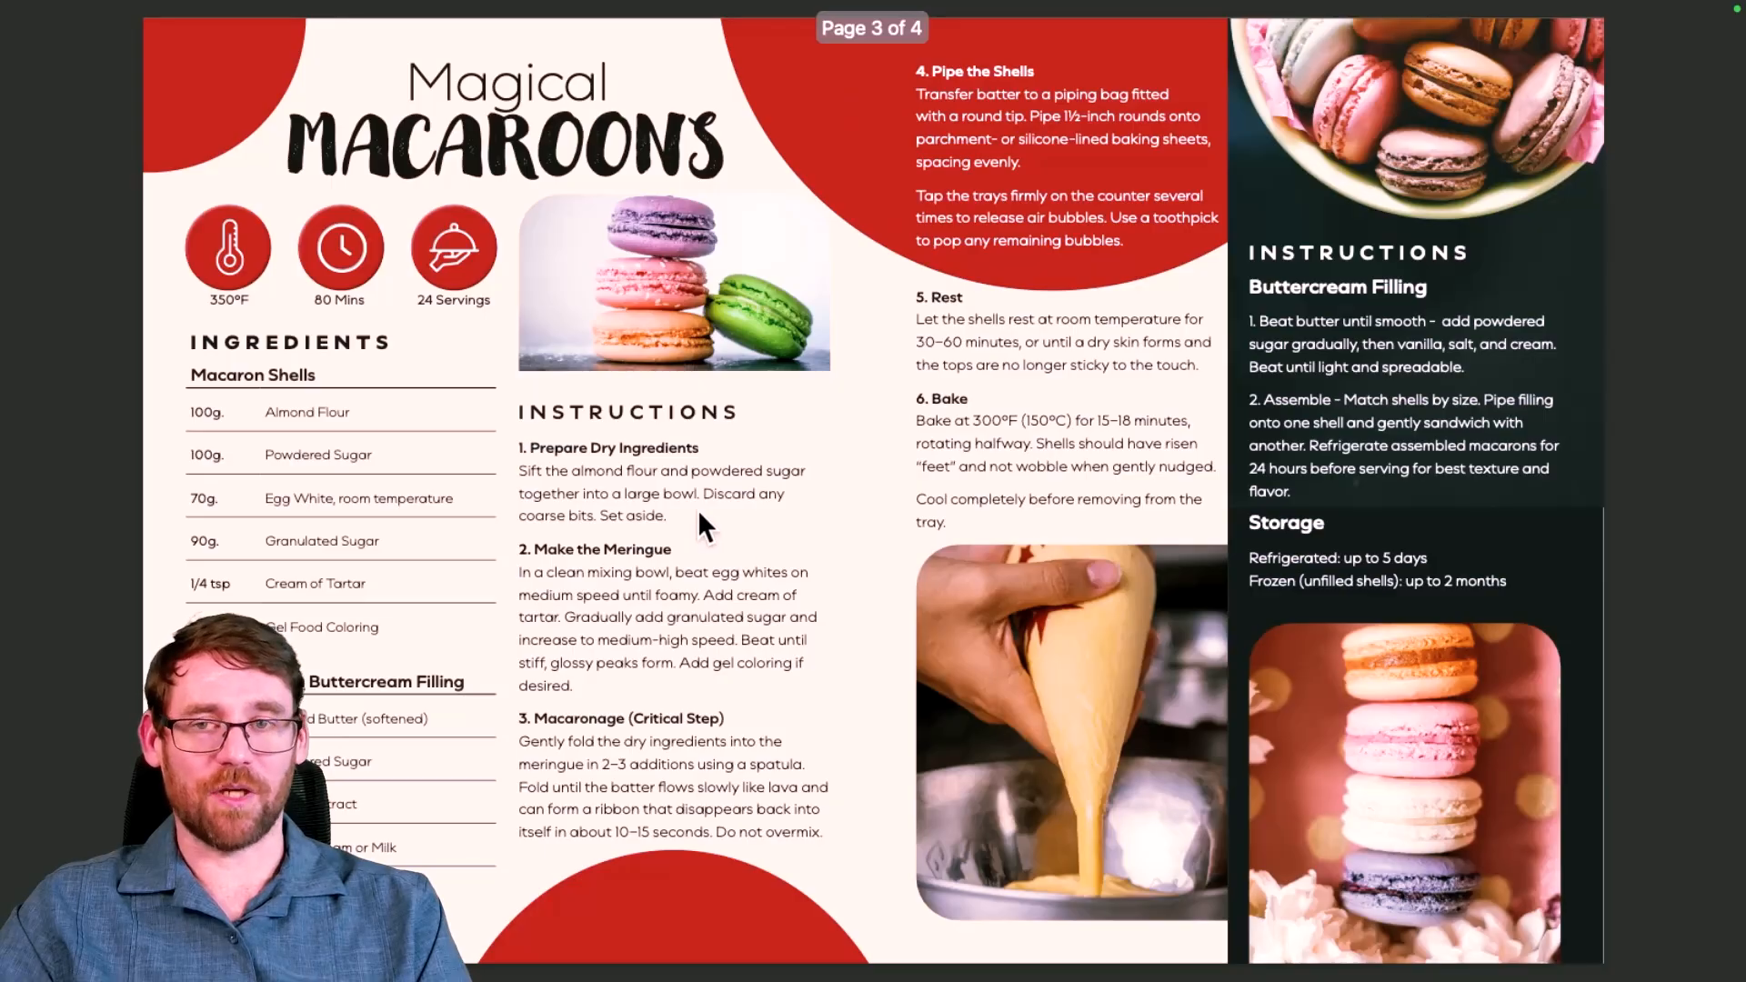